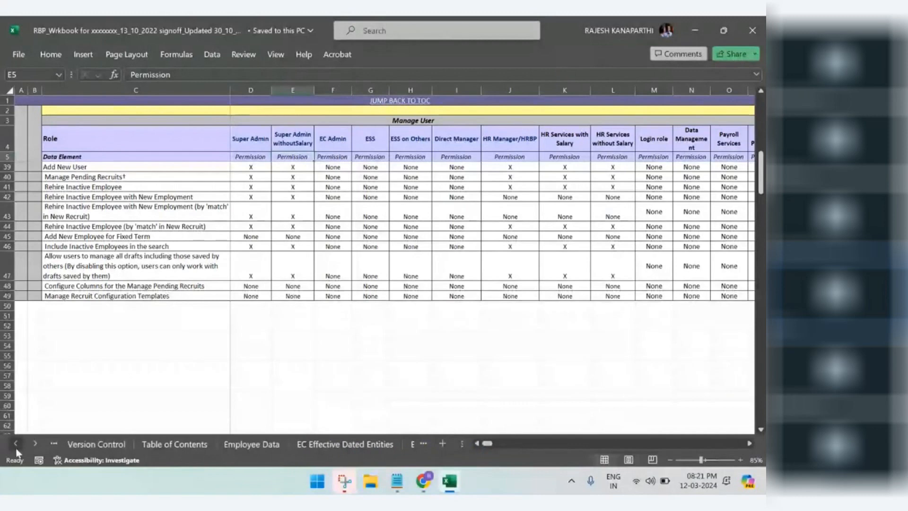
Open the Cover Sheet and highlight the title line "Employee Central Workbook".
{"action": "left_click", "coordinate": [106, 441]}
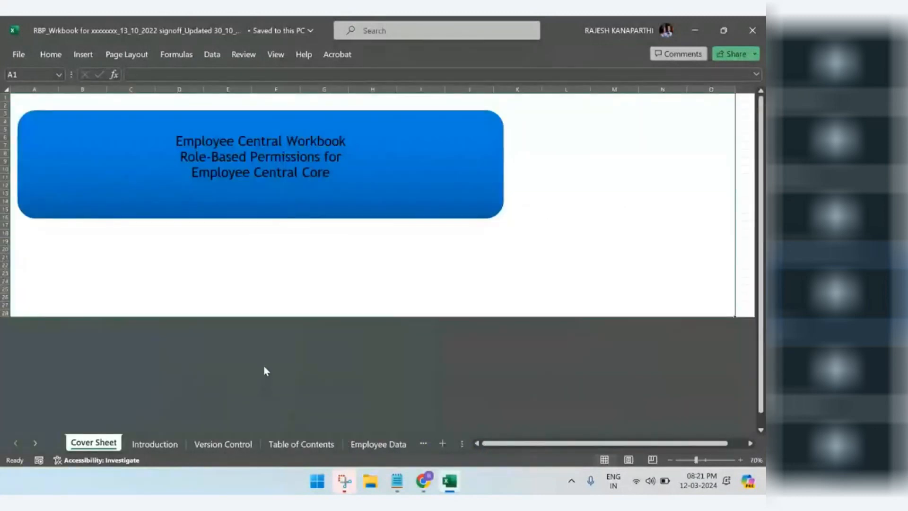
{"action": "left_click", "coordinate": [189, 142]}
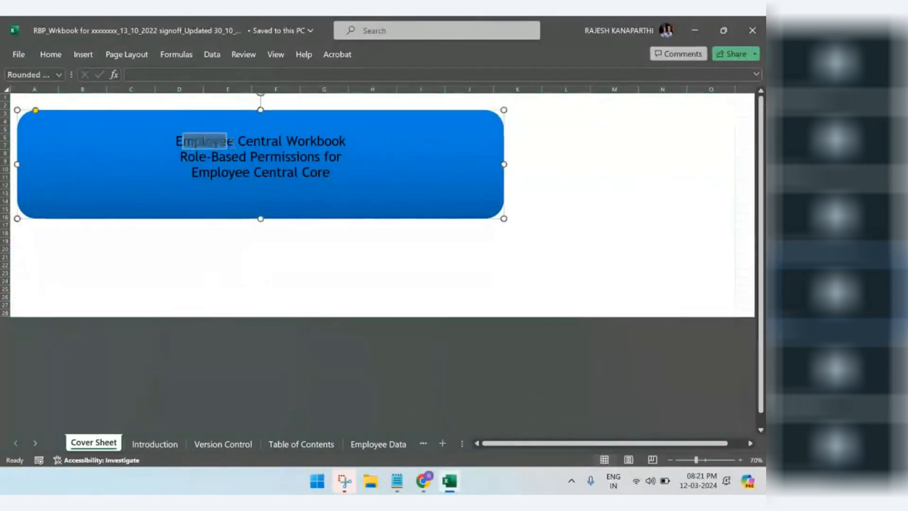
{"action": "left_click_drag", "start_coordinate": [176, 141], "coordinate": [349, 141]}
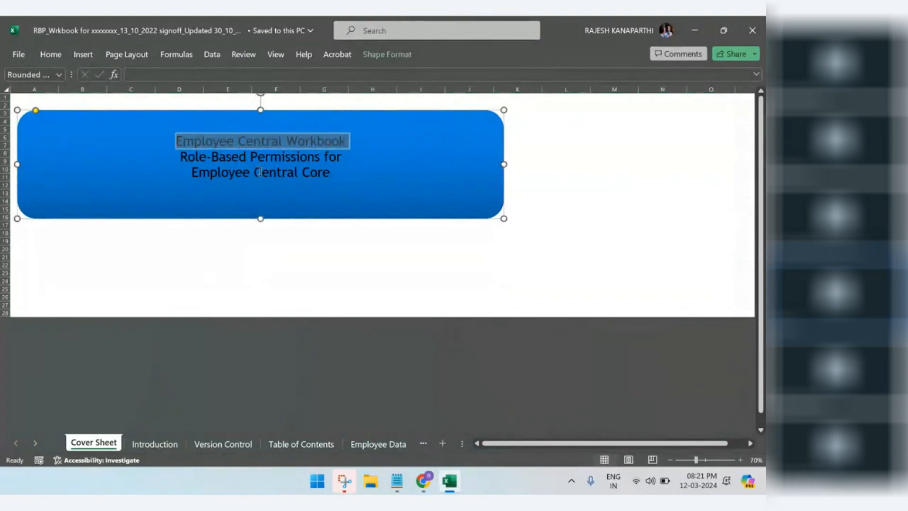
Open the Introduction sheet and review the introductory notes and the list of reference permission roles.
{"action": "left_click", "coordinate": [156, 444]}
{"action": "left_click", "coordinate": [232, 364]}
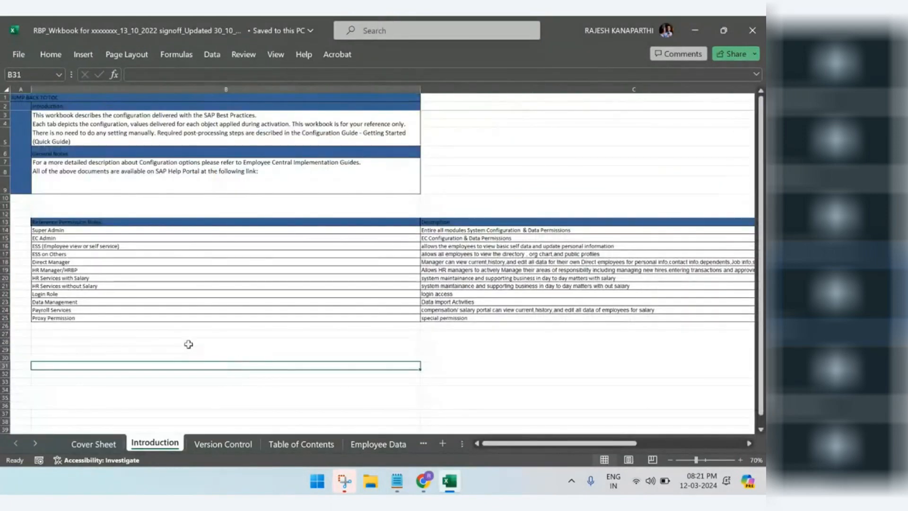
{"action": "left_click_drag", "start_coordinate": [90, 117], "coordinate": [116, 178]}
{"action": "left_click", "coordinate": [181, 303]}
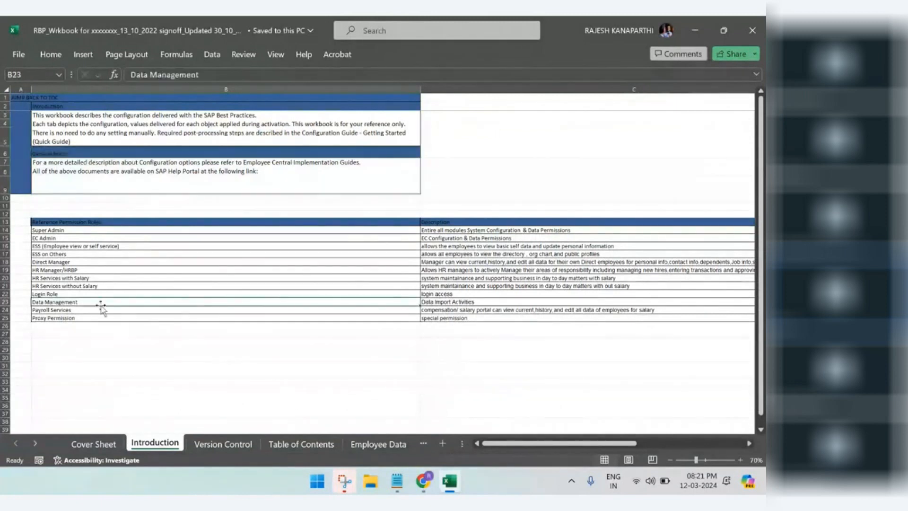
{"action": "left_click_drag", "start_coordinate": [87, 232], "coordinate": [87, 319]}
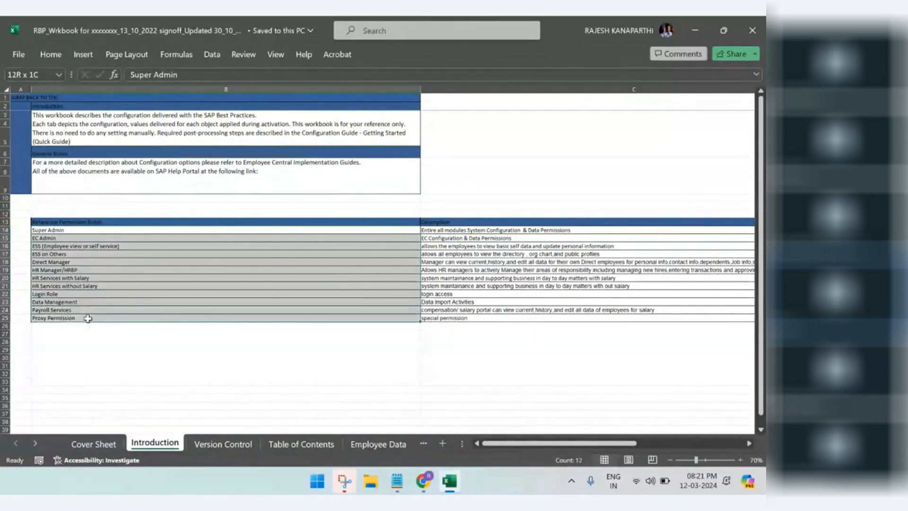
{"action": "left_click", "coordinate": [87, 351]}
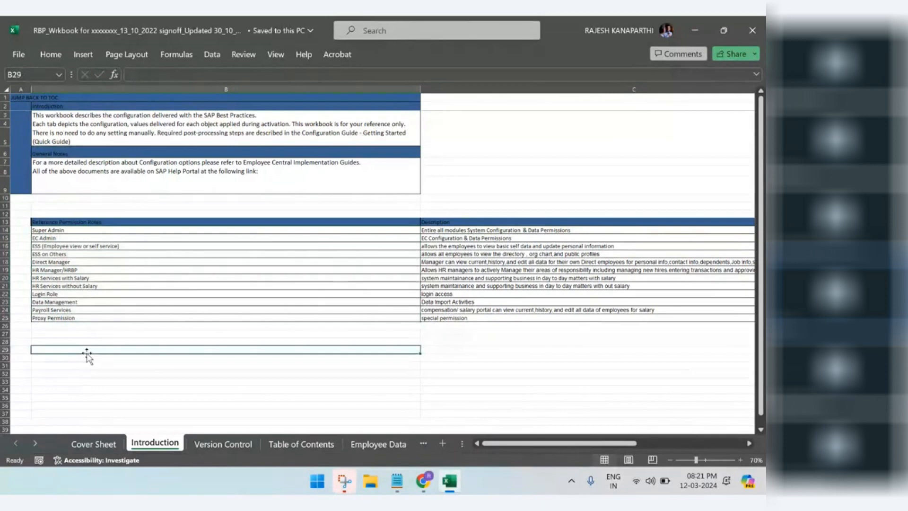
{"action": "left_click_drag", "start_coordinate": [71, 232], "coordinate": [71, 319]}
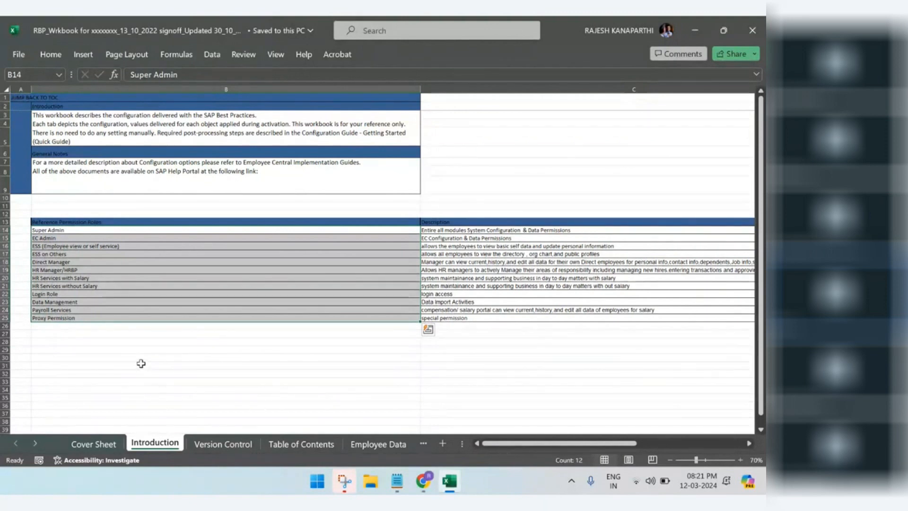
{"action": "left_click", "coordinate": [127, 362]}
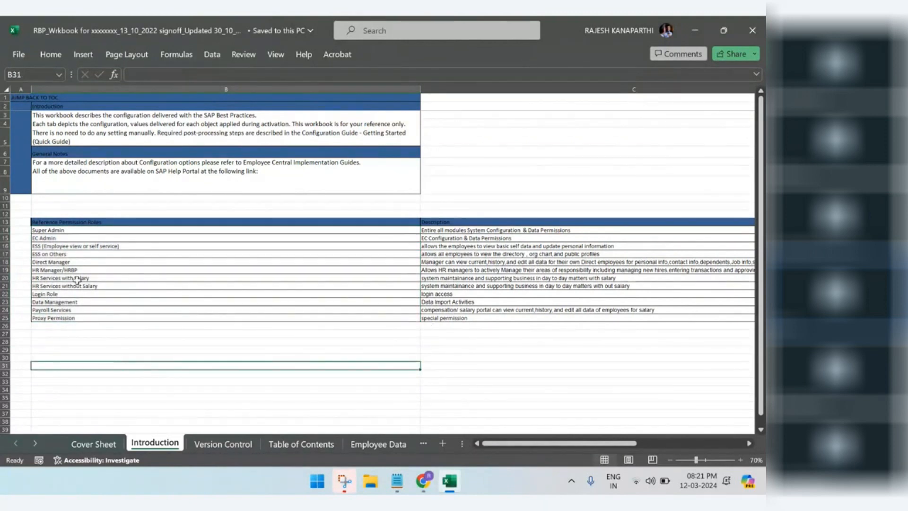
Examine the ESS, ESS on Others and Direct Manager roles, enlarging the Introduction sheet to 120%.
{"action": "left_click", "coordinate": [51, 245]}
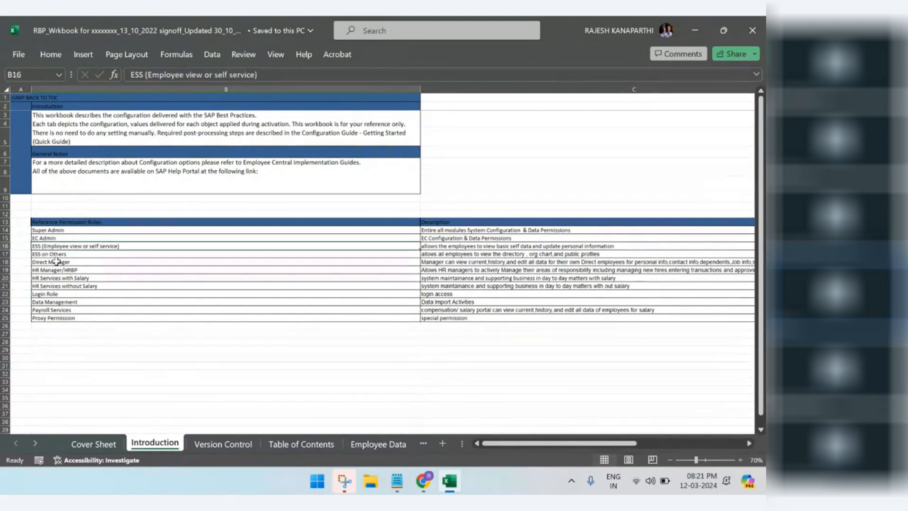
{"action": "left_click", "coordinate": [57, 255]}
{"action": "left_click", "coordinate": [59, 263]}
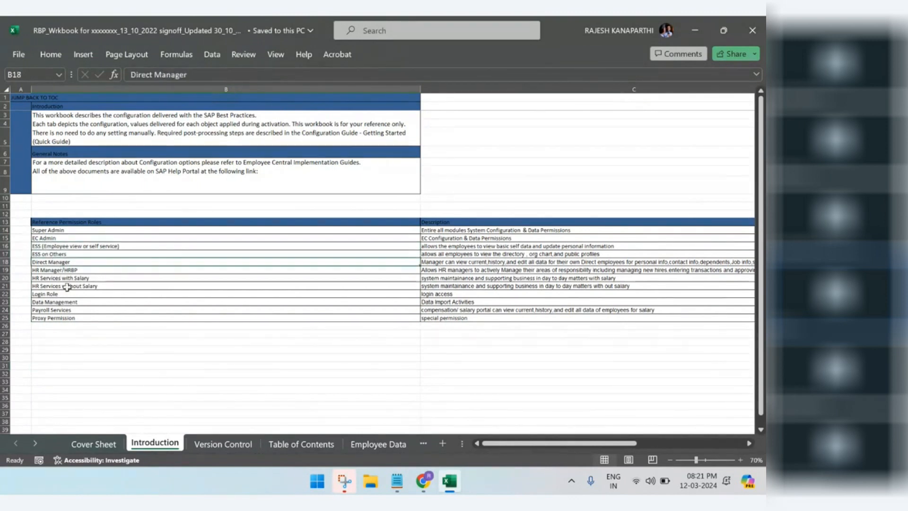
{"action": "left_click_drag", "start_coordinate": [51, 240], "coordinate": [51, 259]}
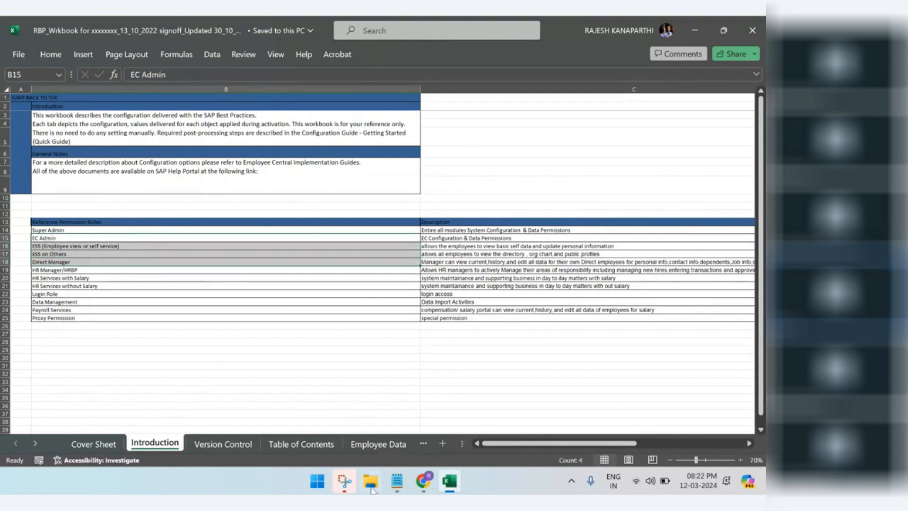
{"action": "left_click", "coordinate": [368, 303]}
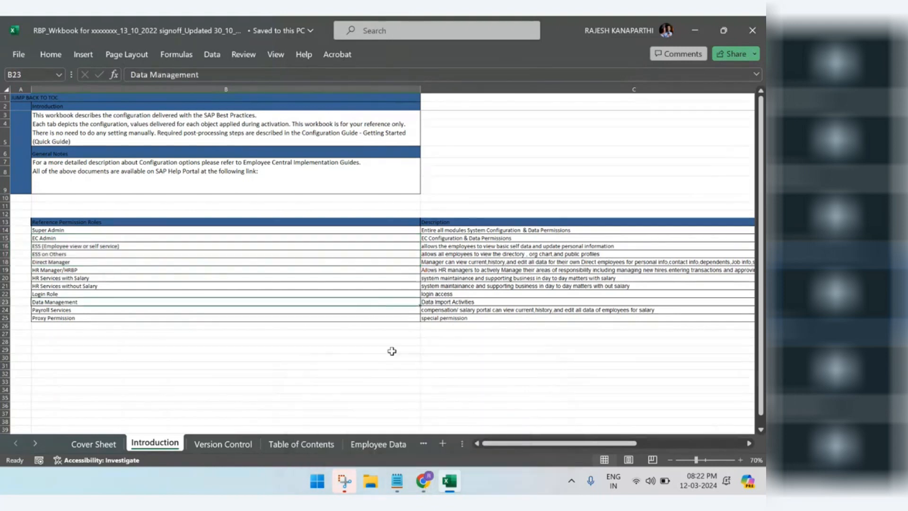
{"action": "scroll", "coordinate": [386, 325], "scroll_direction": "up", "scroll_amount": 5}
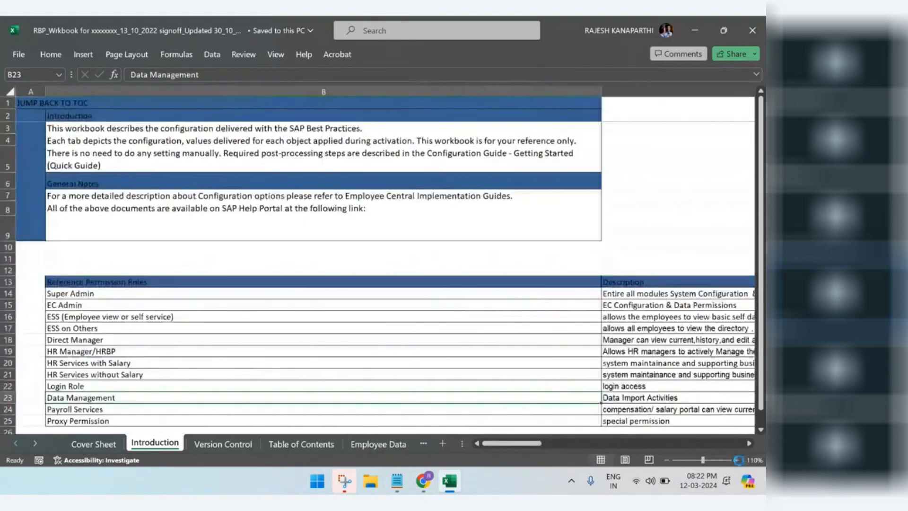
{"action": "left_click", "coordinate": [316, 330]}
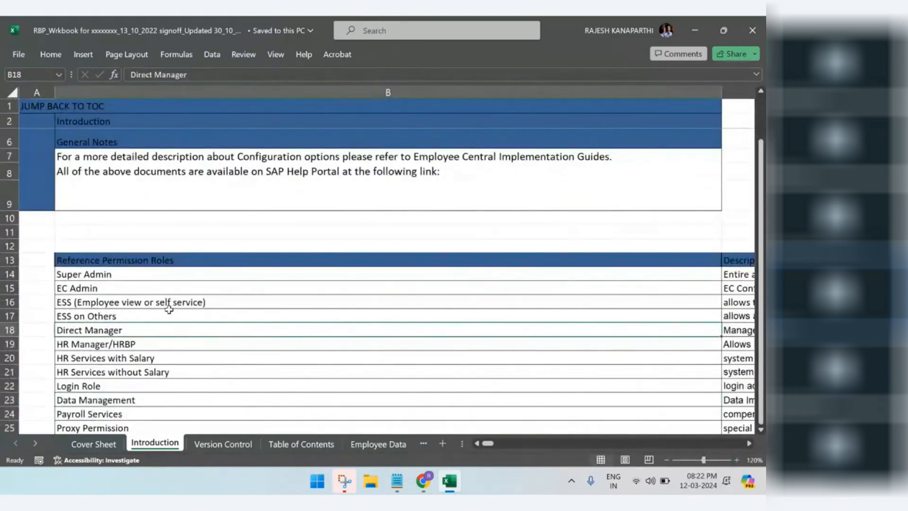
Switch to the B65_WI notes in Notepad, review the numbered list of roles, and return to the workbook.
{"action": "left_click", "coordinate": [398, 482]}
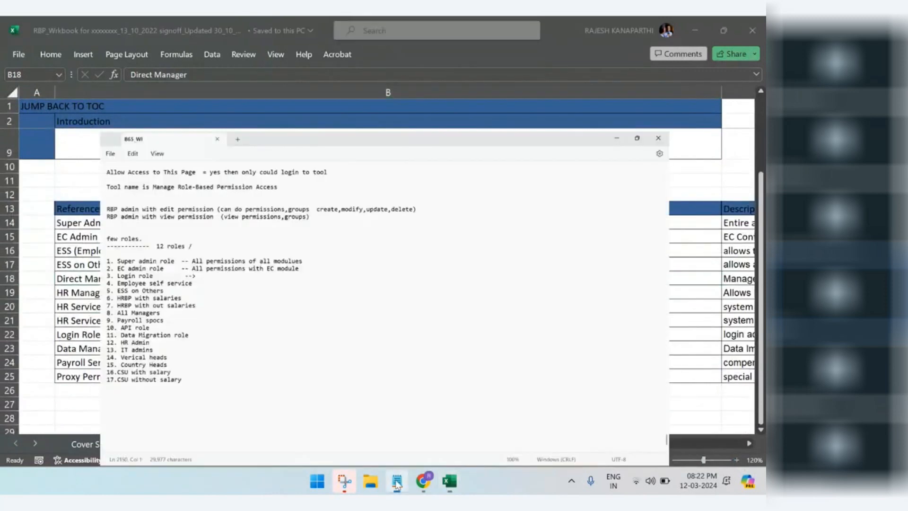
{"action": "left_click", "coordinate": [274, 331]}
{"action": "left_click_drag", "start_coordinate": [38, 191], "coordinate": [114, 256]}
{"action": "left_click_drag", "start_coordinate": [29, 263], "coordinate": [90, 272]}
{"action": "left_click_drag", "start_coordinate": [34, 281], "coordinate": [70, 283]}
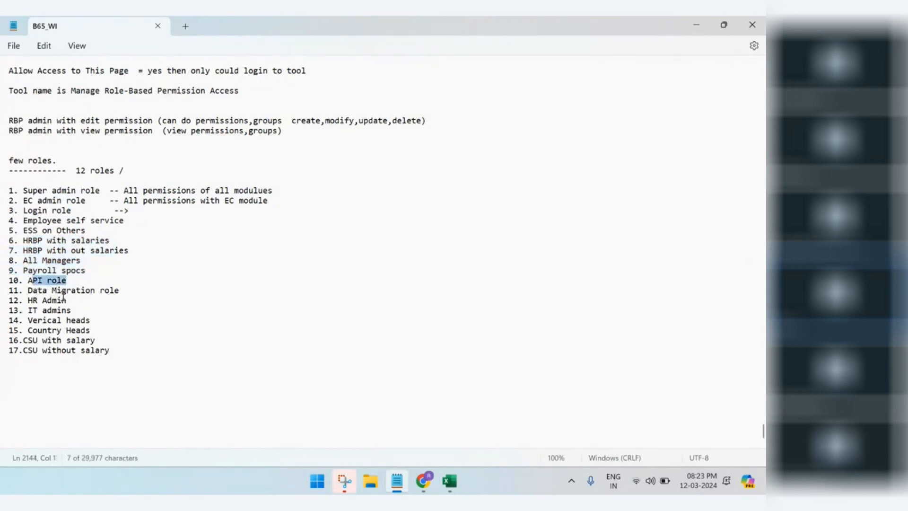
{"action": "left_click", "coordinate": [58, 324]}
{"action": "left_click_drag", "start_coordinate": [37, 294], "coordinate": [92, 351]}
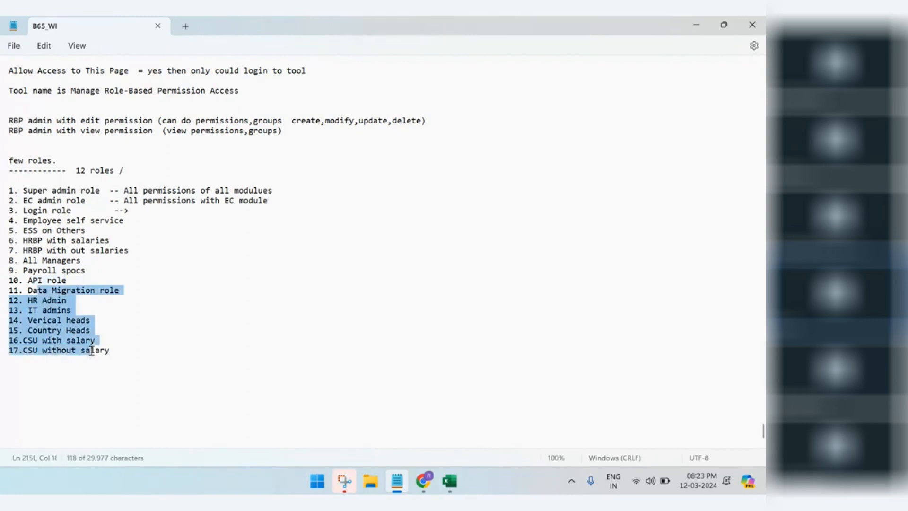
{"action": "left_click", "coordinate": [698, 26]}
Go through the reference permission roles one by one, from Super Admin down to Proxy Permission.
{"action": "left_click", "coordinate": [142, 360]}
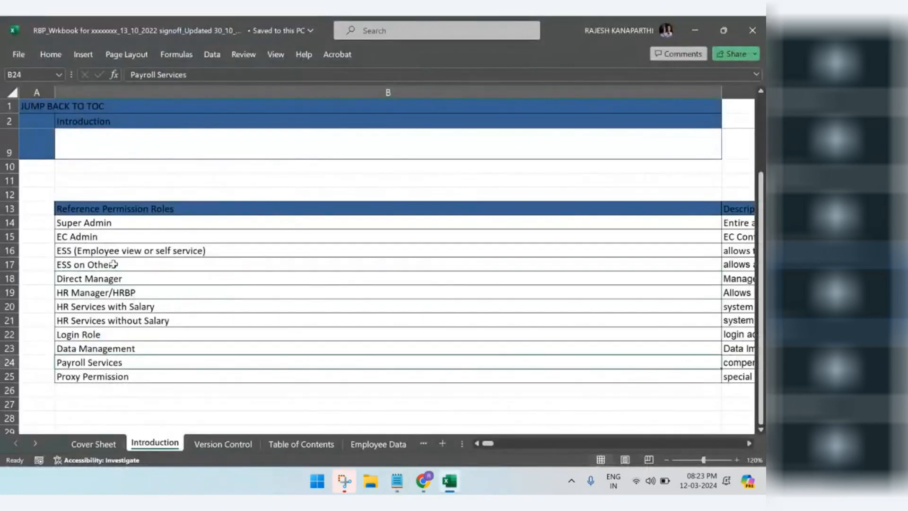
{"action": "left_click_drag", "start_coordinate": [90, 222], "coordinate": [117, 366]}
{"action": "left_click", "coordinate": [89, 221]}
{"action": "left_click", "coordinate": [93, 238]}
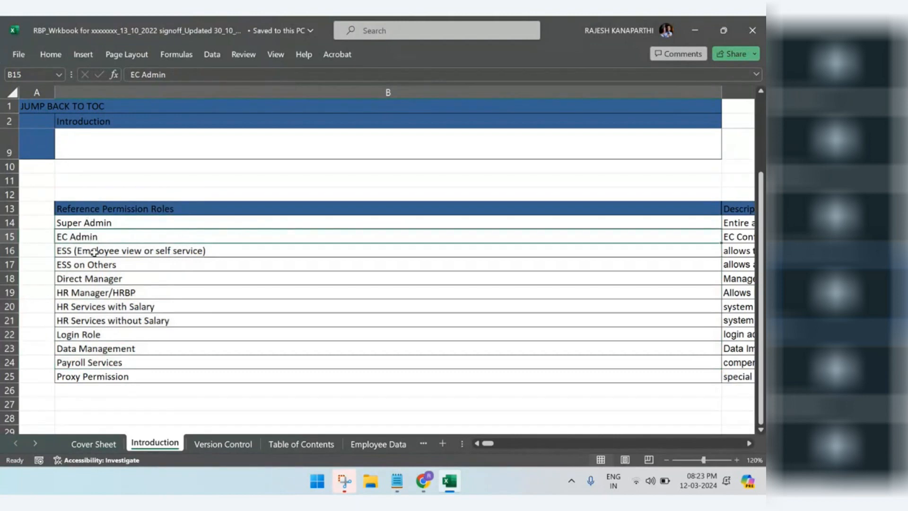
{"action": "left_click", "coordinate": [92, 260]}
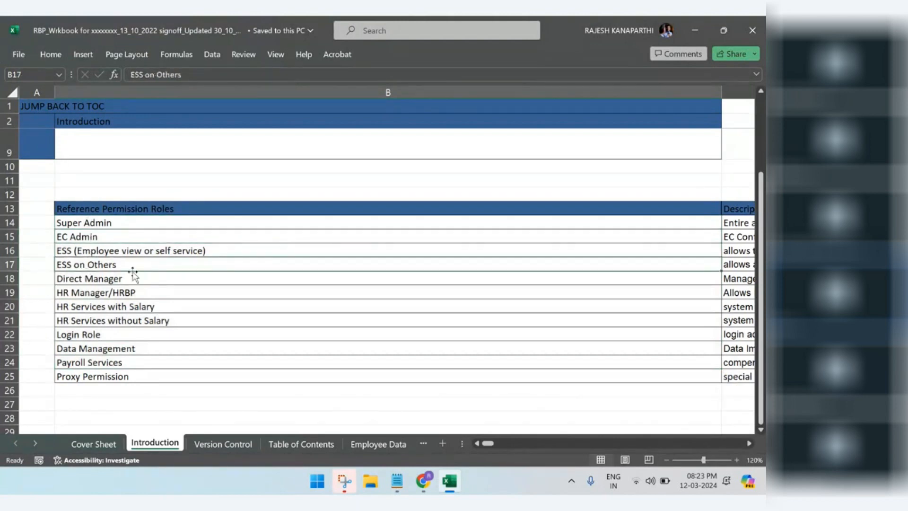
{"action": "left_click", "coordinate": [98, 279]}
{"action": "left_click", "coordinate": [97, 293]}
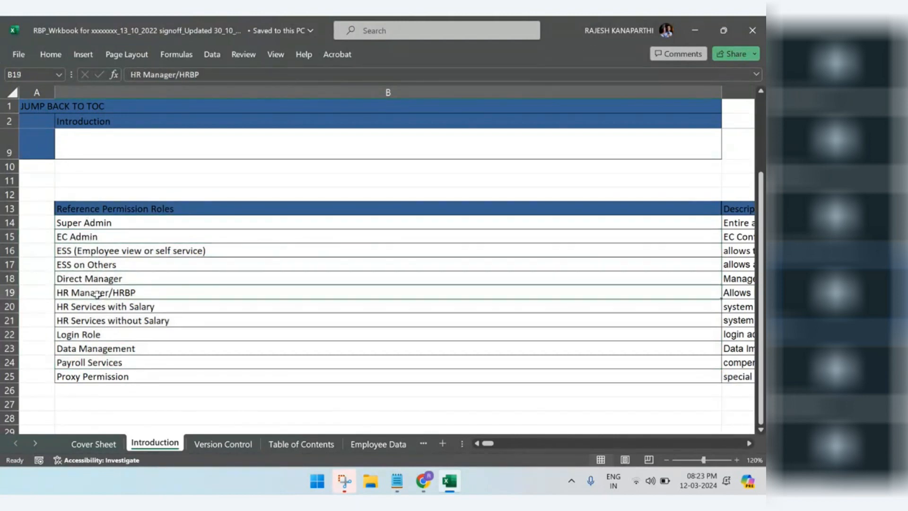
{"action": "left_click", "coordinate": [114, 310]}
{"action": "left_click", "coordinate": [111, 319]}
{"action": "left_click", "coordinate": [108, 336]}
{"action": "left_click", "coordinate": [111, 350]}
{"action": "left_click", "coordinate": [117, 364]}
{"action": "left_click", "coordinate": [132, 377]}
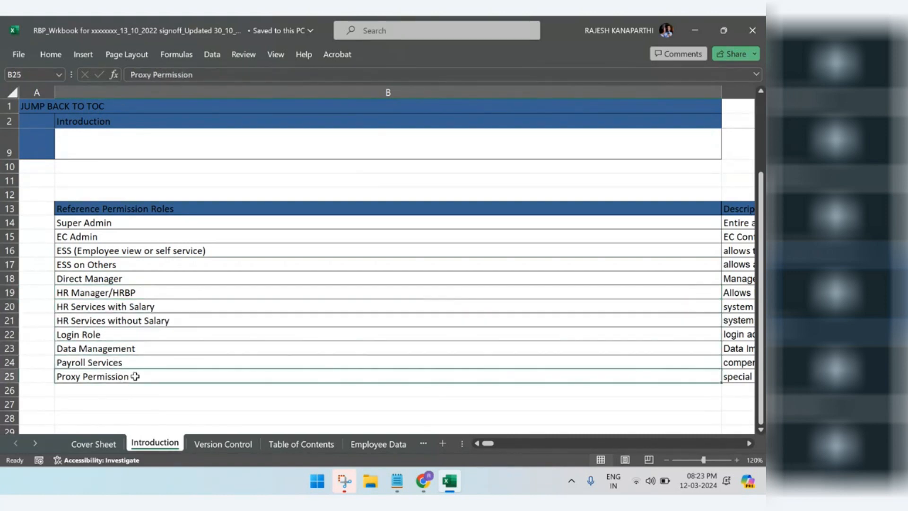
Review the Description column for every role, from the Super Admin row down to the Proxy Permission row.
{"action": "left_click", "coordinate": [749, 443]}
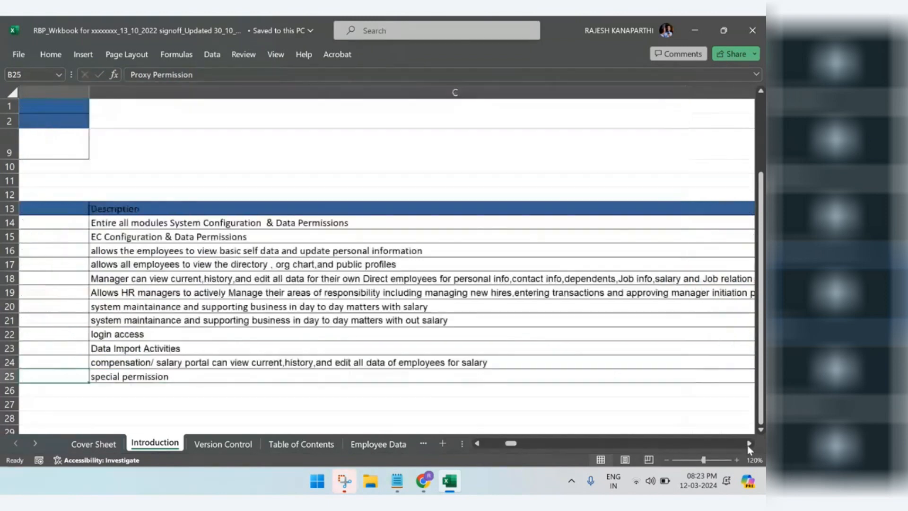
{"action": "left_click", "coordinate": [477, 443]}
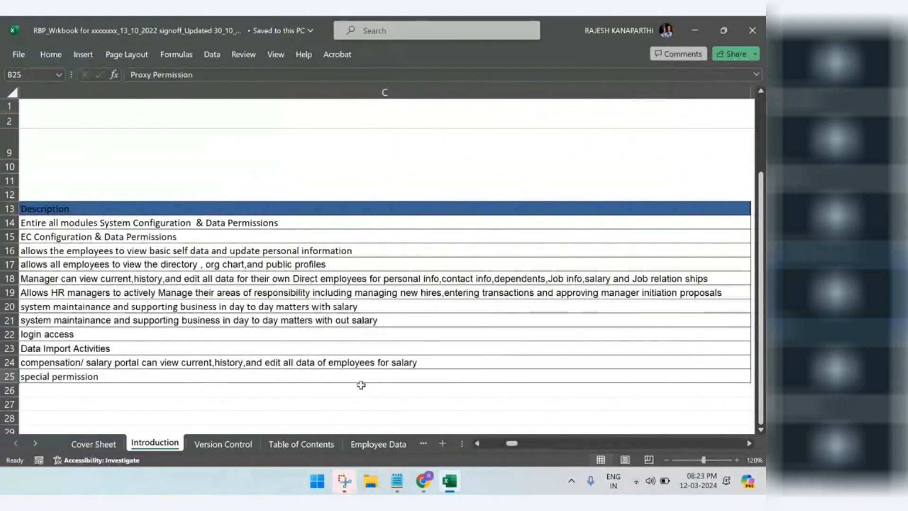
{"action": "scroll", "coordinate": [306, 365], "scroll_direction": "down", "scroll_amount": 2}
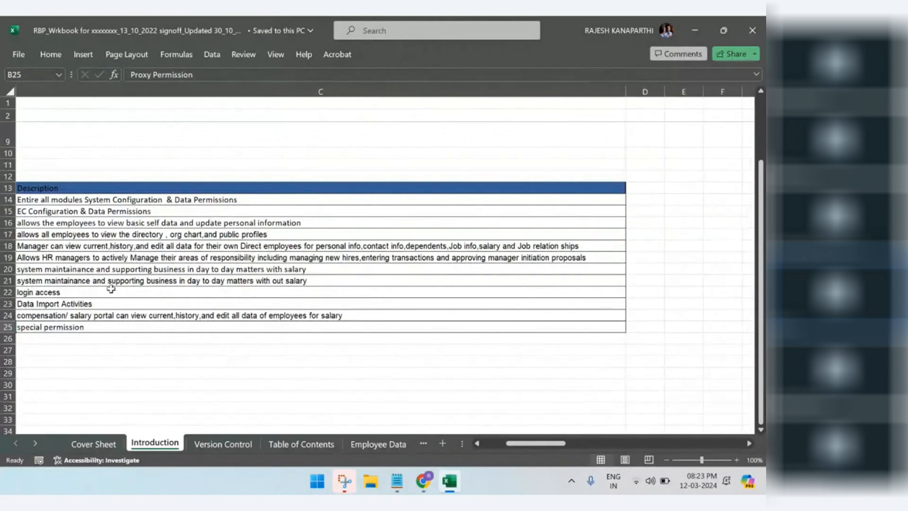
{"action": "left_click", "coordinate": [78, 201]}
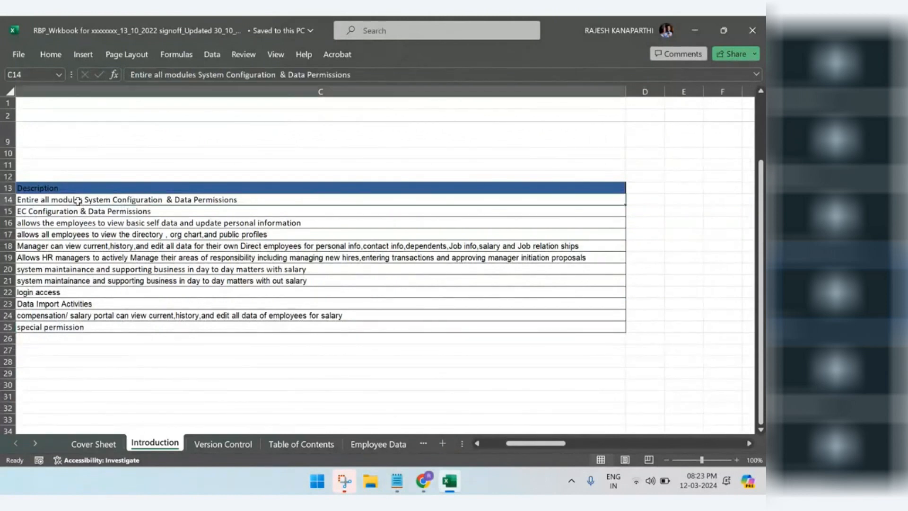
{"action": "left_click", "coordinate": [124, 212]}
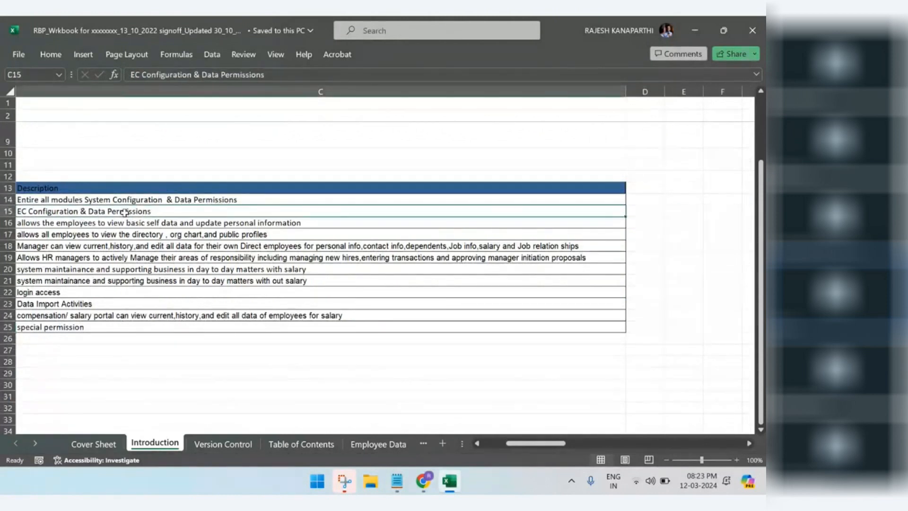
{"action": "left_click", "coordinate": [86, 224]}
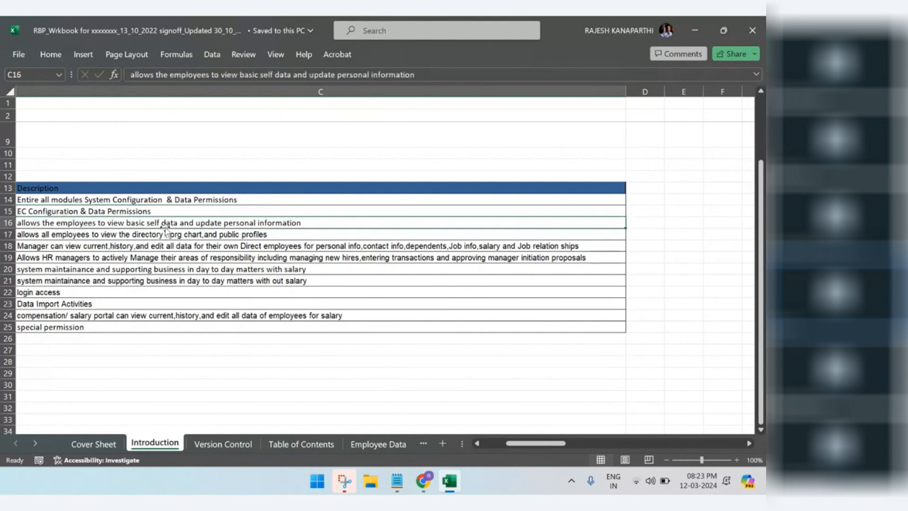
{"action": "left_click", "coordinate": [49, 237]}
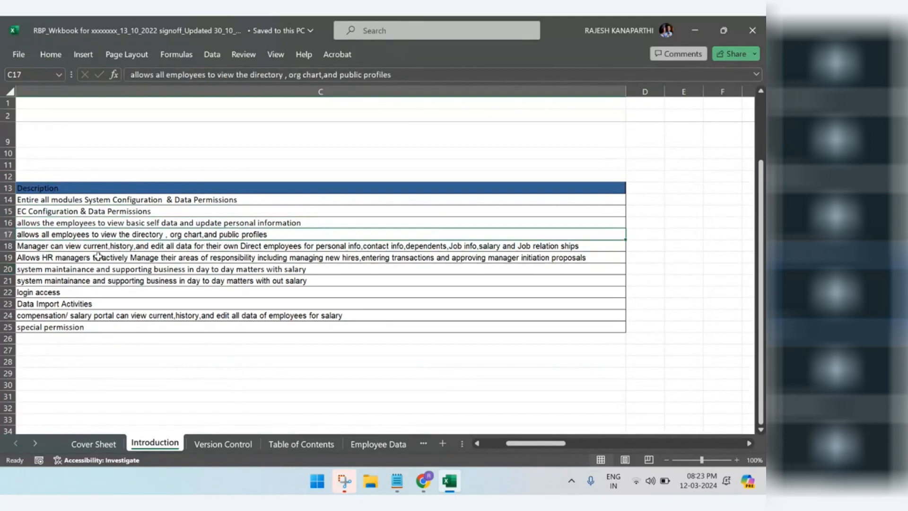
{"action": "left_click", "coordinate": [263, 247]}
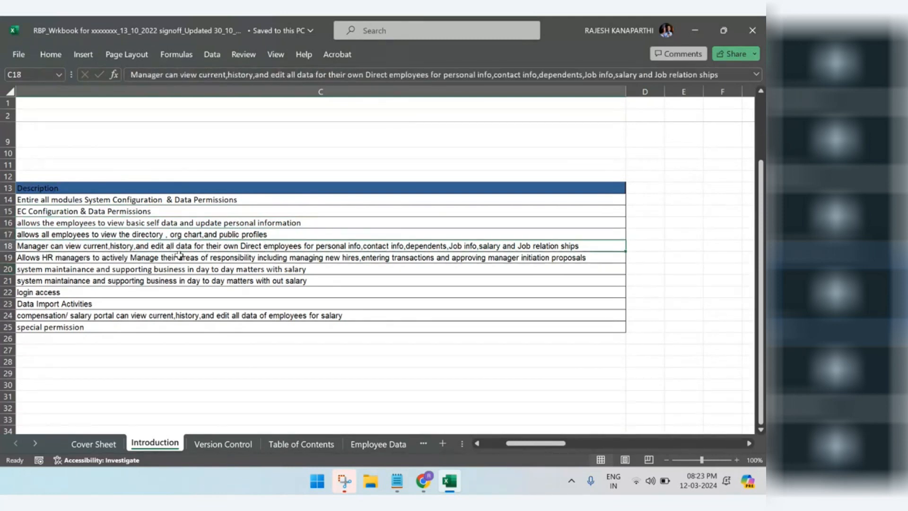
{"action": "left_click", "coordinate": [167, 257]}
{"action": "key", "text": "Down"}
{"action": "key", "text": "Down"}
{"action": "key", "text": "Down"}
{"action": "key", "text": "Down"}
{"action": "key", "text": "Down"}
{"action": "key", "text": "Down"}
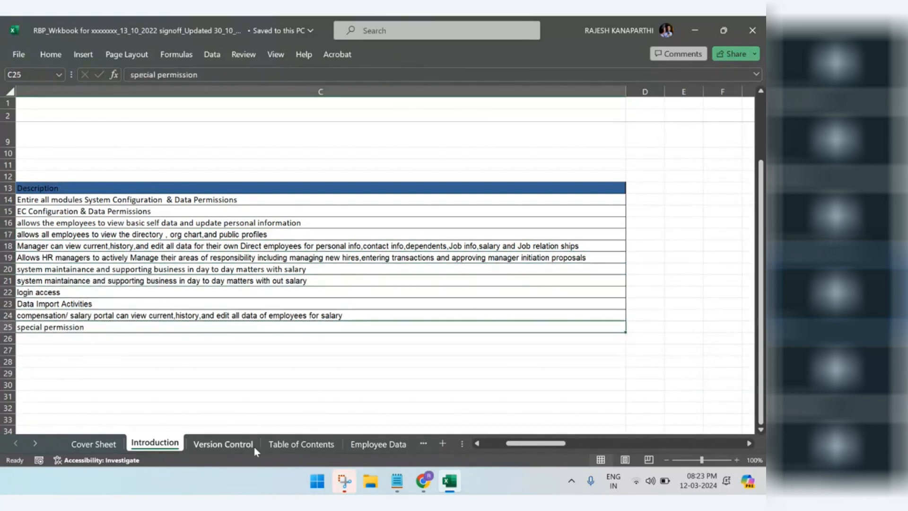
Open the Version Control sheet and examine its version, consultant name and support ticket columns.
{"action": "left_click", "coordinate": [227, 447]}
{"action": "left_click", "coordinate": [295, 290]}
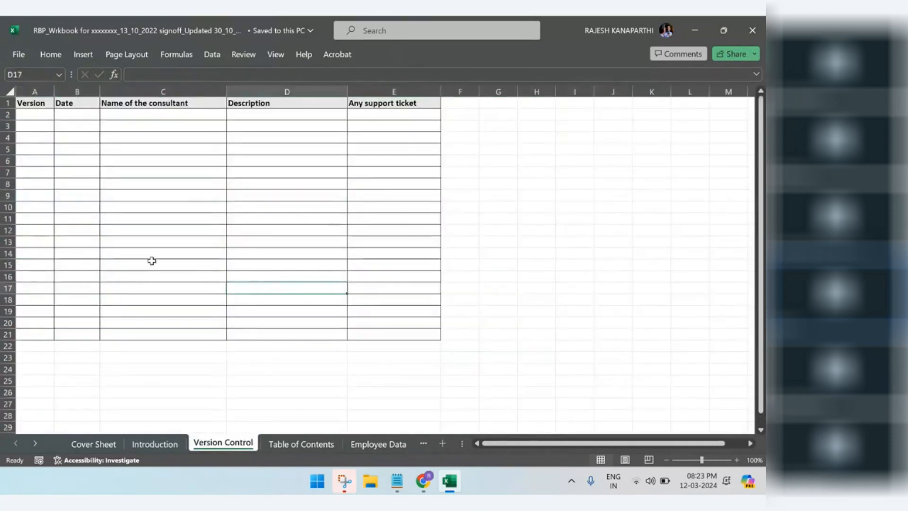
{"action": "left_click_drag", "start_coordinate": [41, 116], "coordinate": [55, 276]}
{"action": "left_click_drag", "start_coordinate": [135, 146], "coordinate": [201, 174]}
{"action": "left_click_drag", "start_coordinate": [384, 195], "coordinate": [393, 219]}
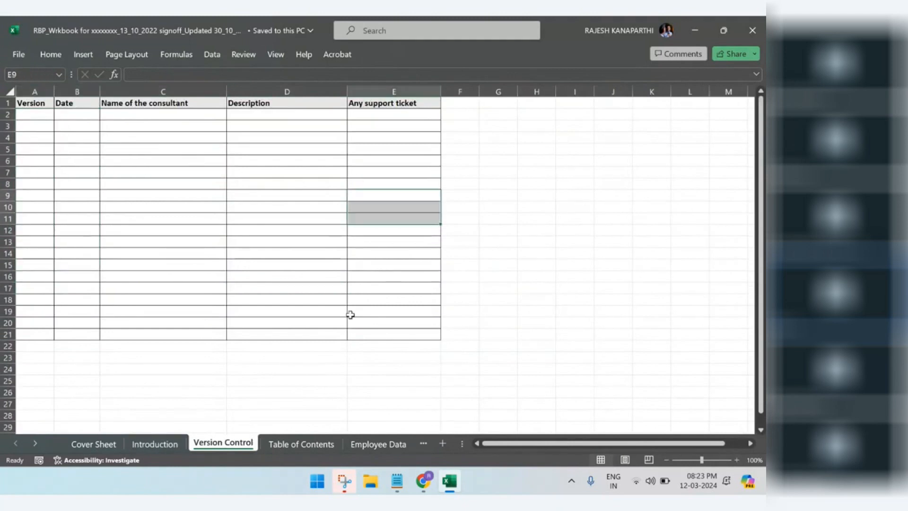
Open the Table of Contents sheet to view the listed permission categories.
{"action": "left_click", "coordinate": [311, 445]}
{"action": "left_click", "coordinate": [378, 315]}
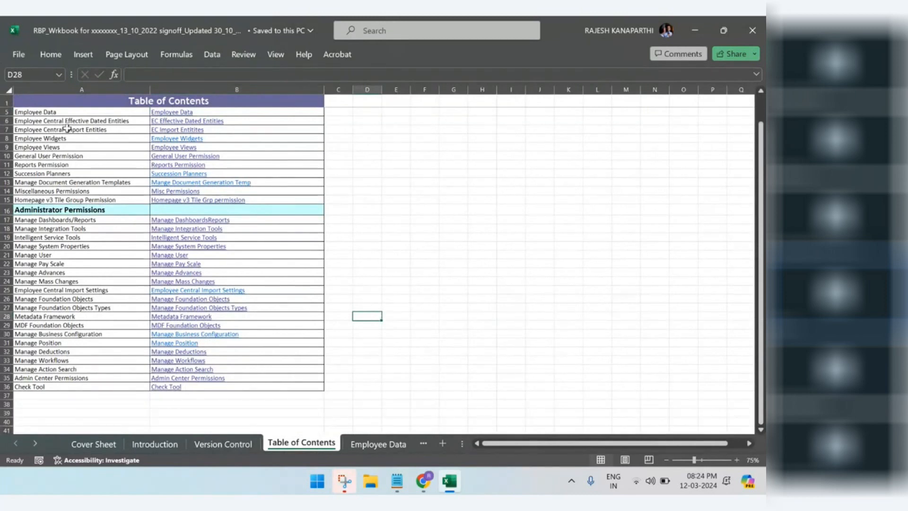
Switch to the browser and duplicate the SuccessFactors Admin Center page in a new tab.
{"action": "scroll", "coordinate": [46, 281], "scroll_direction": "up", "scroll_amount": 1}
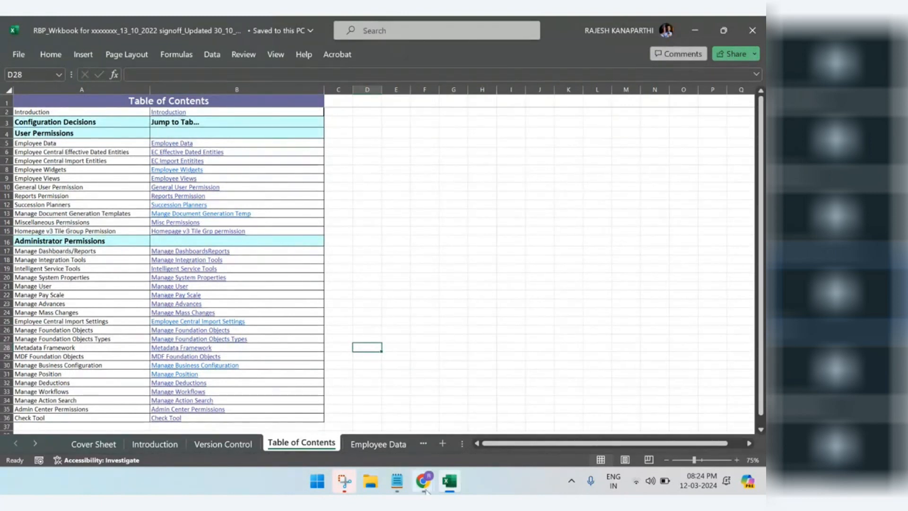
{"action": "mouse_move", "coordinate": [423, 481]}
{"action": "left_click", "coordinate": [359, 412]}
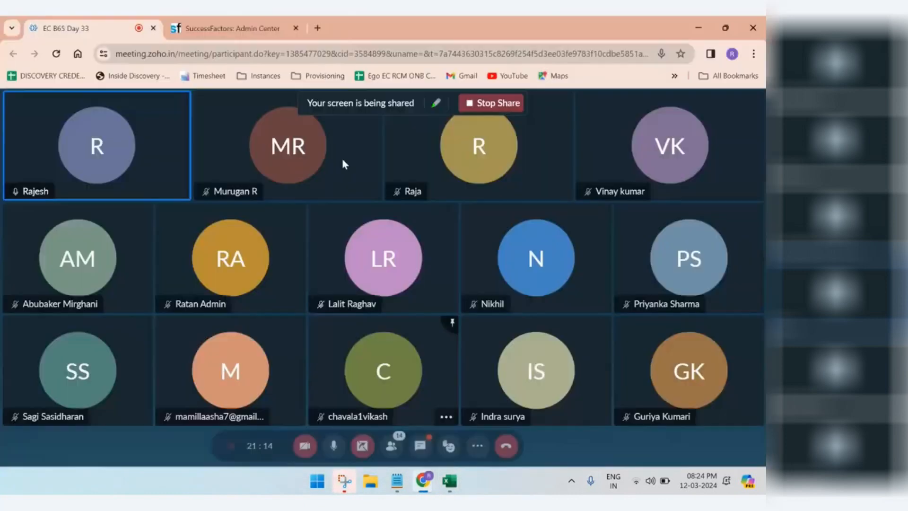
{"action": "left_click", "coordinate": [243, 31]}
{"action": "right_click", "coordinate": [243, 32]}
{"action": "left_click", "coordinate": [293, 142]}
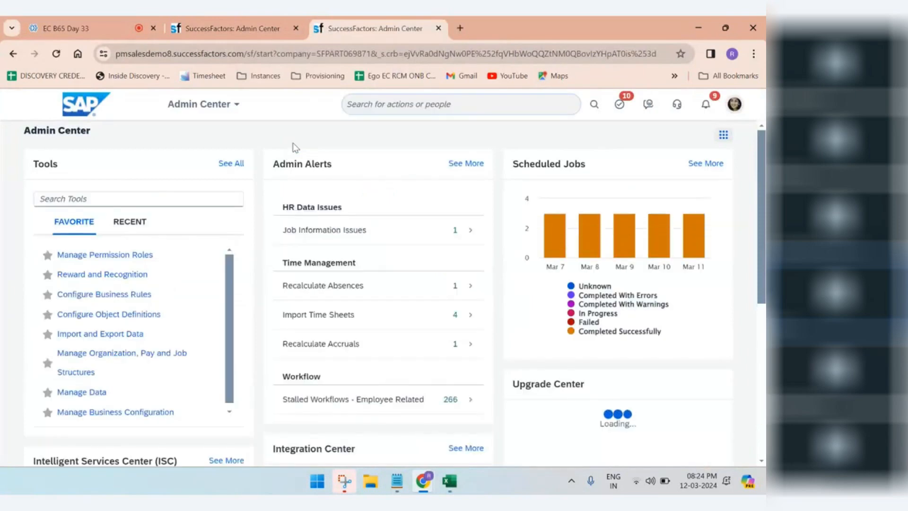
Return to the Excel workbook and examine the view and edit permissions per role on the Employee Data sheet.
{"action": "left_click", "coordinate": [456, 481]}
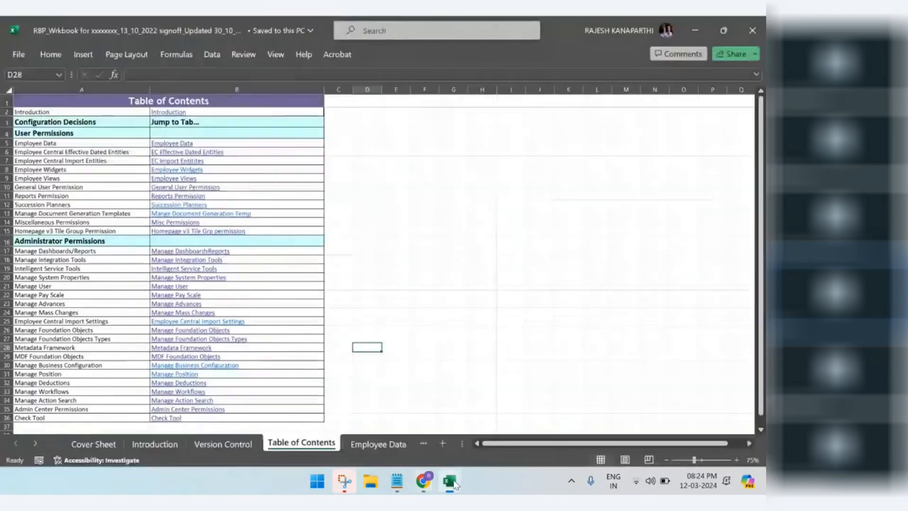
{"action": "left_click", "coordinate": [357, 444]}
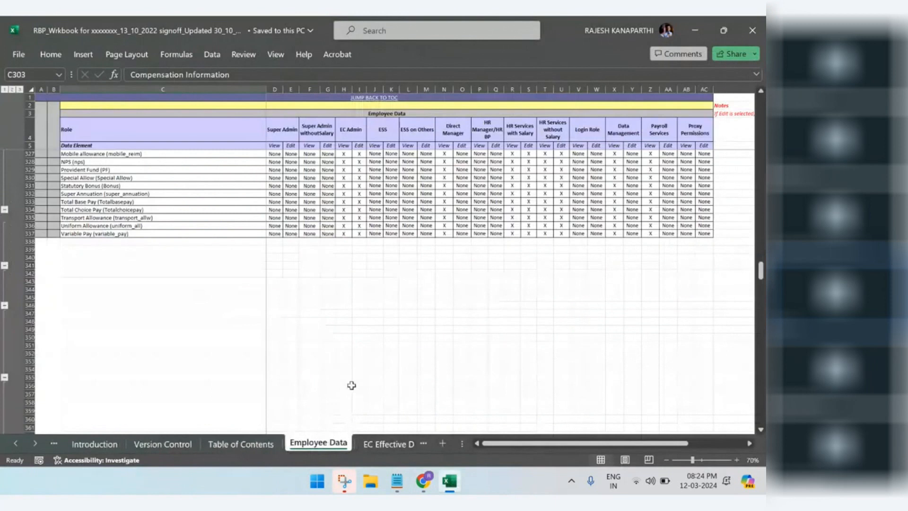
{"action": "left_click_drag", "start_coordinate": [92, 154], "coordinate": [466, 238]}
{"action": "left_click", "coordinate": [391, 298]}
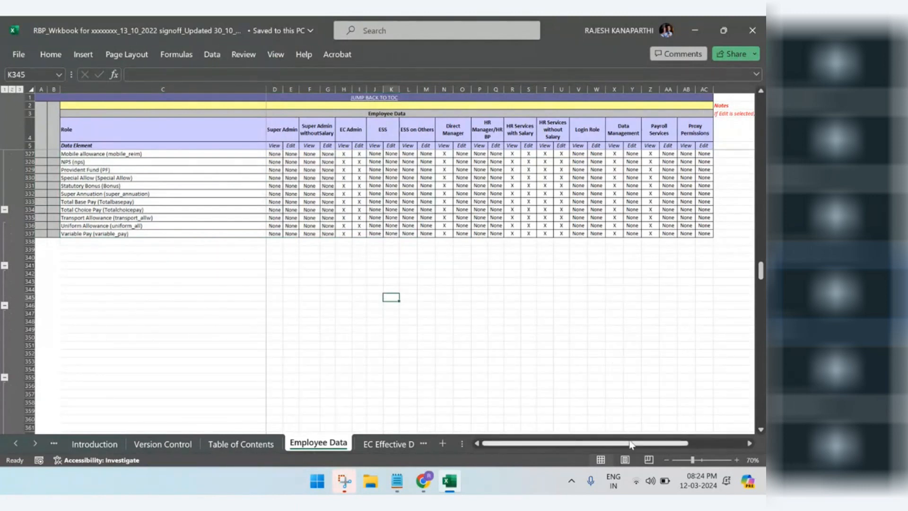
Open the EC Effective Dated Entities sheet and review its data elements against the permissions of each role.
{"action": "left_click", "coordinate": [366, 442]}
{"action": "left_click", "coordinate": [147, 224]}
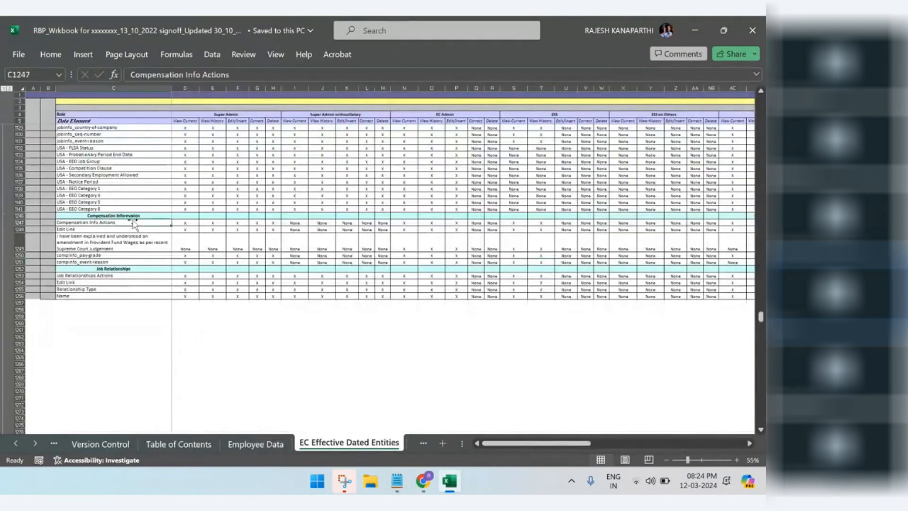
{"action": "left_click_drag", "start_coordinate": [110, 115], "coordinate": [417, 277]}
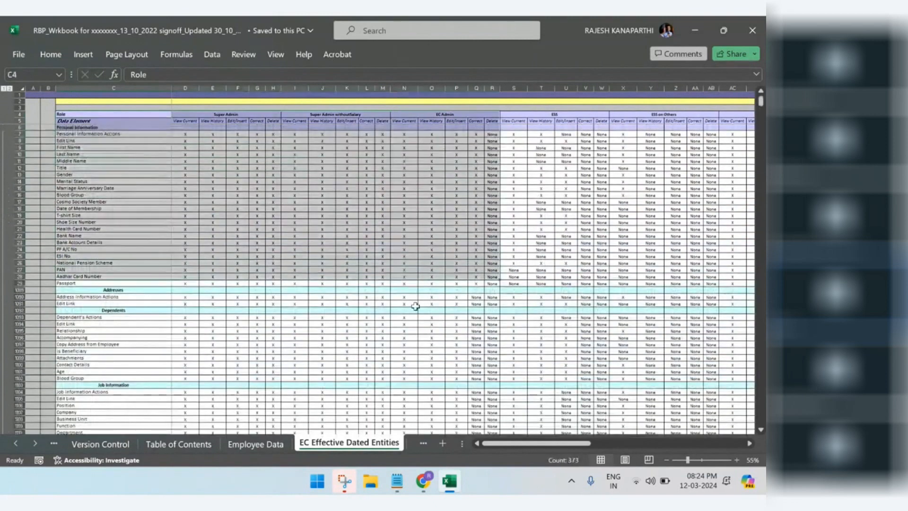
{"action": "left_click", "coordinate": [375, 354]}
{"action": "left_click_drag", "start_coordinate": [92, 121], "coordinate": [723, 328]}
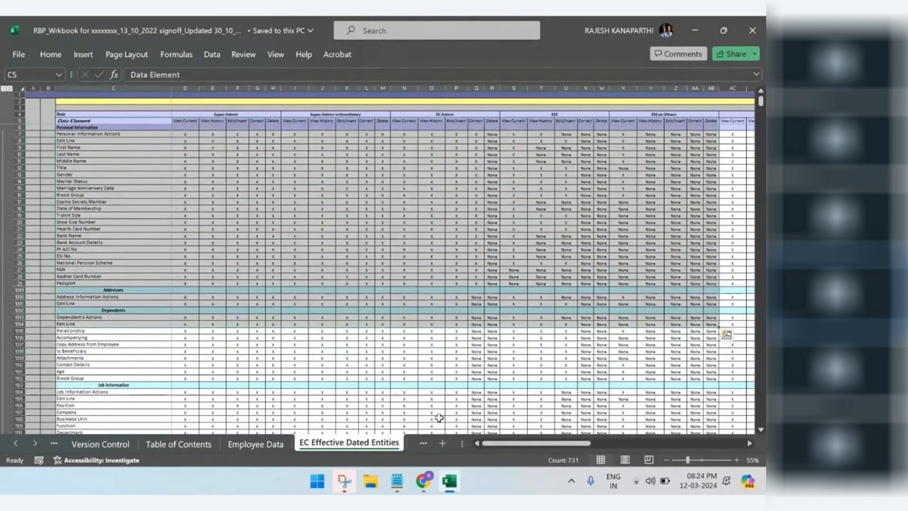
Open the Employee Views sheet and review which roles can see each view.
{"action": "left_click", "coordinate": [424, 443]}
{"action": "left_click", "coordinate": [404, 444]}
{"action": "left_click_drag", "start_coordinate": [49, 133], "coordinate": [636, 381]}
{"action": "left_click", "coordinate": [416, 341]}
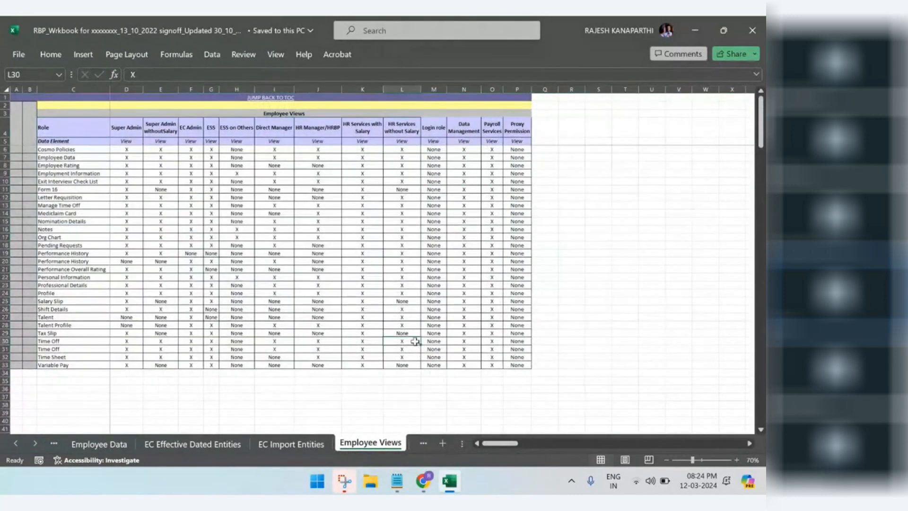
Go through the General User Permission and Misc Permissions sheets and review their role permissions.
{"action": "left_click", "coordinate": [426, 442]}
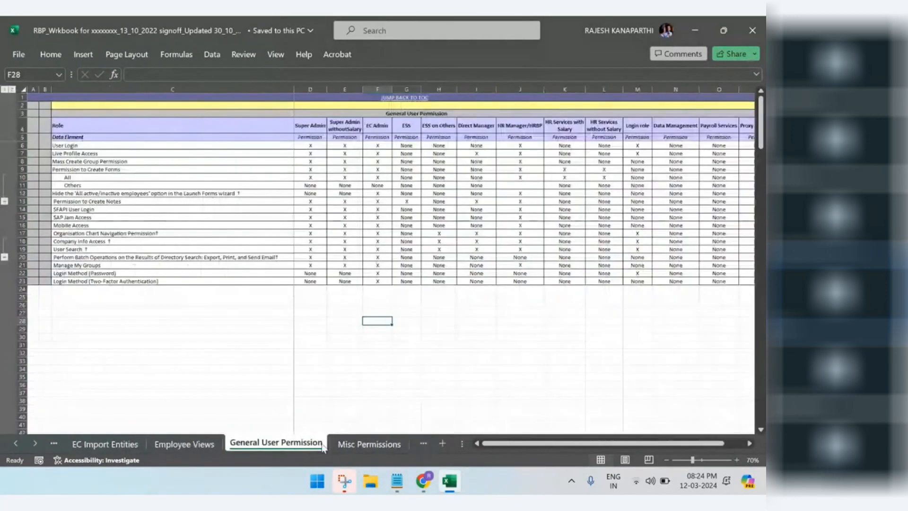
{"action": "left_click", "coordinate": [360, 445]}
{"action": "left_click_drag", "start_coordinate": [68, 119], "coordinate": [695, 350]}
{"action": "left_click", "coordinate": [420, 376]}
View the Manage System Properties sheet and examine the permissions per role on the Manage User sheet.
{"action": "left_click", "coordinate": [424, 443]}
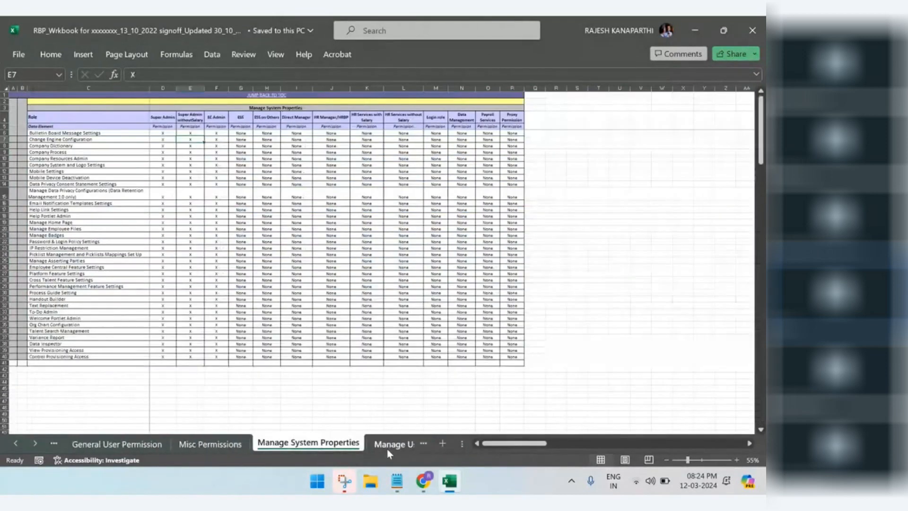
{"action": "left_click", "coordinate": [390, 445]}
{"action": "left_click_drag", "start_coordinate": [86, 159], "coordinate": [596, 393]}
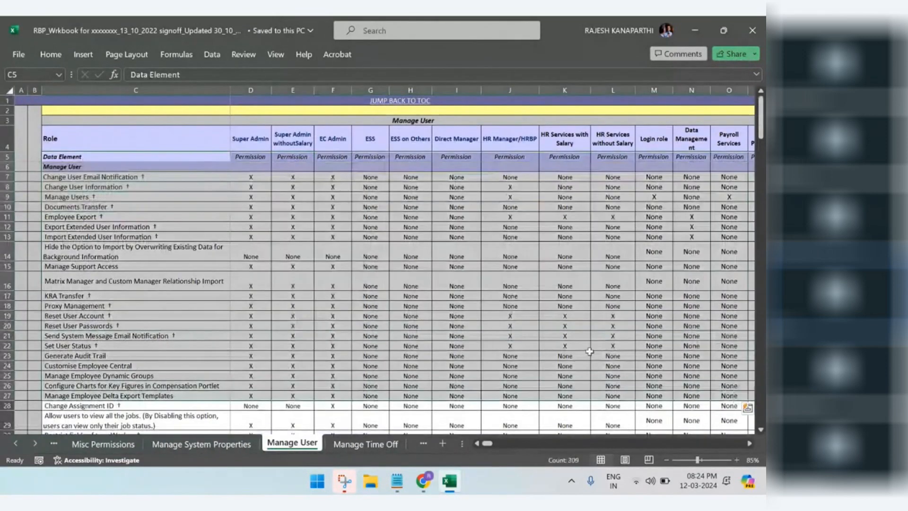
{"action": "left_click", "coordinate": [514, 317]}
Review the role permissions on the Manage Time Off sheet and view the EC Import Settings sheet.
{"action": "left_click", "coordinate": [365, 443]}
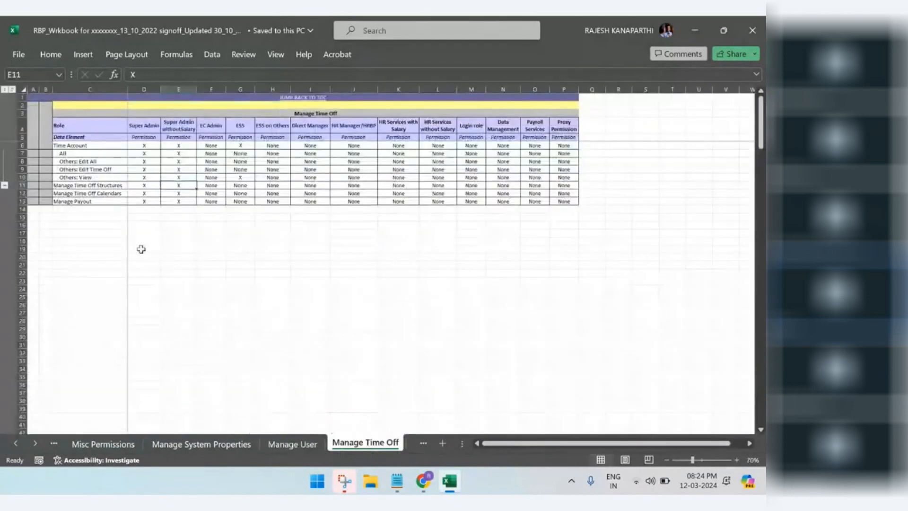
{"action": "left_click_drag", "start_coordinate": [85, 146], "coordinate": [447, 271]}
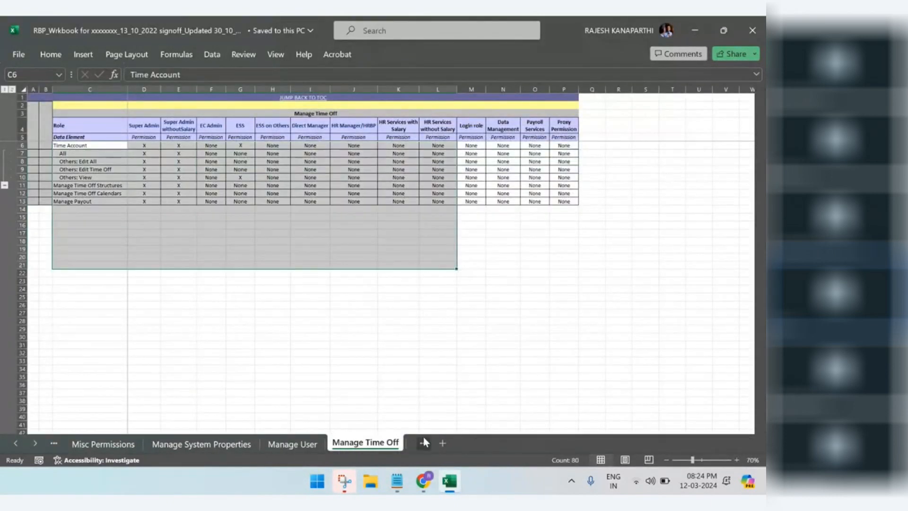
{"action": "left_click", "coordinate": [423, 443]}
{"action": "left_click", "coordinate": [363, 444]}
{"action": "left_click", "coordinate": [398, 340]}
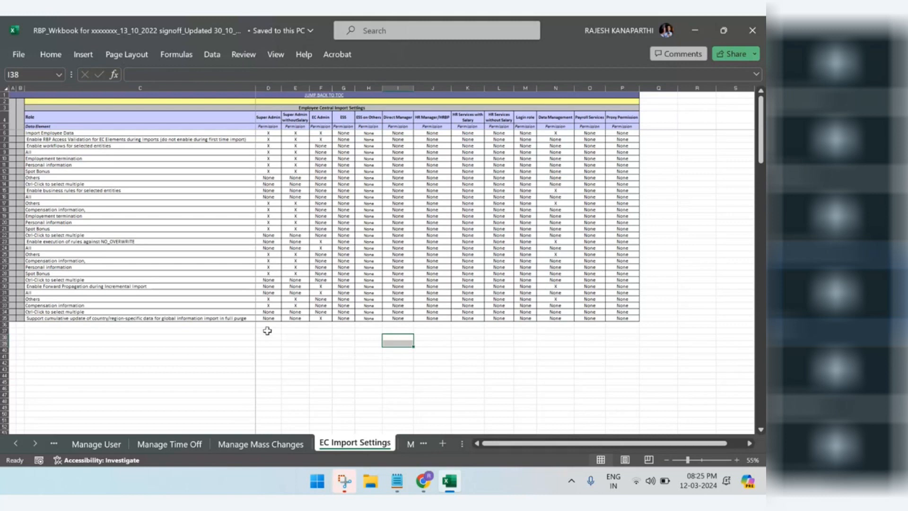
Open the Manage Foundation Objects sheet to view its permissions per role.
{"action": "left_click", "coordinate": [410, 446]}
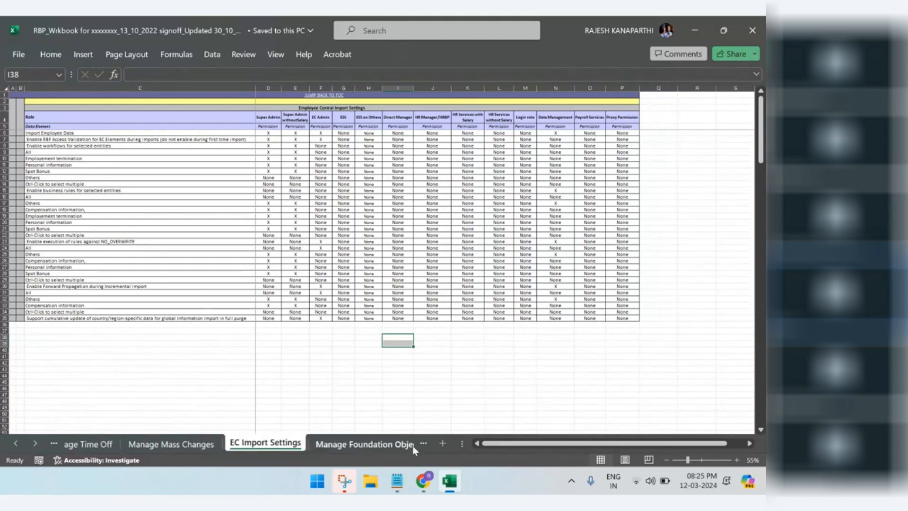
{"action": "left_click", "coordinate": [18, 444]}
{"action": "left_click", "coordinate": [19, 445]}
{"action": "left_click", "coordinate": [19, 445]}
Switch to SuccessFactors in the browser, search the actions for "per role" and open Manage Permission Roles.
{"action": "mouse_move", "coordinate": [426, 483]}
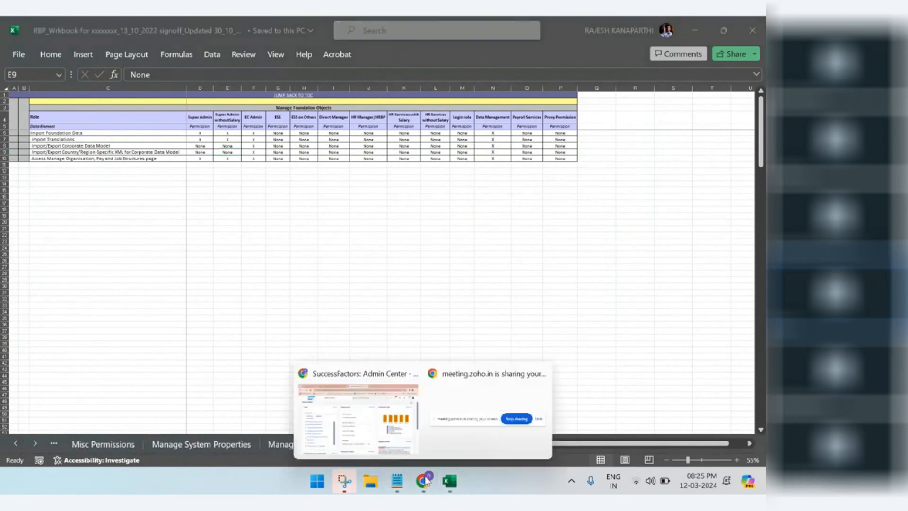
{"action": "left_click", "coordinate": [390, 440]}
{"action": "left_click", "coordinate": [411, 108]}
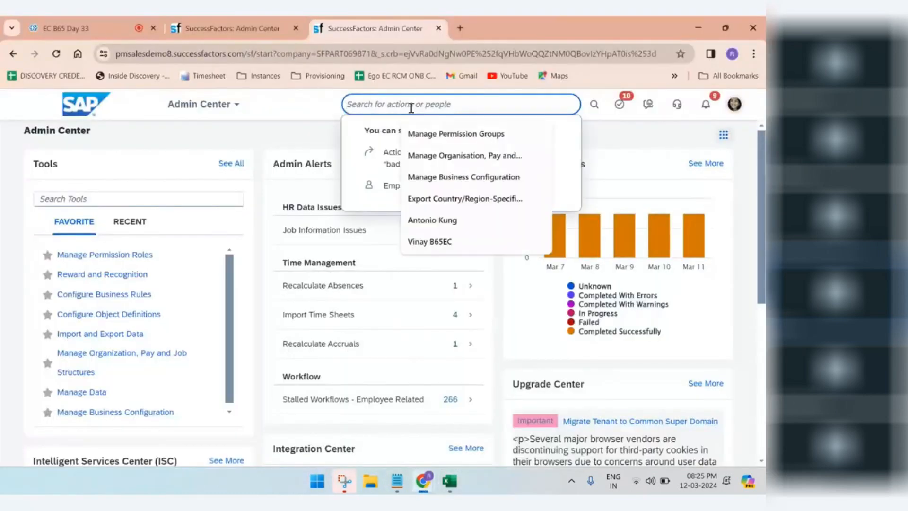
{"action": "type", "text": "per"}
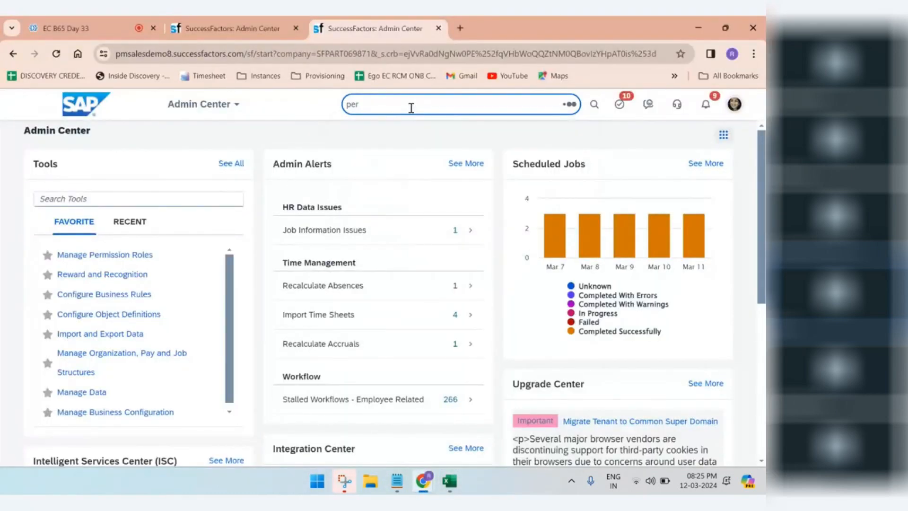
{"action": "type", "text": " role"}
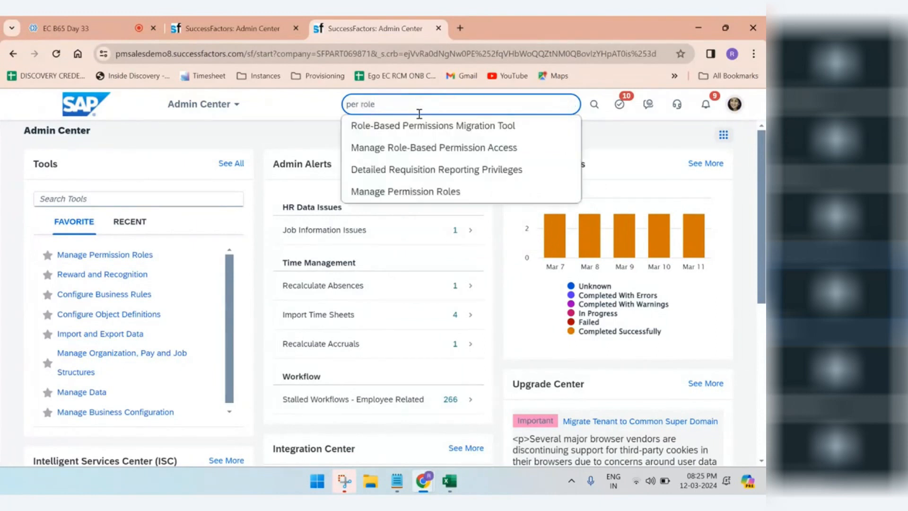
{"action": "left_click", "coordinate": [426, 193]}
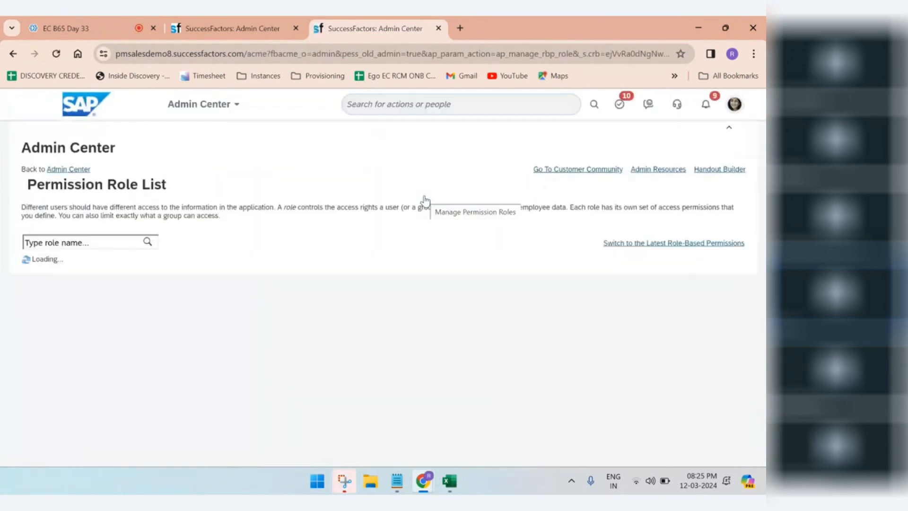
Check the meeting and the other Admin Center page, then start a new role from the Permission Role List.
{"action": "left_click", "coordinate": [71, 28]}
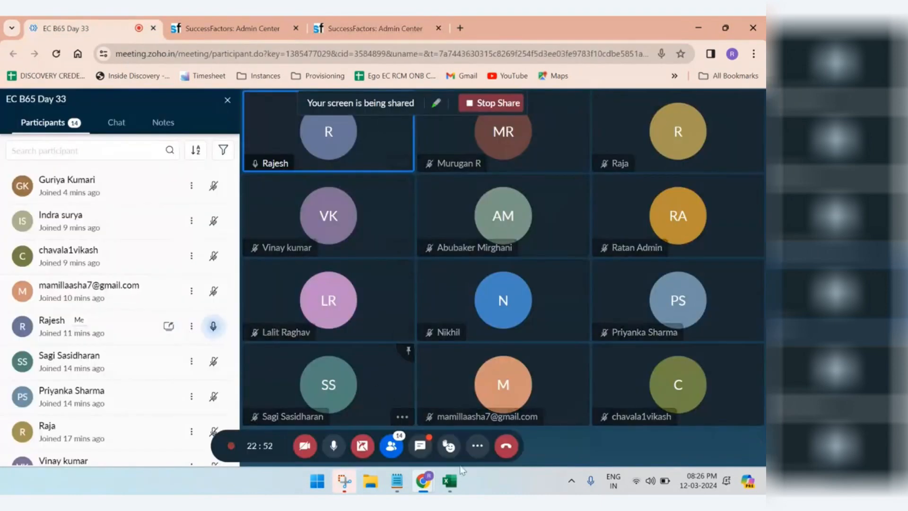
{"action": "left_click", "coordinate": [233, 29]}
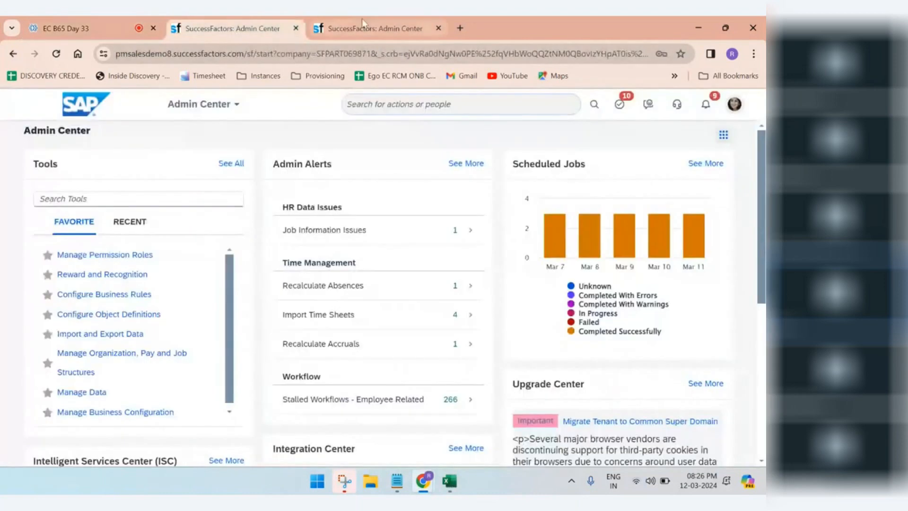
{"action": "left_click", "coordinate": [371, 29]}
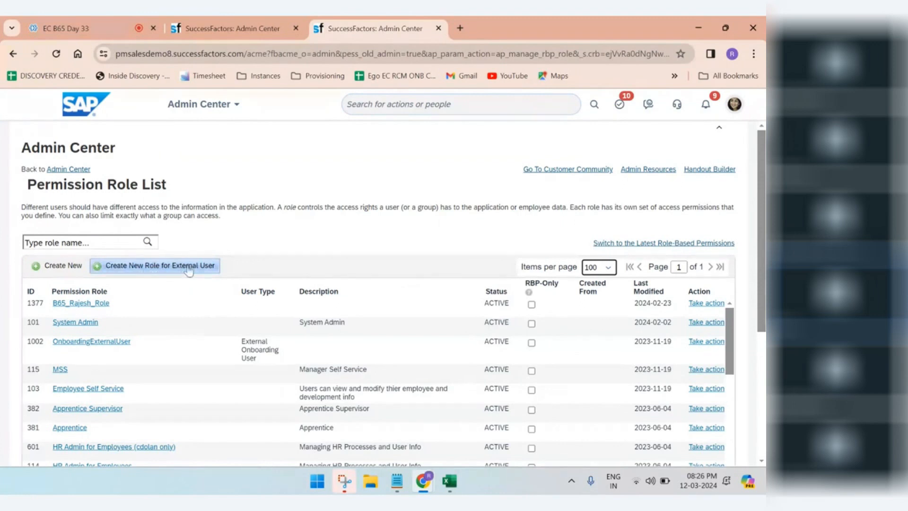
{"action": "left_click", "coordinate": [75, 268]}
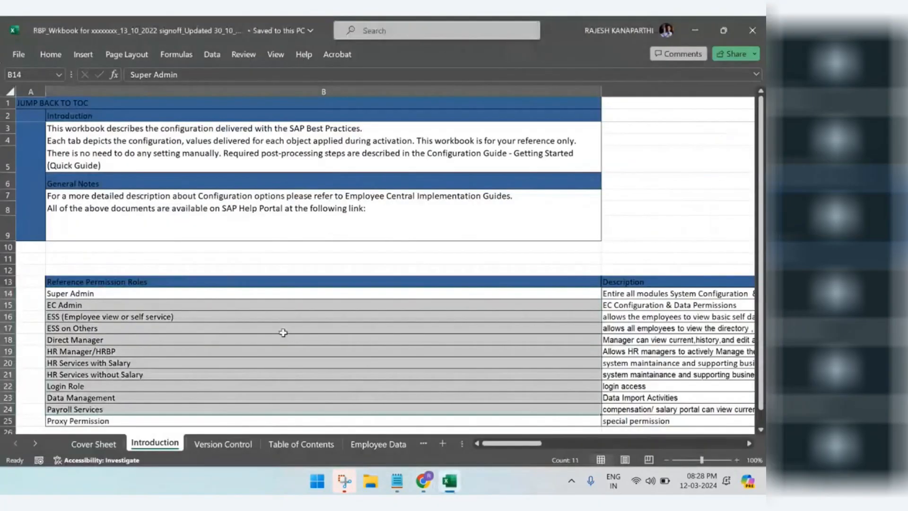
Highlight the reference permission roles on the workbook's Introduction sheet, starting from Super Admin, to review them.
{"action": "left_click", "coordinate": [284, 333]}
{"action": "left_click_drag", "start_coordinate": [189, 293], "coordinate": [136, 409]}
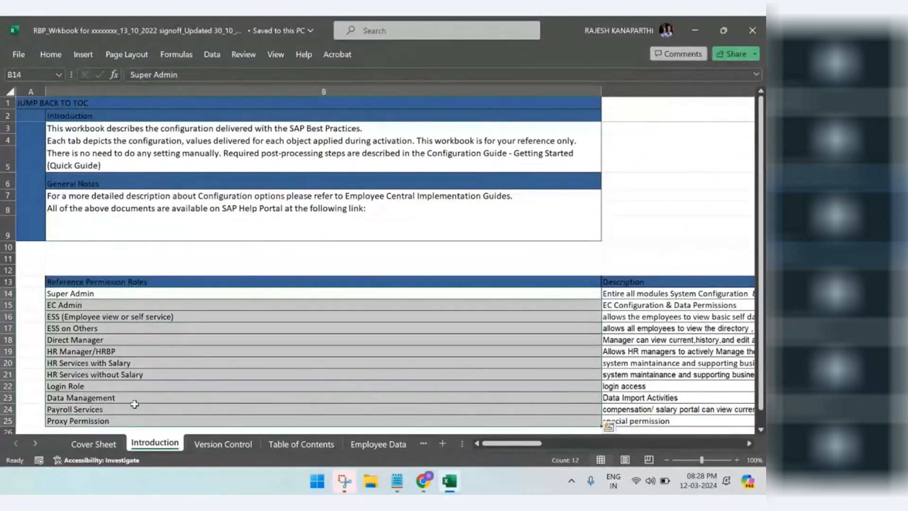
{"action": "left_click", "coordinate": [133, 327]}
{"action": "left_click_drag", "start_coordinate": [98, 293], "coordinate": [117, 376]}
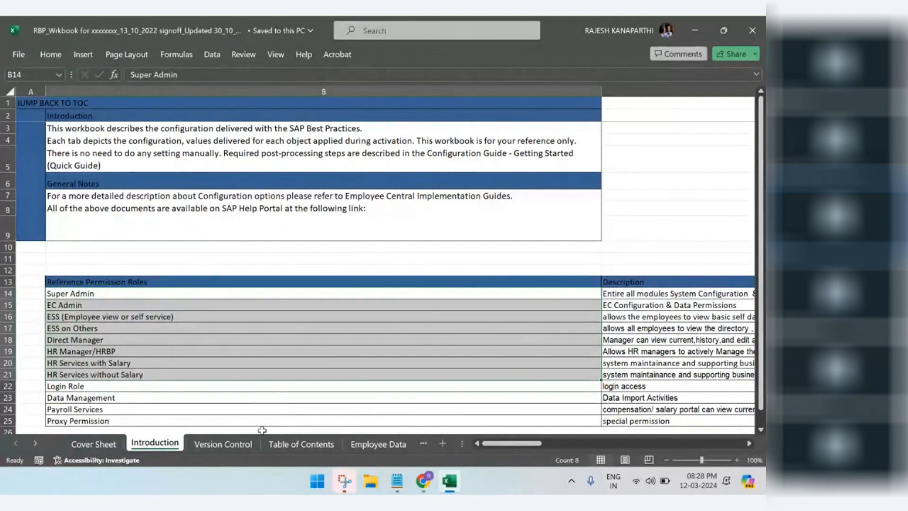
Revisit the Table of Contents, Employee Data and EC Effective Dated Entities sheets to compare their layouts.
{"action": "left_click", "coordinate": [293, 449]}
{"action": "left_click", "coordinate": [373, 449]}
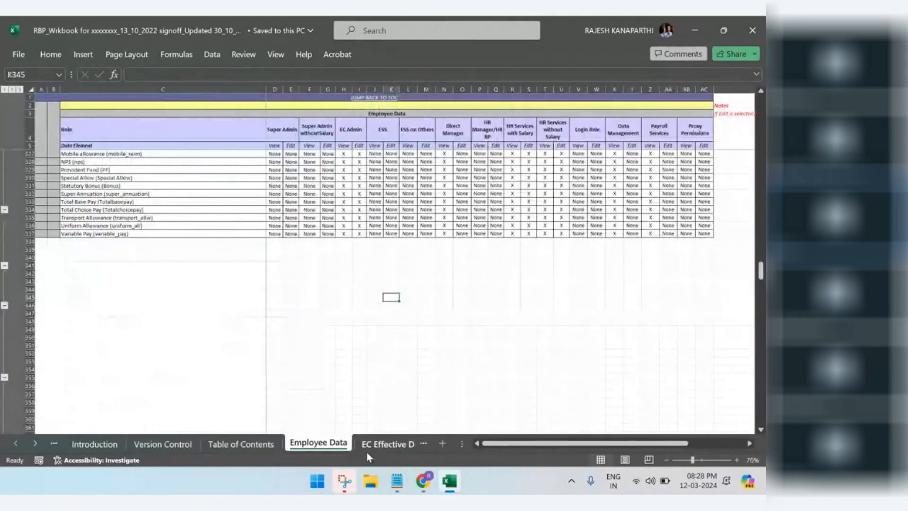
{"action": "left_click", "coordinate": [373, 447]}
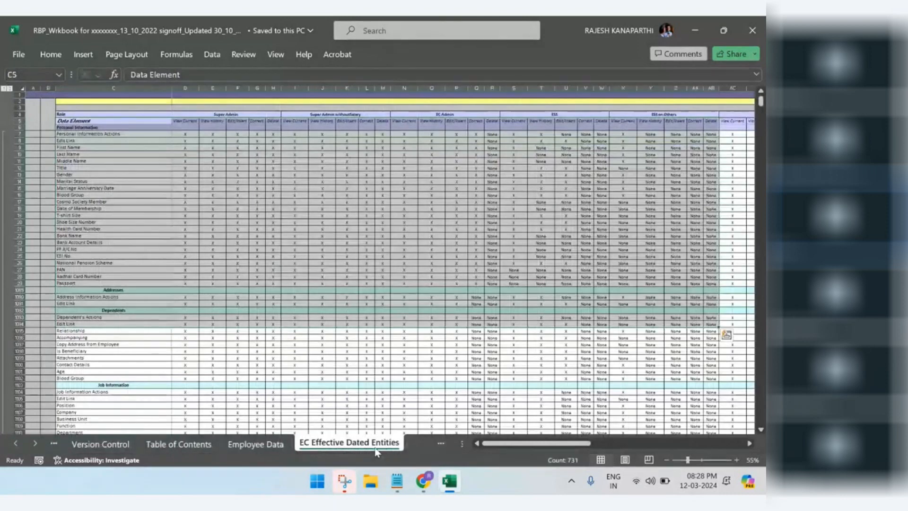
{"action": "left_click", "coordinate": [255, 445]}
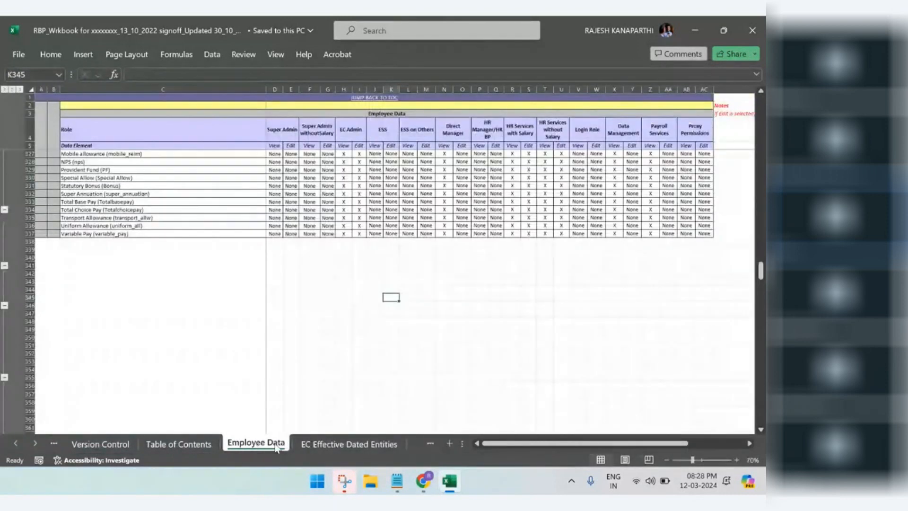
{"action": "left_click", "coordinate": [349, 444]}
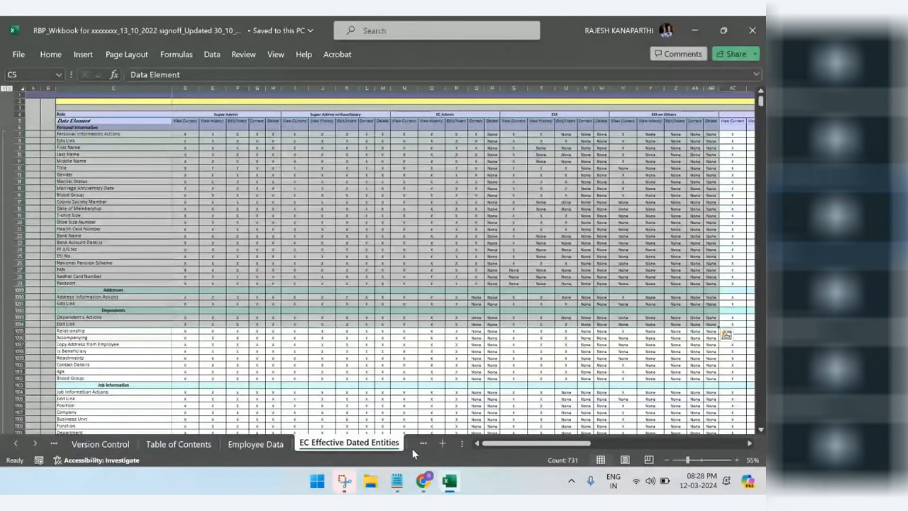
Page through the remaining permission sheets, including Employee Views and Misc Permissions, up to Manage System Properties.
{"action": "key", "text": "ctrl+Page_Down"}
{"action": "left_click", "coordinate": [367, 447]}
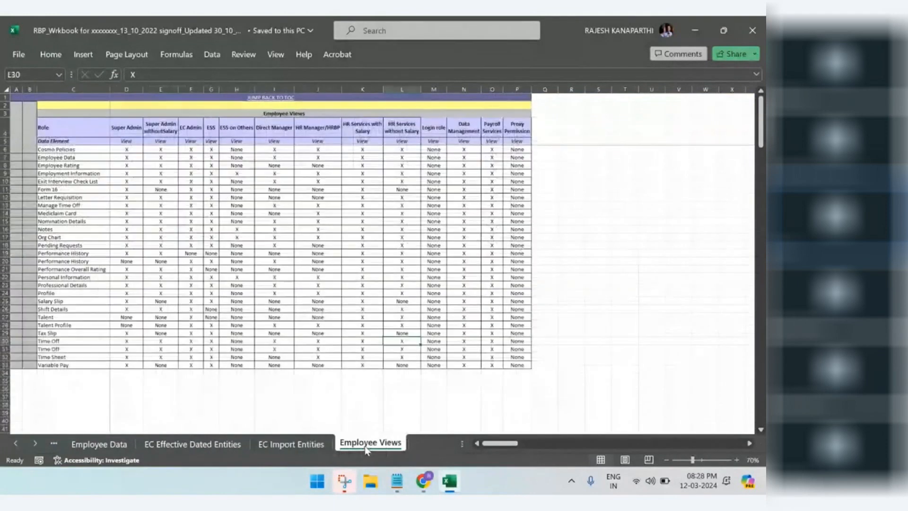
{"action": "left_click", "coordinate": [414, 447]}
{"action": "left_click", "coordinate": [413, 446]}
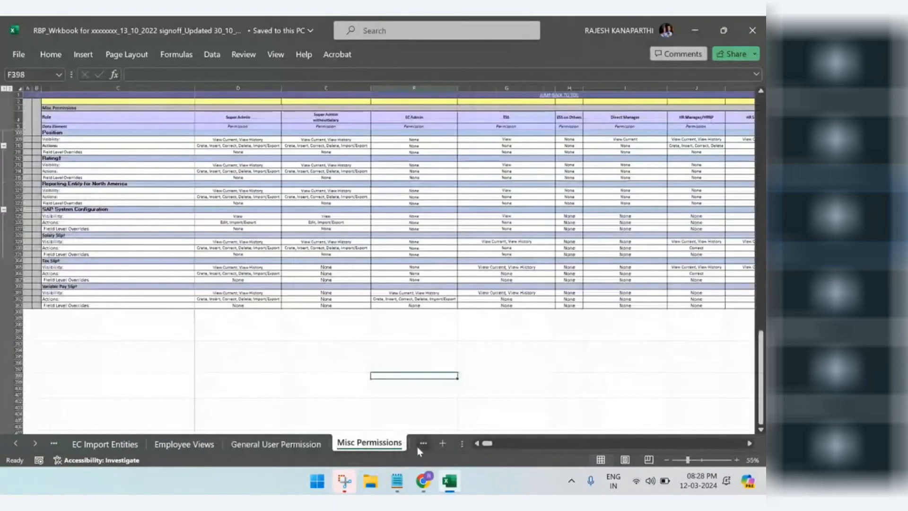
{"action": "left_click", "coordinate": [417, 447]}
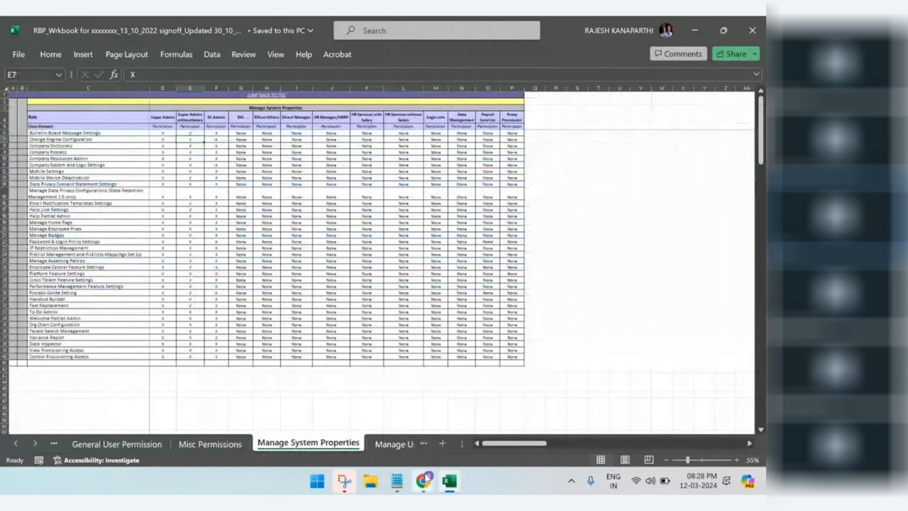
Switch to SuccessFactors in Chrome, open the new role's permission settings and collapse the User Permissions and Administrator Permissions groups.
{"action": "mouse_move", "coordinate": [426, 479]}
{"action": "left_click", "coordinate": [381, 431]}
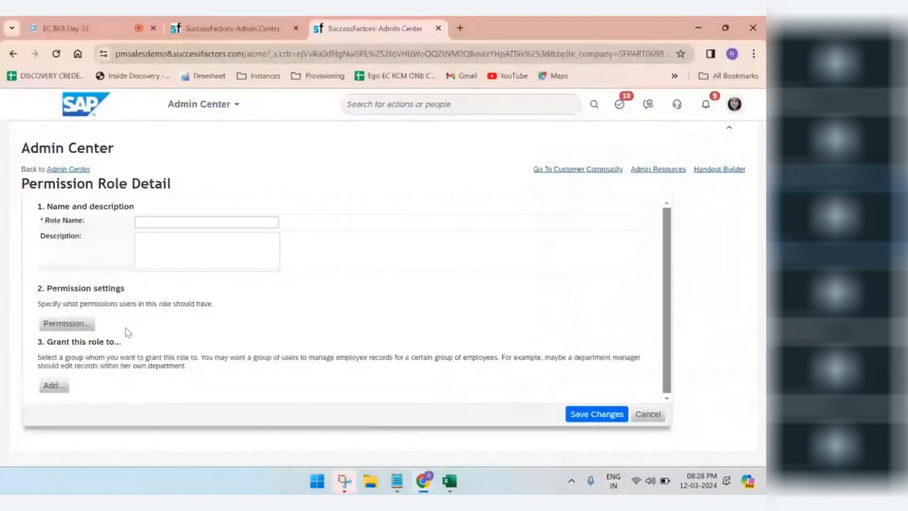
{"action": "left_click", "coordinate": [64, 326]}
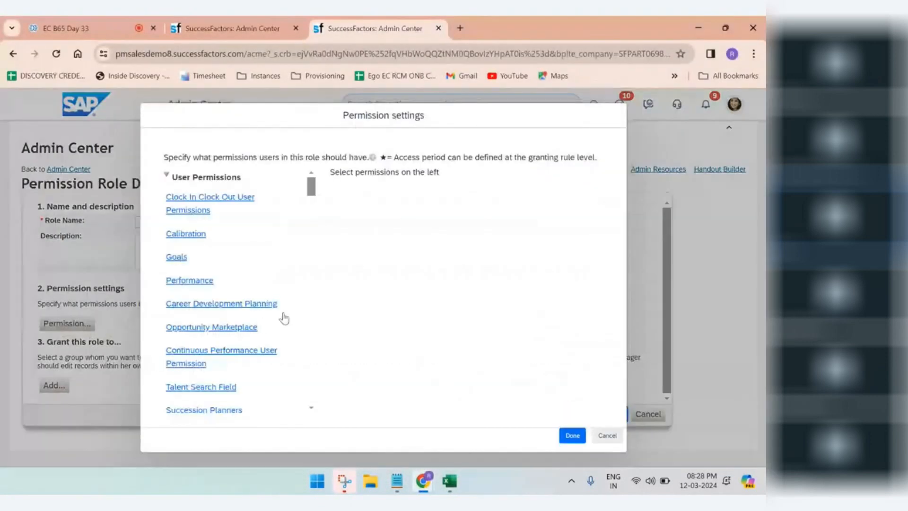
{"action": "left_click", "coordinate": [167, 176]}
{"action": "left_click", "coordinate": [166, 194]}
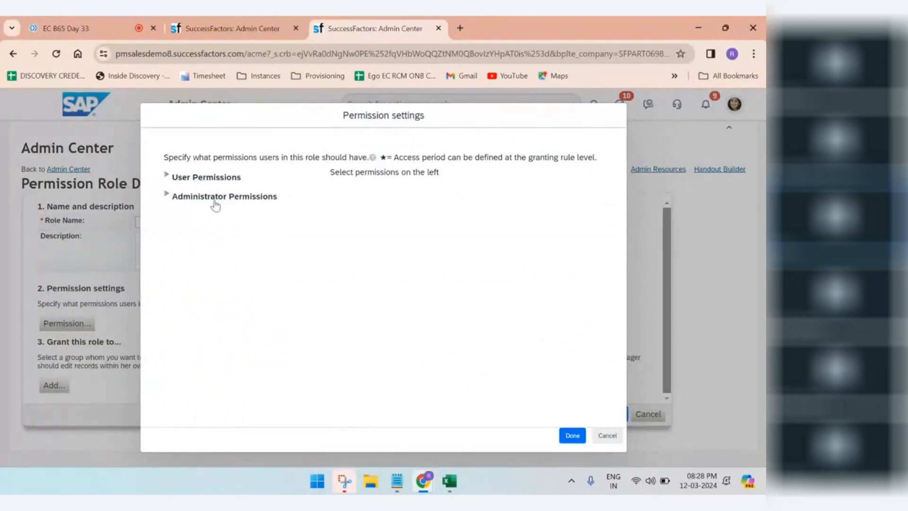
Return to the Excel workbook's Table of Contents sheet and locate the User Permissions and Administrator Permissions headings.
{"action": "left_click", "coordinate": [448, 487]}
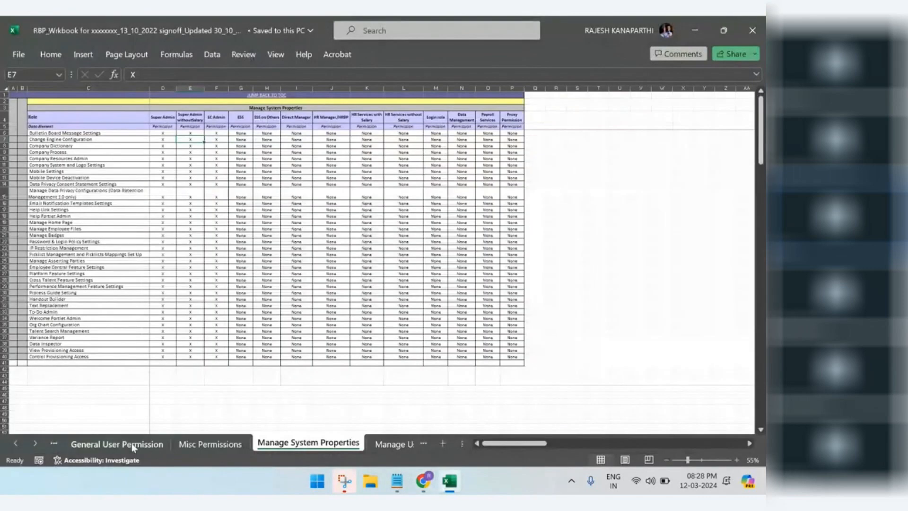
{"action": "left_click", "coordinate": [28, 443]}
{"action": "left_click", "coordinate": [27, 443]}
{"action": "left_click", "coordinate": [18, 441]}
{"action": "left_click", "coordinate": [18, 442]}
{"action": "left_click", "coordinate": [17, 442]}
{"action": "left_click", "coordinate": [18, 441]}
{"action": "left_click", "coordinate": [18, 441]}
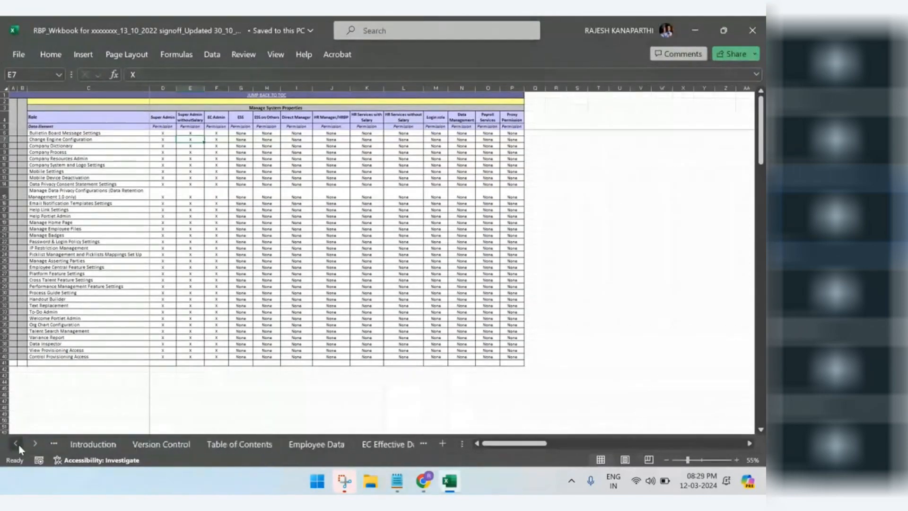
{"action": "left_click", "coordinate": [261, 446]}
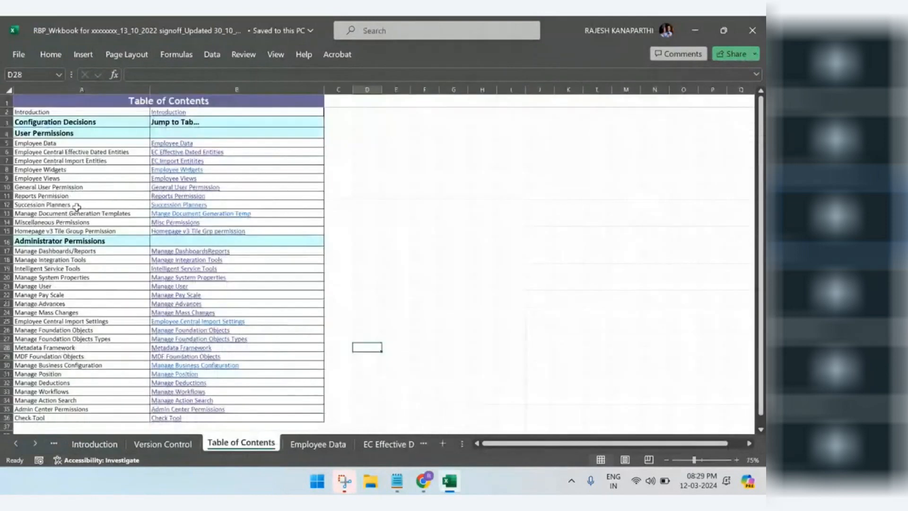
{"action": "left_click", "coordinate": [49, 134]}
{"action": "left_click", "coordinate": [71, 242]}
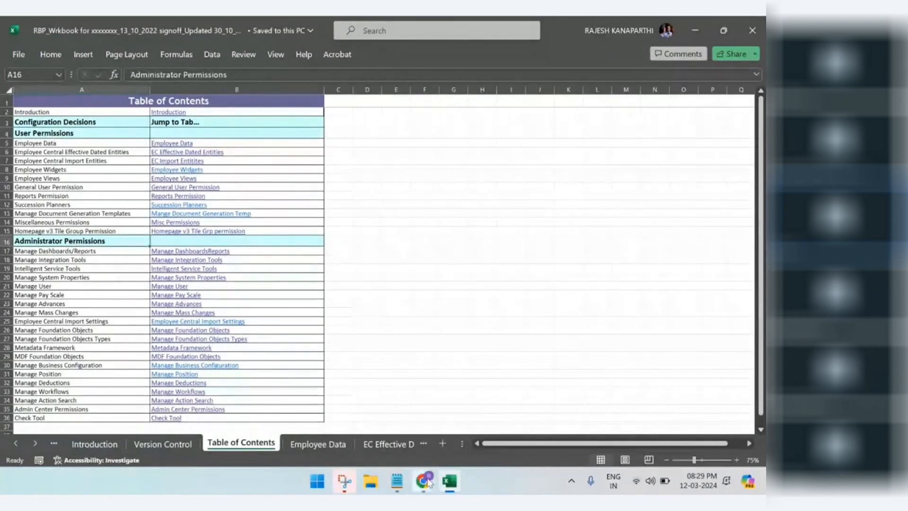
Switch back to the SuccessFactors permission settings, expand User Permissions and look through its whole category list.
{"action": "mouse_move", "coordinate": [428, 482]}
{"action": "left_click", "coordinate": [385, 432]}
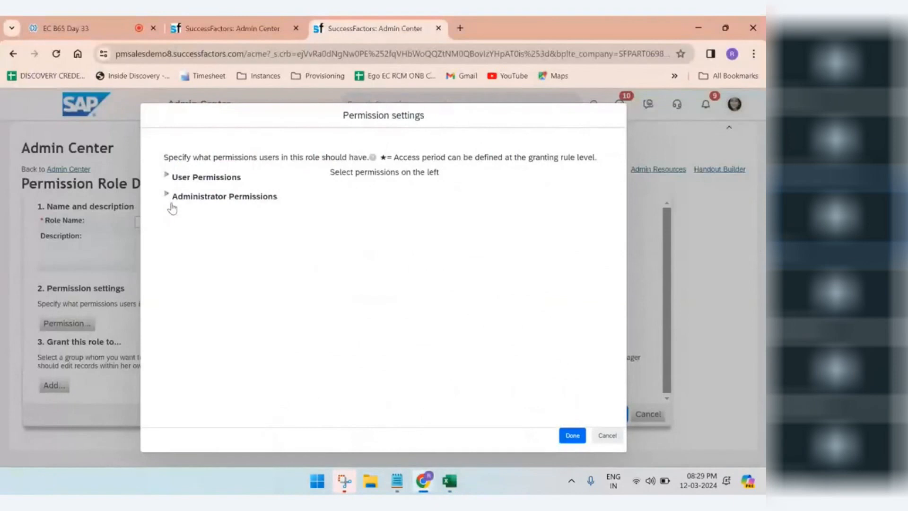
{"action": "left_click", "coordinate": [169, 179]}
{"action": "scroll", "coordinate": [211, 251], "scroll_direction": "down", "scroll_amount": 10}
{"action": "scroll", "coordinate": [211, 259], "scroll_direction": "down", "scroll_amount": 2}
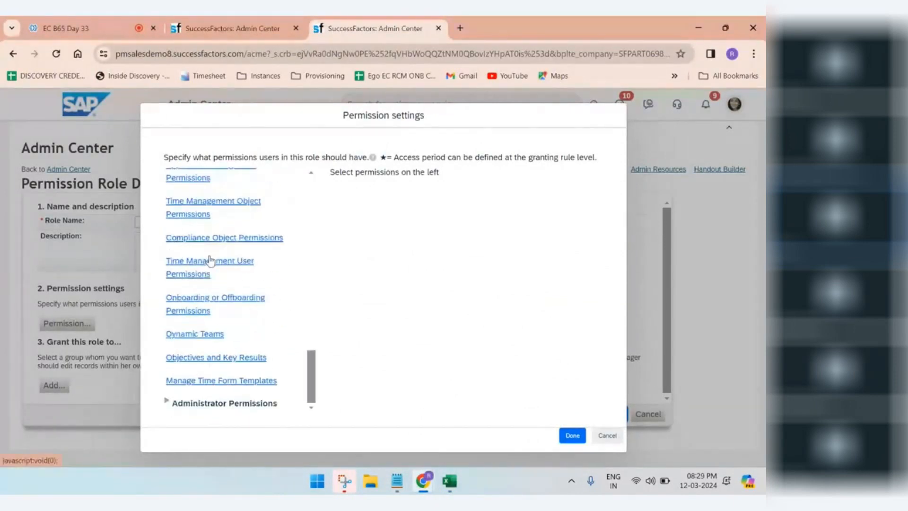
{"action": "scroll", "coordinate": [208, 274], "scroll_direction": "up", "scroll_amount": 8}
{"action": "scroll", "coordinate": [198, 287], "scroll_direction": "up", "scroll_amount": 5}
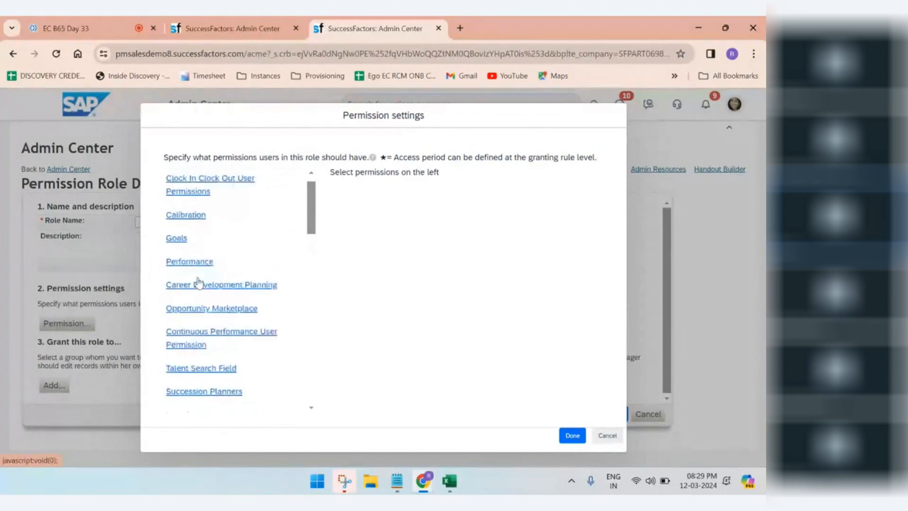
Highlight the user permission entries in the workbook's Table of Contents and compare them with the User Permissions categories in SuccessFactors.
{"action": "left_click", "coordinate": [451, 482]}
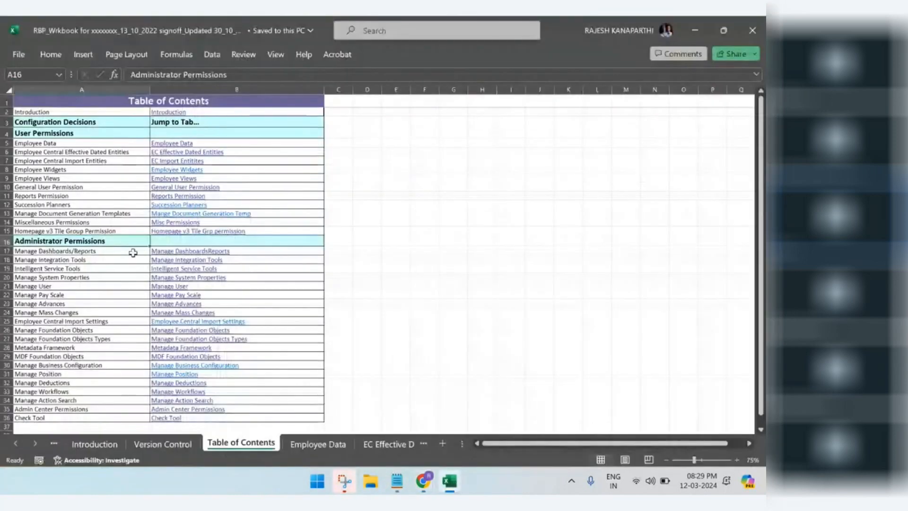
{"action": "left_click_drag", "start_coordinate": [73, 144], "coordinate": [85, 229]}
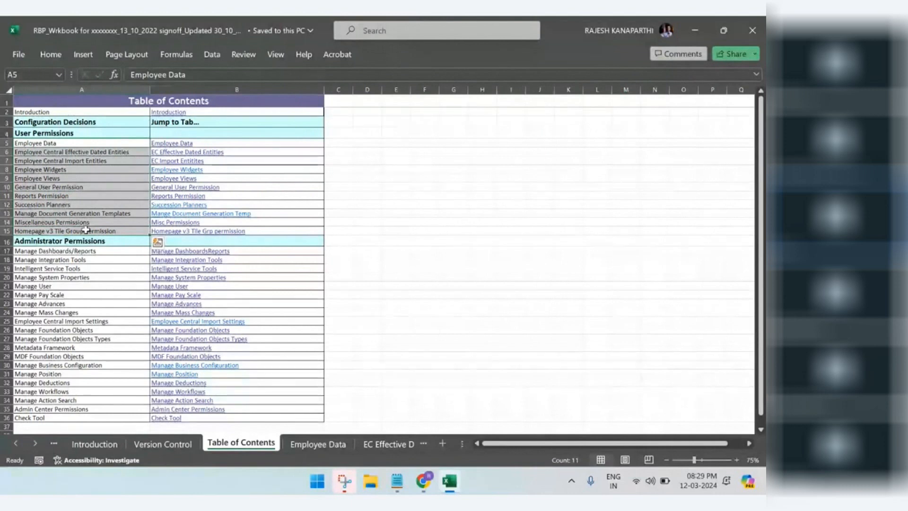
{"action": "left_click", "coordinate": [695, 34]}
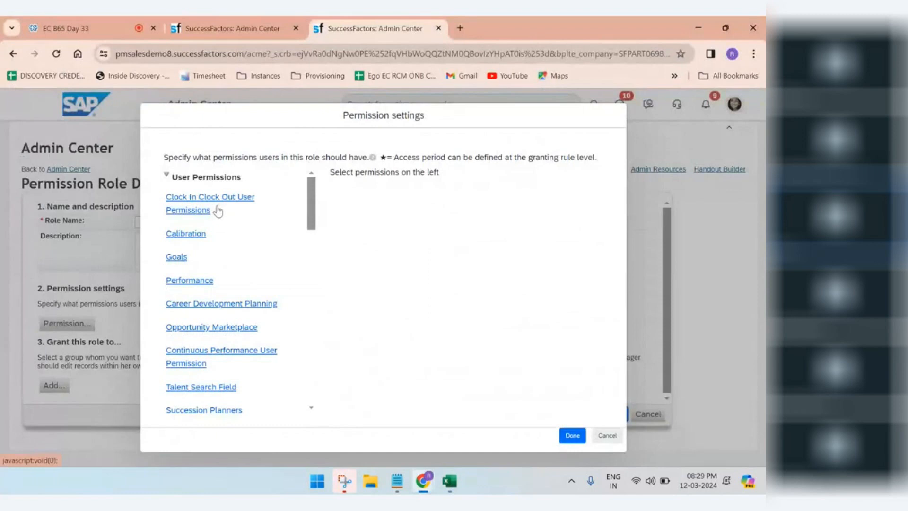
{"action": "scroll", "coordinate": [208, 239], "scroll_direction": "down", "scroll_amount": 3}
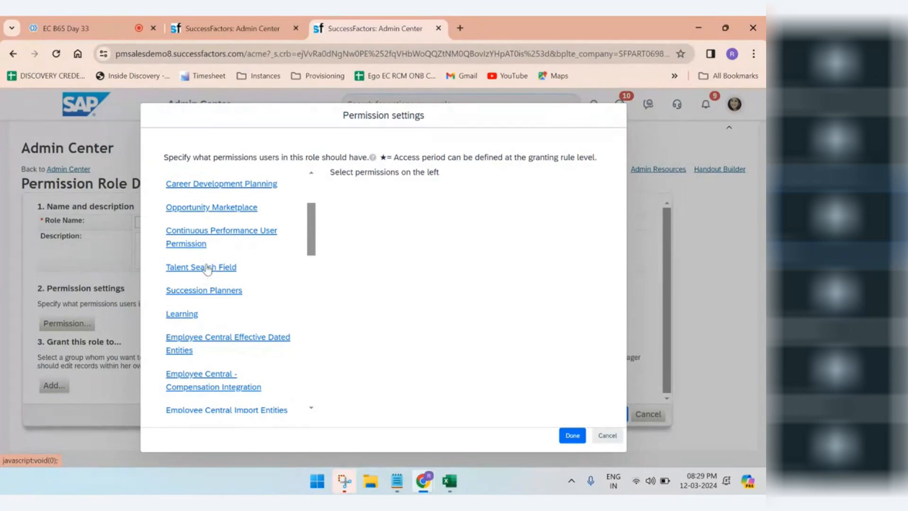
{"action": "scroll", "coordinate": [215, 264], "scroll_direction": "down", "scroll_amount": 2}
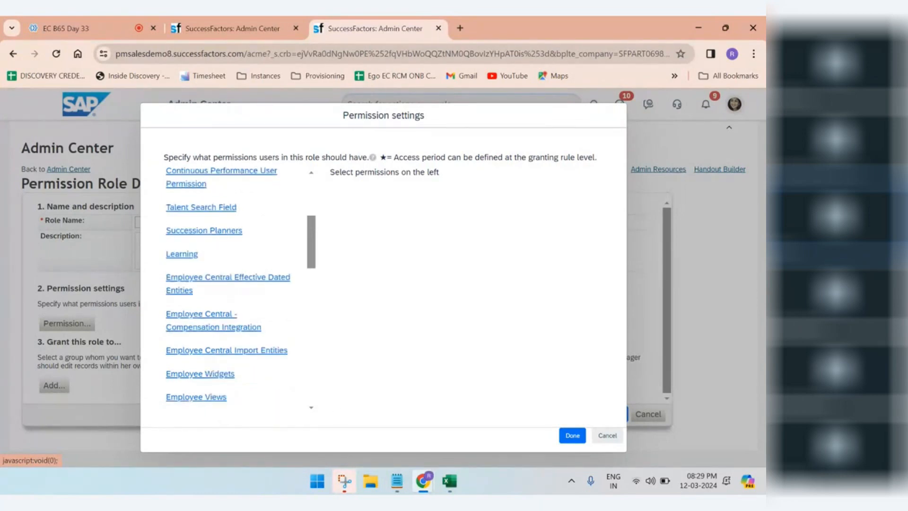
Back in the workbook, enlarge the Table of Contents and highlight the entries from Employee Data to Homepage v3 Tile Group Permission.
{"action": "left_click", "coordinate": [450, 481]}
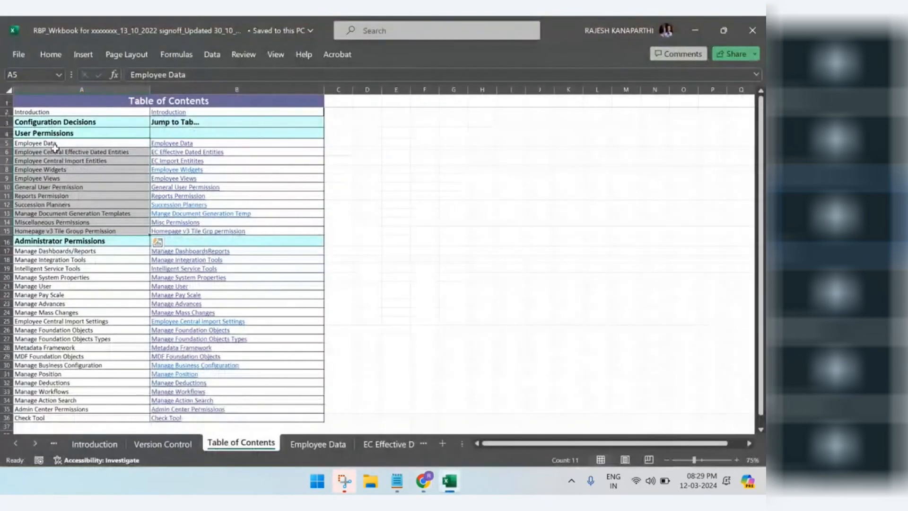
{"action": "left_click", "coordinate": [57, 194]}
{"action": "left_click_drag", "start_coordinate": [52, 144], "coordinate": [55, 231]}
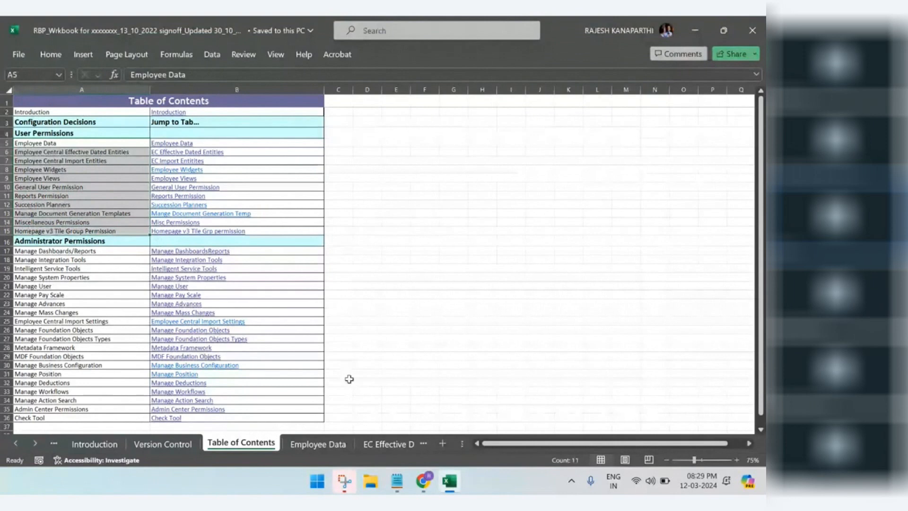
{"action": "scroll", "coordinate": [391, 375], "scroll_direction": "up", "scroll_amount": 6}
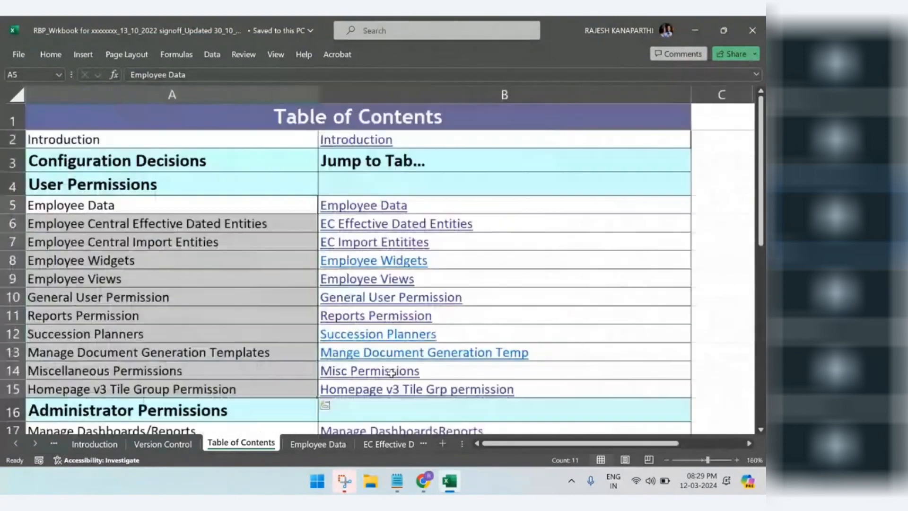
{"action": "left_click", "coordinate": [229, 338]}
{"action": "left_click", "coordinate": [145, 207]}
{"action": "left_click_drag", "start_coordinate": [144, 218], "coordinate": [180, 383]}
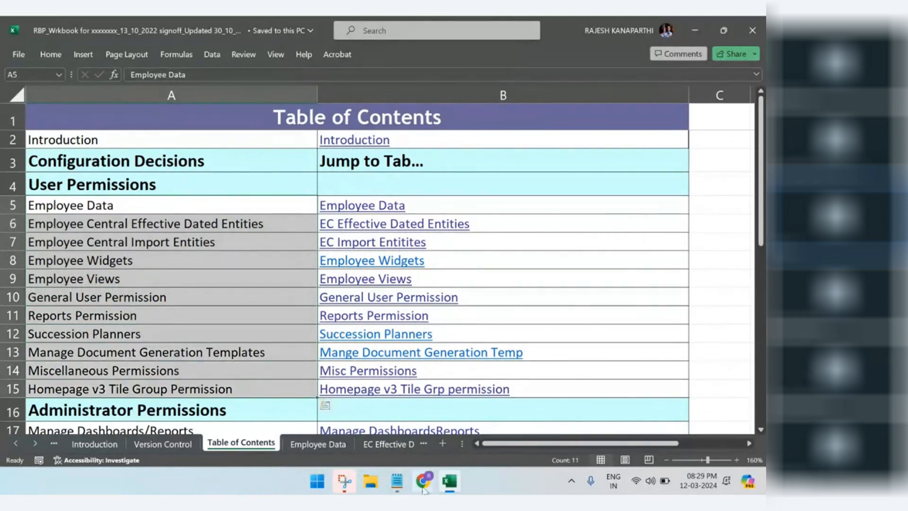
In the SuccessFactors permission settings, review the remaining User Permissions, collapse that group and look through the expanded Administrator Permissions.
{"action": "mouse_move", "coordinate": [411, 470]}
{"action": "left_click", "coordinate": [359, 416]}
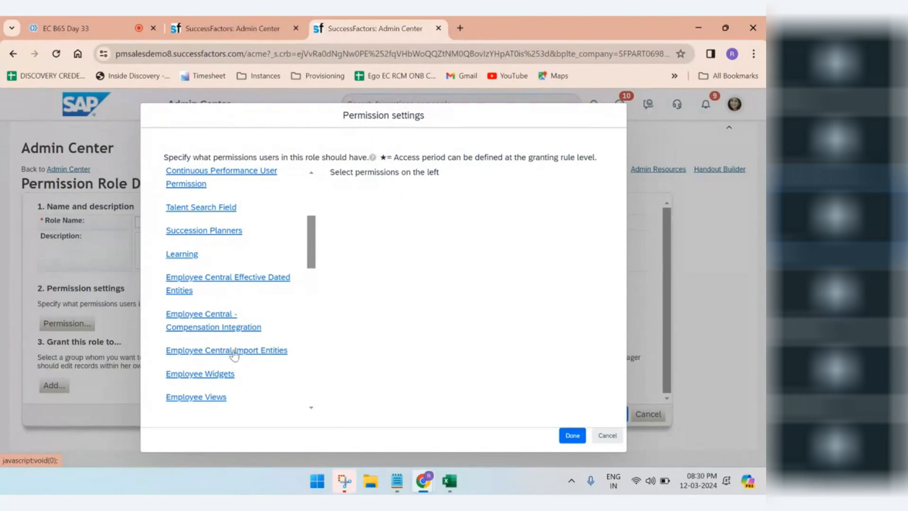
{"action": "scroll", "coordinate": [232, 352], "scroll_direction": "down", "scroll_amount": 1}
{"action": "scroll", "coordinate": [221, 346], "scroll_direction": "down", "scroll_amount": 1}
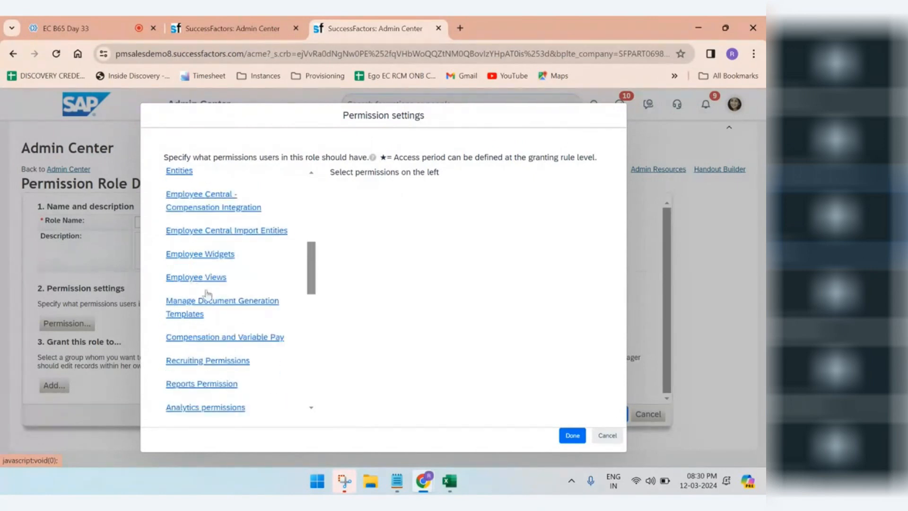
{"action": "scroll", "coordinate": [211, 308], "scroll_direction": "down", "scroll_amount": 4}
{"action": "scroll", "coordinate": [211, 327], "scroll_direction": "up", "scroll_amount": 10}
{"action": "left_click", "coordinate": [169, 177]}
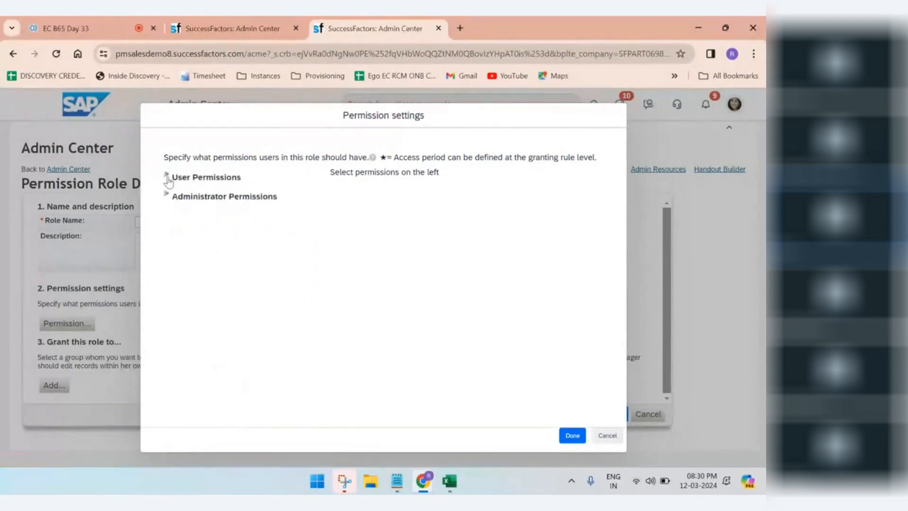
{"action": "left_click", "coordinate": [170, 199]}
{"action": "scroll", "coordinate": [202, 249], "scroll_direction": "down", "scroll_amount": 10}
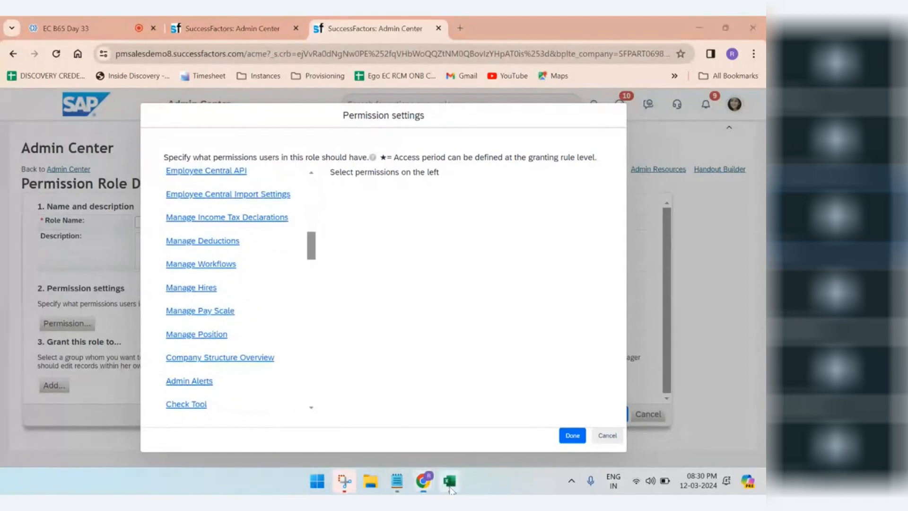
Highlight the workbook's administrator permission entries from Manage Dashboards/Reports to Check Tool in the Table of Contents.
{"action": "left_click", "coordinate": [450, 481]}
{"action": "scroll", "coordinate": [172, 275], "scroll_direction": "down", "scroll_amount": 3}
{"action": "left_click_drag", "start_coordinate": [148, 260], "coordinate": [184, 482]}
{"action": "scroll", "coordinate": [143, 410], "scroll_direction": "up", "scroll_amount": 7}
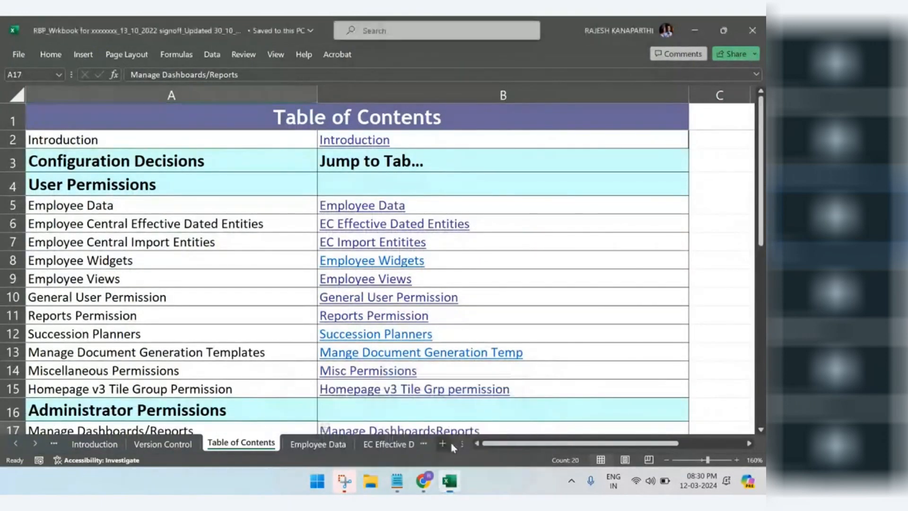
{"action": "scroll", "coordinate": [400, 377], "scroll_direction": "down", "scroll_amount": 4, "text": "ctrl"}
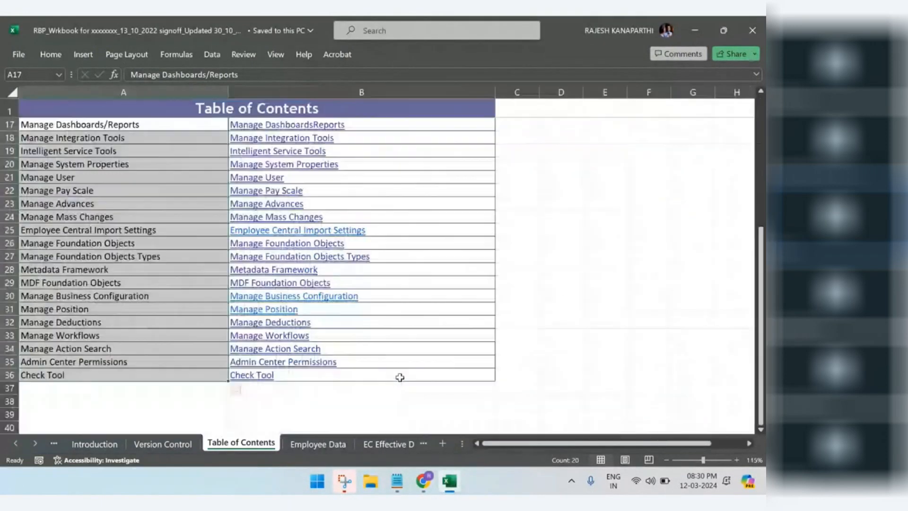
Open the Employee Data sheet and review its Employee Profile and Background data elements, from Business Phone to Language Skills.
{"action": "left_click", "coordinate": [303, 443]}
{"action": "scroll", "coordinate": [231, 331], "scroll_direction": "up", "scroll_amount": 19}
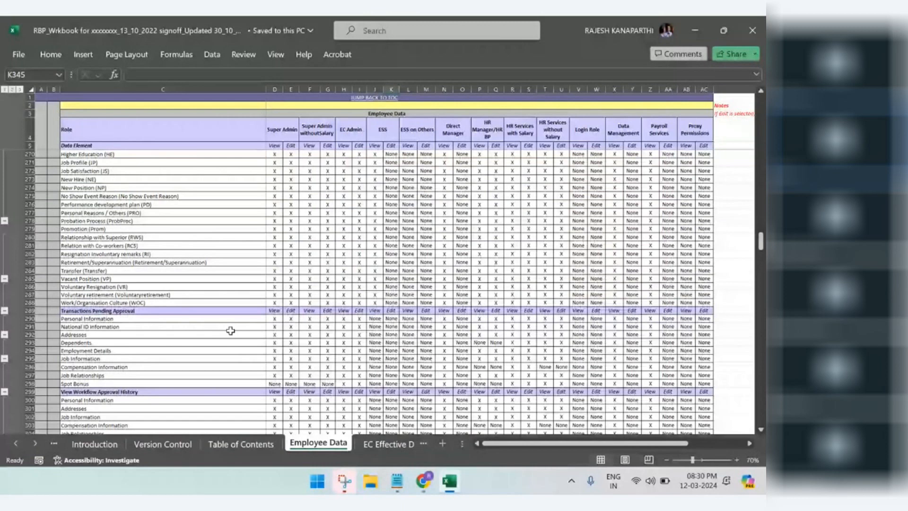
{"action": "scroll", "coordinate": [230, 330], "scroll_direction": "up", "scroll_amount": 20}
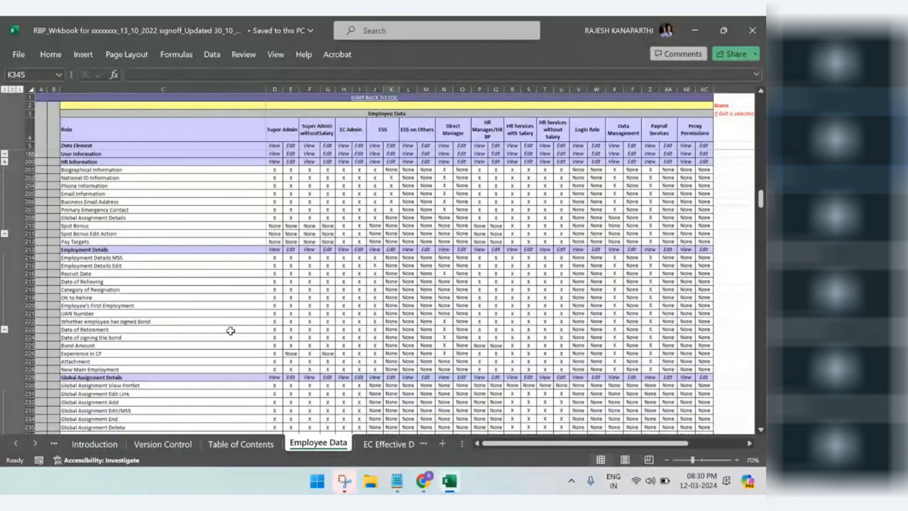
{"action": "scroll", "coordinate": [231, 331], "scroll_direction": "up", "scroll_amount": 7}
{"action": "left_click_drag", "start_coordinate": [88, 162], "coordinate": [95, 240]}
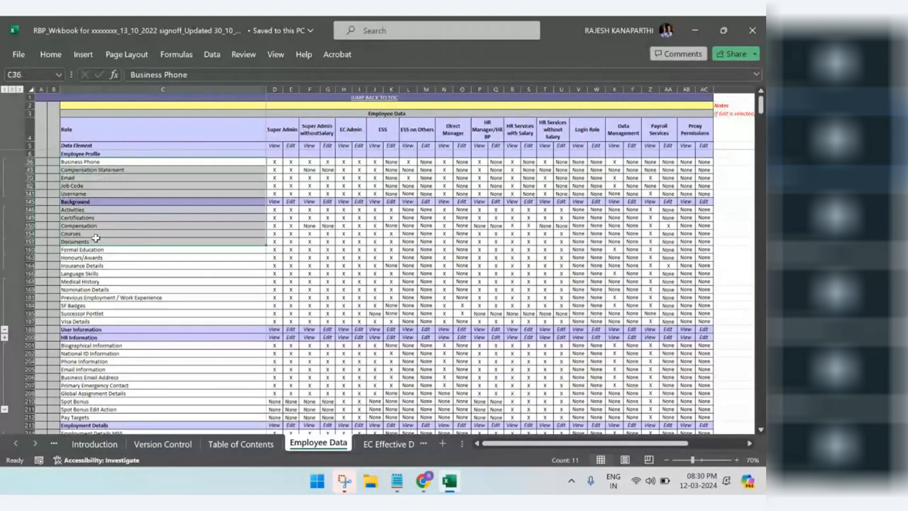
{"action": "left_click", "coordinate": [86, 273]}
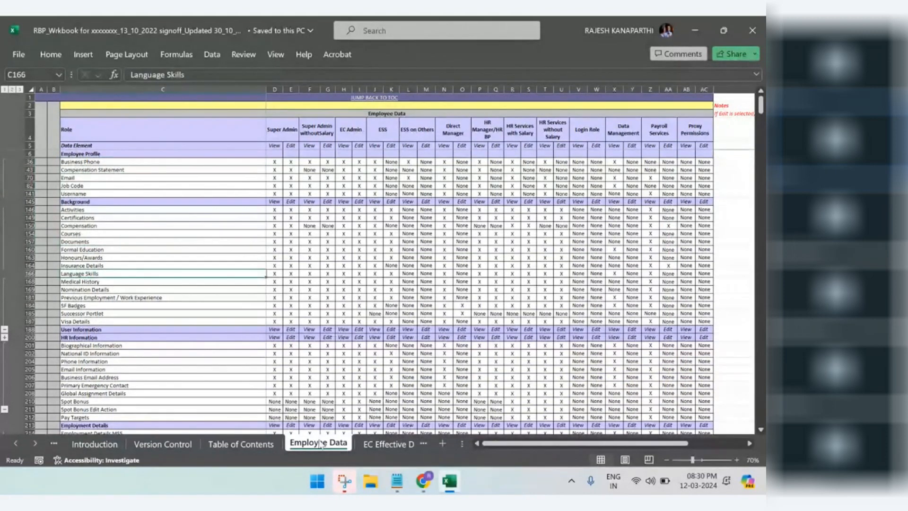
In the SuccessFactors permission settings, collapse Administrator Permissions, expand User Permissions and display the Employee Data category.
{"action": "left_click", "coordinate": [449, 481]}
{"action": "scroll", "coordinate": [240, 327], "scroll_direction": "up", "scroll_amount": 10}
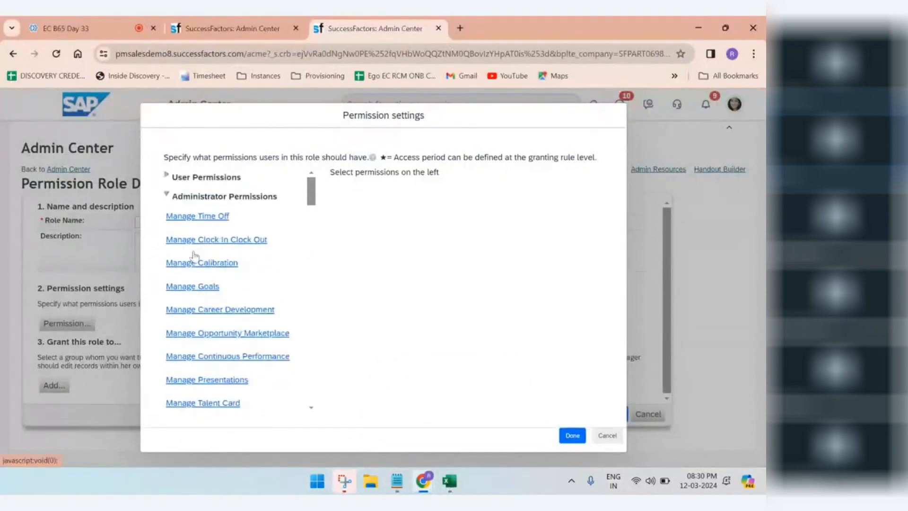
{"action": "left_click", "coordinate": [167, 195]}
{"action": "left_click", "coordinate": [171, 179]}
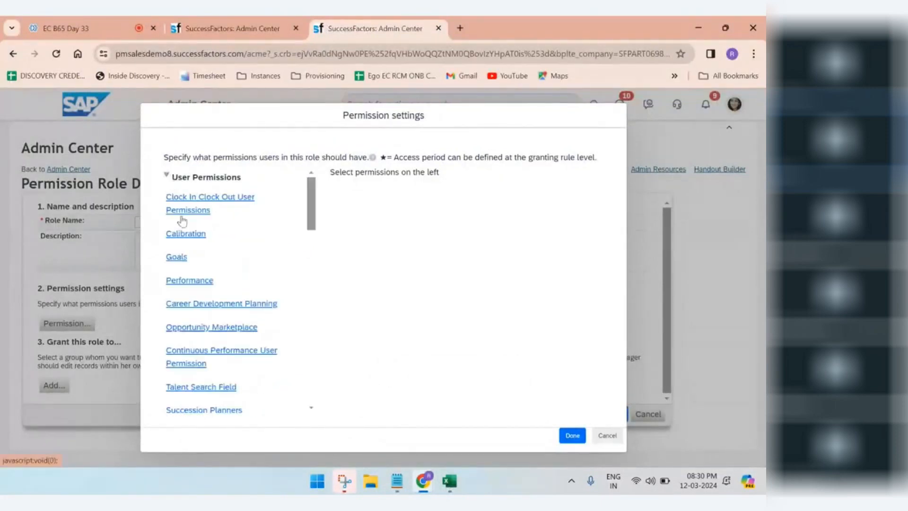
{"action": "scroll", "coordinate": [219, 334], "scroll_direction": "down", "scroll_amount": 1}
{"action": "scroll", "coordinate": [220, 342], "scroll_direction": "down", "scroll_amount": 3}
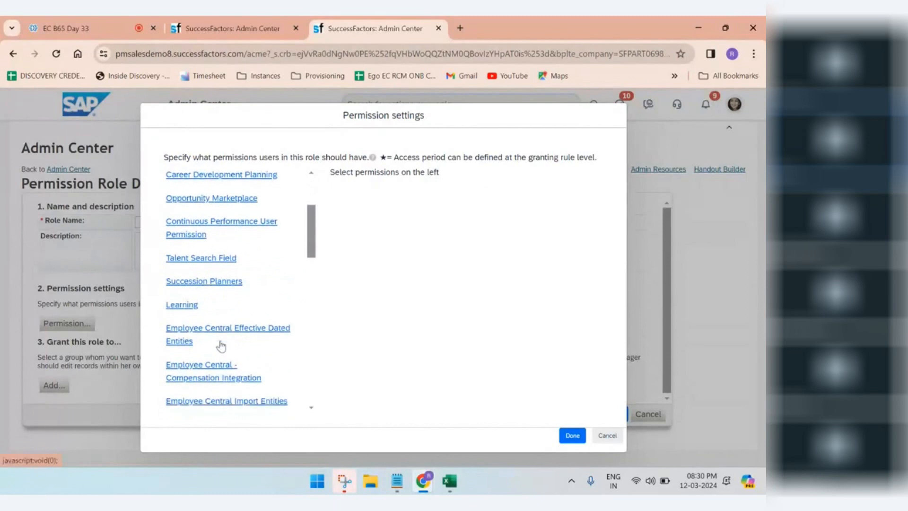
{"action": "scroll", "coordinate": [210, 393], "scroll_direction": "down", "scroll_amount": 3}
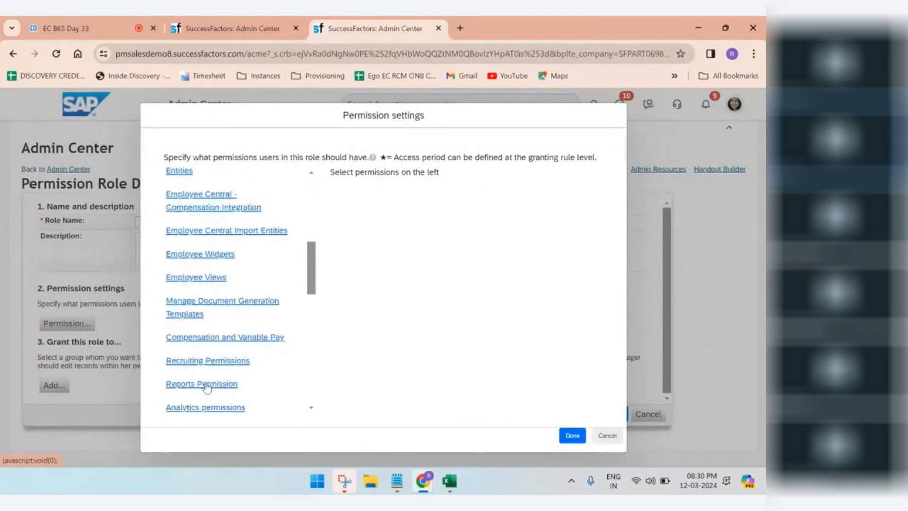
{"action": "left_click", "coordinate": [191, 314]}
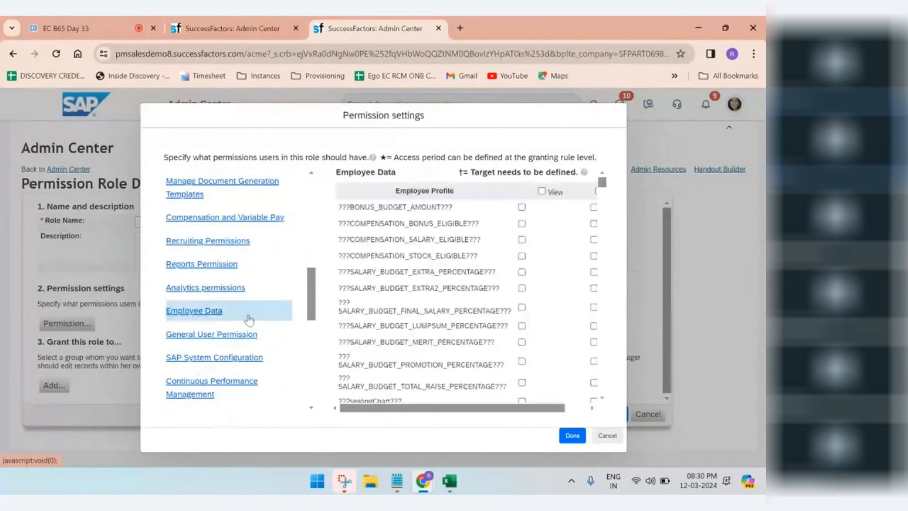
Examine the Employee Data fields along with their View and Edit permission columns in the permission settings.
{"action": "left_click_drag", "start_coordinate": [399, 187], "coordinate": [576, 445]}
{"action": "left_click_drag", "start_coordinate": [573, 447], "coordinate": [567, 420]}
{"action": "left_click_drag", "start_coordinate": [602, 388], "coordinate": [591, 182]}
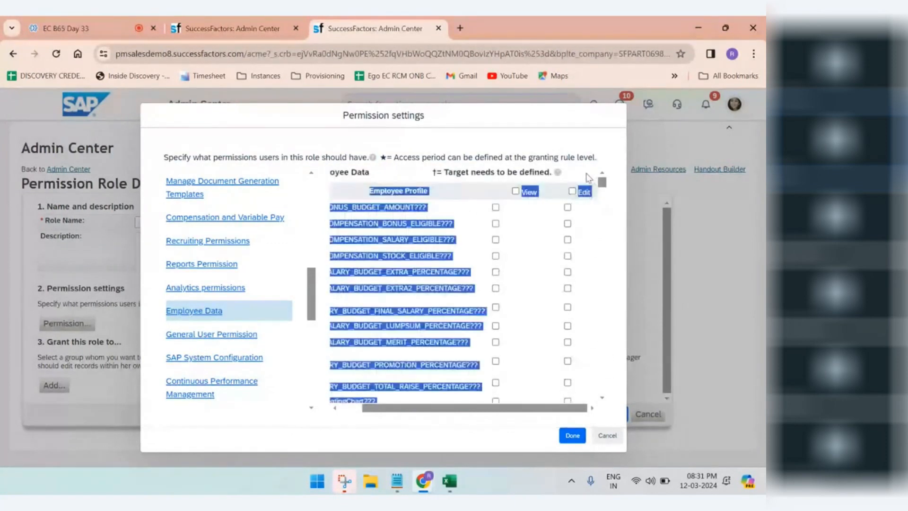
Switch to the Excel workbook, add a blank worksheet, and paste the copied SuccessFactors Employee Data permission list starting at cell B3.
{"action": "left_click", "coordinate": [450, 481]}
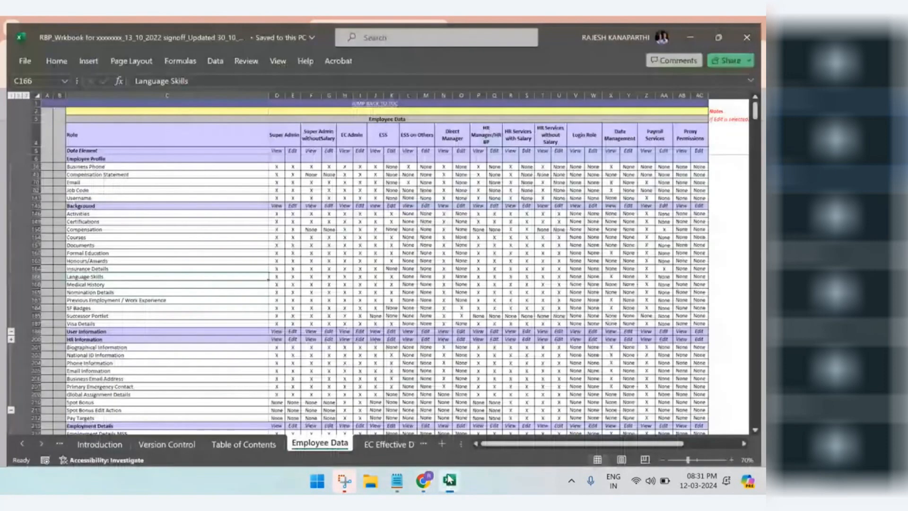
{"action": "left_click", "coordinate": [441, 443]}
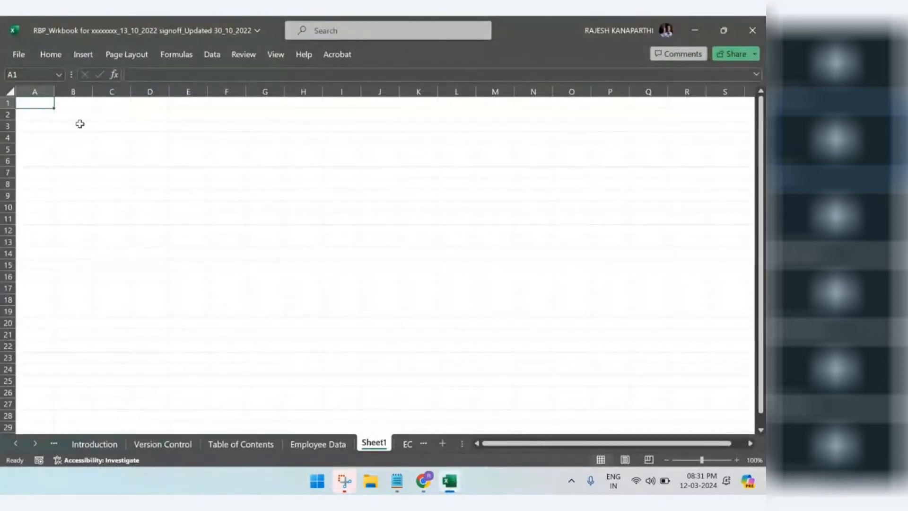
{"action": "left_click", "coordinate": [307, 445]}
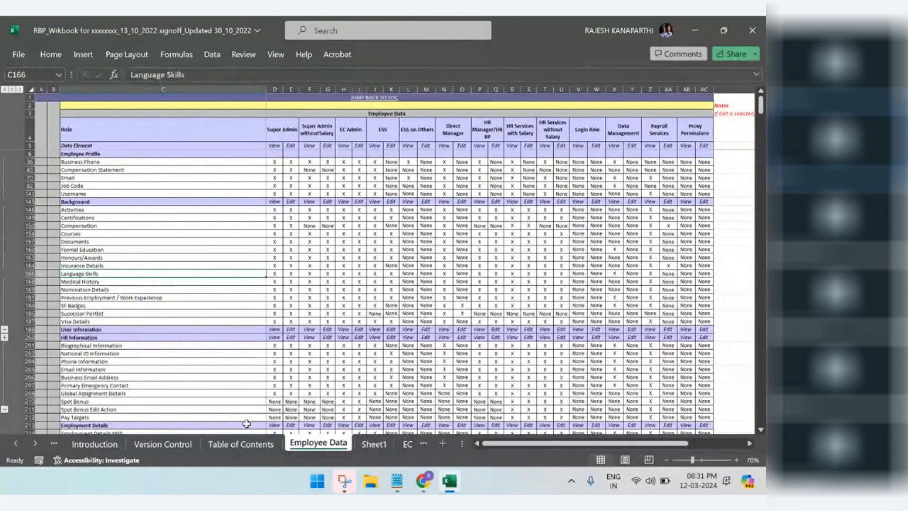
{"action": "left_click_drag", "start_coordinate": [124, 162], "coordinate": [101, 329]}
{"action": "left_click", "coordinate": [375, 445]}
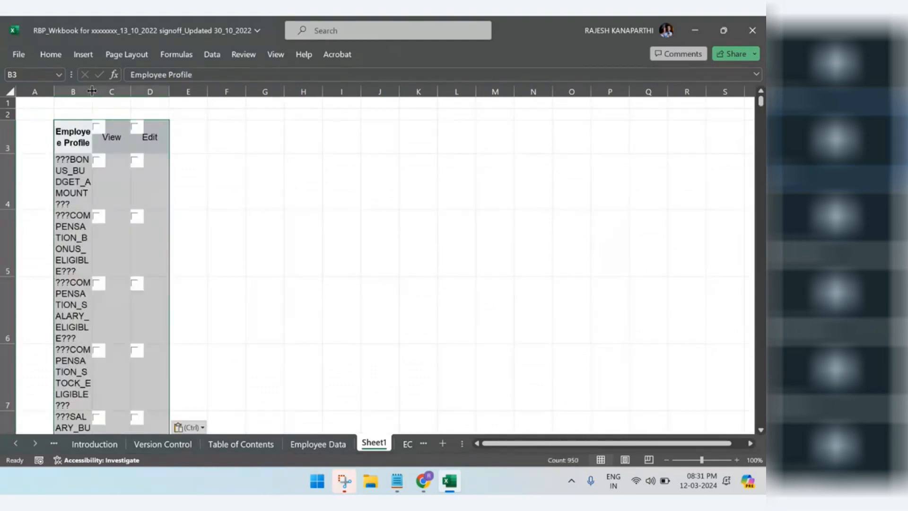
Delete the View and Edit columns C and D from the pasted list, and undo the widening of column B.
{"action": "left_click", "coordinate": [231, 152]}
{"action": "left_click_drag", "start_coordinate": [110, 93], "coordinate": [143, 92]}
{"action": "right_click", "coordinate": [145, 93]}
{"action": "left_click", "coordinate": [184, 230]}
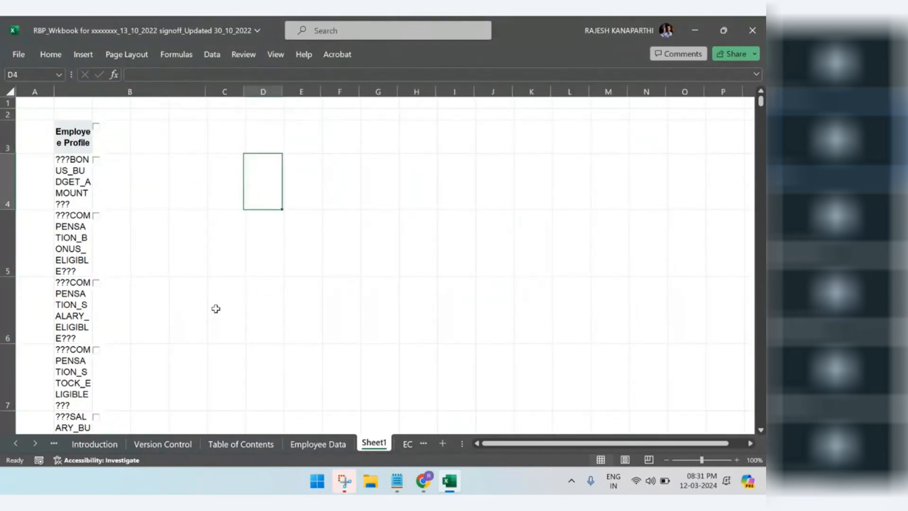
{"action": "left_click_drag", "start_coordinate": [760, 101], "coordinate": [761, 100]}
{"action": "key", "text": "ctrl+z"}
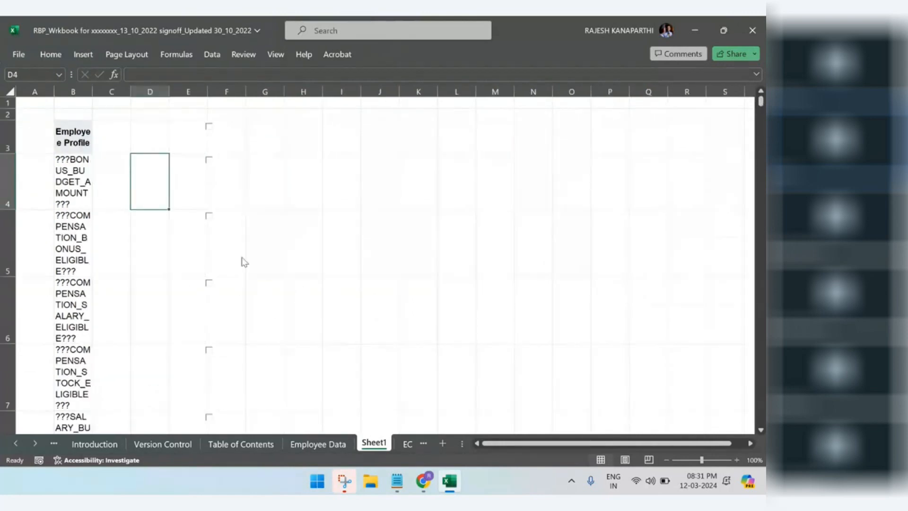
{"action": "key", "text": "Return"}
Review the pasted permission list down to its last row, and compare it with the Employee Data sheet's HR Information and Employment Details sections.
{"action": "scroll", "coordinate": [241, 260], "scroll_direction": "down", "scroll_amount": 8}
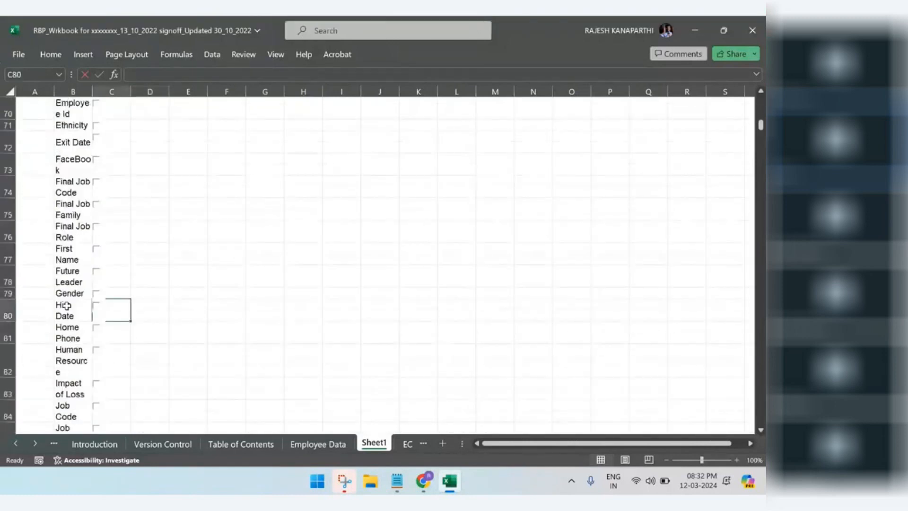
{"action": "left_click_drag", "start_coordinate": [760, 122], "coordinate": [754, 441]}
{"action": "scroll", "coordinate": [99, 297], "scroll_direction": "down", "scroll_amount": 2}
{"action": "scroll", "coordinate": [98, 295], "scroll_direction": "up", "scroll_amount": 2}
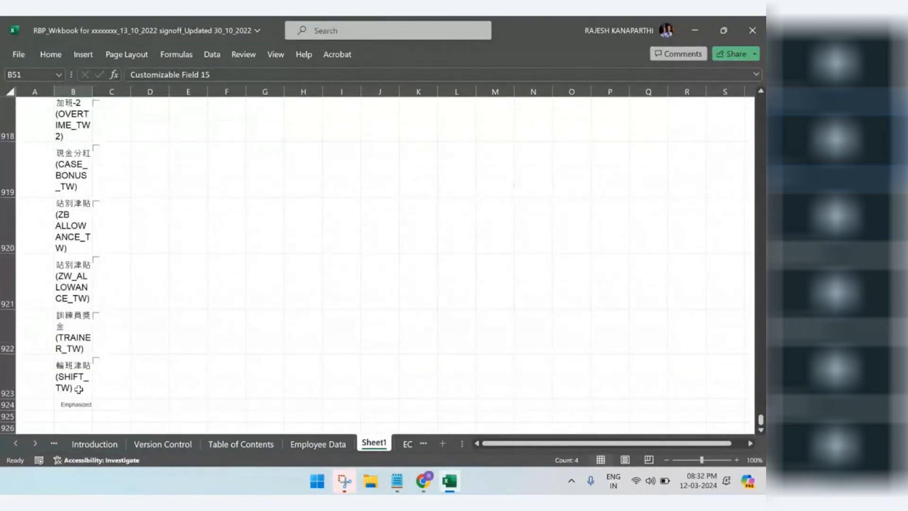
{"action": "left_click", "coordinate": [307, 444]}
{"action": "scroll", "coordinate": [157, 350], "scroll_direction": "down", "scroll_amount": 5}
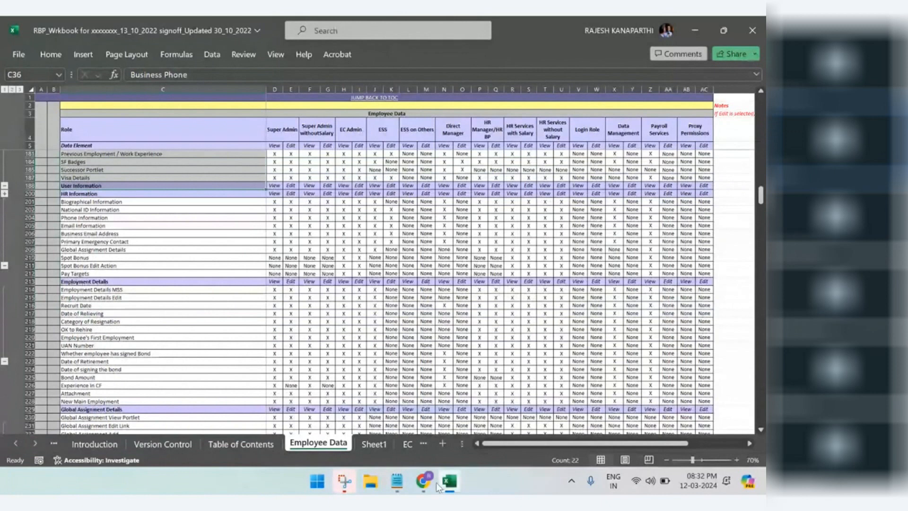
Switch to the SuccessFactors permission settings and review the Employee Profile and Background fields of the Employee Data category.
{"action": "mouse_move", "coordinate": [423, 481]}
{"action": "left_click", "coordinate": [364, 418]}
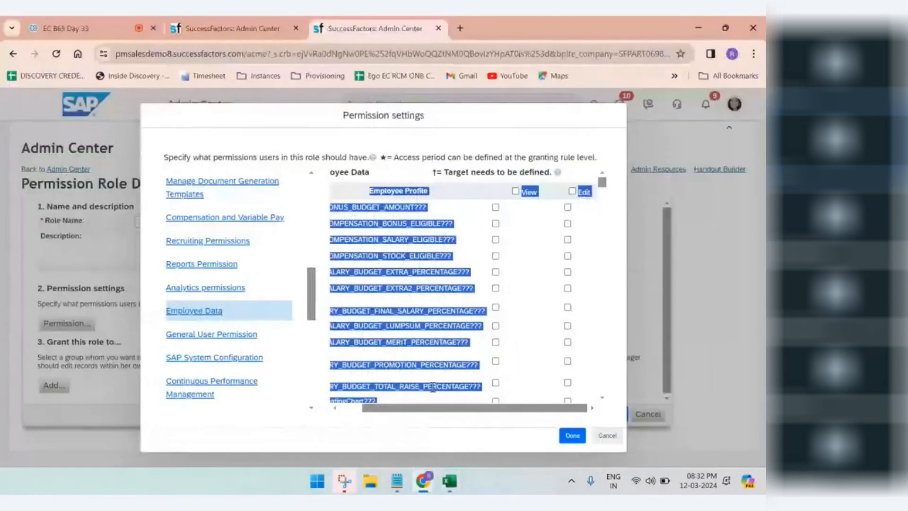
{"action": "scroll", "coordinate": [421, 310], "scroll_direction": "down", "scroll_amount": 5}
{"action": "scroll", "coordinate": [421, 311], "scroll_direction": "down", "scroll_amount": 4}
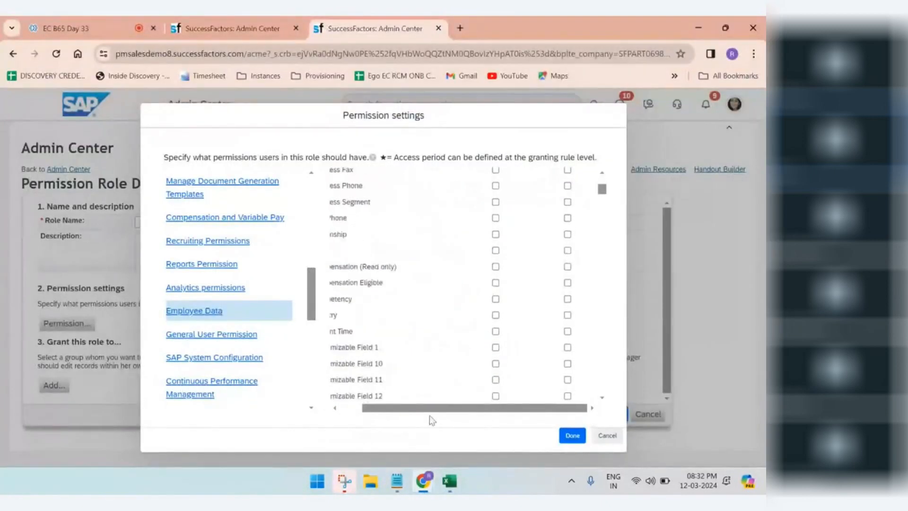
{"action": "left_click_drag", "start_coordinate": [430, 415], "coordinate": [407, 415]}
{"action": "scroll", "coordinate": [380, 350], "scroll_direction": "down", "scroll_amount": 20}
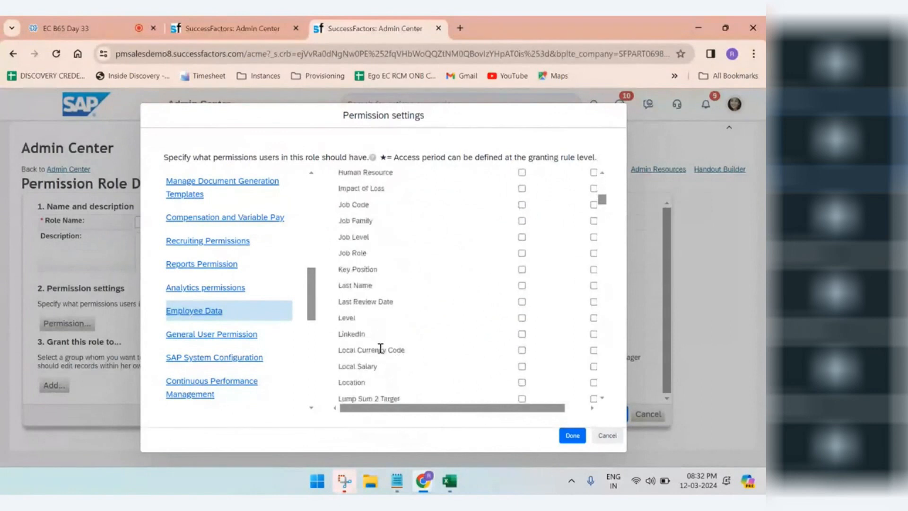
{"action": "scroll", "coordinate": [382, 354], "scroll_direction": "down", "scroll_amount": 13}
{"action": "scroll", "coordinate": [412, 335], "scroll_direction": "up", "scroll_amount": 2}
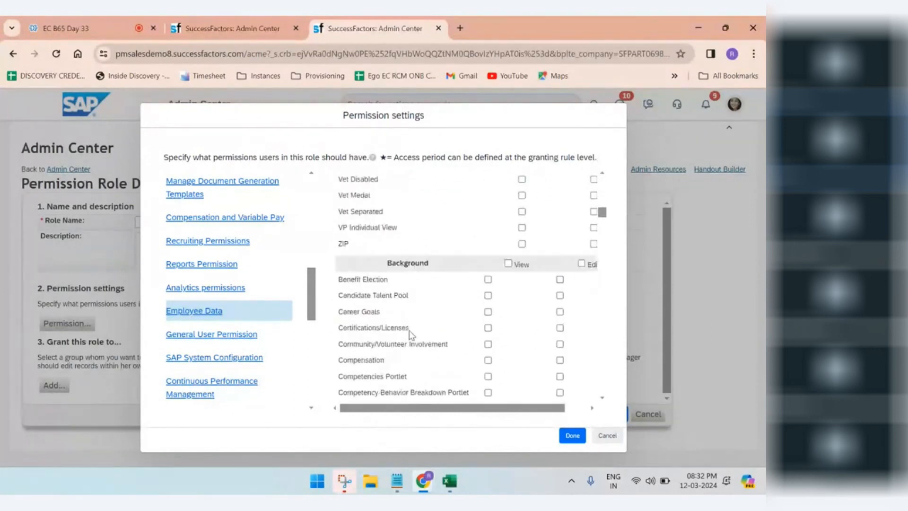
{"action": "scroll", "coordinate": [412, 310], "scroll_direction": "down", "scroll_amount": 10}
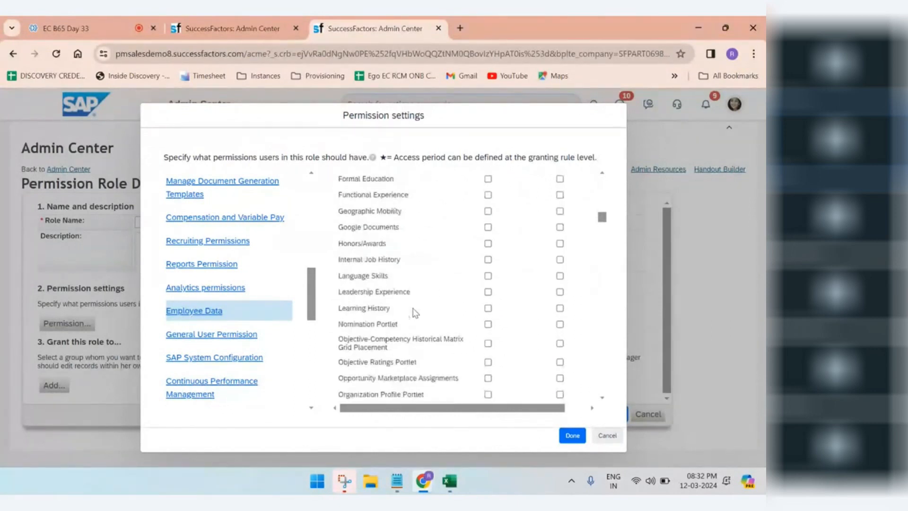
Examine the User Information and HR Information sections of the Employee Data permissions.
{"action": "scroll", "coordinate": [415, 312], "scroll_direction": "down", "scroll_amount": 8}
{"action": "scroll", "coordinate": [409, 218], "scroll_direction": "up", "scroll_amount": 1}
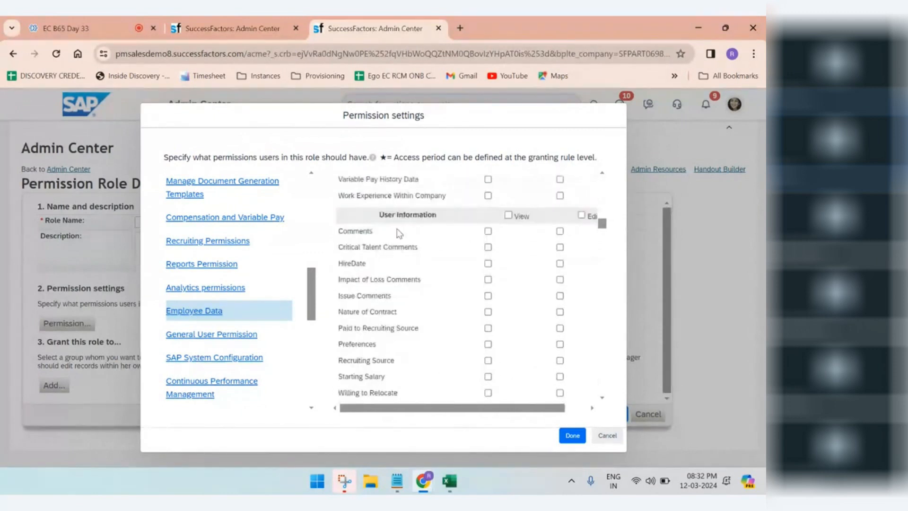
{"action": "scroll", "coordinate": [452, 312], "scroll_direction": "down", "scroll_amount": 3}
{"action": "left_click_drag", "start_coordinate": [410, 213], "coordinate": [432, 232]}
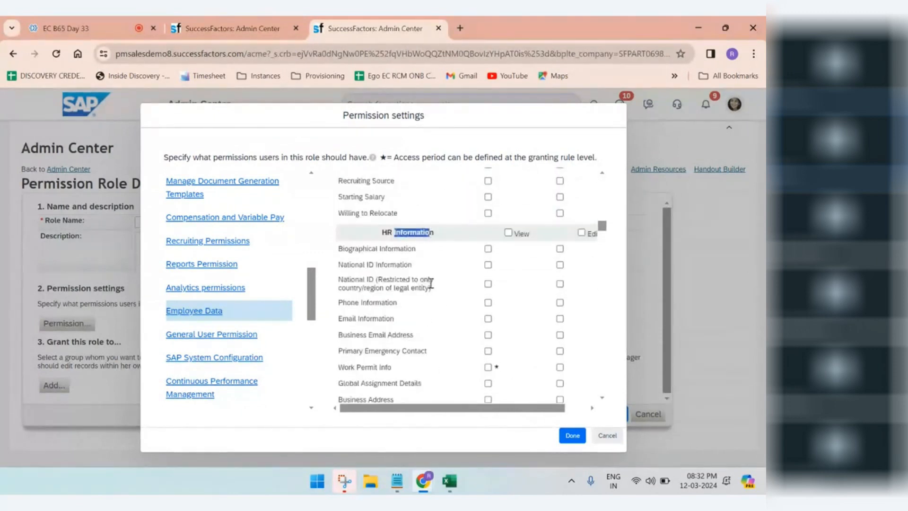
{"action": "scroll", "coordinate": [435, 320], "scroll_direction": "down", "scroll_amount": 7}
Examine the remaining Employee Data permissions, from employment fields such as Original Start Date to event reasons such as Acquired employee (HIRACORE).
{"action": "left_click_drag", "start_coordinate": [403, 279], "coordinate": [442, 281]}
{"action": "scroll", "coordinate": [416, 322], "scroll_direction": "down", "scroll_amount": 10}
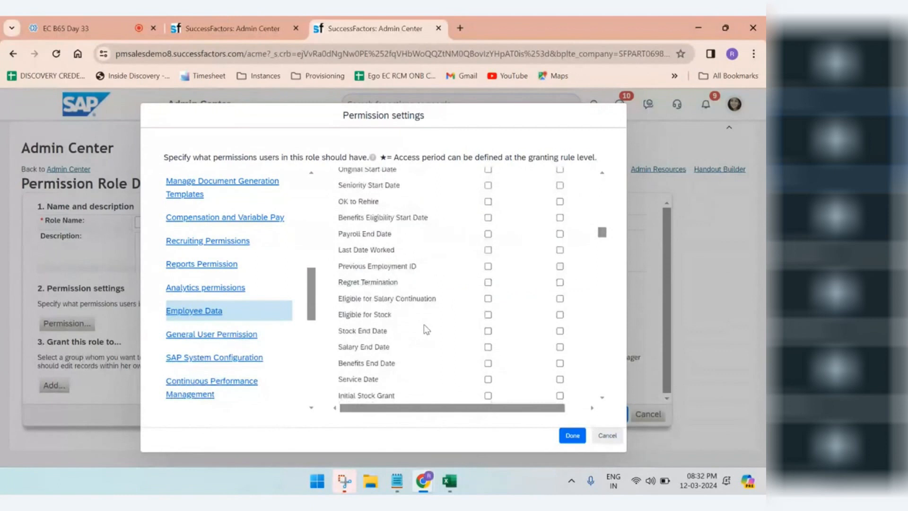
{"action": "scroll", "coordinate": [392, 289], "scroll_direction": "up", "scroll_amount": 3}
{"action": "left_click_drag", "start_coordinate": [380, 318], "coordinate": [428, 311]}
{"action": "scroll", "coordinate": [448, 331], "scroll_direction": "down", "scroll_amount": 4}
{"action": "scroll", "coordinate": [452, 341], "scroll_direction": "down", "scroll_amount": 4}
{"action": "left_click_drag", "start_coordinate": [401, 284], "coordinate": [472, 290]}
{"action": "scroll", "coordinate": [468, 312], "scroll_direction": "down", "scroll_amount": 1}
{"action": "scroll", "coordinate": [455, 328], "scroll_direction": "down", "scroll_amount": 5}
Return to the Excel workbook and delete the scratch worksheet Sheet1 holding the pasted permission list.
{"action": "left_click", "coordinate": [449, 481]}
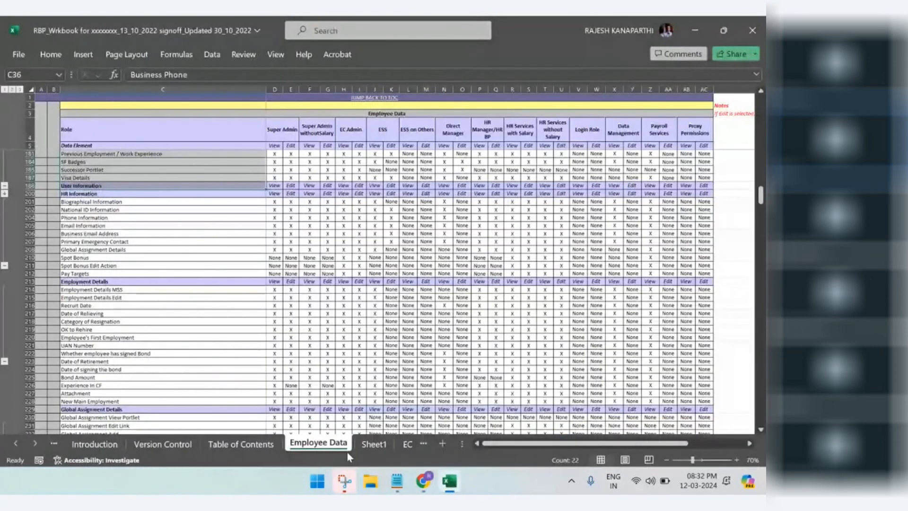
{"action": "left_click", "coordinate": [373, 444]}
{"action": "right_click", "coordinate": [368, 438]}
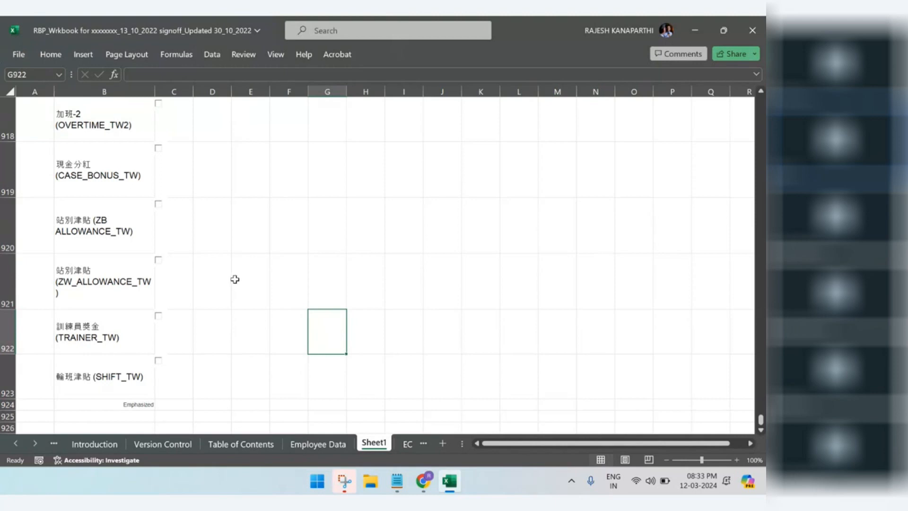
{"action": "right_click", "coordinate": [379, 448]}
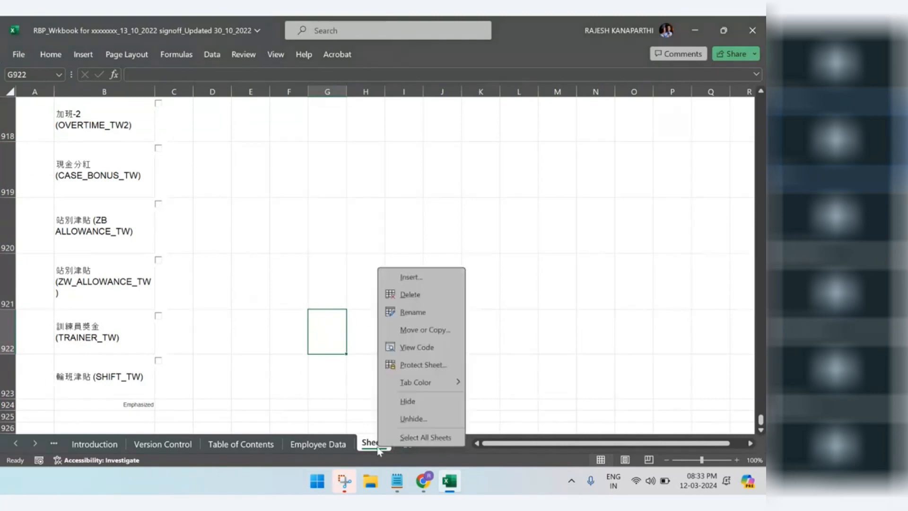
{"action": "left_click", "coordinate": [410, 297]}
{"action": "left_click", "coordinate": [365, 280]}
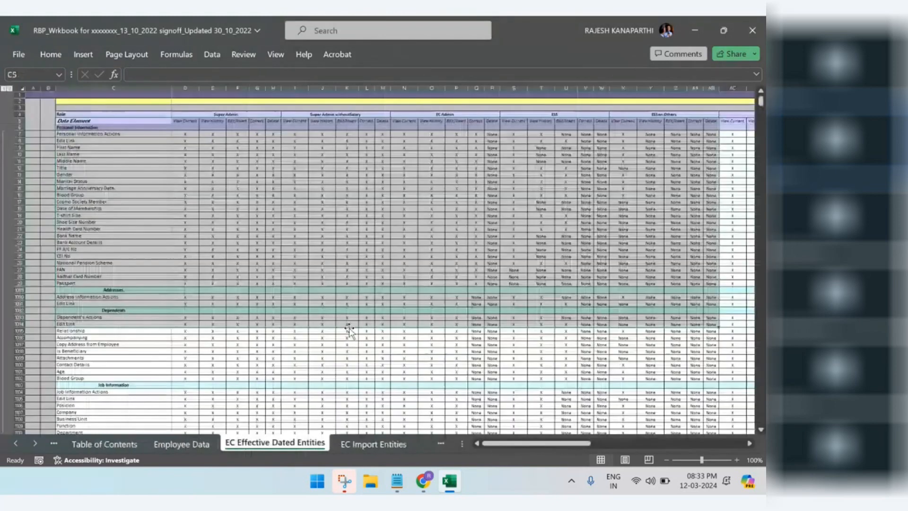
Review the Personal Information data elements and role columns on the EC Effective Dated Entities sheet, glancing at the Employee Data sheet for comparison.
{"action": "left_click", "coordinate": [273, 351]}
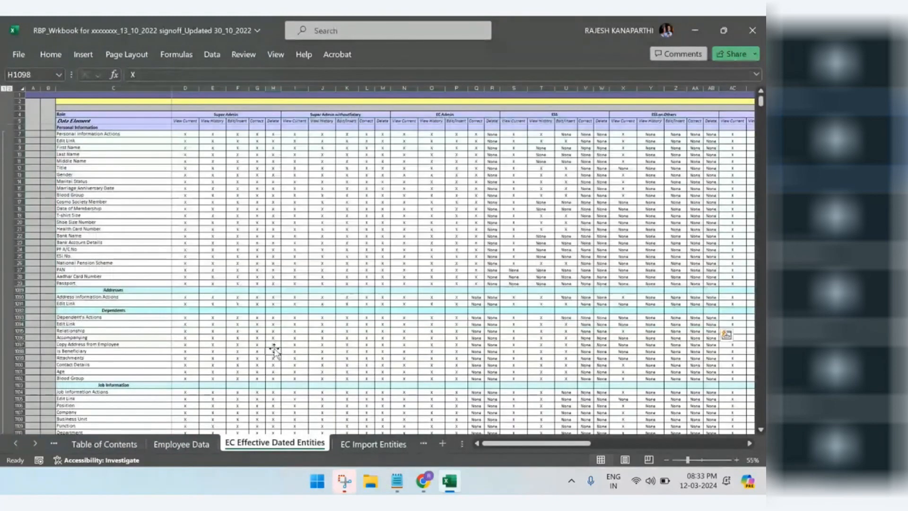
{"action": "left_click", "coordinate": [119, 195]}
{"action": "scroll", "coordinate": [119, 195], "scroll_direction": "up", "scroll_amount": 4}
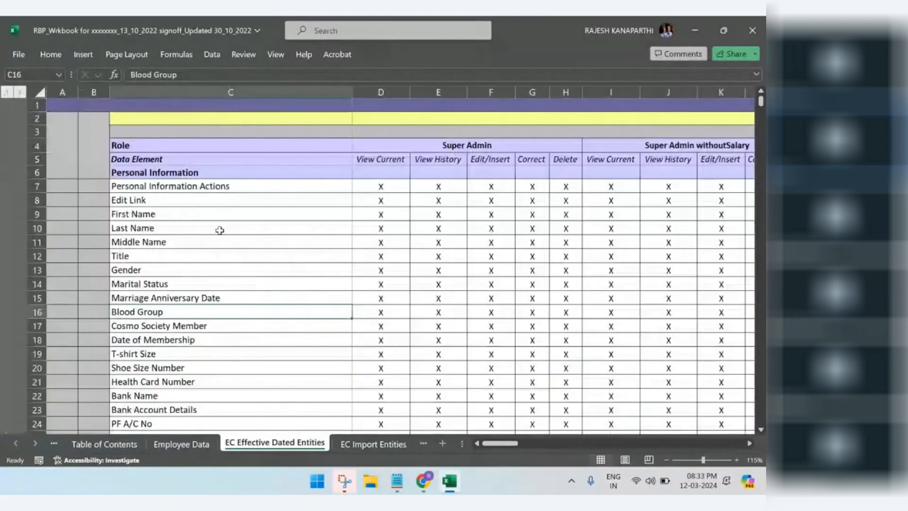
{"action": "left_click", "coordinate": [177, 444]}
{"action": "left_click", "coordinate": [285, 451]}
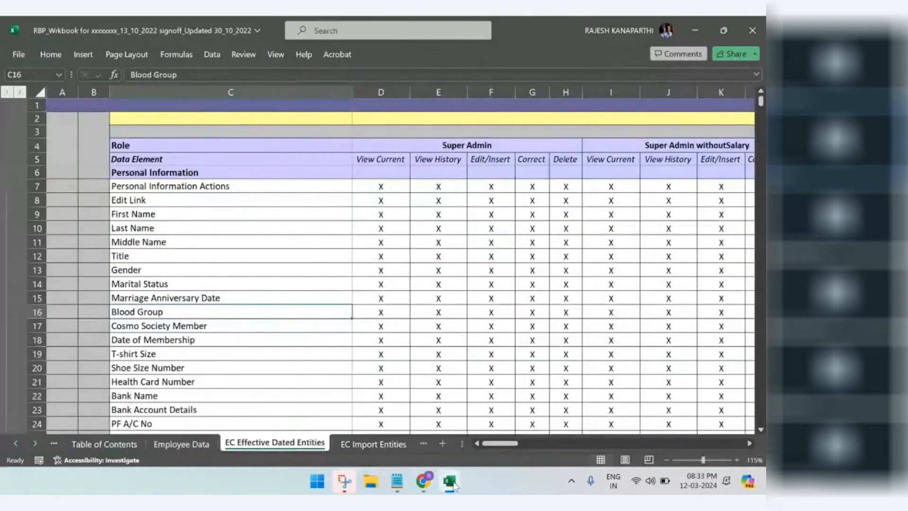
In the SuccessFactors permission settings, display the Employee Central Effective Dated Entities category and highlight Personal Information Actions through First Name.
{"action": "left_click", "coordinate": [450, 481]}
{"action": "scroll", "coordinate": [233, 246], "scroll_direction": "up", "scroll_amount": 3}
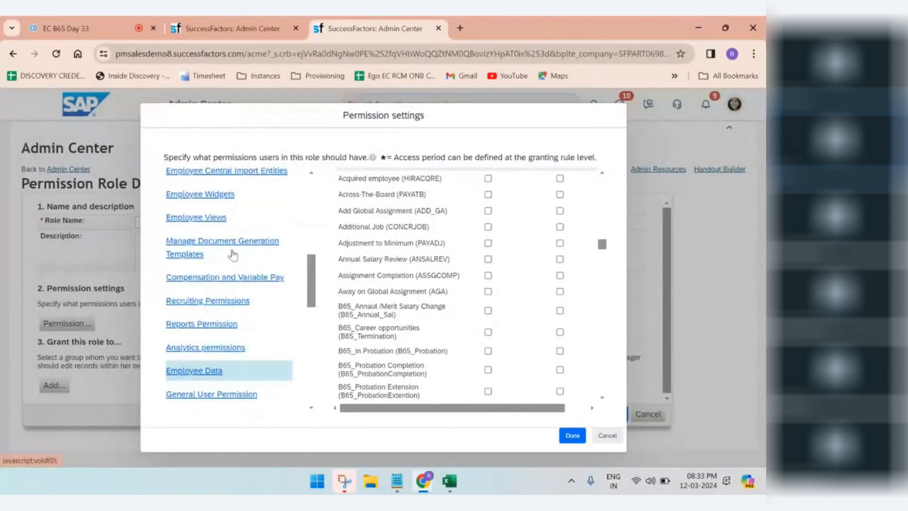
{"action": "scroll", "coordinate": [233, 255], "scroll_direction": "up", "scroll_amount": 5}
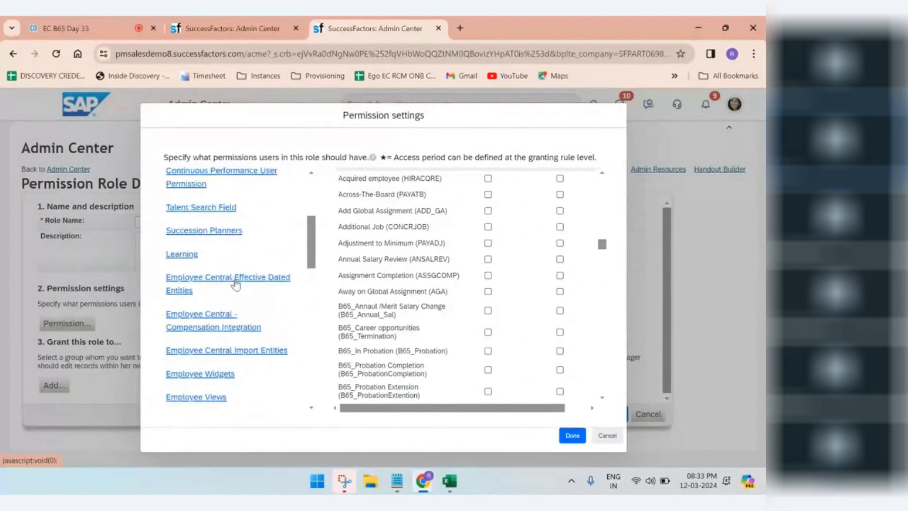
{"action": "left_click", "coordinate": [236, 284]}
{"action": "scroll", "coordinate": [426, 331], "scroll_direction": "up", "scroll_amount": 5}
{"action": "scroll", "coordinate": [608, 241], "scroll_direction": "up", "scroll_amount": 10}
{"action": "left_click_drag", "start_coordinate": [340, 222], "coordinate": [380, 279]}
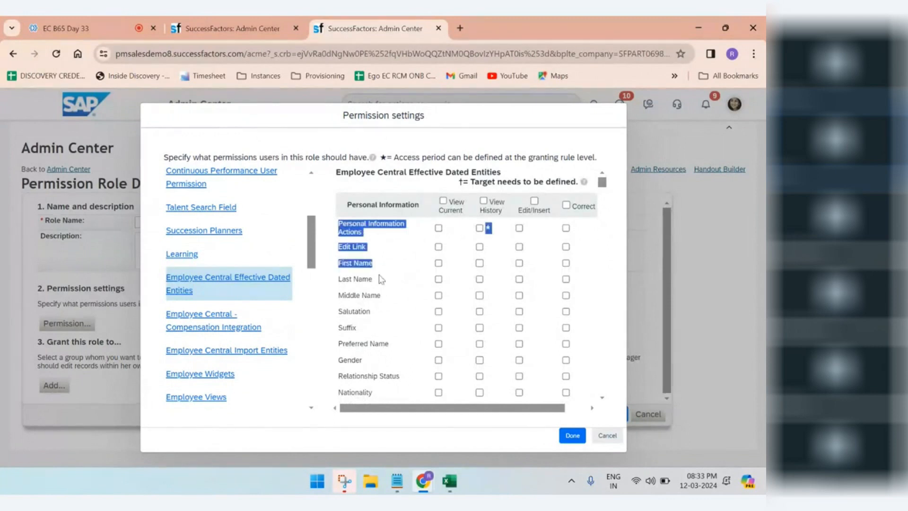
Switch to the B65_WI notes in Notepad, enlarge the text, and add blank lines beneath the numbered role list.
{"action": "left_click", "coordinate": [397, 481]}
{"action": "left_click", "coordinate": [308, 367]}
{"action": "key", "text": "Return"}
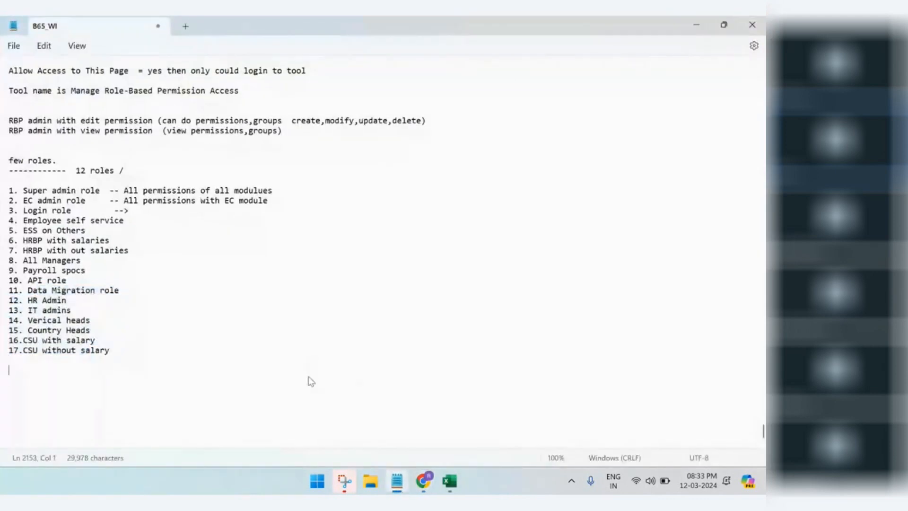
{"action": "scroll", "coordinate": [309, 376], "scroll_direction": "up", "scroll_amount": 9, "text": "ctrl"}
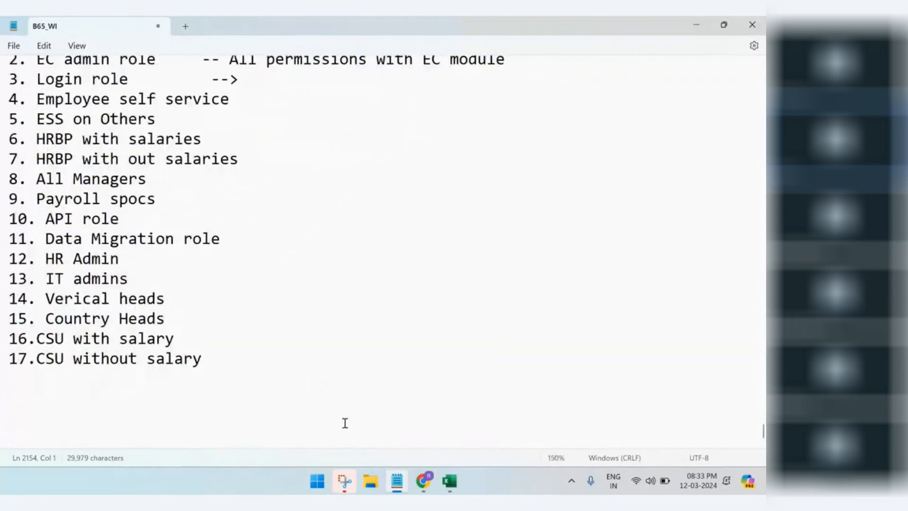
{"action": "key", "text": "Return"}
{"action": "key", "text": "Return"}
{"action": "key", "text": "Return"}
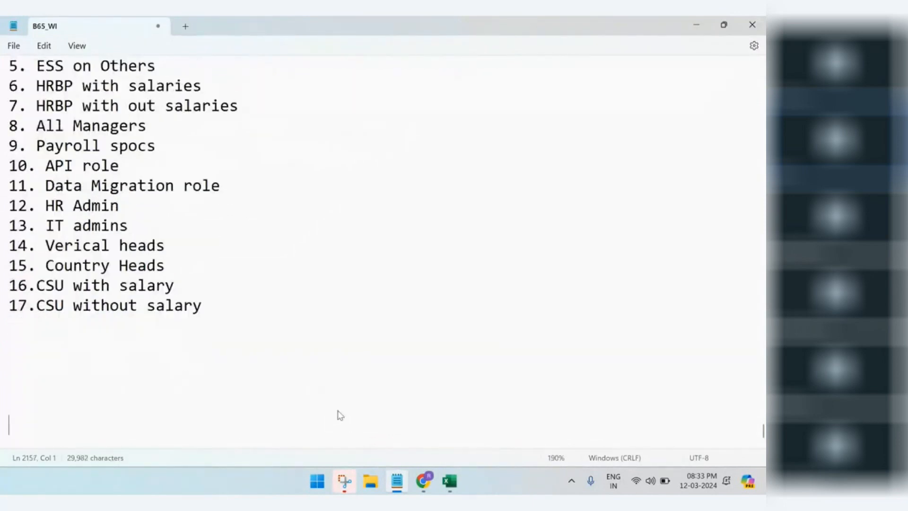
{"action": "type", "text": "History"}
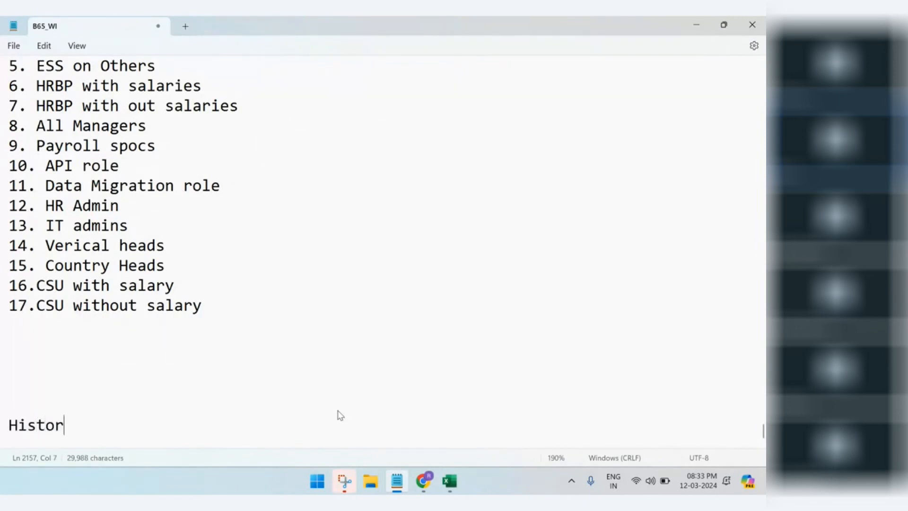
{"action": "key", "text": "BackSpace"}
{"action": "key", "text": "BackSpace"}
{"action": "key", "text": "BackSpace"}
{"action": "key", "text": "BackSpace"}
{"action": "key", "text": "BackSpace"}
{"action": "key", "text": "BackSpace"}
{"action": "key", "text": "BackSpace"}
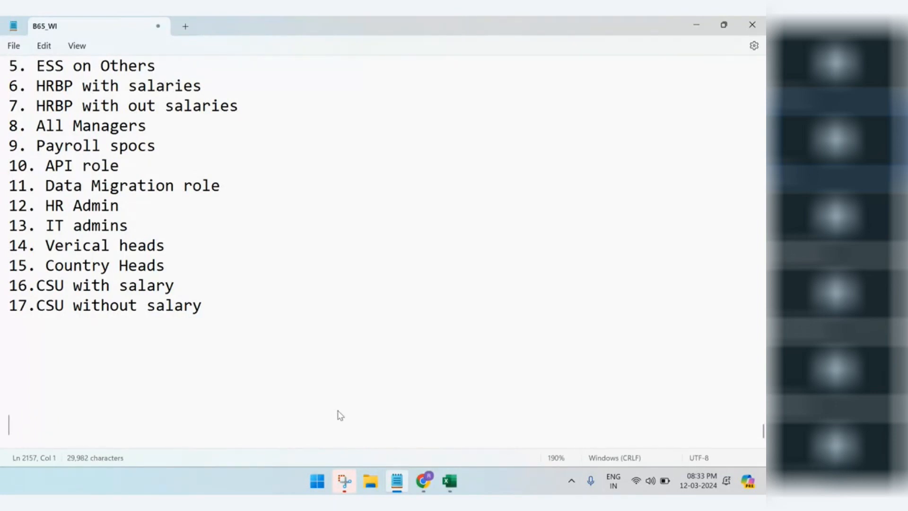
Add the lines "Effective dated" and "Non effective dated" at the end of the notes.
{"action": "type", "text": "Effective dated"}
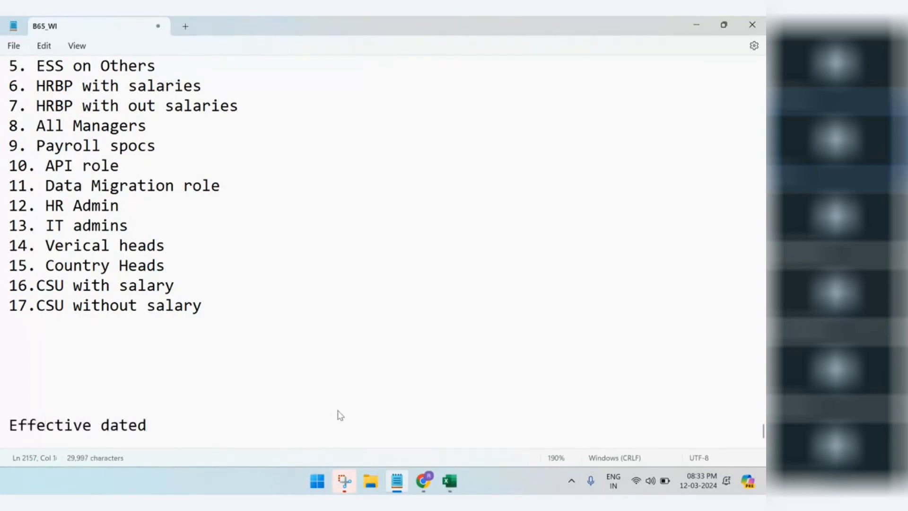
{"action": "key", "text": "Return"}
{"action": "type", "text": "Non e"}
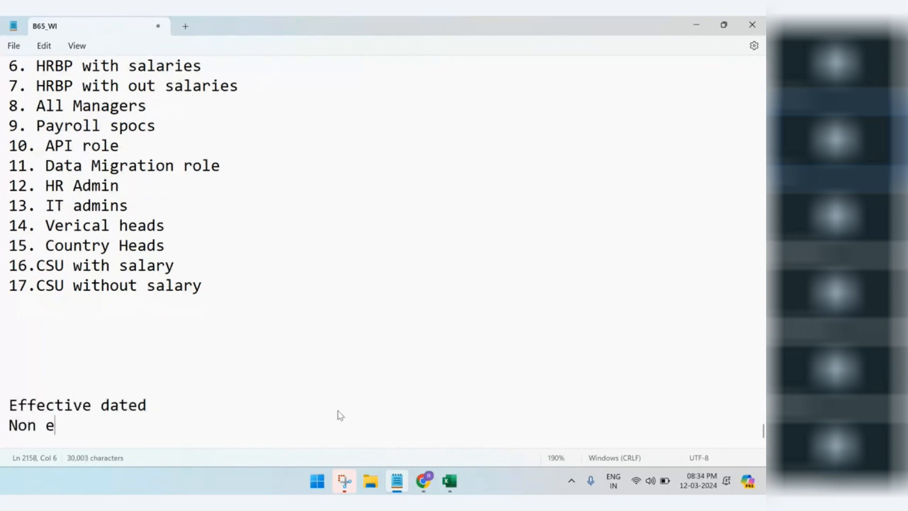
{"action": "type", "text": "ffective dated"}
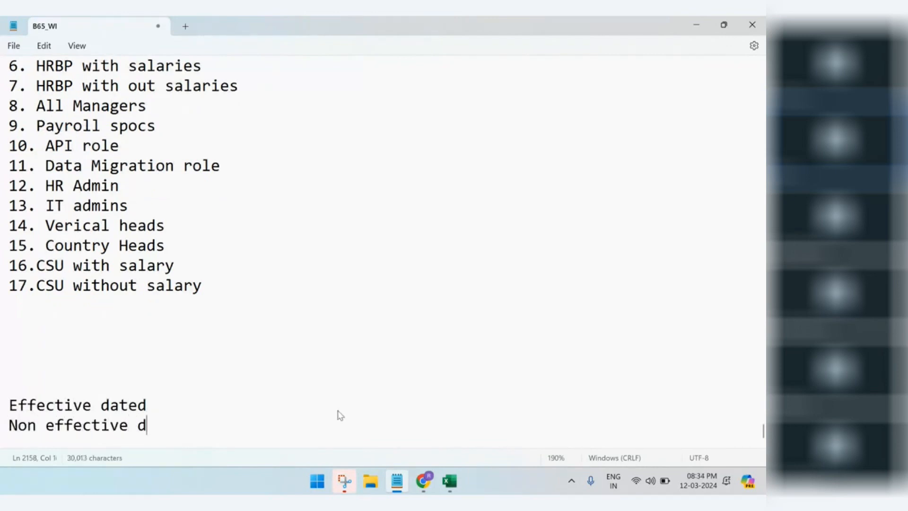
Enter 5 beneath the "Effective dated" line and 2 beneath the "Non effective dated" line in the notes.
{"action": "left_click", "coordinate": [163, 407]}
{"action": "key", "text": "Return"}
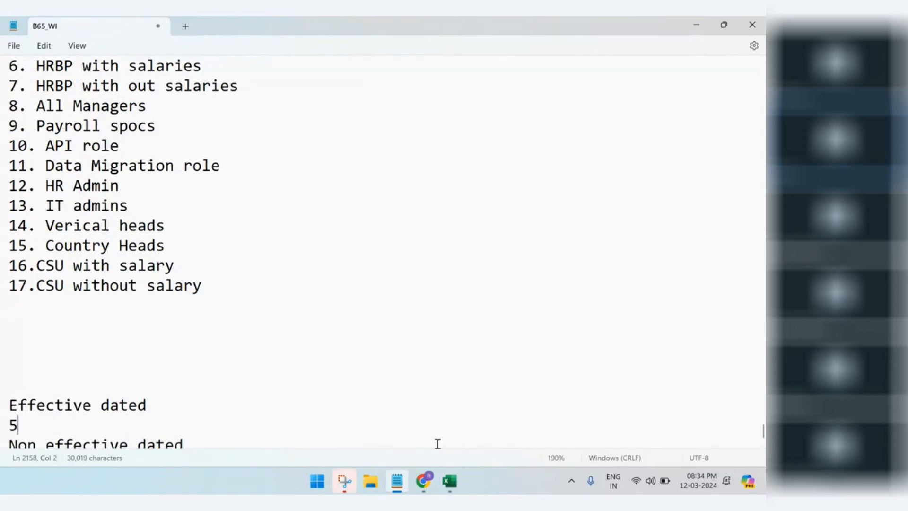
{"action": "scroll", "coordinate": [412, 434], "scroll_direction": "down", "scroll_amount": 1}
{"action": "left_click", "coordinate": [247, 426]}
{"action": "key", "text": "Return"}
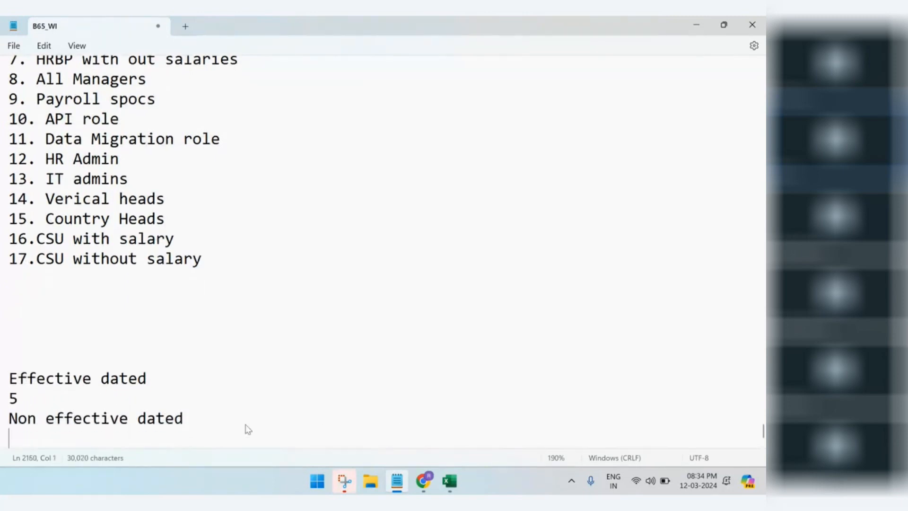
{"action": "type", "text": "2"}
{"action": "left_click_drag", "start_coordinate": [150, 378], "coordinate": [55, 381]}
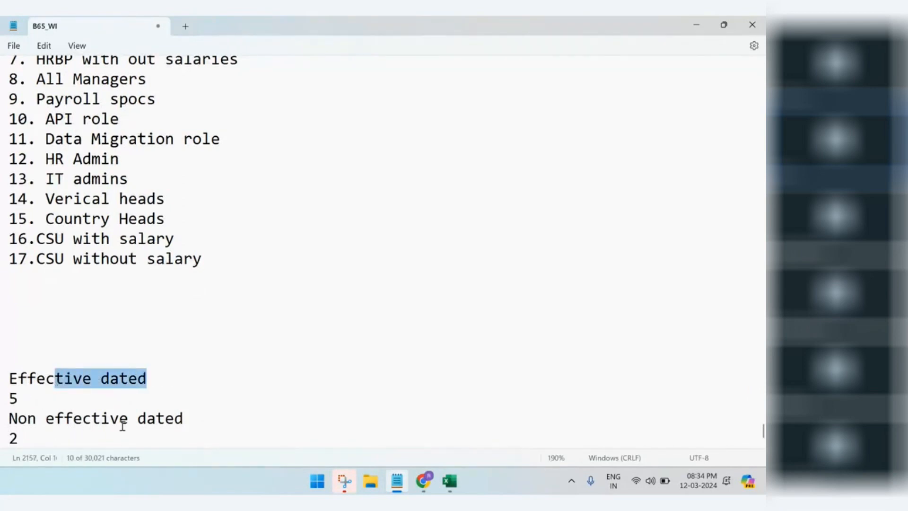
{"action": "left_click_drag", "start_coordinate": [197, 416], "coordinate": [8, 418]}
{"action": "left_click", "coordinate": [45, 401]}
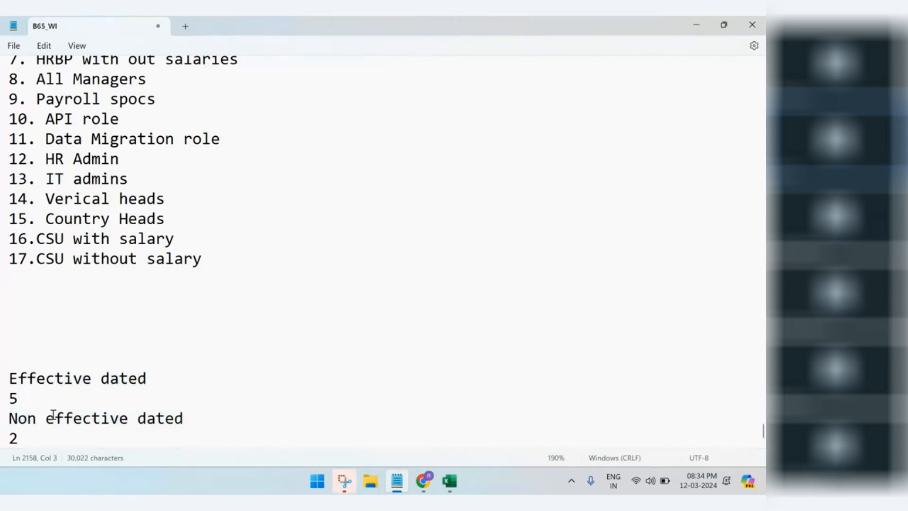
{"action": "left_click", "coordinate": [65, 440]}
{"action": "left_click_drag", "start_coordinate": [117, 436], "coordinate": [1, 381]}
{"action": "left_click", "coordinate": [194, 394]}
Switch to the Excel permissions workbook and examine the Super Admin permission columns and the Personal Information data elements.
{"action": "left_click", "coordinate": [443, 481]}
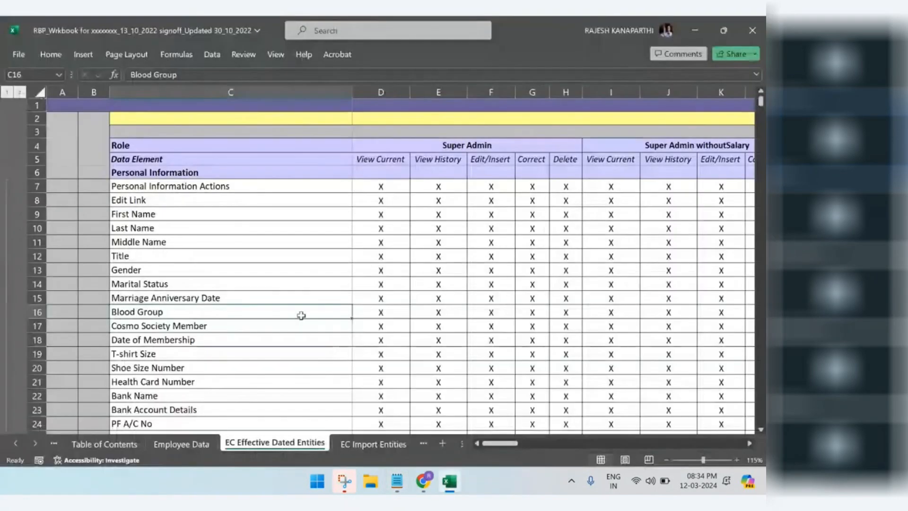
{"action": "left_click", "coordinate": [381, 163]}
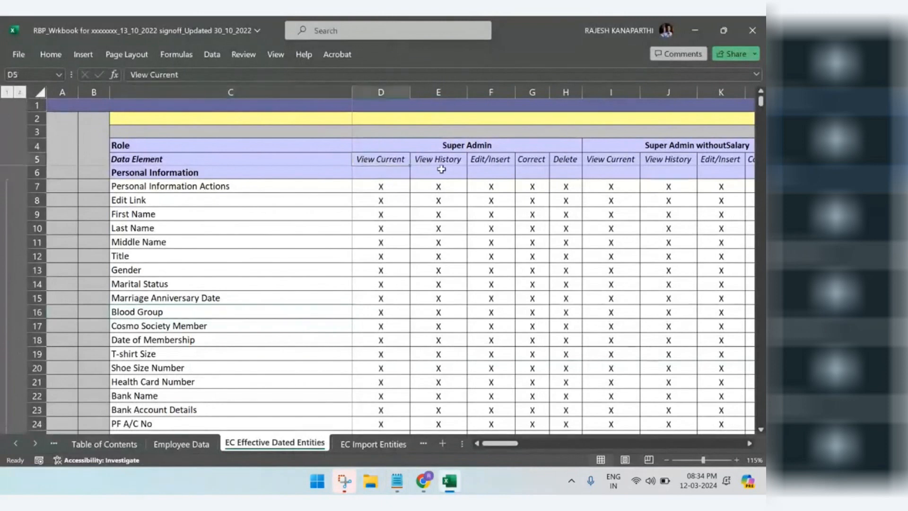
{"action": "left_click", "coordinate": [439, 161]}
{"action": "left_click", "coordinate": [526, 163]}
{"action": "left_click", "coordinate": [568, 161]}
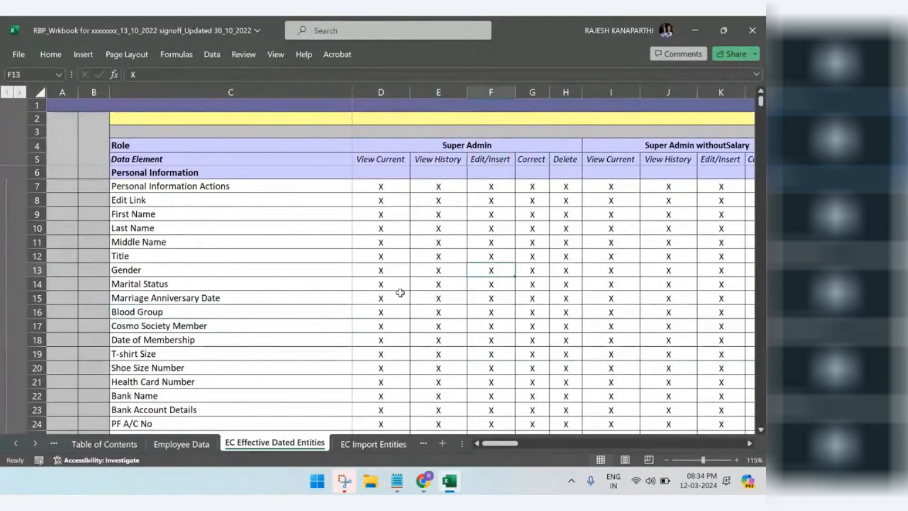
{"action": "left_click", "coordinate": [164, 186]}
{"action": "left_click_drag", "start_coordinate": [164, 186], "coordinate": [163, 340]}
Compare the Employee Data sheet with the five Super Admin permission columns on the EC Effective Dated Entities sheet.
{"action": "left_click", "coordinate": [175, 444]}
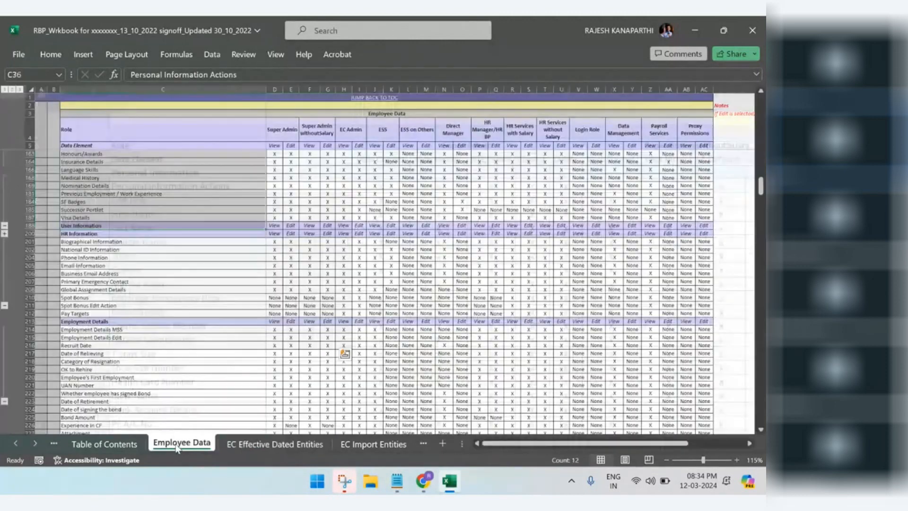
{"action": "left_click", "coordinate": [125, 177]}
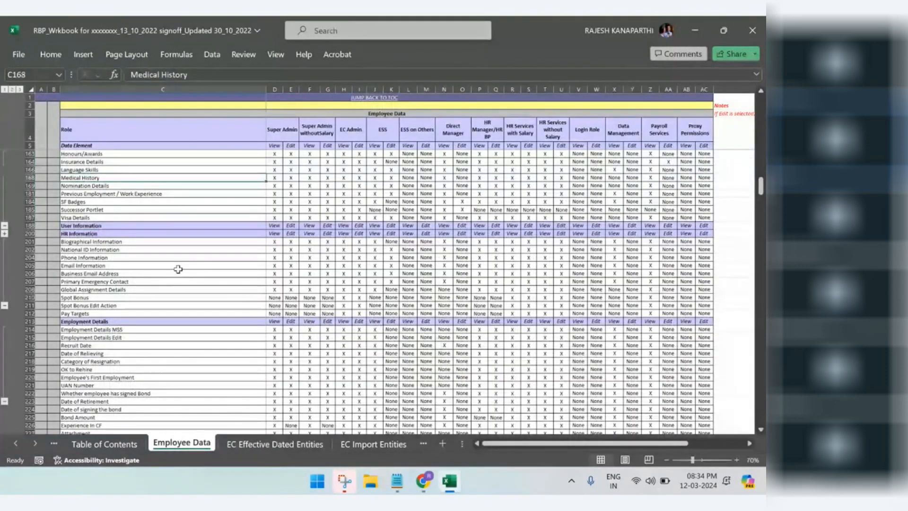
{"action": "left_click", "coordinate": [265, 443]}
{"action": "left_click", "coordinate": [453, 226]}
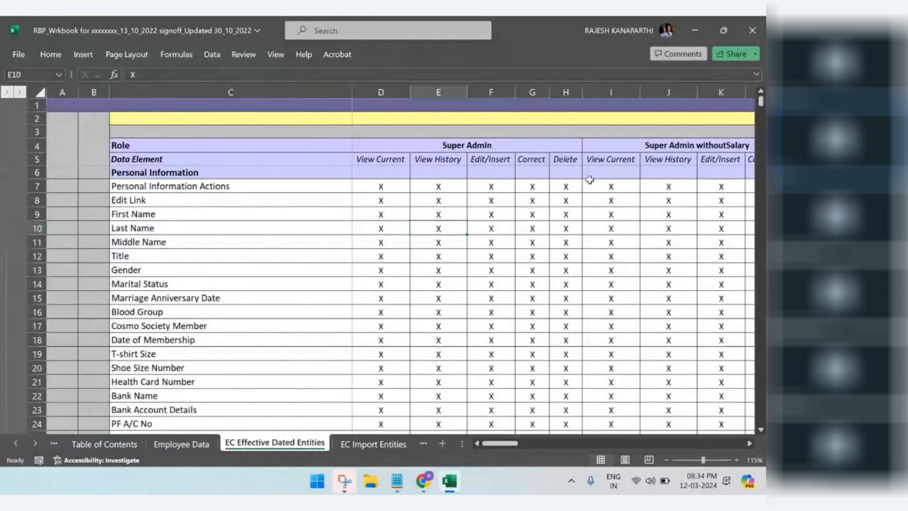
{"action": "left_click_drag", "start_coordinate": [568, 186], "coordinate": [375, 186]}
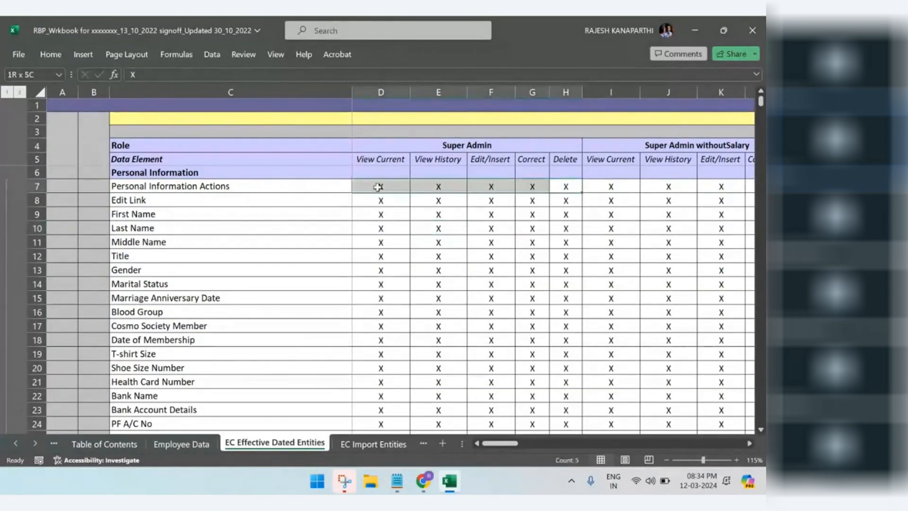
{"action": "left_click", "coordinate": [437, 257]}
{"action": "left_click", "coordinate": [385, 162]}
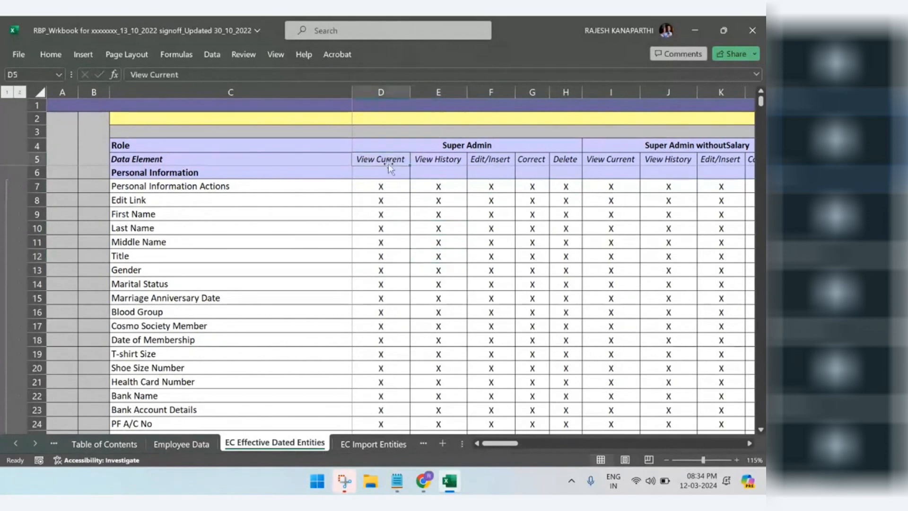
Examine the role headings in row 4 of the EC Effective Dated Entities sheet, from Super Admin through HR Manager/HRBP.
{"action": "left_click", "coordinate": [468, 145]}
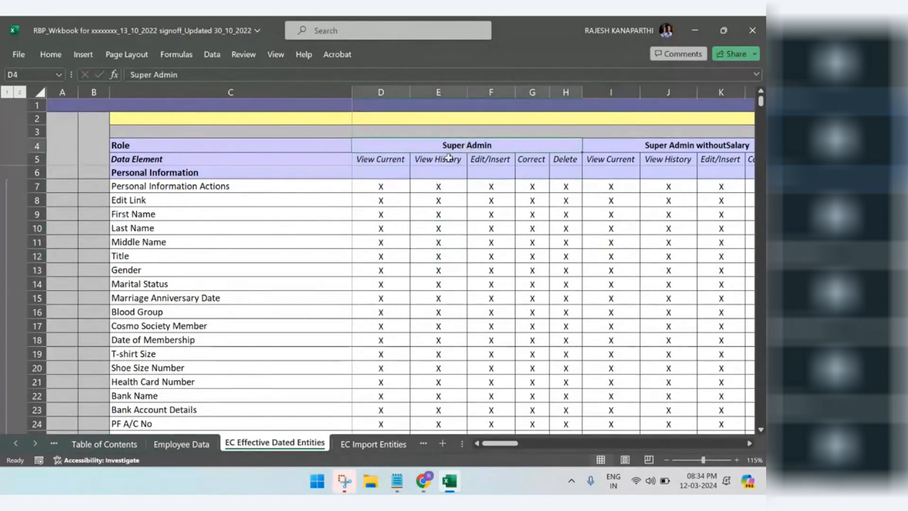
{"action": "left_click", "coordinate": [250, 144]}
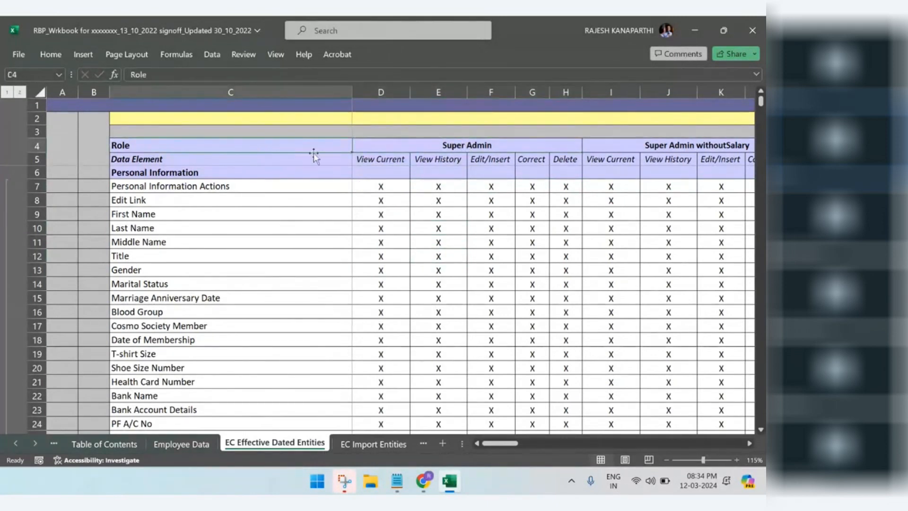
{"action": "key", "text": "Right"}
{"action": "key", "text": "Right"}
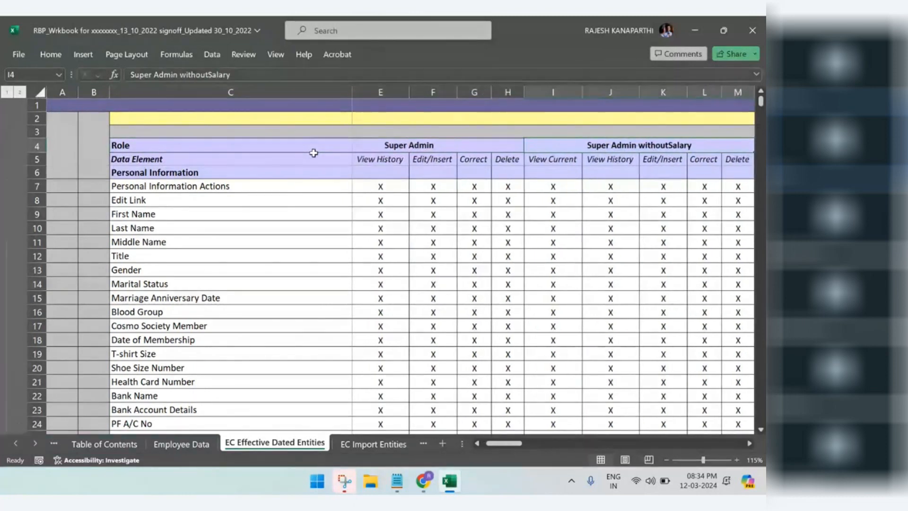
{"action": "key", "text": "Right"}
{"action": "key", "text": "Right"}
{"action": "key", "text": "Right"}
{"action": "key", "text": "Right"}
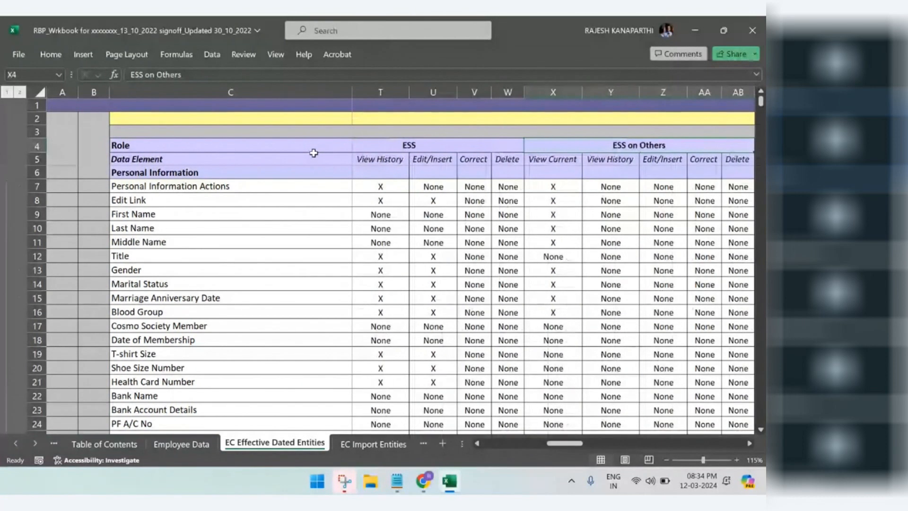
{"action": "key", "text": "Right"}
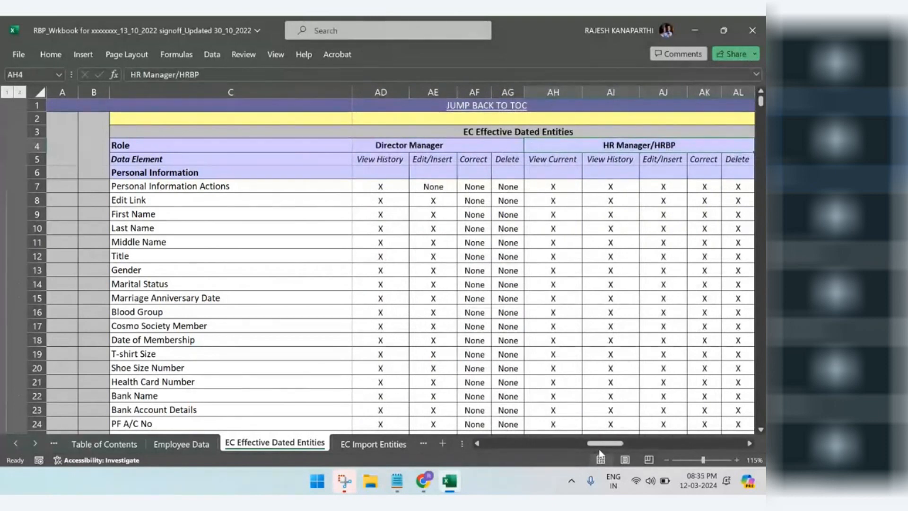
{"action": "left_click_drag", "start_coordinate": [598, 446], "coordinate": [492, 445]}
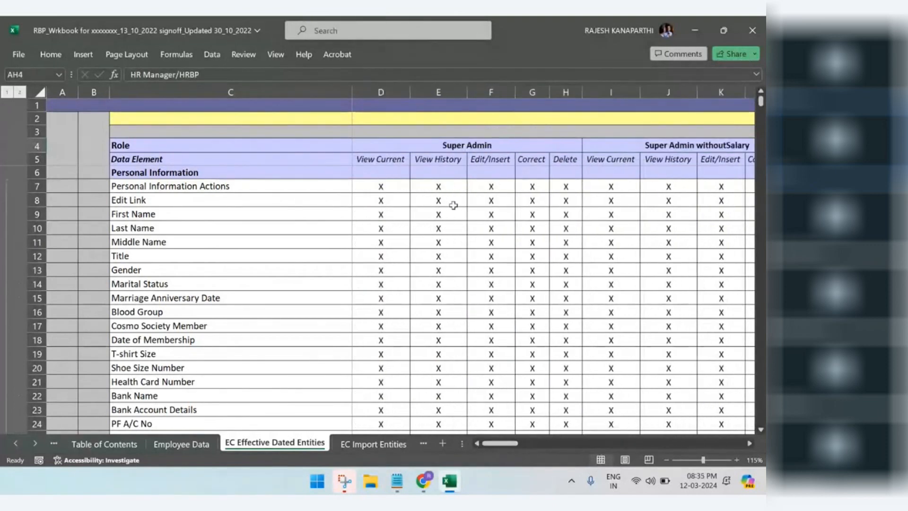
Apply thick outside borders to columns D through H, which hold the Super Admin permissions.
{"action": "left_click", "coordinate": [420, 148]}
{"action": "left_click_drag", "start_coordinate": [459, 146], "coordinate": [486, 408]}
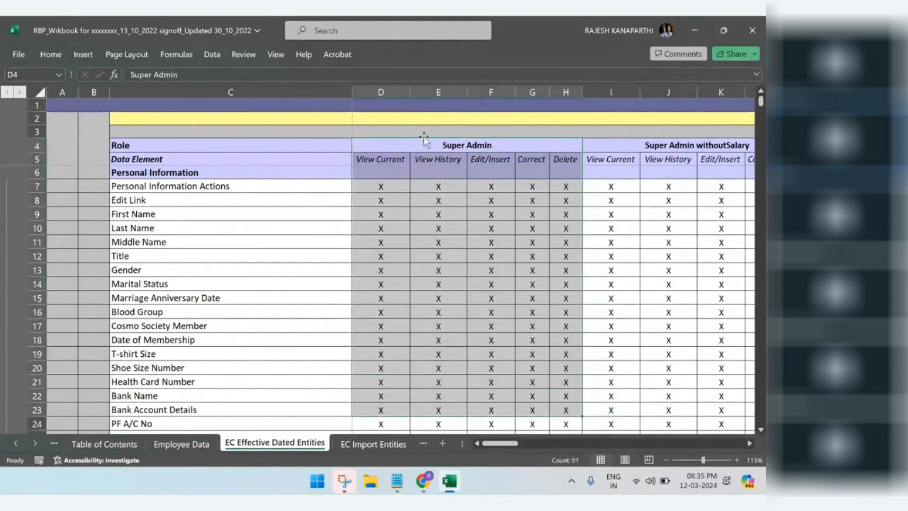
{"action": "left_click_drag", "start_coordinate": [381, 92], "coordinate": [570, 93]}
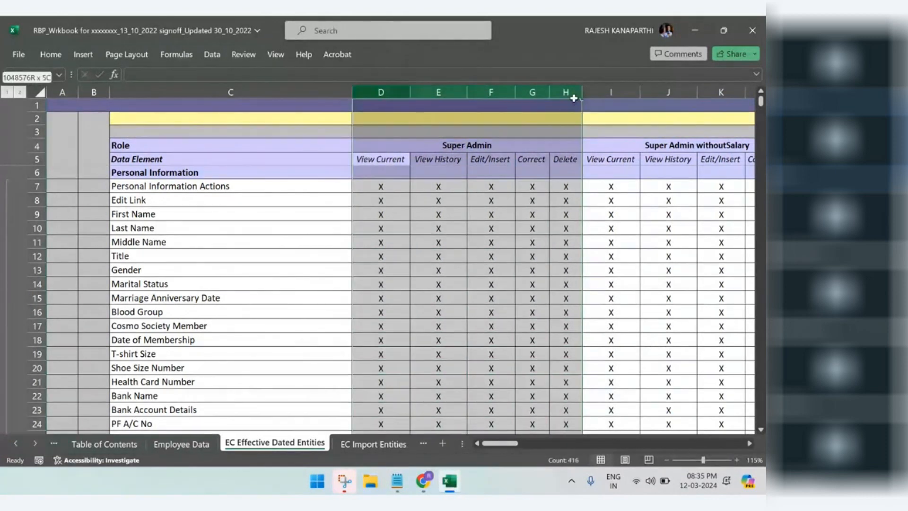
{"action": "left_click", "coordinate": [53, 56]}
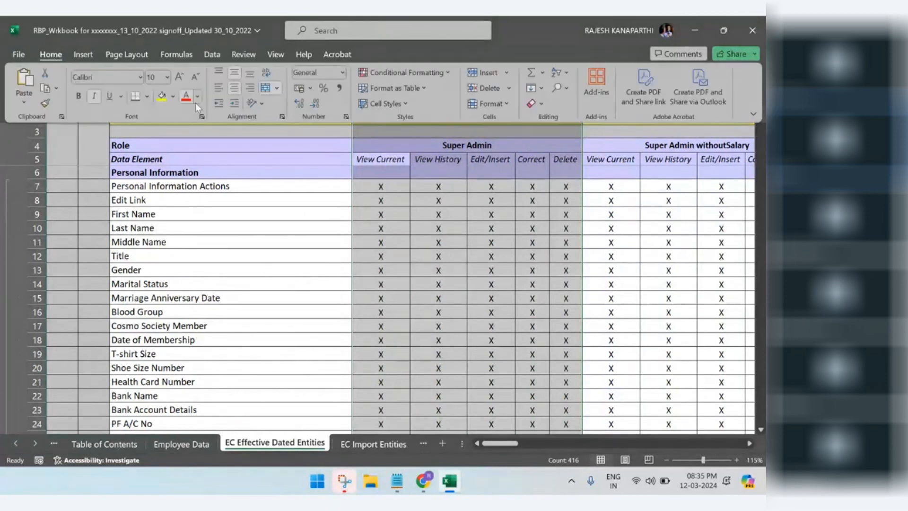
{"action": "left_click", "coordinate": [147, 97]}
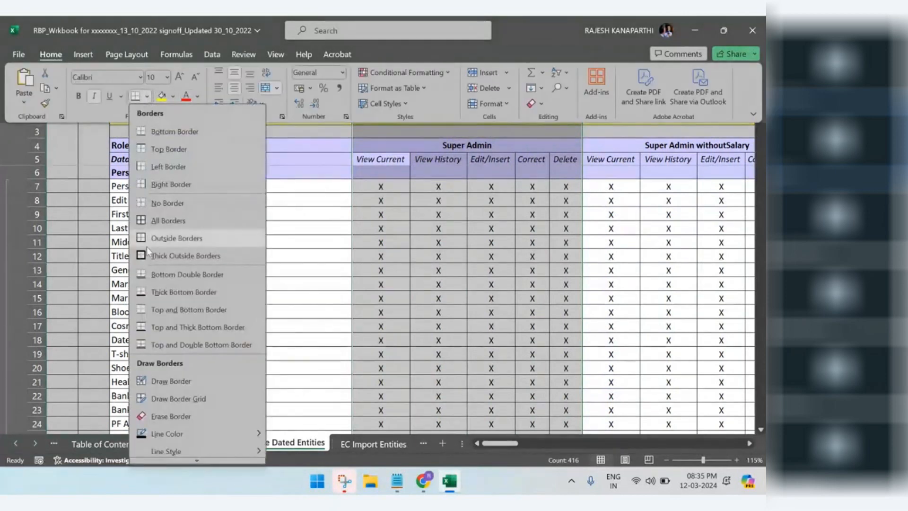
{"action": "left_click", "coordinate": [140, 258]}
{"action": "left_click", "coordinate": [532, 298]}
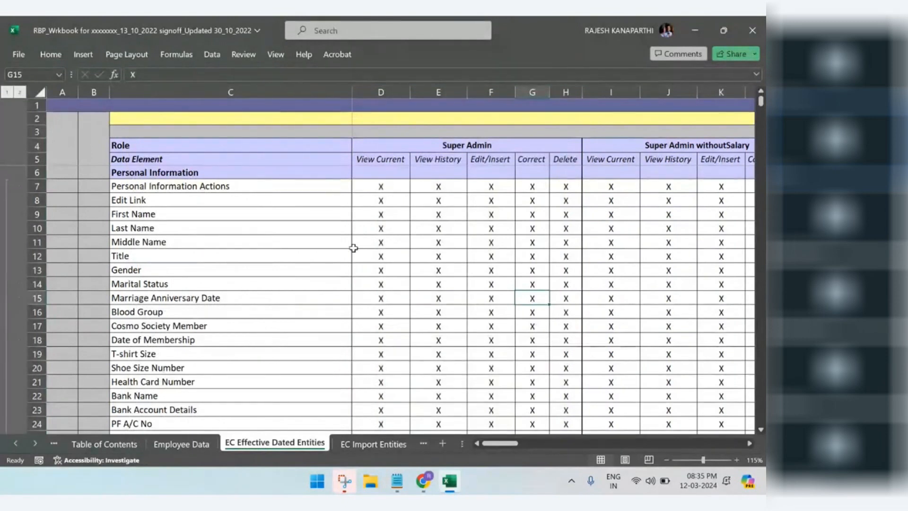
Examine the Super Admin and Super Admin withoutSalary permission blocks down the sheet, and glance at the Employee Data sheet.
{"action": "left_click_drag", "start_coordinate": [370, 150], "coordinate": [473, 410]}
{"action": "left_click", "coordinate": [649, 273]}
{"action": "left_click_drag", "start_coordinate": [504, 444], "coordinate": [514, 444]}
{"action": "left_click_drag", "start_coordinate": [501, 143], "coordinate": [650, 339]}
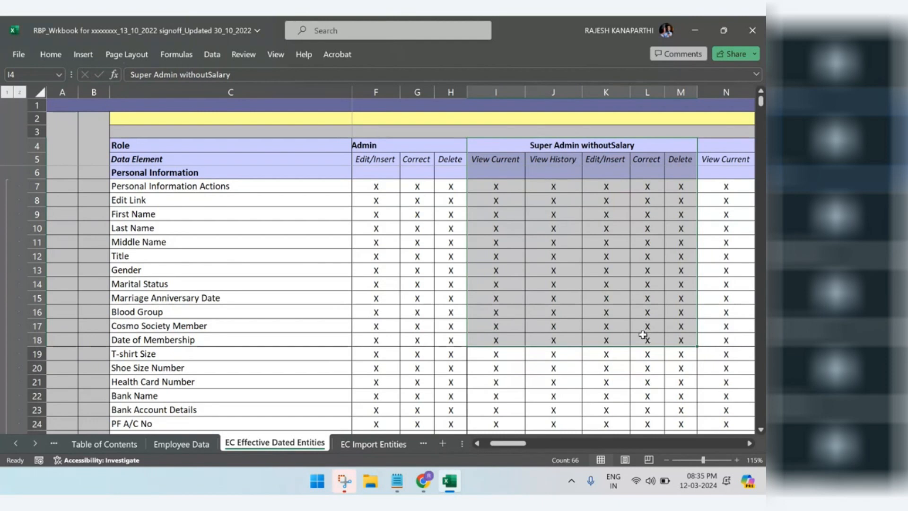
{"action": "left_click", "coordinate": [512, 327]}
{"action": "left_click", "coordinate": [521, 149]}
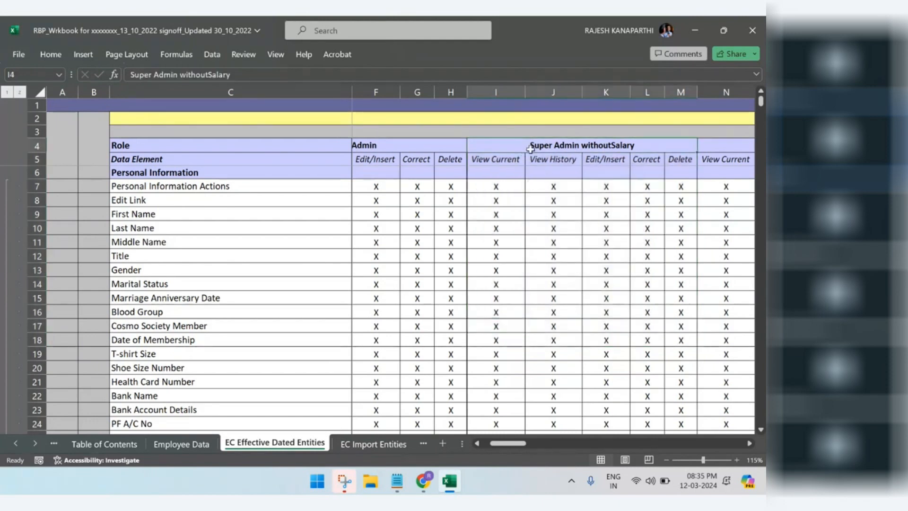
{"action": "left_click_drag", "start_coordinate": [522, 149], "coordinate": [639, 265]}
{"action": "left_click", "coordinate": [568, 339]}
{"action": "left_click", "coordinate": [376, 184]}
{"action": "left_click_drag", "start_coordinate": [416, 211], "coordinate": [639, 307]}
{"action": "left_click_drag", "start_coordinate": [761, 347], "coordinate": [760, 289]}
{"action": "left_click", "coordinate": [175, 445]}
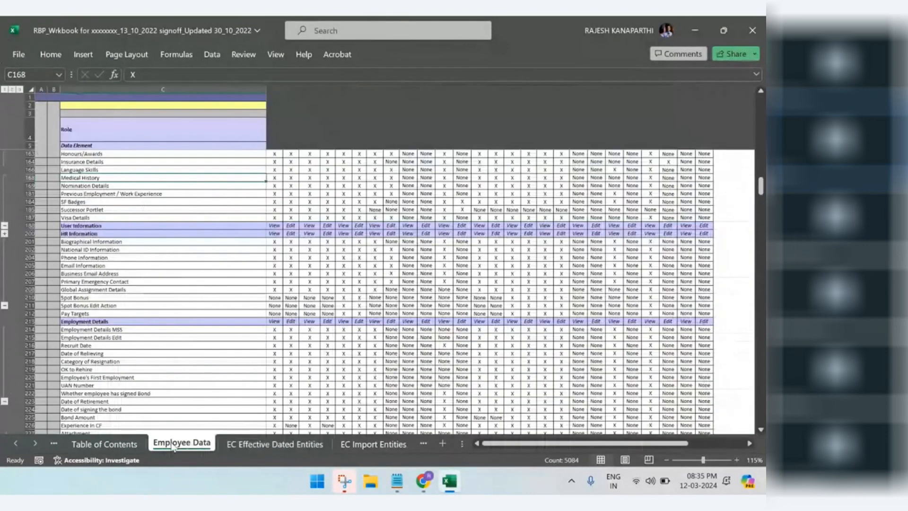
Create a copy of the EC Effective Dated Entities sheet in the same workbook, placed before the original.
{"action": "right_click", "coordinate": [273, 444]}
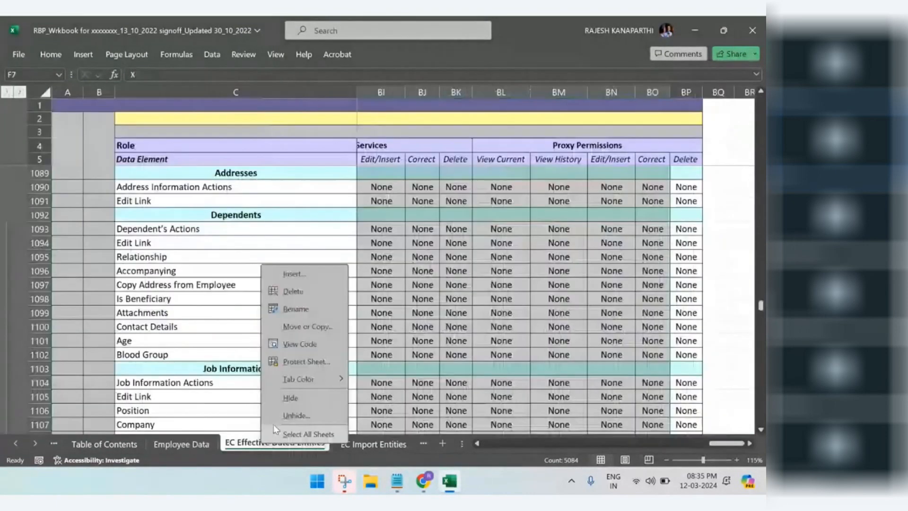
{"action": "left_click", "coordinate": [288, 327]}
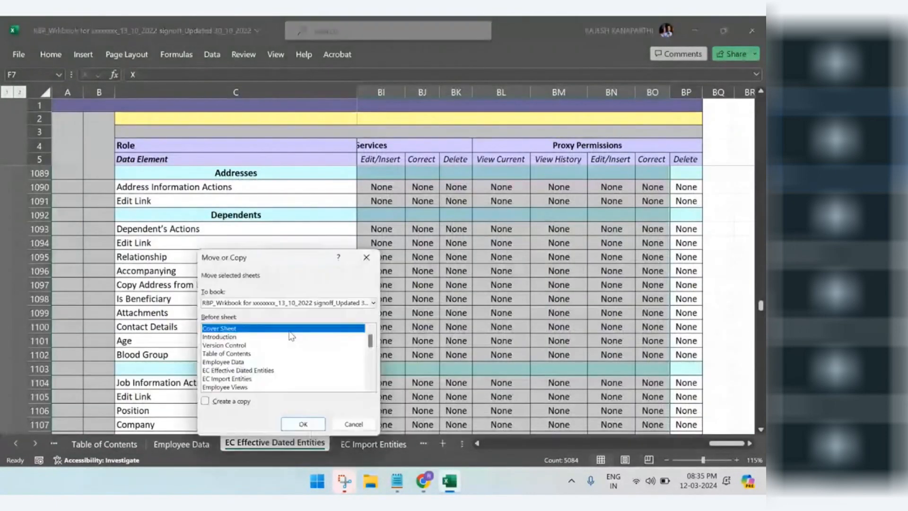
{"action": "left_click", "coordinate": [232, 371]}
{"action": "left_click", "coordinate": [205, 401]}
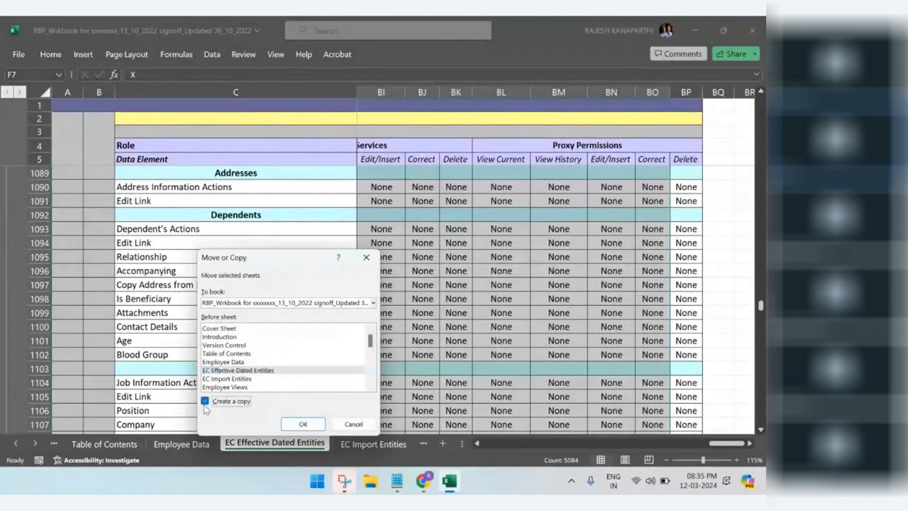
{"action": "left_click", "coordinate": [318, 422]}
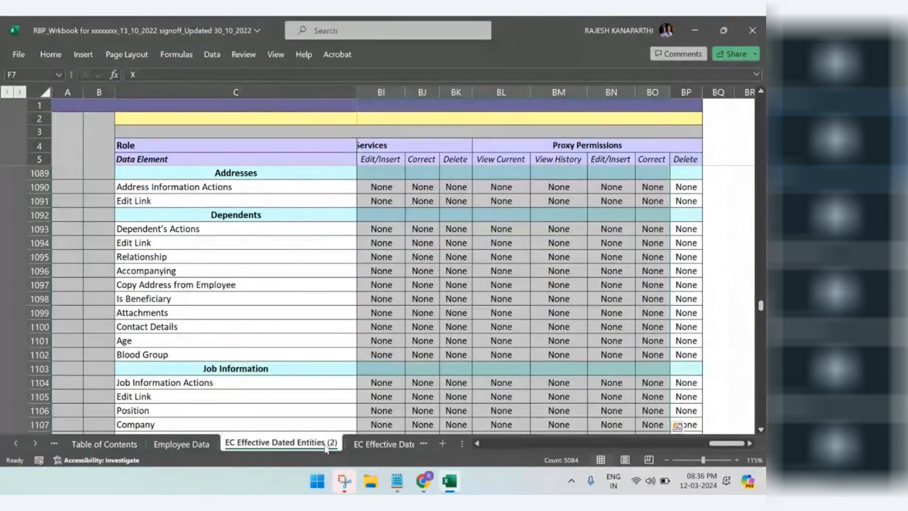
Clear a large block of permission marks across the data rows of the copied EC Effective Dated Entities (2) sheet.
{"action": "left_click", "coordinate": [445, 328]}
{"action": "left_click_drag", "start_coordinate": [689, 186], "coordinate": [678, 249]}
{"action": "left_click_drag", "start_coordinate": [764, 246], "coordinate": [638, 243]}
{"action": "key", "text": "Delete"}
{"action": "left_click_drag", "start_coordinate": [433, 271], "coordinate": [458, 273]}
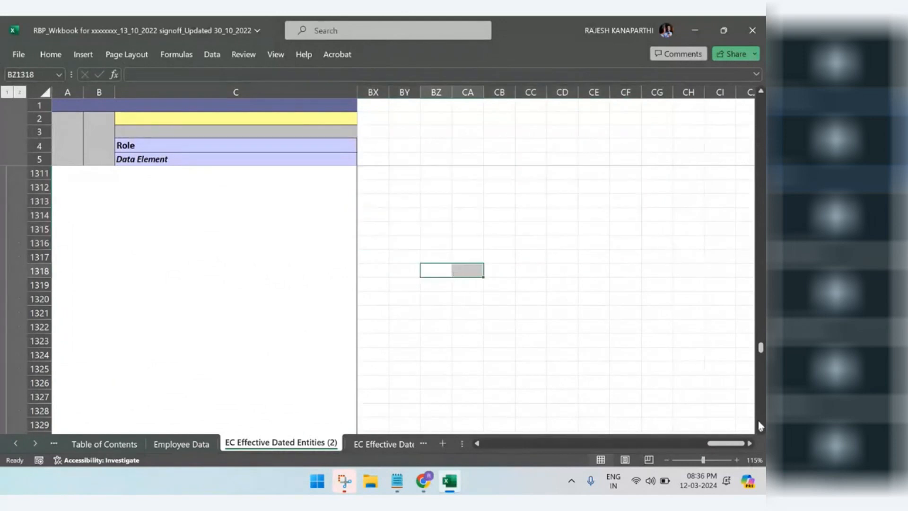
Clear the remaining permission marks under all roles on the copied sheet, from cell D7 through BR1293, and return to the first rows.
{"action": "left_click_drag", "start_coordinate": [761, 349], "coordinate": [760, 284]}
{"action": "left_click_drag", "start_coordinate": [703, 441], "coordinate": [477, 442]}
{"action": "left_click_drag", "start_coordinate": [365, 194], "coordinate": [712, 493]}
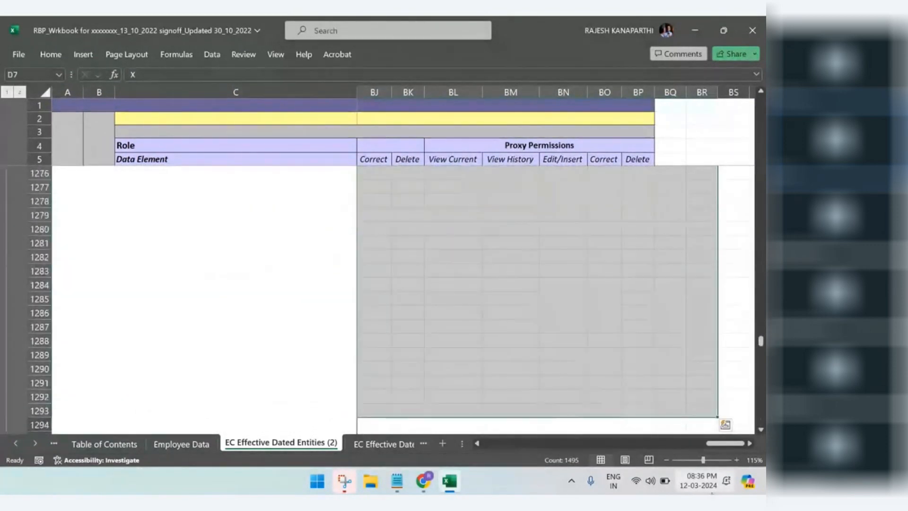
{"action": "key", "text": "Delete"}
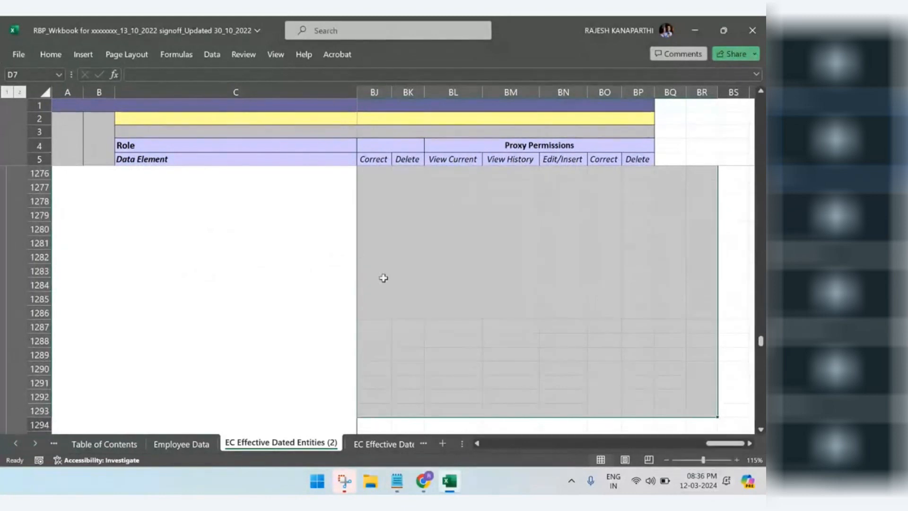
{"action": "left_click", "coordinate": [603, 354]}
{"action": "left_click_drag", "start_coordinate": [761, 350], "coordinate": [766, 97]}
{"action": "left_click_drag", "start_coordinate": [725, 443], "coordinate": [390, 438]}
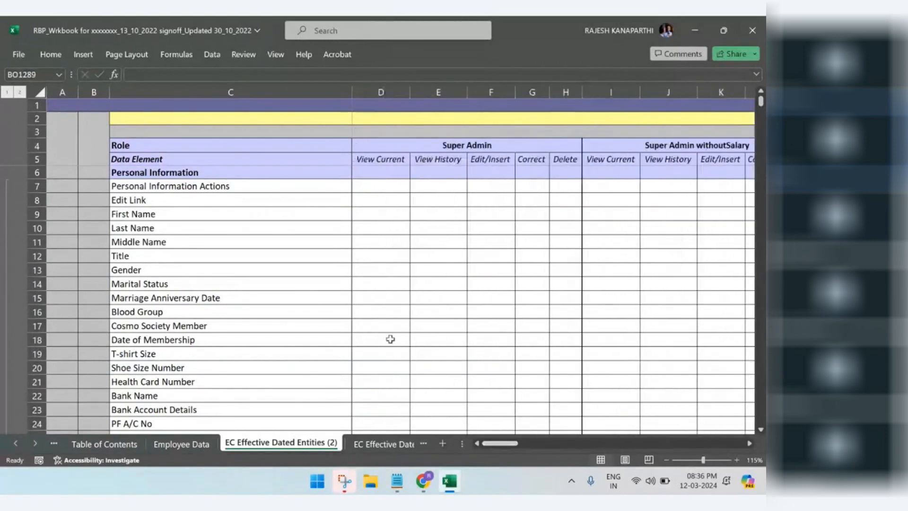
{"action": "left_click", "coordinate": [424, 267]}
{"action": "left_click", "coordinate": [454, 209]}
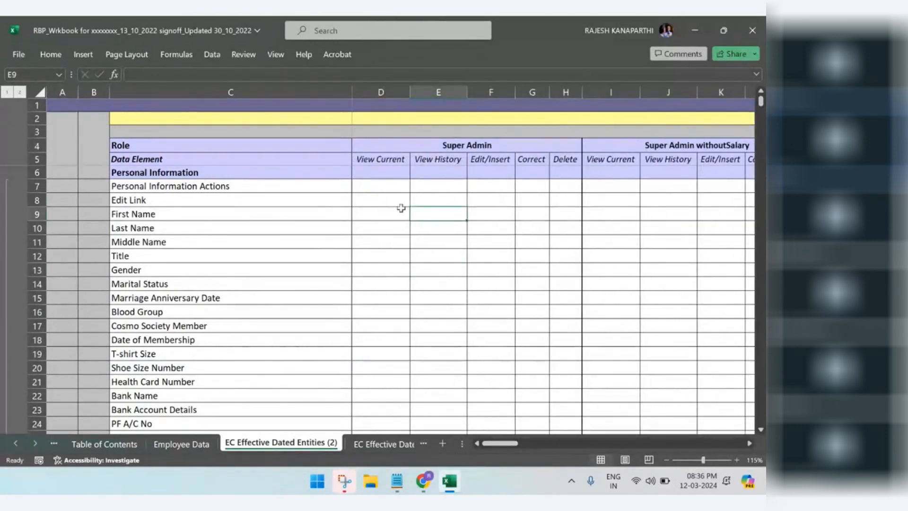
{"action": "left_click", "coordinate": [386, 186]}
{"action": "left_click", "coordinate": [445, 184]}
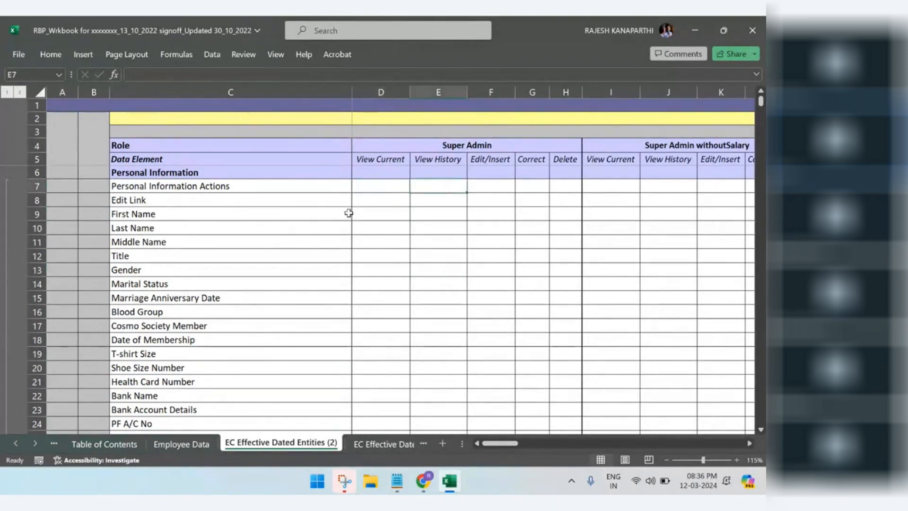
{"action": "left_click", "coordinate": [381, 213]}
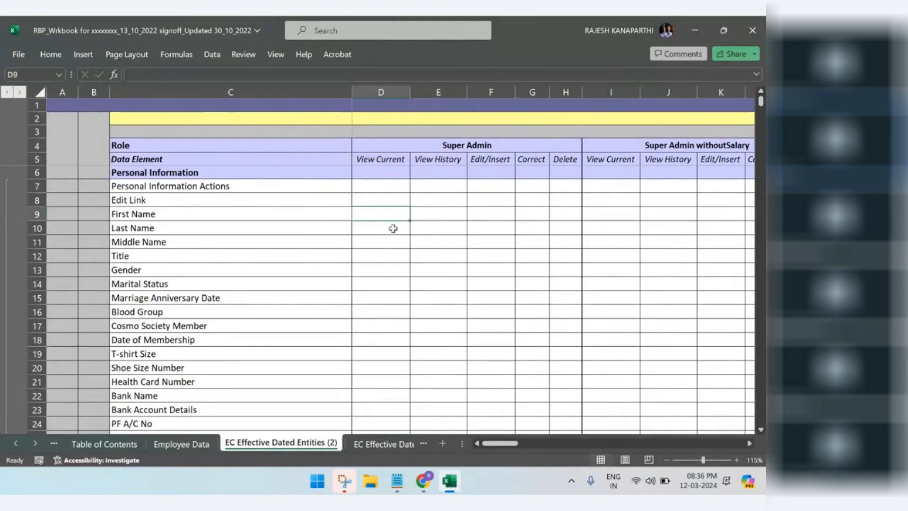
{"action": "type", "text": "x"}
{"action": "left_click", "coordinate": [444, 298]}
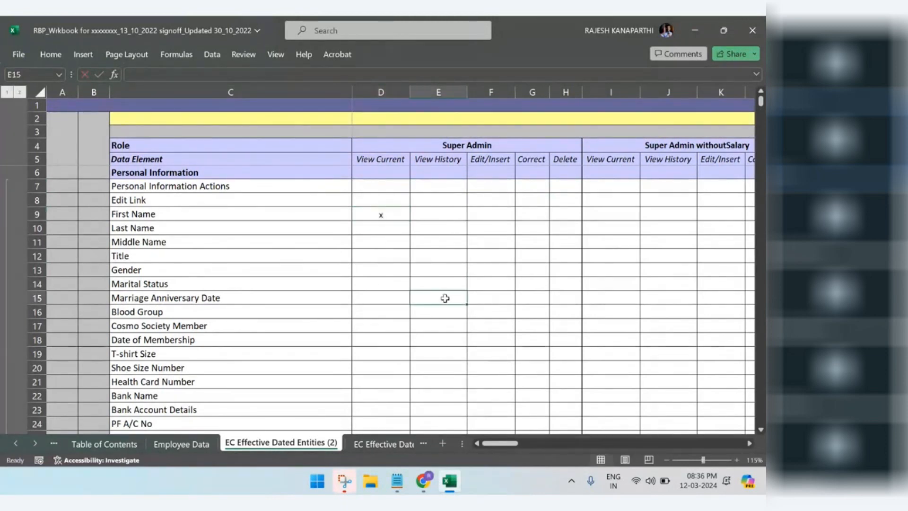
{"action": "left_click", "coordinate": [380, 214]}
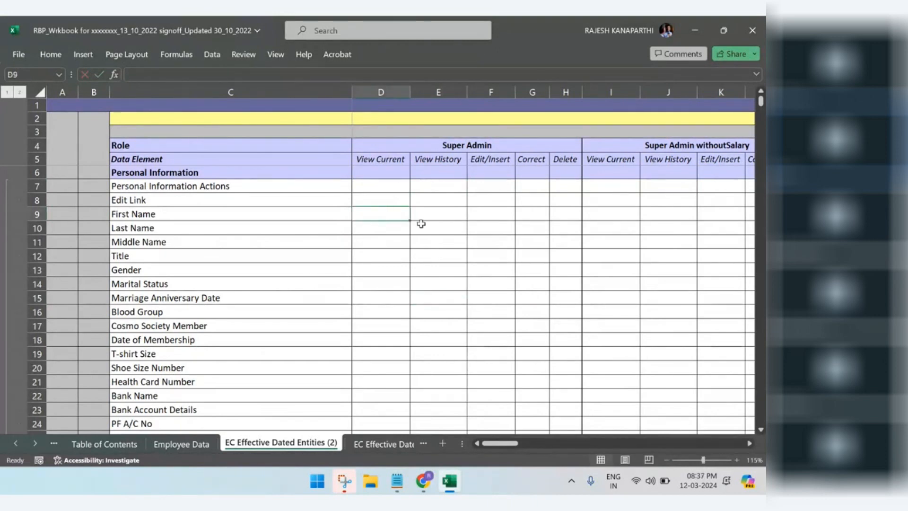
{"action": "left_click", "coordinate": [487, 241]}
{"action": "left_click", "coordinate": [382, 214]}
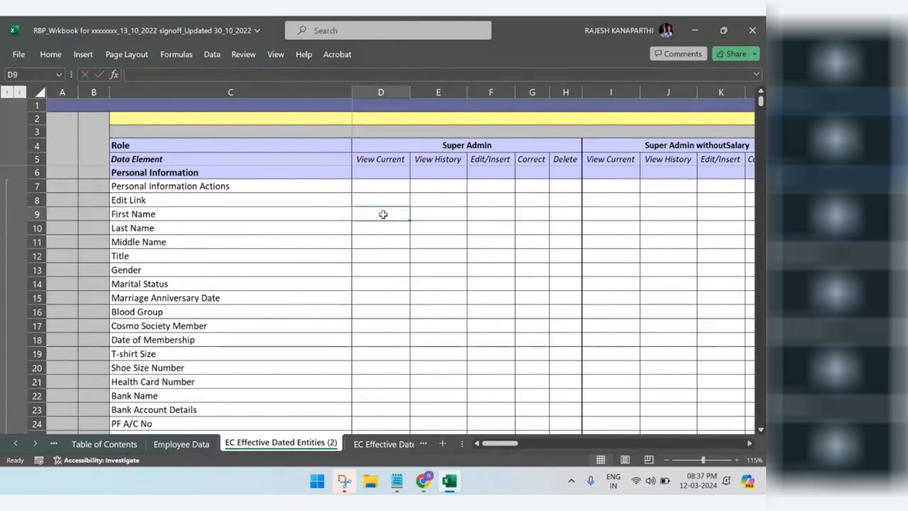
Mark View Current and View History for First Name under the Super Admin role with an uppercase X.
{"action": "double_click", "coordinate": [384, 215]}
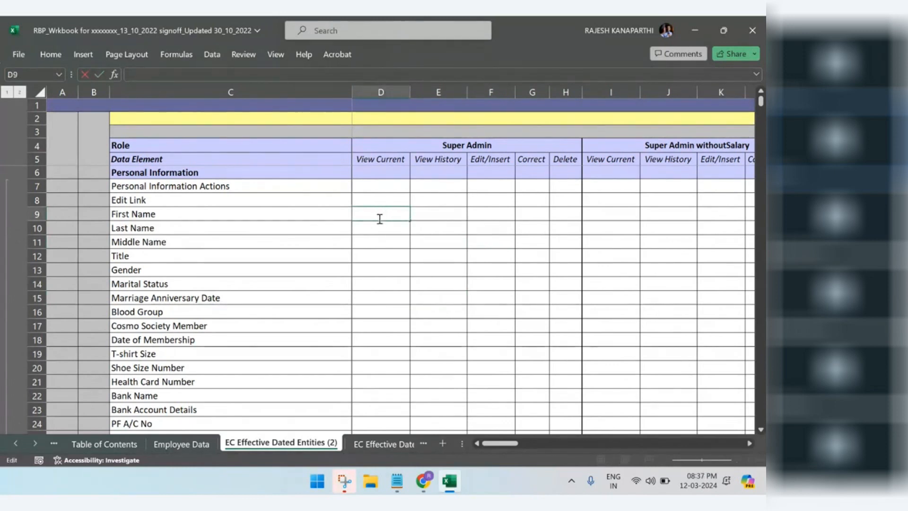
{"action": "key", "text": "Caps_Lock"}
{"action": "type", "text": "X"}
{"action": "left_click", "coordinate": [491, 253]}
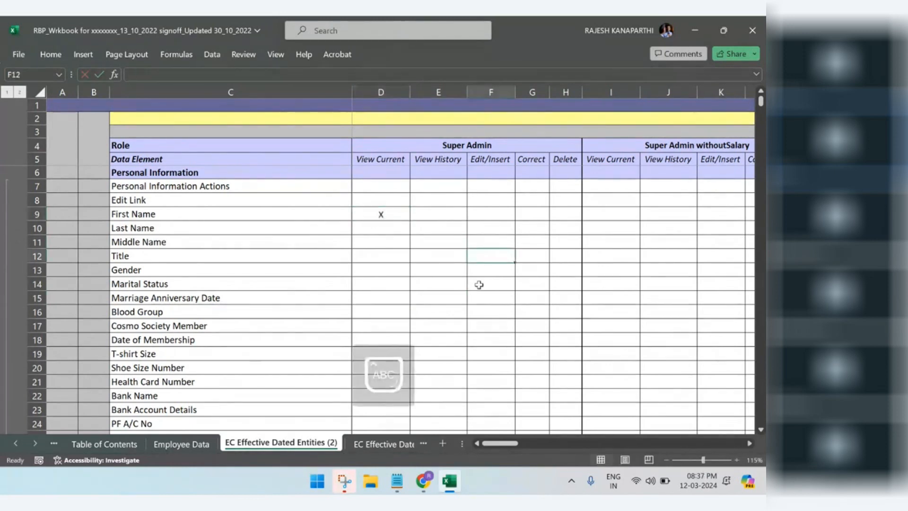
{"action": "left_click", "coordinate": [425, 214]}
{"action": "type", "text": "X"}
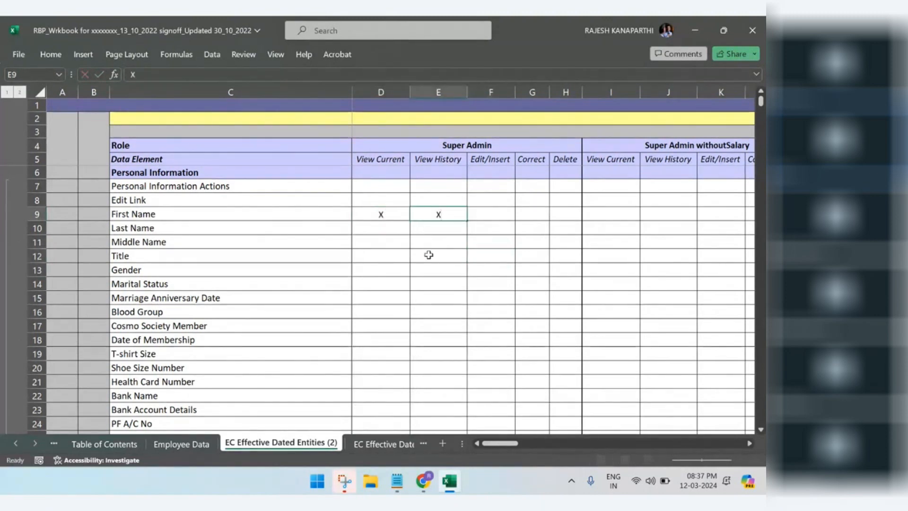
{"action": "left_click", "coordinate": [429, 255]}
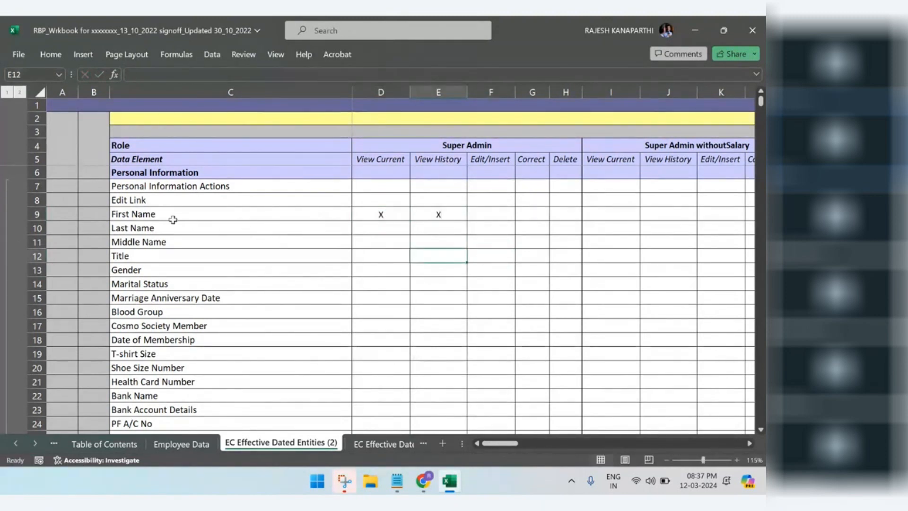
Mark Edit/Insert, Correct and Delete for First Name under the Super Admin role with X.
{"action": "left_click", "coordinate": [490, 215]}
{"action": "type", "text": "X"}
{"action": "left_click", "coordinate": [492, 258]}
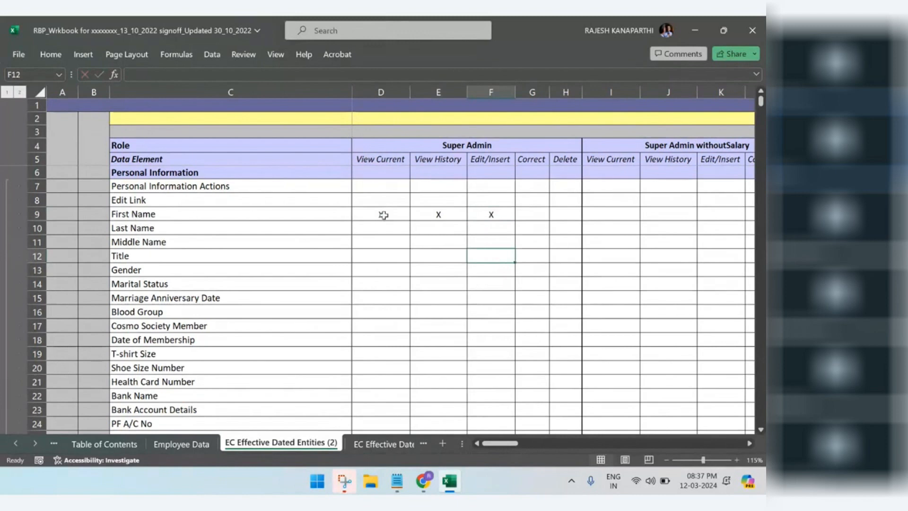
{"action": "left_click", "coordinate": [533, 215]}
{"action": "type", "text": "X"}
{"action": "left_click", "coordinate": [525, 253]}
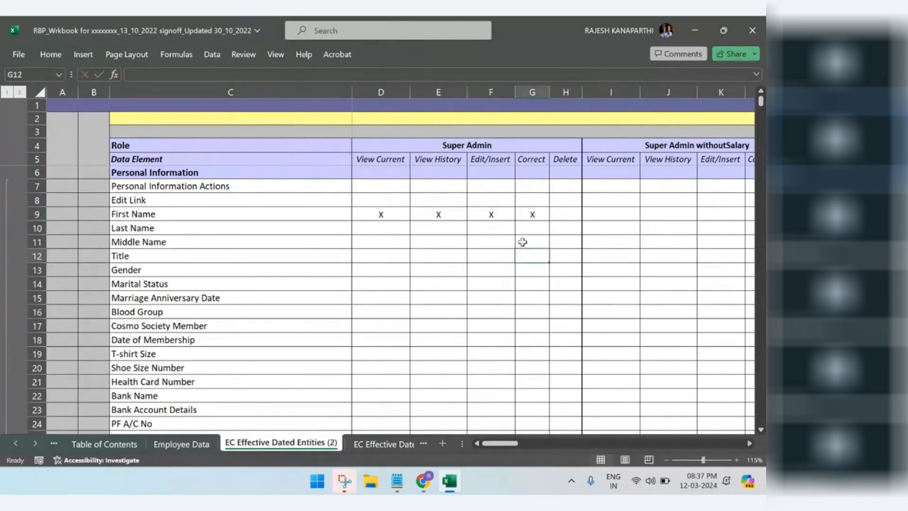
{"action": "left_click", "coordinate": [564, 214]}
{"action": "type", "text": "X"}
{"action": "left_click", "coordinate": [566, 267]}
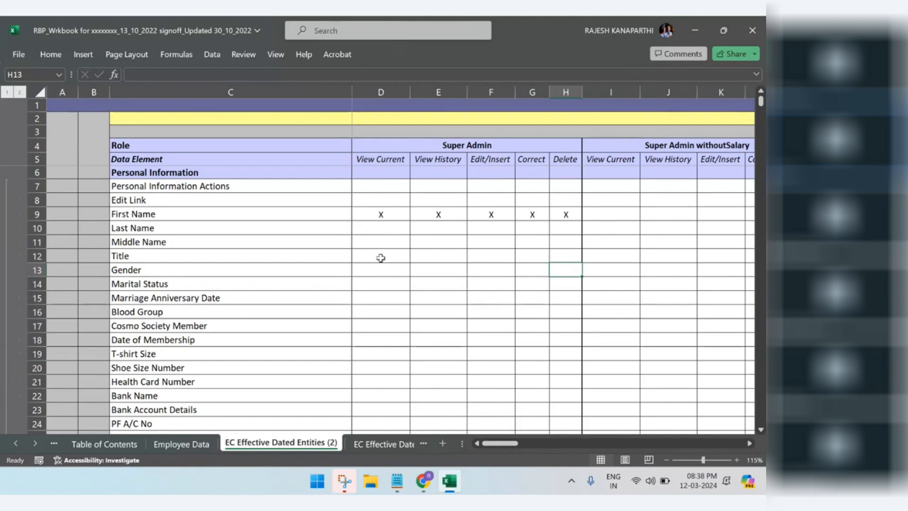
Switch to the B65_WI notes in Notepad and add a dashed separator line below the non effective dated entry.
{"action": "left_click", "coordinate": [336, 401]}
{"action": "scroll", "coordinate": [270, 368], "scroll_direction": "down", "scroll_amount": 1}
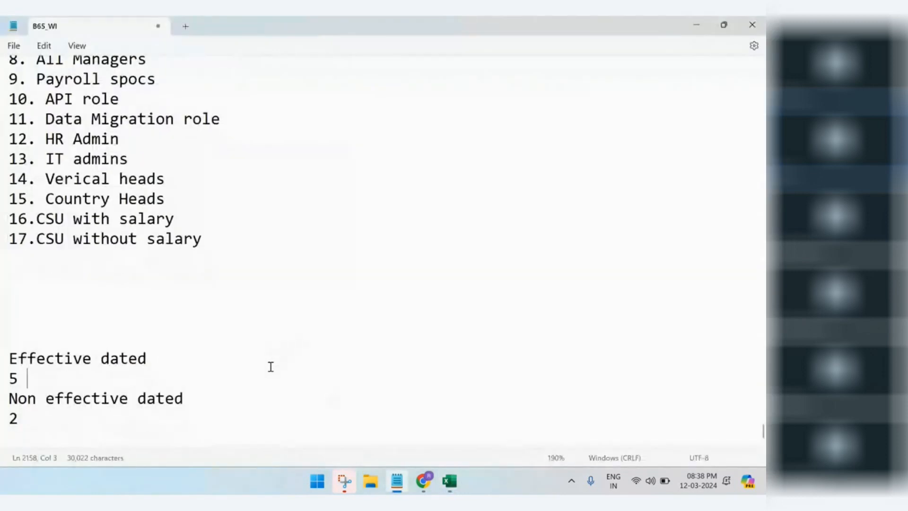
{"action": "left_click", "coordinate": [148, 432]}
{"action": "type", "text": "-----------------------------"}
{"action": "key", "text": "Return"}
Add the all-capitals heading IMPLEMENTATION below the separator line, followed by blank lines.
{"action": "type", "text": "iMPLEMENTATION"}
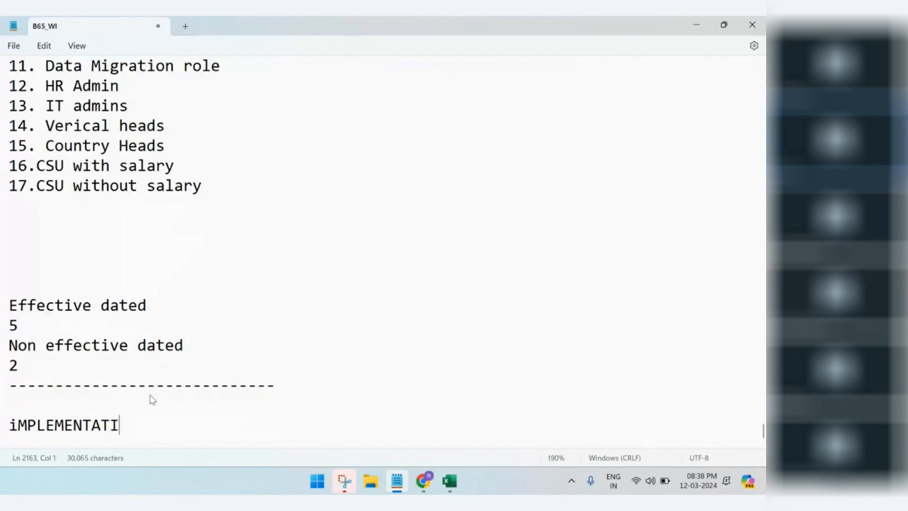
{"action": "key", "text": "Left"}
{"action": "key", "text": "Left"}
{"action": "key", "text": "Left"}
{"action": "key", "text": "Left"}
{"action": "key", "text": "Left"}
{"action": "key", "text": "Left"}
{"action": "key", "text": "Left"}
{"action": "key", "text": "Left"}
{"action": "key", "text": "Left"}
{"action": "key", "text": "Left"}
{"action": "key", "text": "Left"}
{"action": "key", "text": "Left"}
{"action": "key", "text": "Left"}
{"action": "key", "text": "Left"}
{"action": "key", "text": "Right"}
{"action": "key", "text": "BackSpace"}
{"action": "type", "text": "i"}
{"action": "key", "text": "BackSpace"}
{"action": "type", "text": "I"}
{"action": "key", "text": "Right"}
{"action": "key", "text": "Right"}
{"action": "key", "text": "End"}
{"action": "key", "text": "Return"}
{"action": "key", "text": "Return"}
{"action": "key", "text": "Return"}
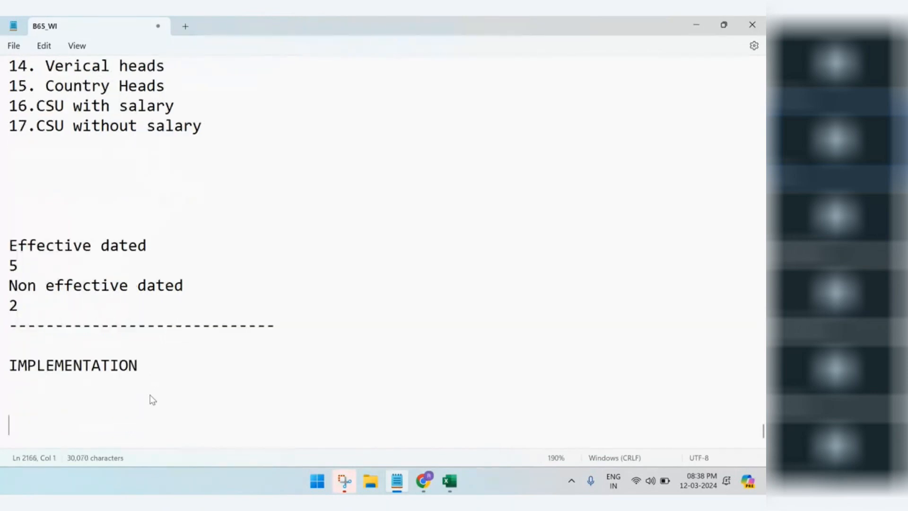
Add the entries I1 and i2 below the IMPLEMENTATION heading, separated by blank lines.
{"action": "type", "text": "P"}
{"action": "key", "text": "BackSpace"}
{"action": "type", "text": "I1"}
{"action": "key", "text": "Return"}
{"action": "key", "text": "Return"}
{"action": "key", "text": "Return"}
{"action": "type", "text": "i2"}
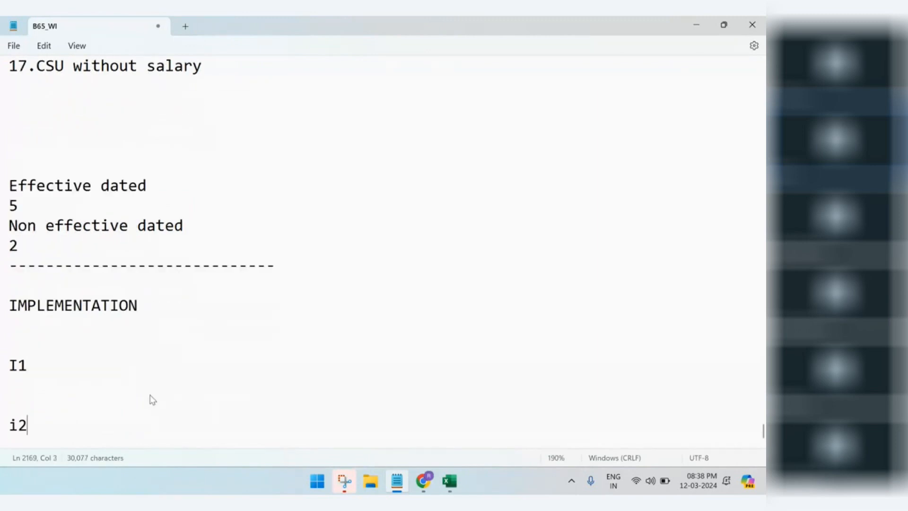
Write BEST PRACTICES on the line directly below I1.
{"action": "key", "text": "Up"}
{"action": "key", "text": "Up"}
{"action": "type", "text": "BEST PRACTOCES"}
{"action": "key", "text": "BackSpace"}
{"action": "key", "text": "BackSpace"}
{"action": "key", "text": "BackSpace"}
{"action": "key", "text": "BackSpace"}
{"action": "type", "text": "ICES"}
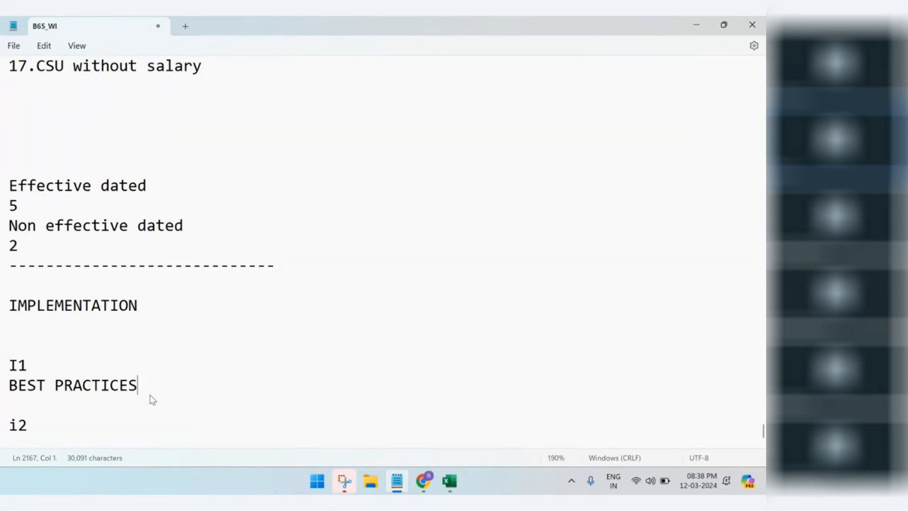
Add the note "-----Present the system and take additional requirements" below BEST PRACTICES.
{"action": "key", "text": "Down"}
{"action": "type", "text": "-----RESE"}
{"action": "key", "text": "BackSpace"}
{"action": "key", "text": "BackSpace"}
{"action": "key", "text": "BackSpace"}
{"action": "key", "text": "BackSpace"}
{"action": "type", "text": "pRES"}
{"action": "key", "text": "BackSpace"}
{"action": "key", "text": "BackSpace"}
{"action": "key", "text": "BackSpace"}
{"action": "key", "text": "BackSpace"}
{"action": "key", "text": "Caps_Lock"}
{"action": "type", "text": "Prese"}
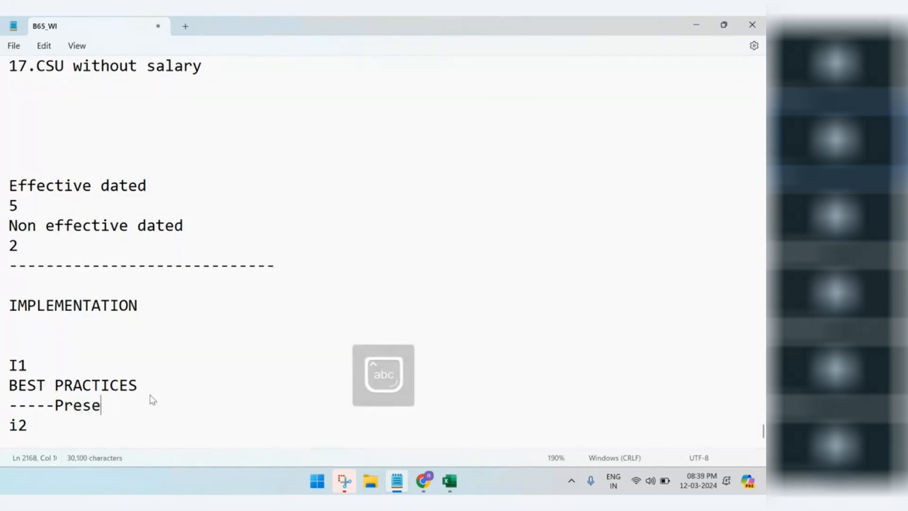
{"action": "type", "text": "nt the system "}
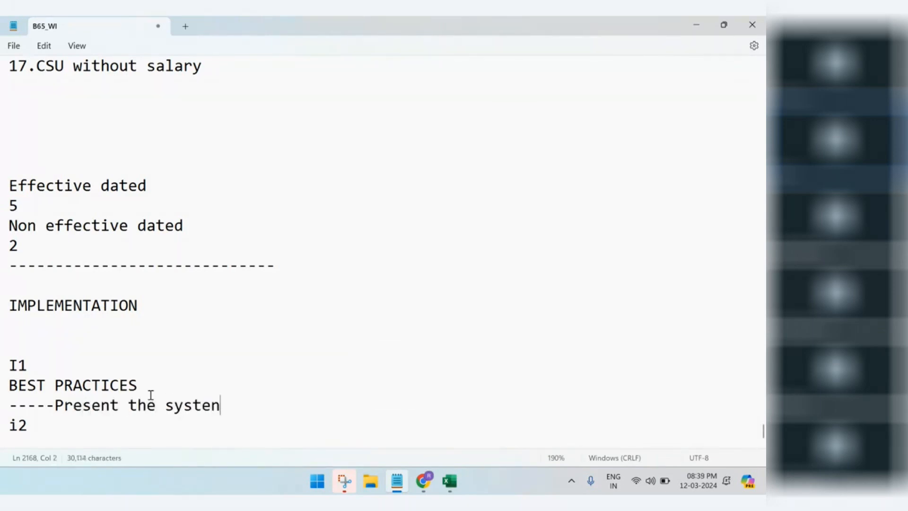
{"action": "type", "text": "and"}
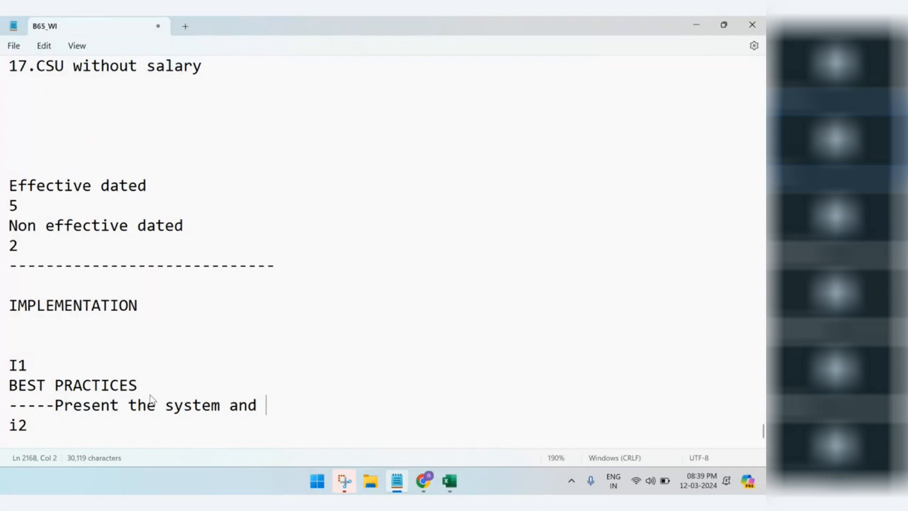
{"action": "type", "text": "take additional requirements"}
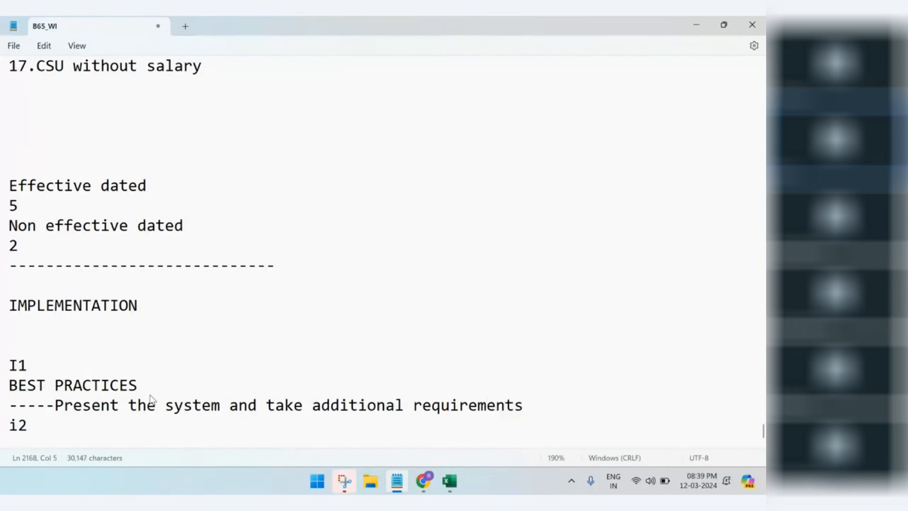
Below i2, add "------->i2," and a line saying we will ask customer which permission is required for whom ?
{"action": "left_click", "coordinate": [60, 420]}
{"action": "key", "text": "Return"}
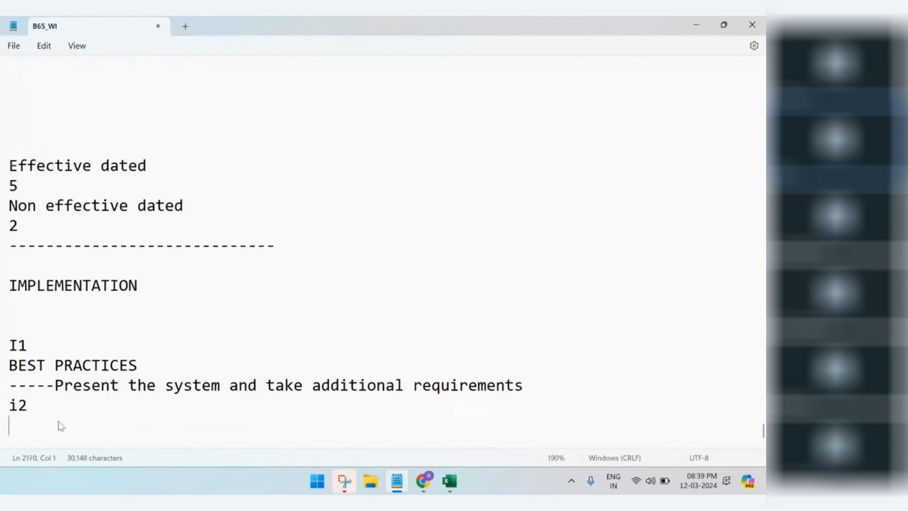
{"action": "type", "text": "------->i2,"}
{"action": "key", "text": "Return"}
{"action": "type", "text": "we will ask"}
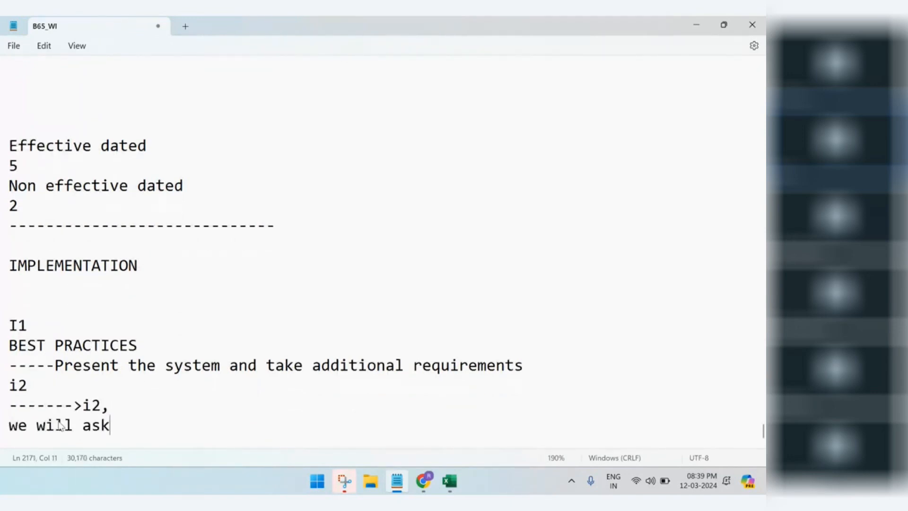
{"action": "type", "text": " customer wh"}
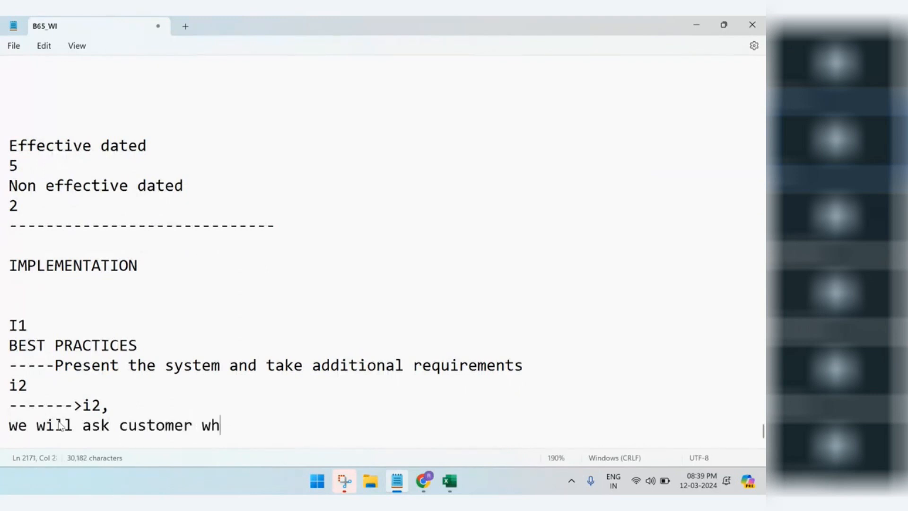
{"action": "type", "text": "i ch permission i"}
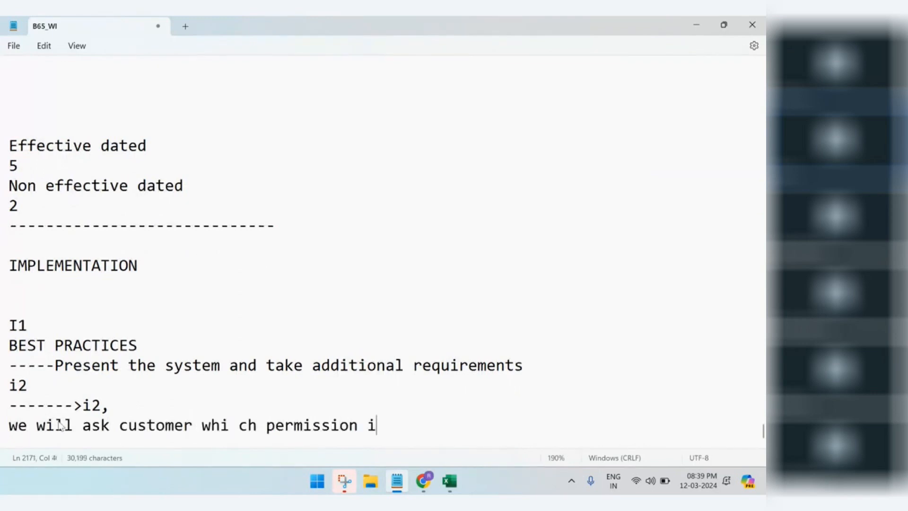
{"action": "type", "text": "s require dfor "}
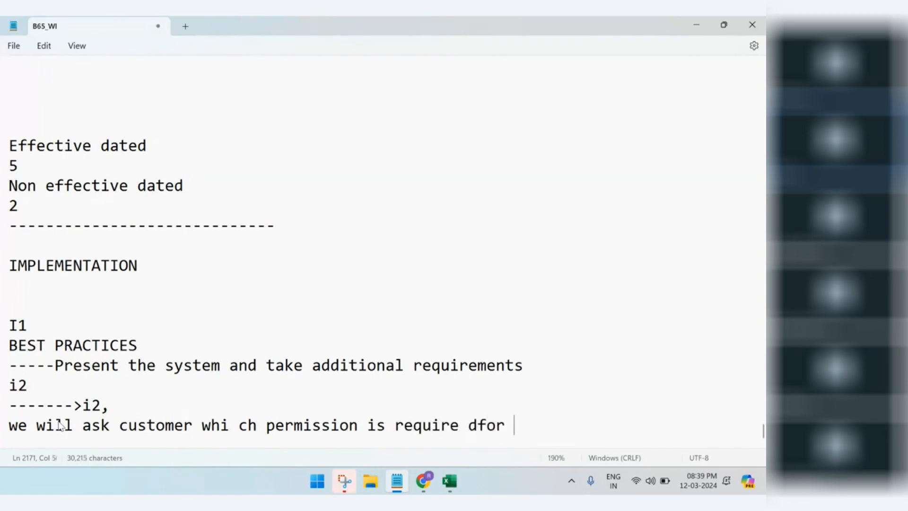
{"action": "type", "text": "whom ?"}
{"action": "key", "text": "Return"}
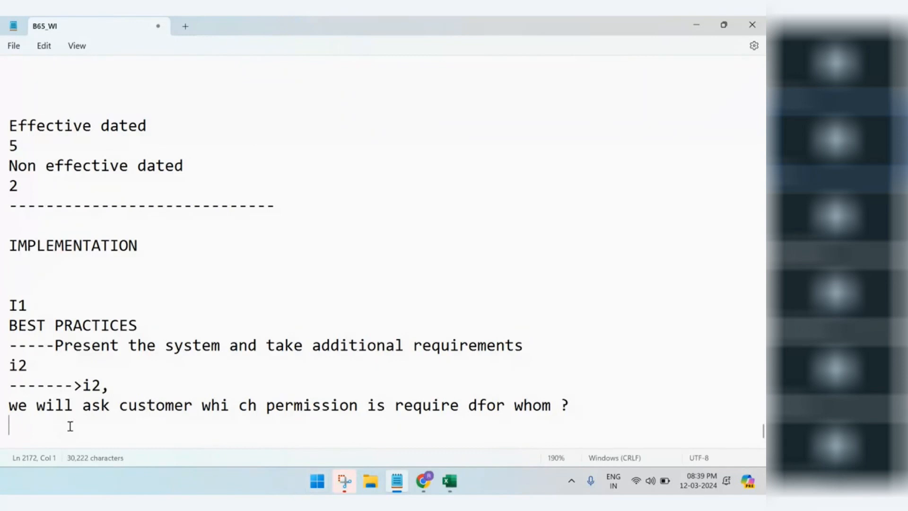
Add the lines "After UAT sign off ----\" and "In production will do" after a blank line, followed by more blank lines.
{"action": "key", "text": "Return"}
{"action": "type", "text": "After UAT "}
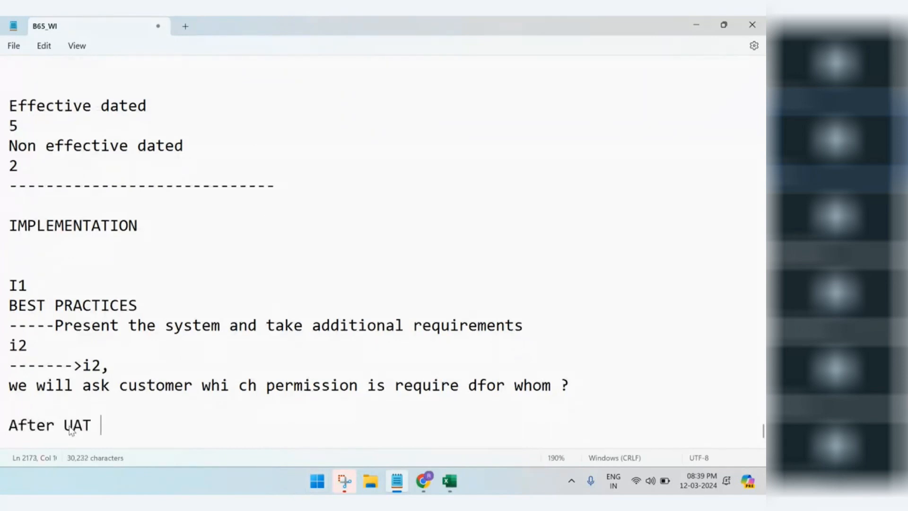
{"action": "type", "text": "sign off "}
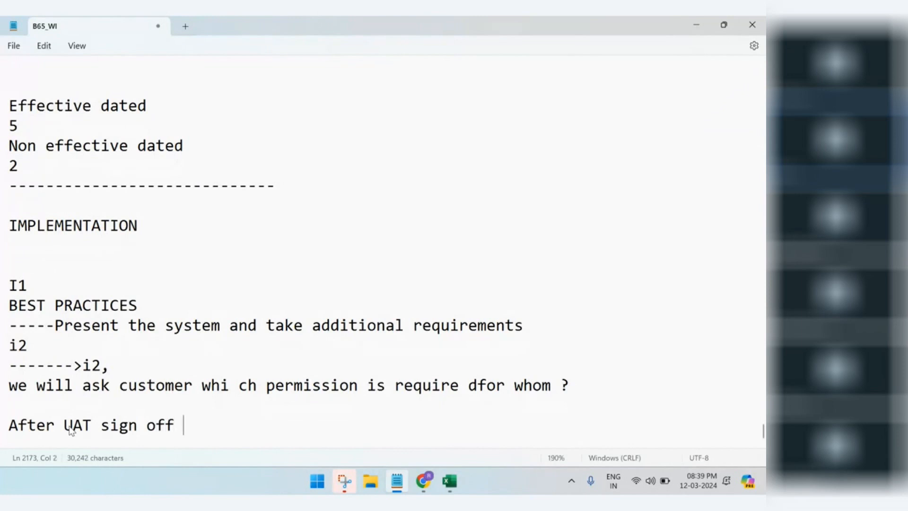
{"action": "type", "text": "----\\"}
{"action": "key", "text": "Return"}
{"action": "type", "text": "In production will do"}
{"action": "key", "text": "Return"}
{"action": "key", "text": "Return"}
{"action": "key", "text": "Return"}
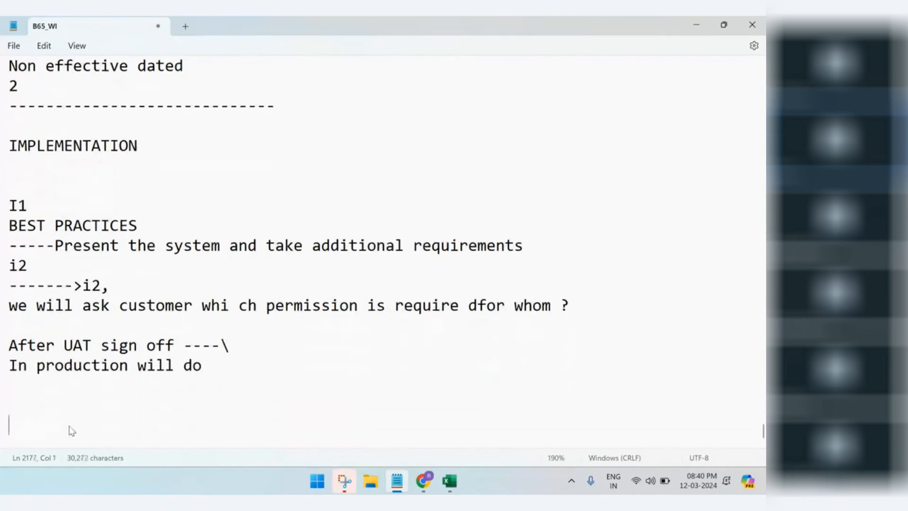
Add the closing note "untill then we will work on only super admin" with "HR OPs accounts." on the line below.
{"action": "type", "text": "untill then w"}
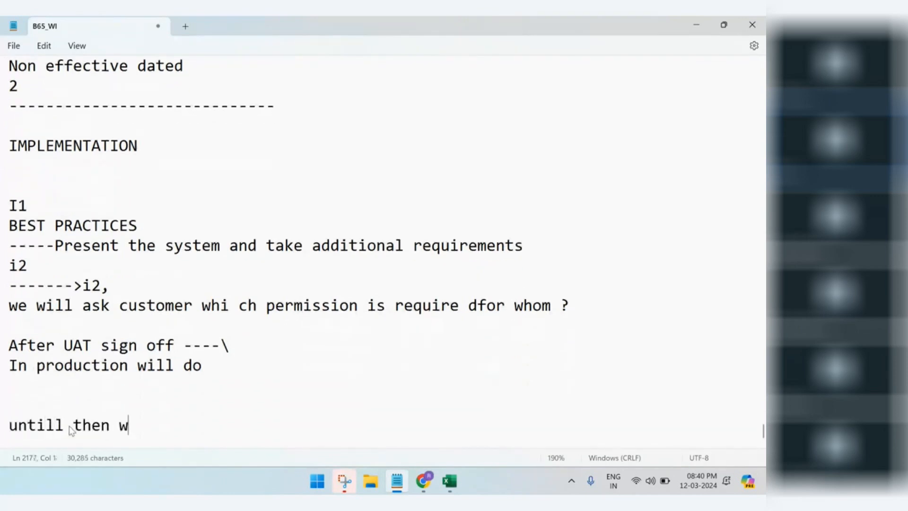
{"action": "type", "text": "e will work on "}
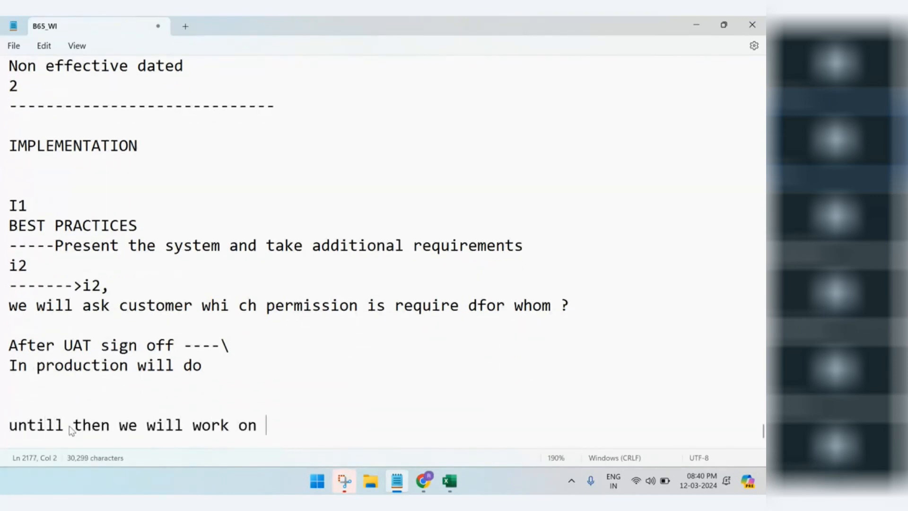
{"action": "type", "text": "only super admin"}
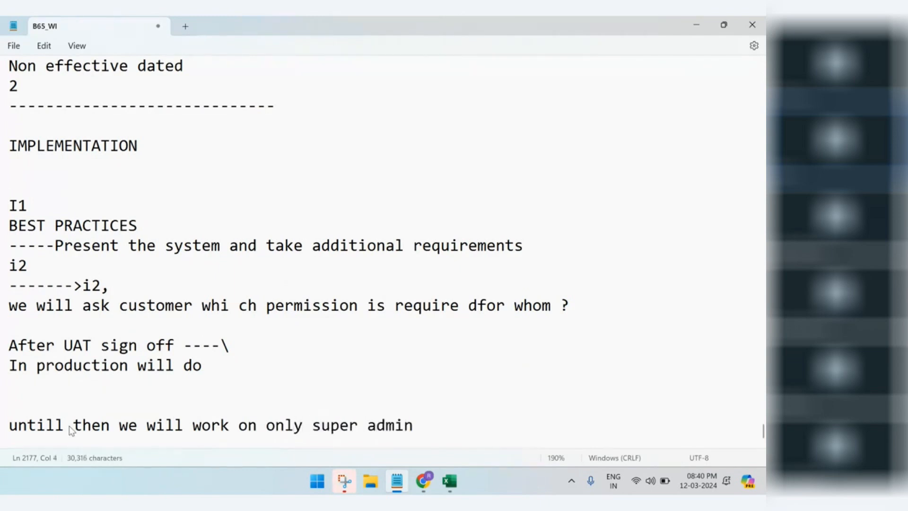
{"action": "key", "text": "Return"}
{"action": "type", "text": "HR "}
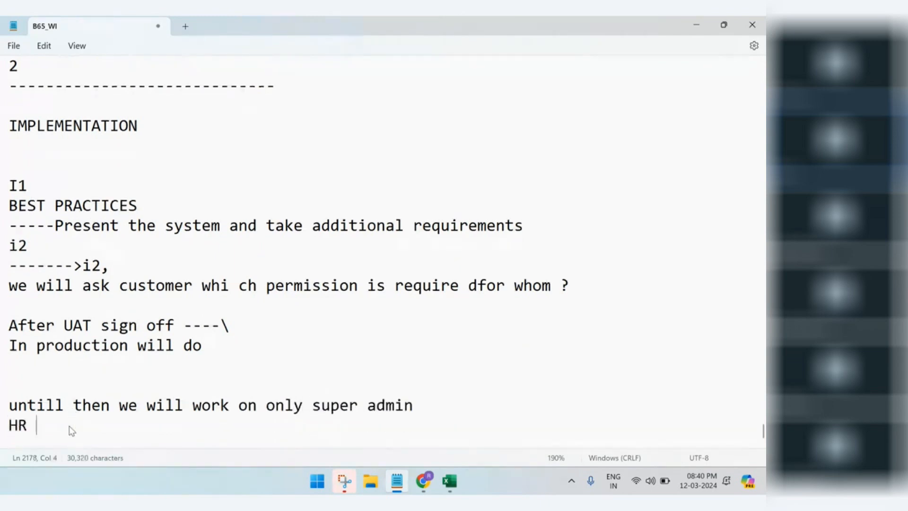
{"action": "type", "text": "OPs accounts."}
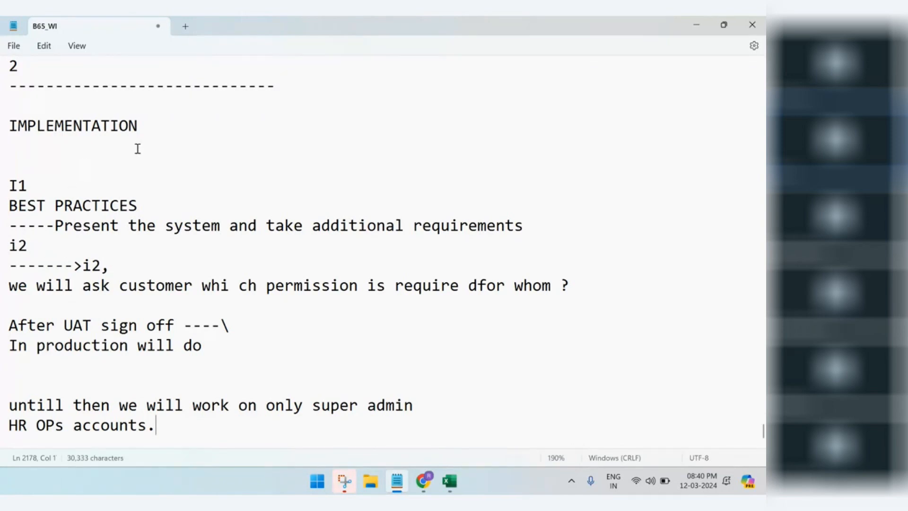
Add the line "12 - 280h" above IMPLEMENTATION, followed by a blank line and a dashed separator line.
{"action": "left_click", "coordinate": [92, 104]}
{"action": "type", "text": "12 - 280jh"}
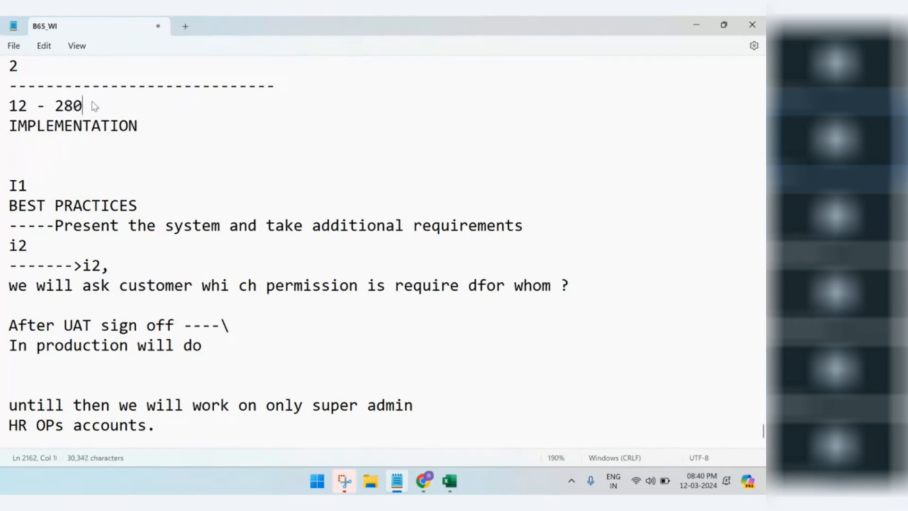
{"action": "key", "text": "BackSpace"}
{"action": "key", "text": "BackSpace"}
{"action": "type", "text": "h"}
{"action": "key", "text": "Return"}
{"action": "key", "text": "Return"}
{"action": "type", "text": "-------------"}
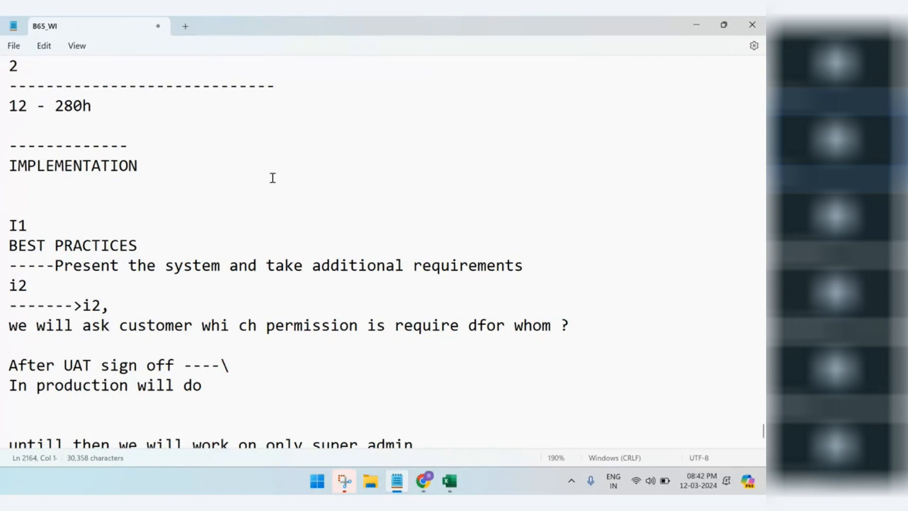
Switch to the RBP workbook in Excel and open its Permission Groups sheet.
{"action": "left_click", "coordinate": [449, 481]}
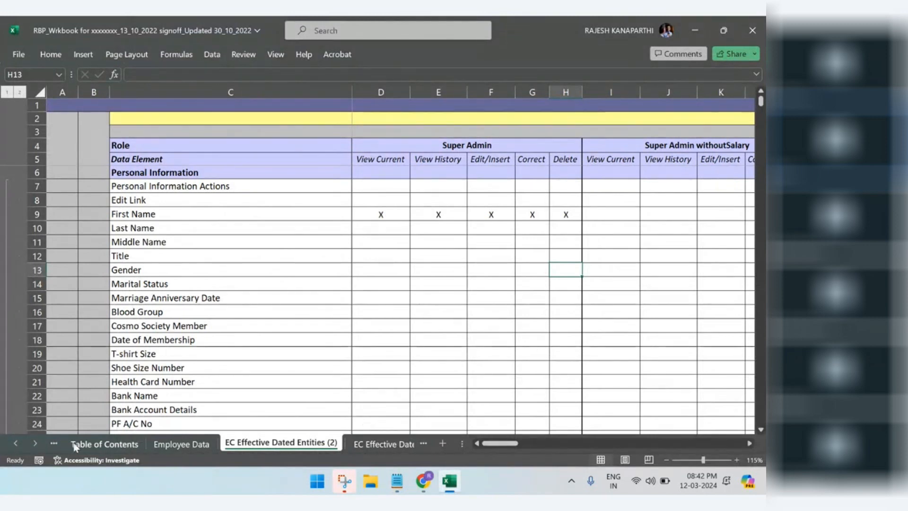
{"action": "left_click", "coordinate": [36, 444]}
{"action": "left_click", "coordinate": [36, 443]}
{"action": "left_click", "coordinate": [36, 443]}
{"action": "left_click", "coordinate": [36, 443]}
{"action": "left_click", "coordinate": [36, 443]}
{"action": "left_click", "coordinate": [36, 443]}
{"action": "left_click", "coordinate": [36, 443]}
{"action": "left_click", "coordinate": [36, 443]}
{"action": "left_click", "coordinate": [36, 443]}
{"action": "left_click", "coordinate": [36, 443]}
{"action": "left_click", "coordinate": [36, 444]}
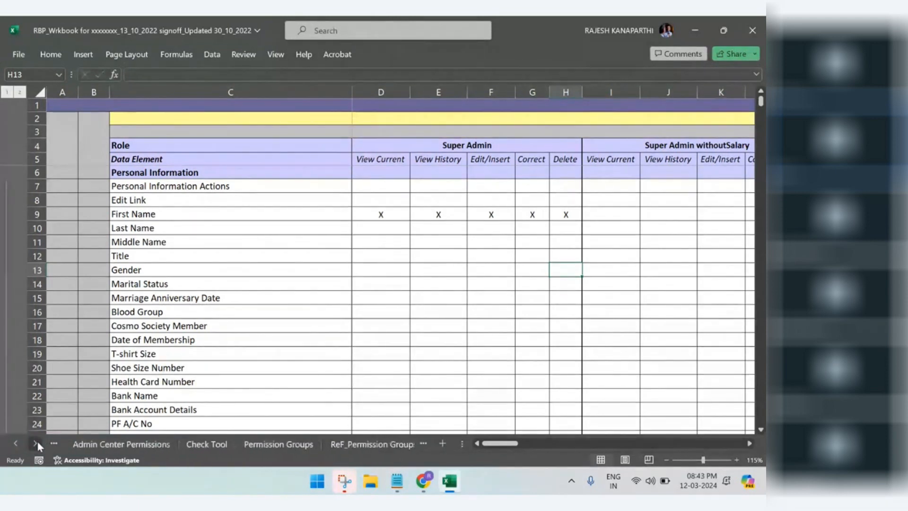
{"action": "left_click", "coordinate": [157, 449]}
{"action": "left_click", "coordinate": [208, 448]}
{"action": "left_click", "coordinate": [260, 450]}
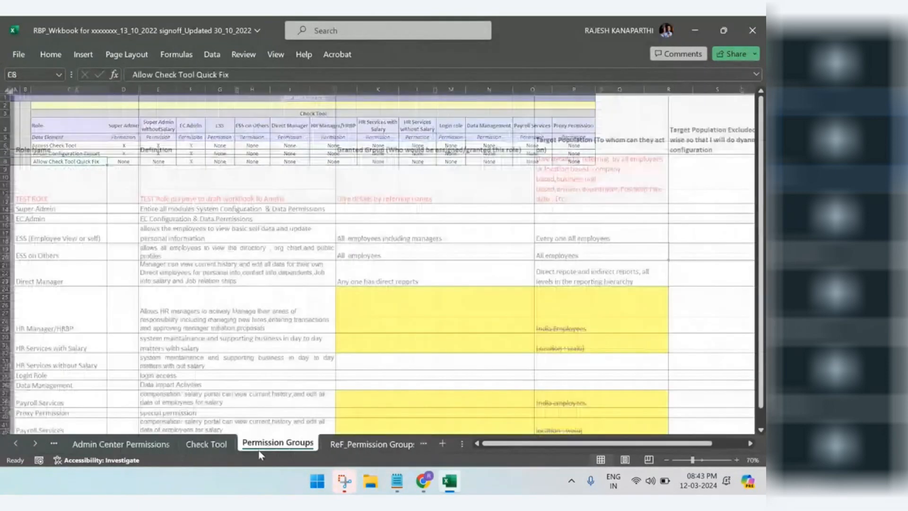
{"action": "left_click", "coordinate": [348, 447]}
{"action": "left_click", "coordinate": [188, 444]}
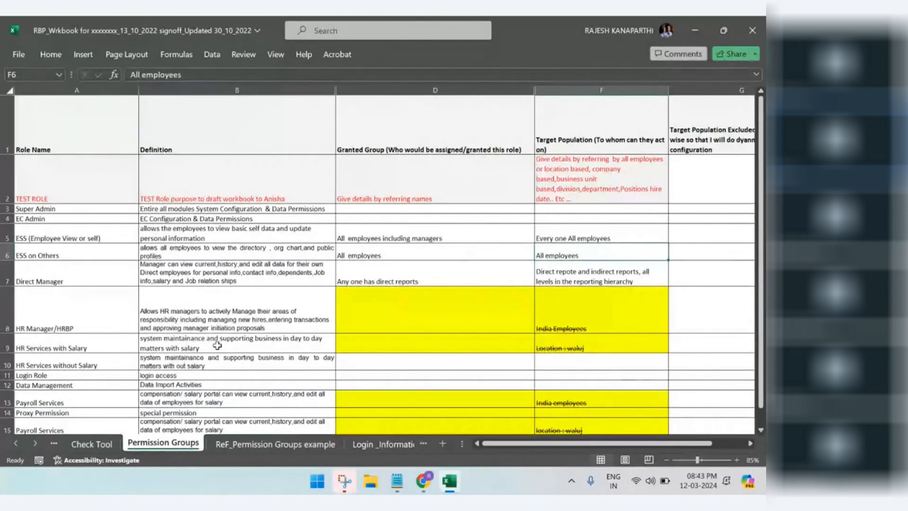
Enlarge the Permission Groups sheet to 130% and review its Role Name and Definition columns.
{"action": "left_click", "coordinate": [737, 460]}
{"action": "left_click", "coordinate": [737, 460]}
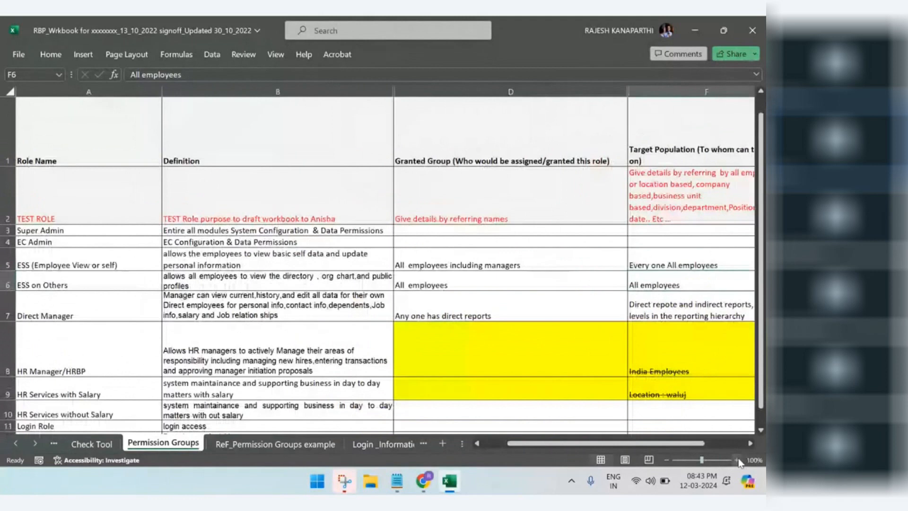
{"action": "left_click", "coordinate": [737, 461]}
{"action": "left_click", "coordinate": [737, 460]}
{"action": "left_click", "coordinate": [738, 461]}
{"action": "left_click_drag", "start_coordinate": [653, 444], "coordinate": [548, 444]}
{"action": "scroll", "coordinate": [313, 281], "scroll_direction": "up", "scroll_amount": 2}
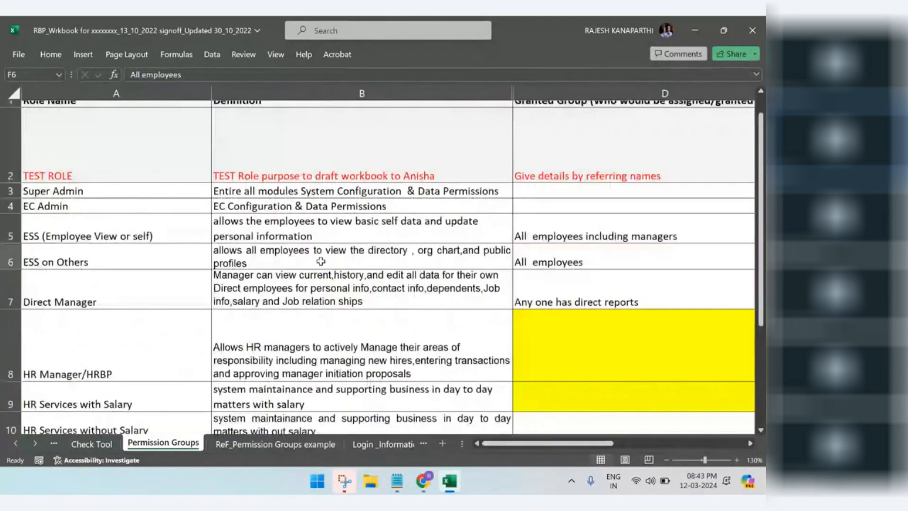
{"action": "scroll", "coordinate": [321, 259], "scroll_direction": "up", "scroll_amount": 1}
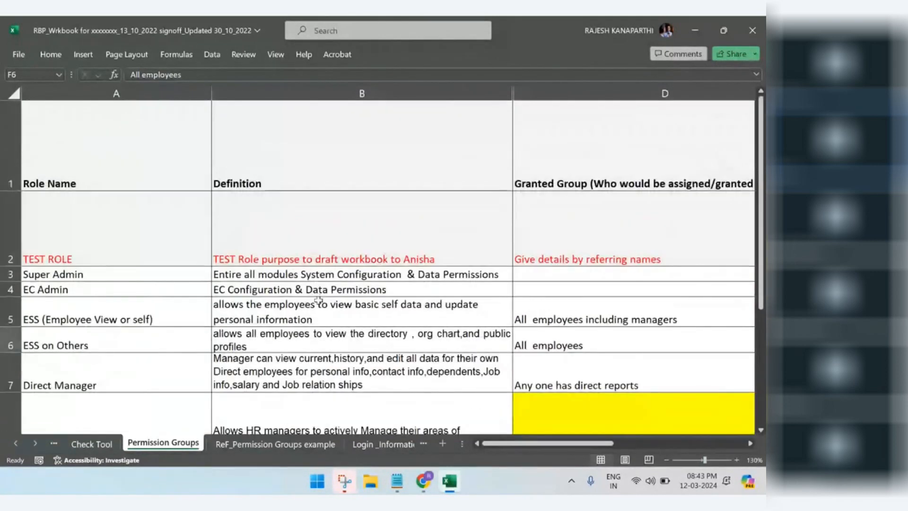
{"action": "left_click", "coordinate": [313, 300]}
{"action": "left_click_drag", "start_coordinate": [83, 142], "coordinate": [78, 367]}
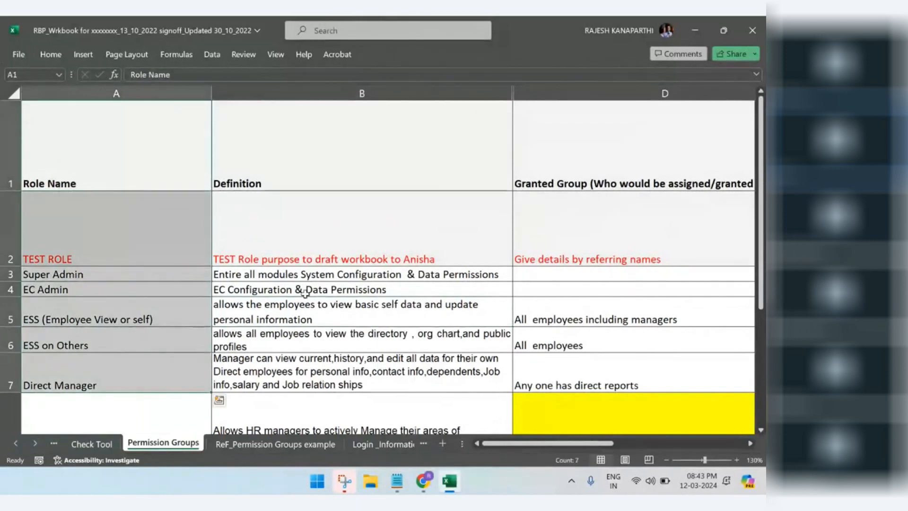
{"action": "left_click", "coordinate": [307, 292]}
{"action": "left_click_drag", "start_coordinate": [288, 144], "coordinate": [291, 340]}
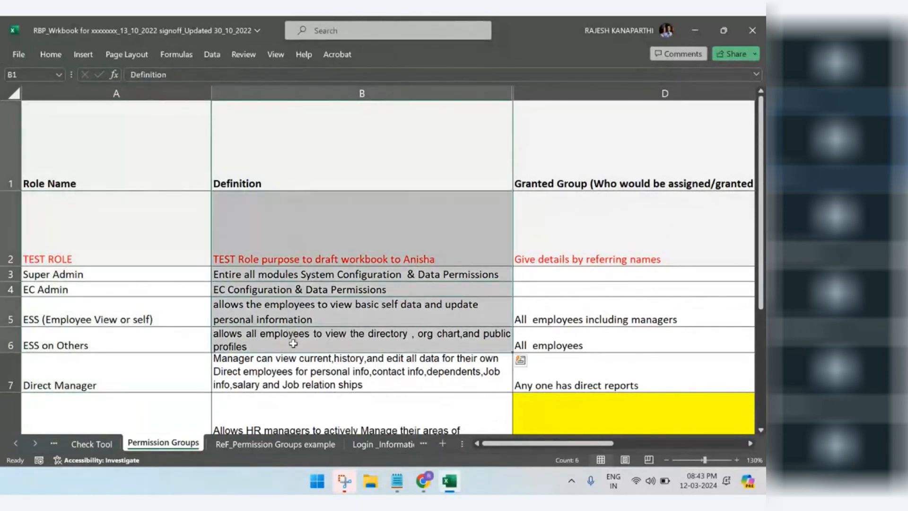
Examine the Granted Group, Target Population and Target Population Excluded columns of the permission groups.
{"action": "left_click", "coordinate": [587, 289]}
{"action": "left_click", "coordinate": [567, 166]}
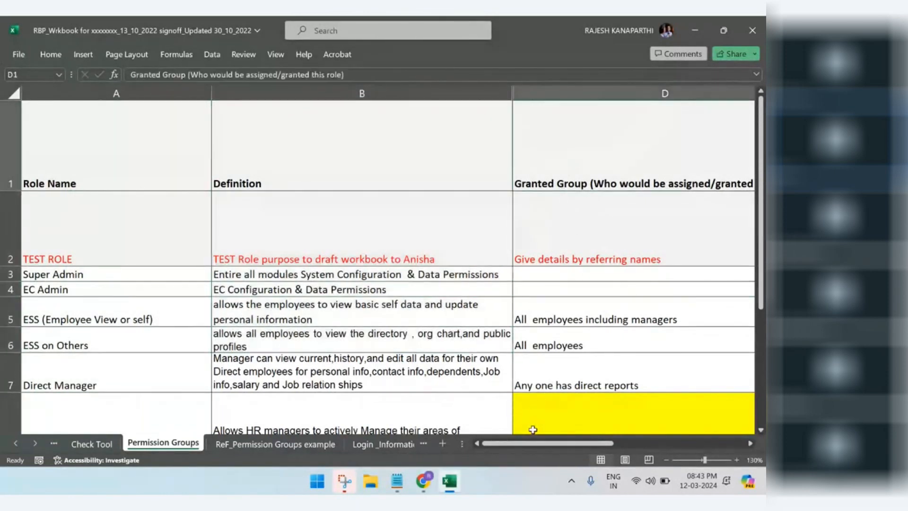
{"action": "left_click_drag", "start_coordinate": [530, 446], "coordinate": [631, 446]}
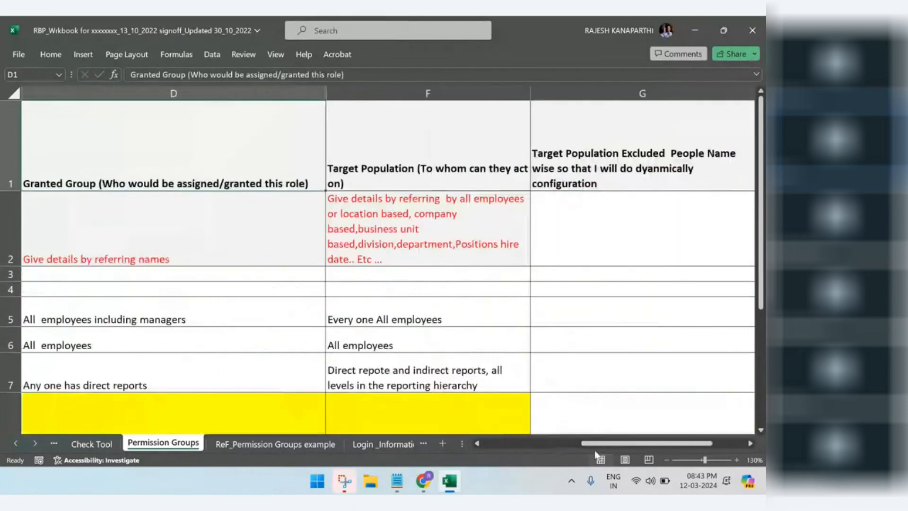
{"action": "left_click", "coordinate": [445, 136]}
{"action": "left_click", "coordinate": [634, 94]}
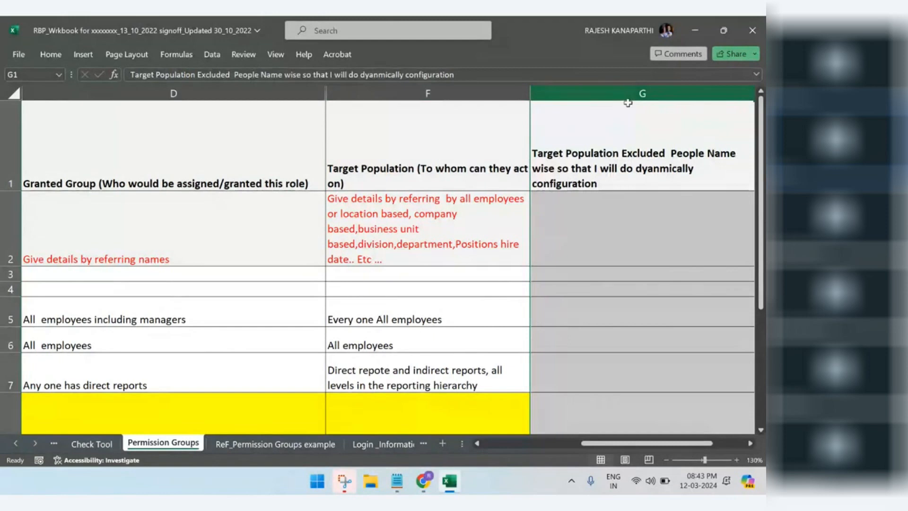
{"action": "left_click_drag", "start_coordinate": [612, 445], "coordinate": [490, 438]}
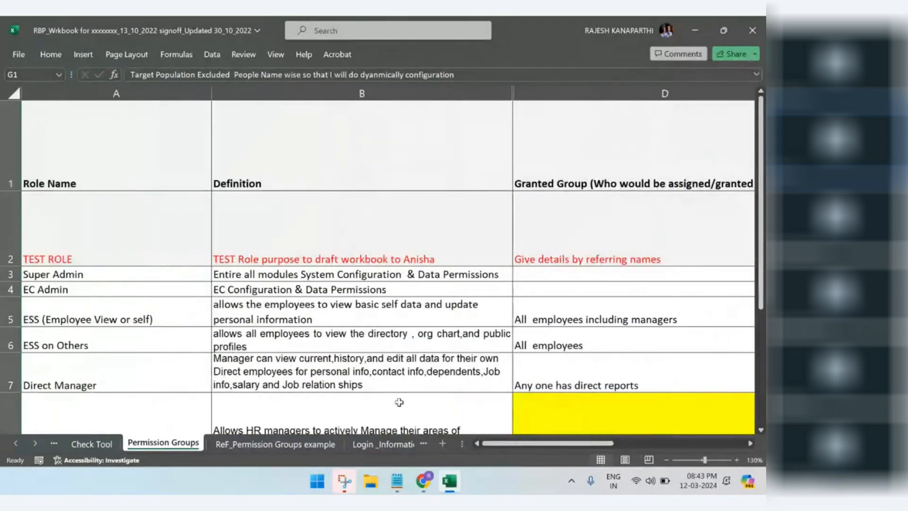
Review the role names listed from TEST ROLE and Super Admin downwards.
{"action": "left_click", "coordinate": [89, 235]}
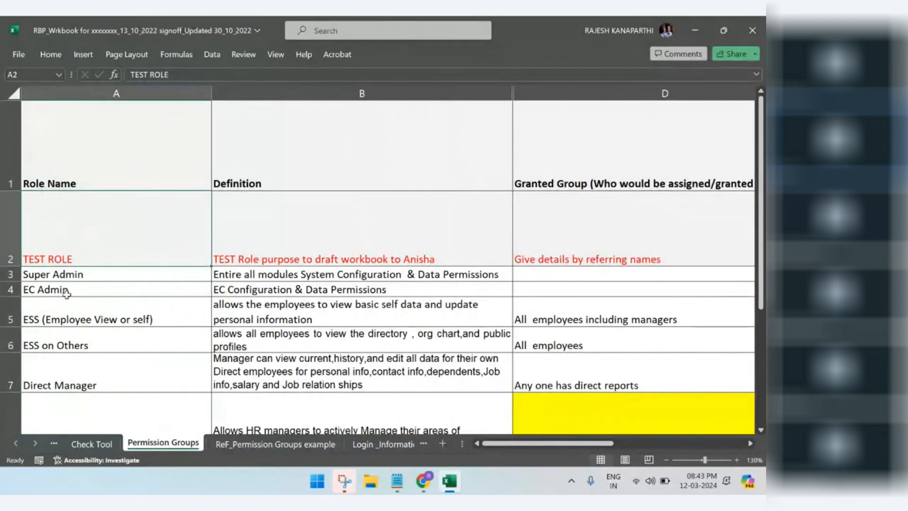
{"action": "left_click", "coordinate": [75, 276]}
{"action": "left_click_drag", "start_coordinate": [74, 276], "coordinate": [88, 405]}
{"action": "scroll", "coordinate": [87, 405], "scroll_direction": "up", "scroll_amount": 1}
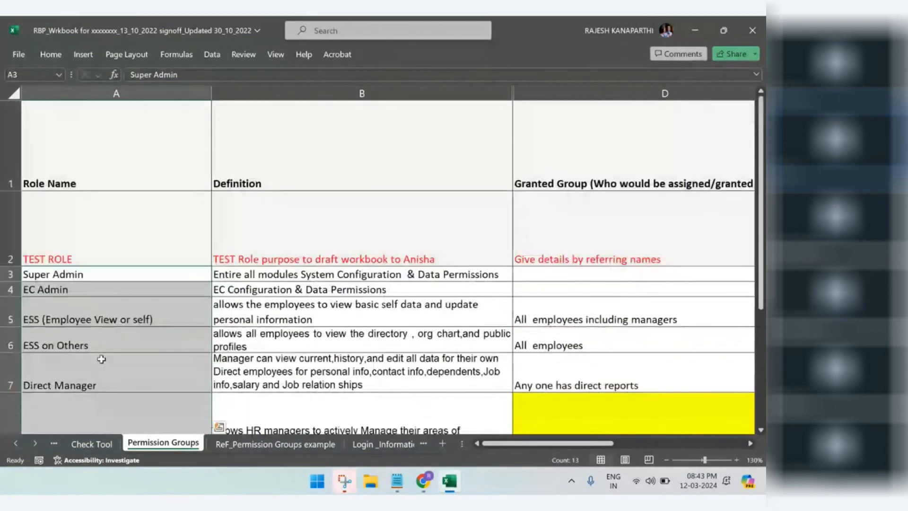
Shorten the TEST ROLE definition to "TEST Role purpose to draft workbook" by removing the trailing "to" and the person's name.
{"action": "left_click", "coordinate": [348, 222]}
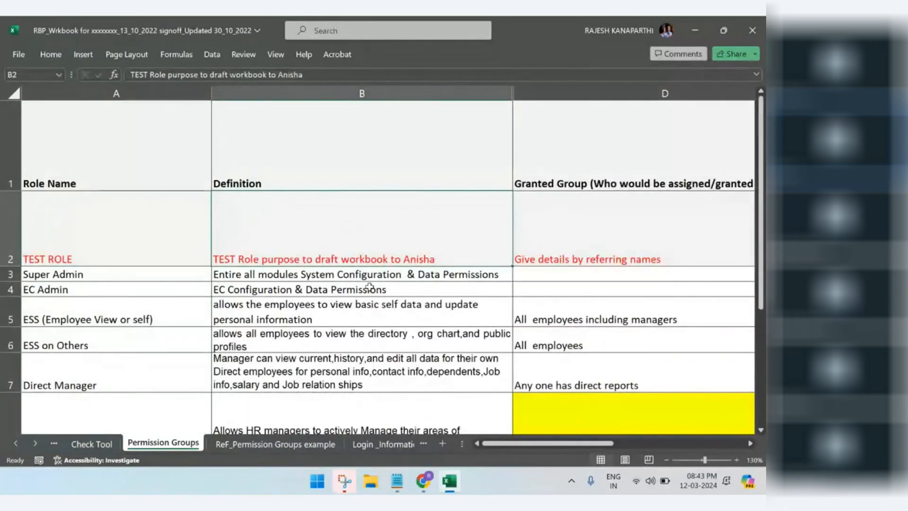
{"action": "double_click", "coordinate": [426, 259]}
{"action": "double_click", "coordinate": [425, 259]}
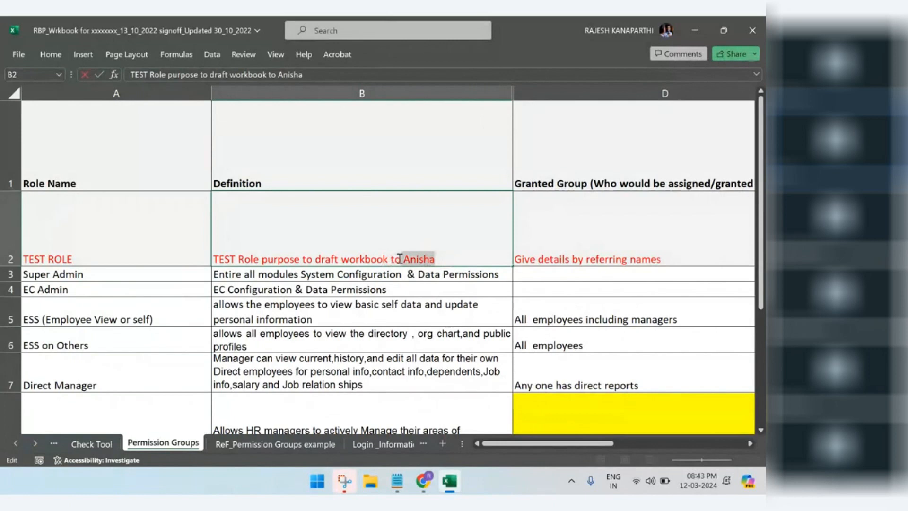
{"action": "key", "text": "BackSpace"}
{"action": "left_click", "coordinate": [450, 312]}
{"action": "left_click", "coordinate": [358, 355]}
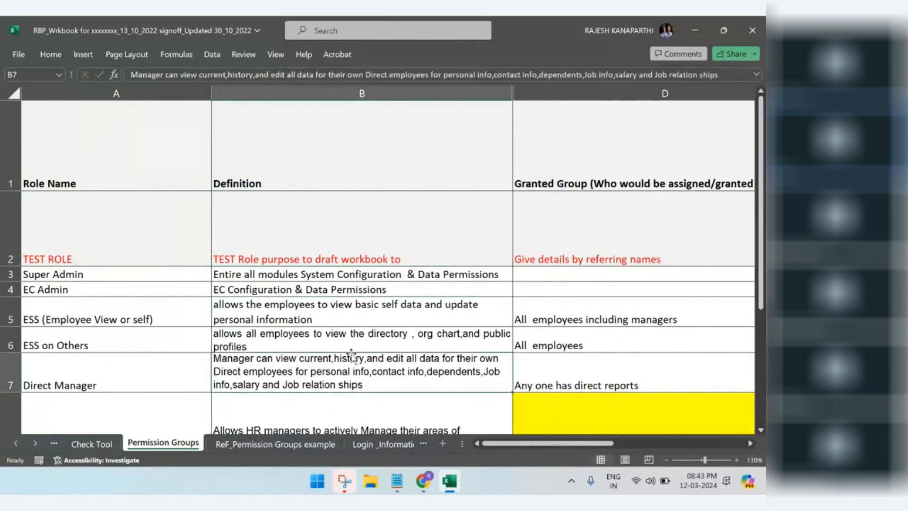
{"action": "left_click", "coordinate": [391, 256]}
{"action": "double_click", "coordinate": [391, 256]}
{"action": "key", "text": "BackSpace"}
{"action": "left_click", "coordinate": [379, 308]}
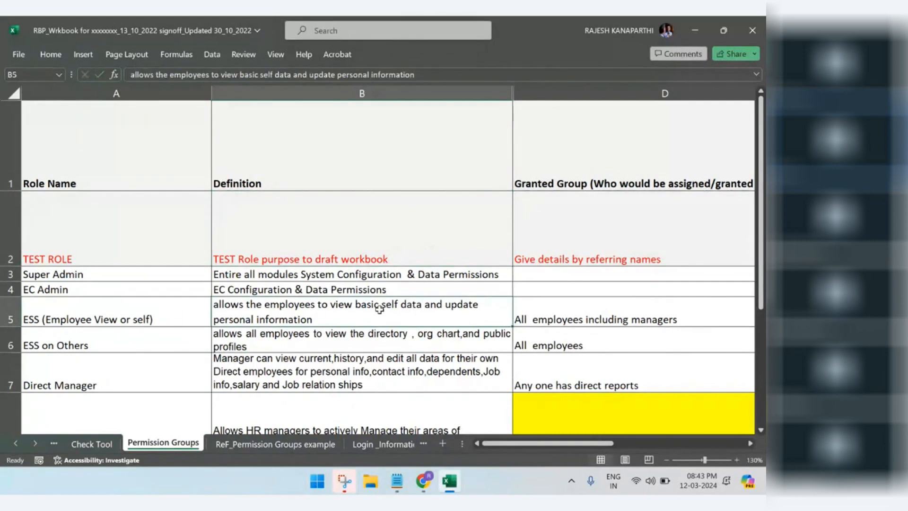
Read the definitions of the Super Admin, EC Admin and ESS on Others roles.
{"action": "scroll", "coordinate": [380, 308], "scroll_direction": "down", "scroll_amount": 1}
{"action": "scroll", "coordinate": [379, 308], "scroll_direction": "up", "scroll_amount": 1}
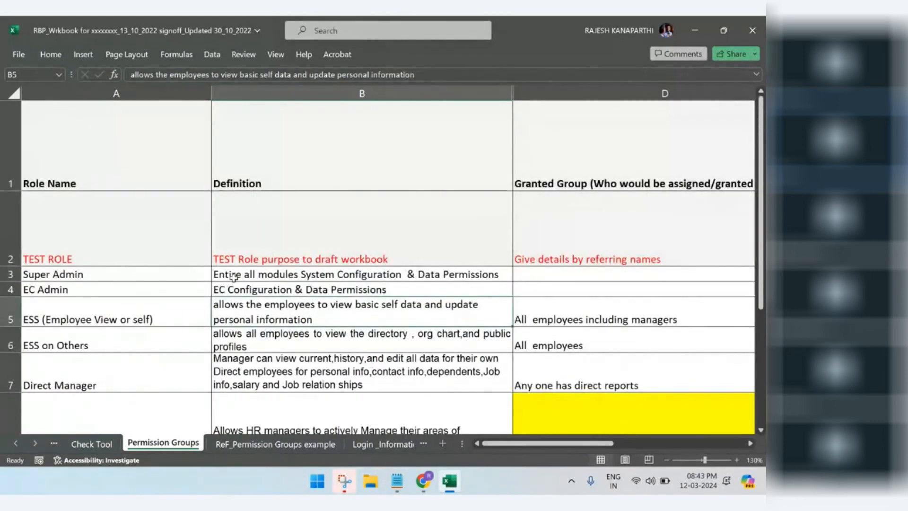
{"action": "left_click_drag", "start_coordinate": [234, 276], "coordinate": [485, 277]}
{"action": "left_click", "coordinate": [280, 289]}
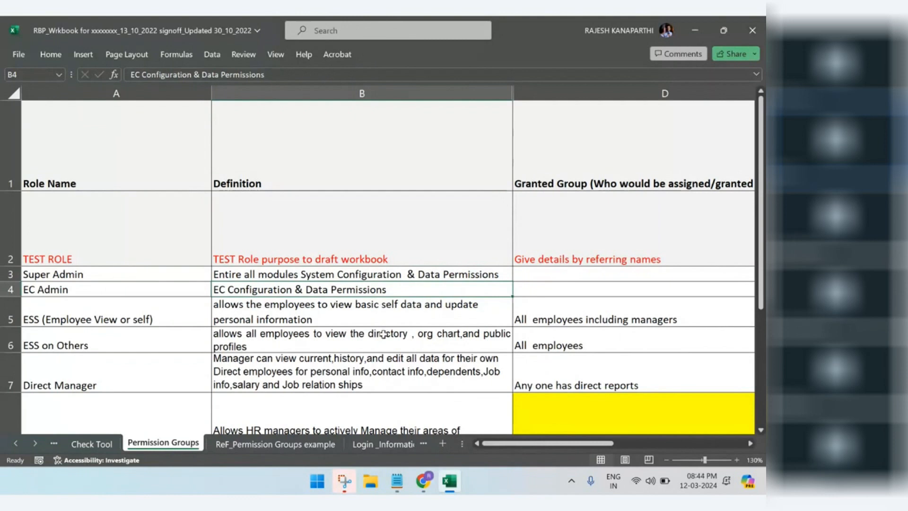
{"action": "scroll", "coordinate": [384, 334], "scroll_direction": "down", "scroll_amount": 2}
{"action": "scroll", "coordinate": [384, 334], "scroll_direction": "up", "scroll_amount": 2}
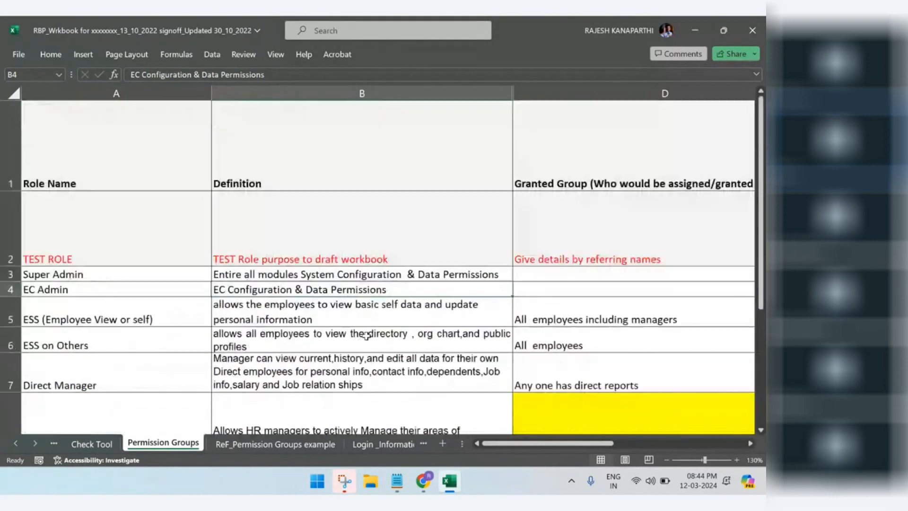
{"action": "left_click_drag", "start_coordinate": [366, 293], "coordinate": [367, 304]}
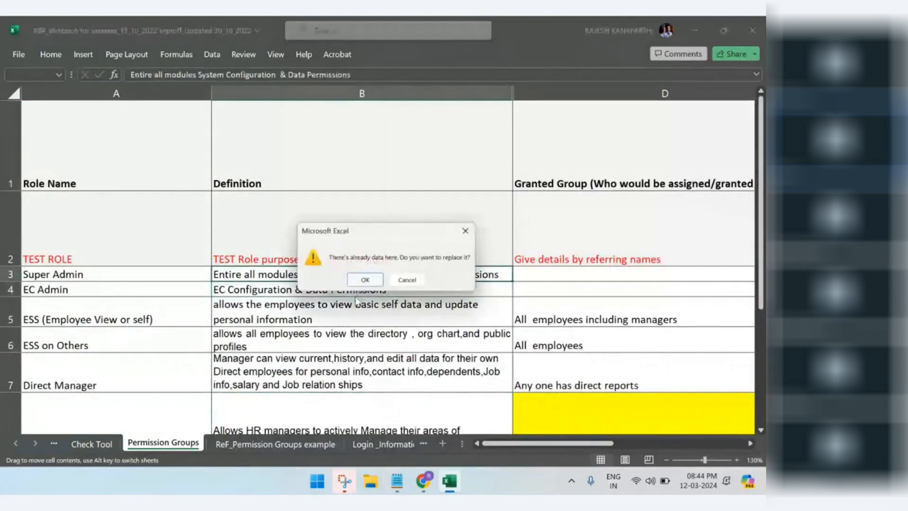
{"action": "left_click", "coordinate": [409, 280]}
{"action": "left_click", "coordinate": [409, 331]}
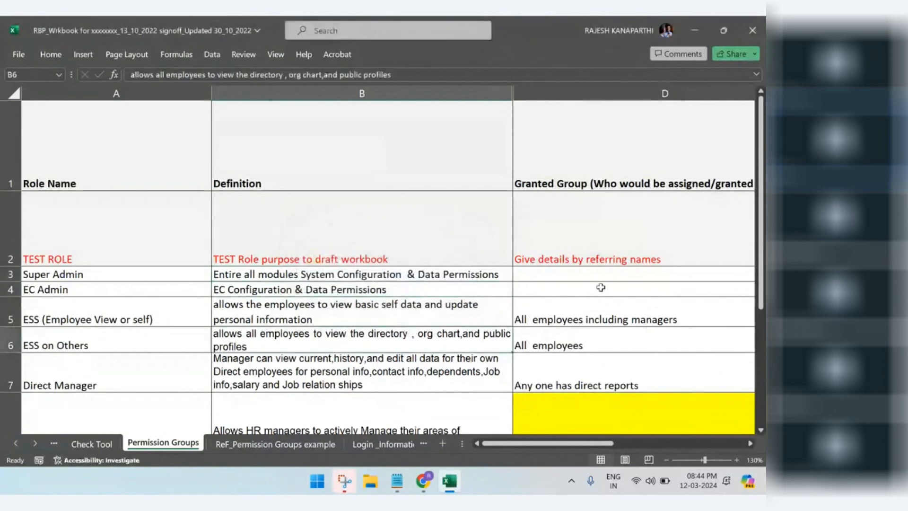
Check the granted group guidance for TEST ROLE and the granted group and target population of the ESS (Employee View or self) role.
{"action": "left_click", "coordinate": [633, 244]}
{"action": "scroll", "coordinate": [639, 317], "scroll_direction": "down", "scroll_amount": 2}
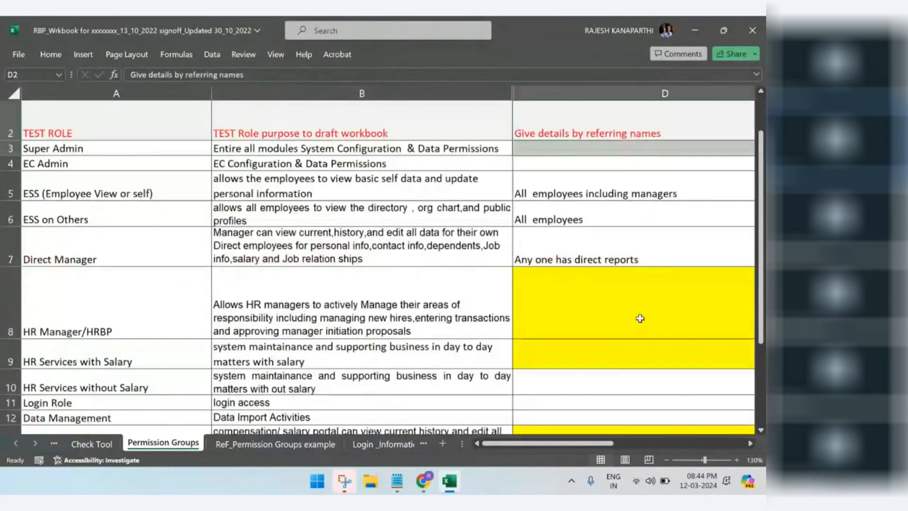
{"action": "scroll", "coordinate": [560, 422], "scroll_direction": "right", "scroll_amount": 3}
{"action": "scroll", "coordinate": [560, 423], "scroll_direction": "left", "scroll_amount": 3}
{"action": "left_click", "coordinate": [149, 141]}
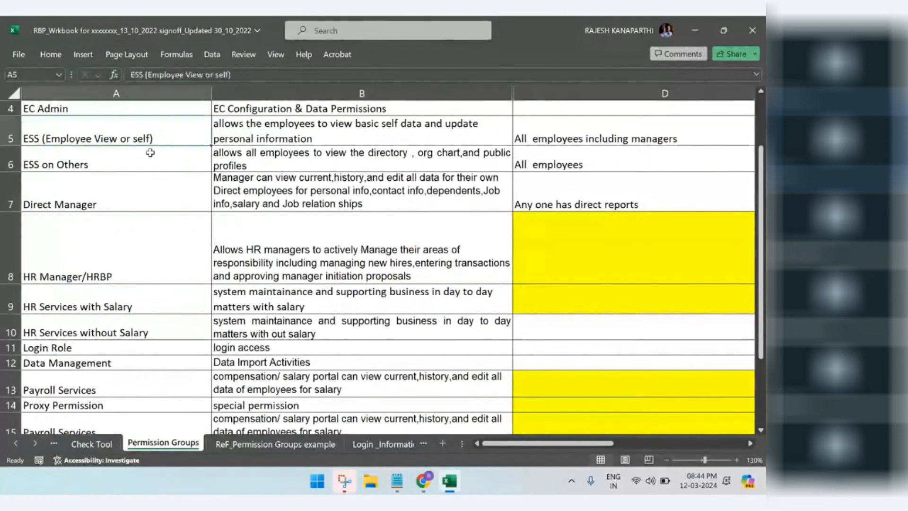
{"action": "left_click", "coordinate": [647, 140]}
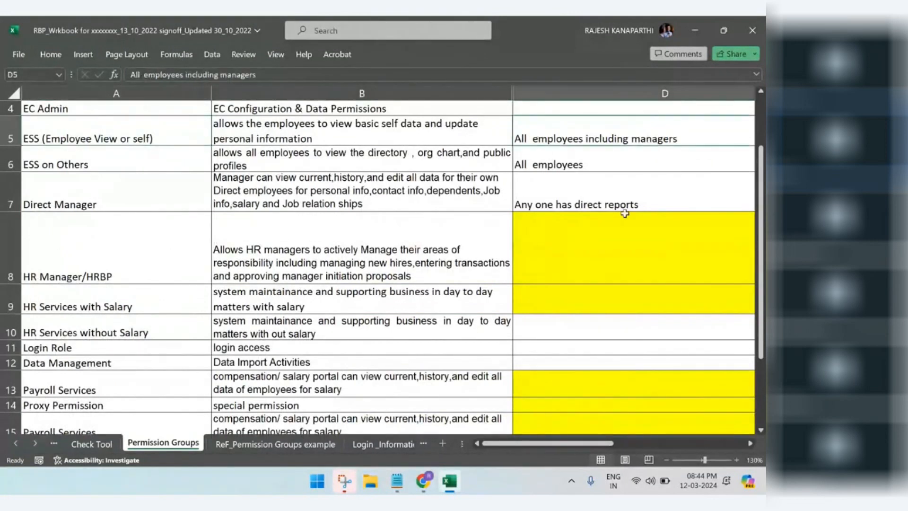
{"action": "left_click_drag", "start_coordinate": [574, 444], "coordinate": [662, 446]}
{"action": "scroll", "coordinate": [594, 360], "scroll_direction": "up", "scroll_amount": 2}
{"action": "left_click", "coordinate": [410, 311]}
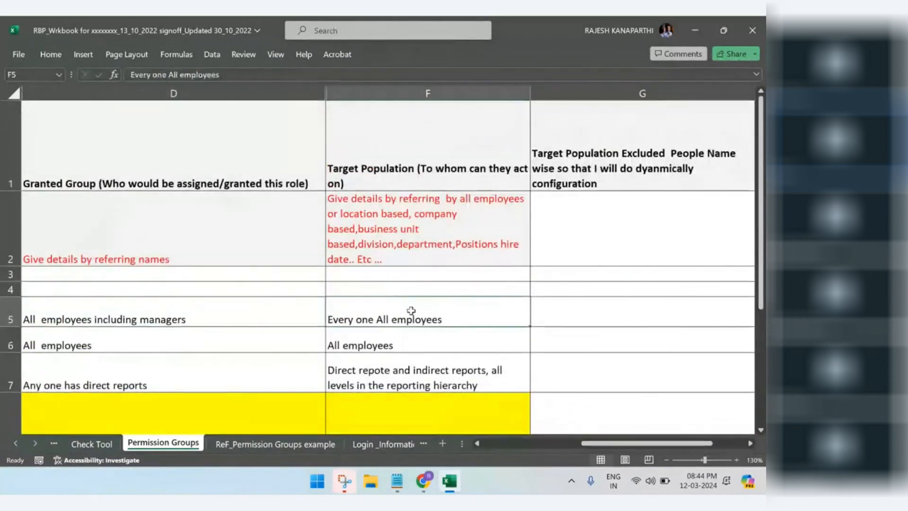
Open the ReF_Permission Groups example sheet at 80% zoom and examine the Super Admin role and its granted group cells.
{"action": "left_click", "coordinate": [288, 446]}
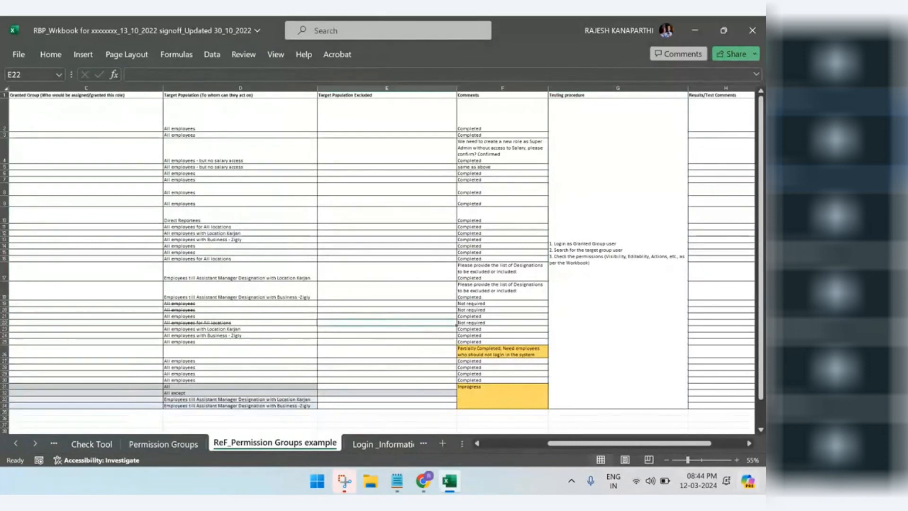
{"action": "left_click", "coordinate": [736, 459]}
{"action": "left_click", "coordinate": [737, 459]}
{"action": "left_click", "coordinate": [737, 460]}
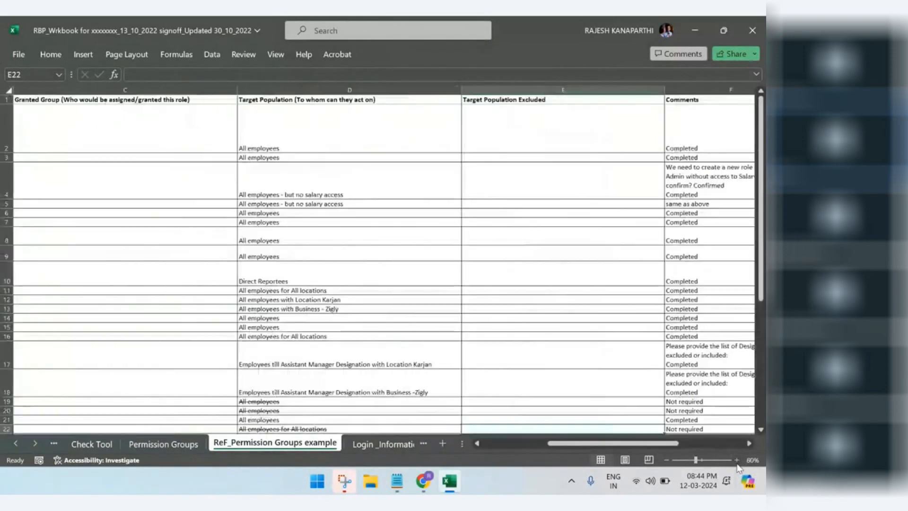
{"action": "left_click_drag", "start_coordinate": [608, 443], "coordinate": [543, 441]}
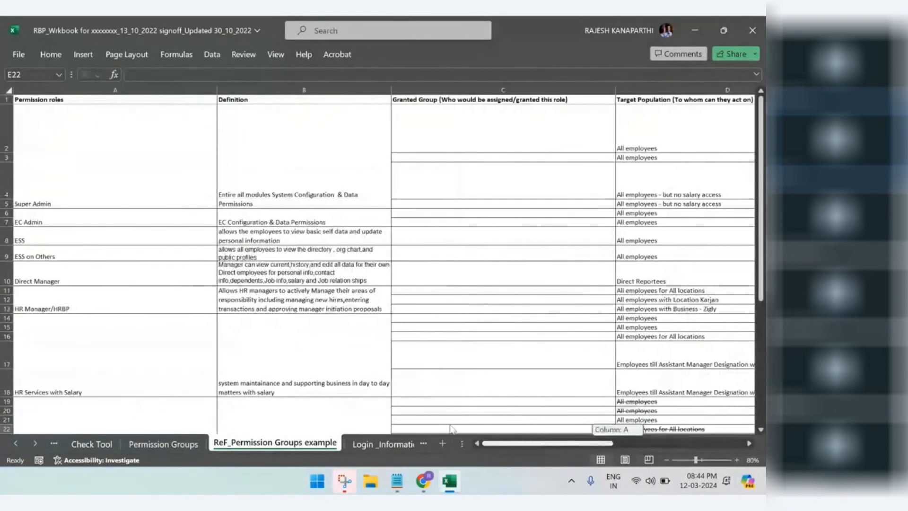
{"action": "left_click", "coordinate": [81, 174]}
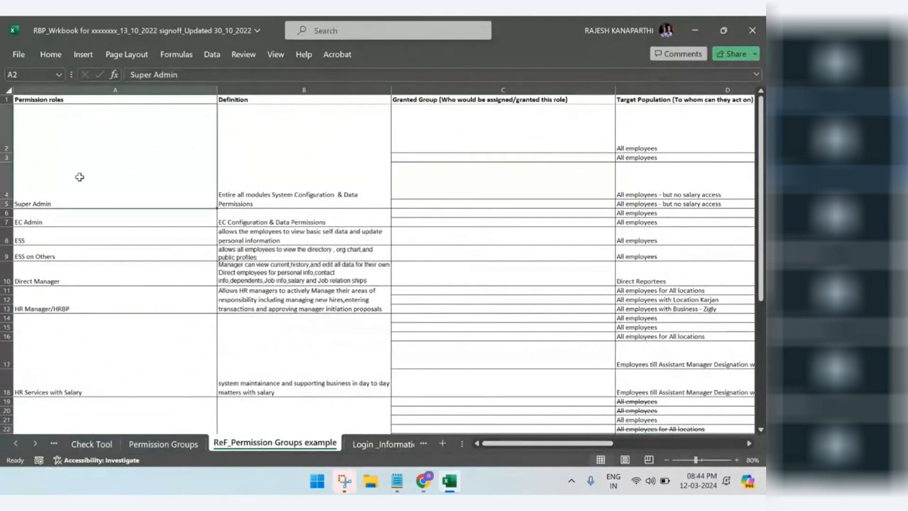
{"action": "left_click", "coordinate": [443, 135]}
{"action": "left_click", "coordinate": [433, 166]}
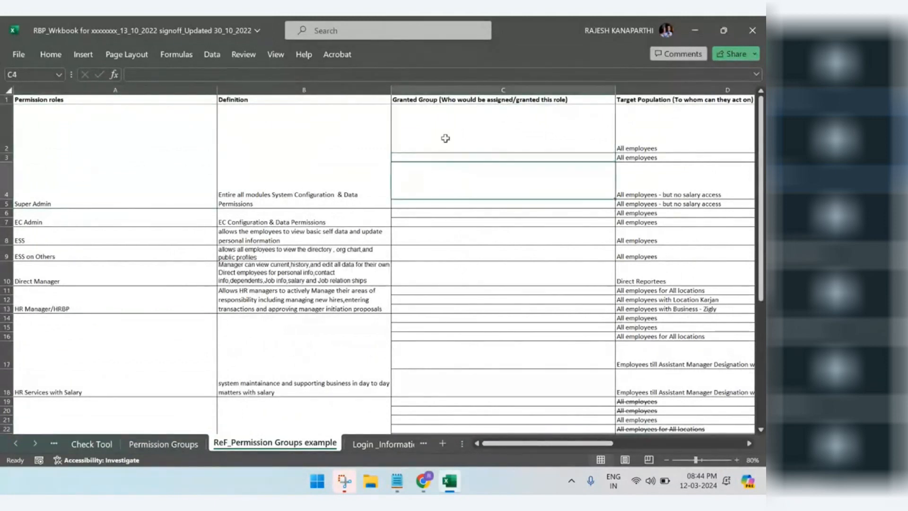
Examine the Super Admin role and each of its granted group cells, C2 through C5.
{"action": "left_click", "coordinate": [107, 201]}
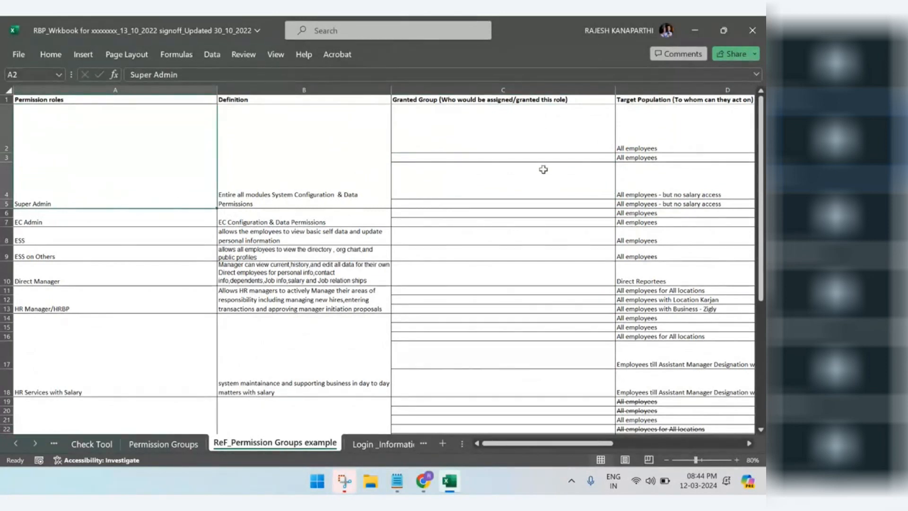
{"action": "left_click", "coordinate": [518, 131]}
{"action": "left_click", "coordinate": [514, 158]}
{"action": "left_click", "coordinate": [506, 180]}
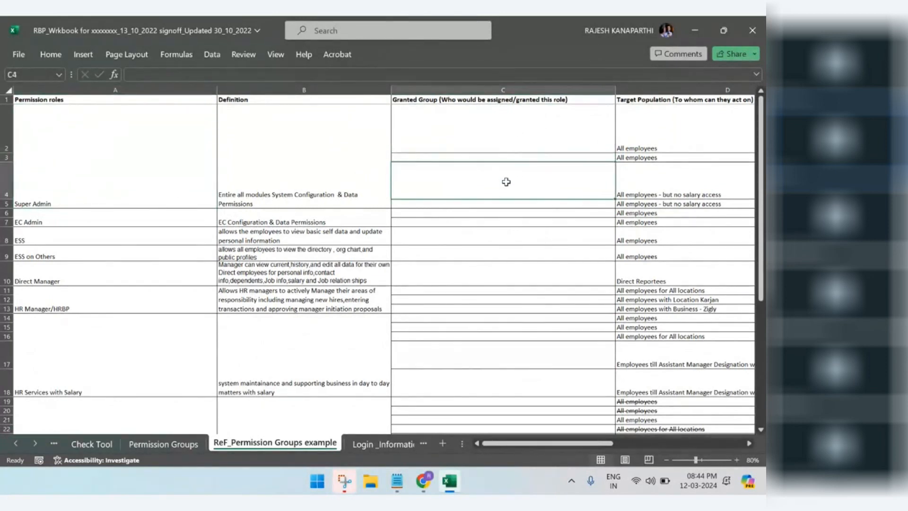
{"action": "left_click", "coordinate": [479, 204]}
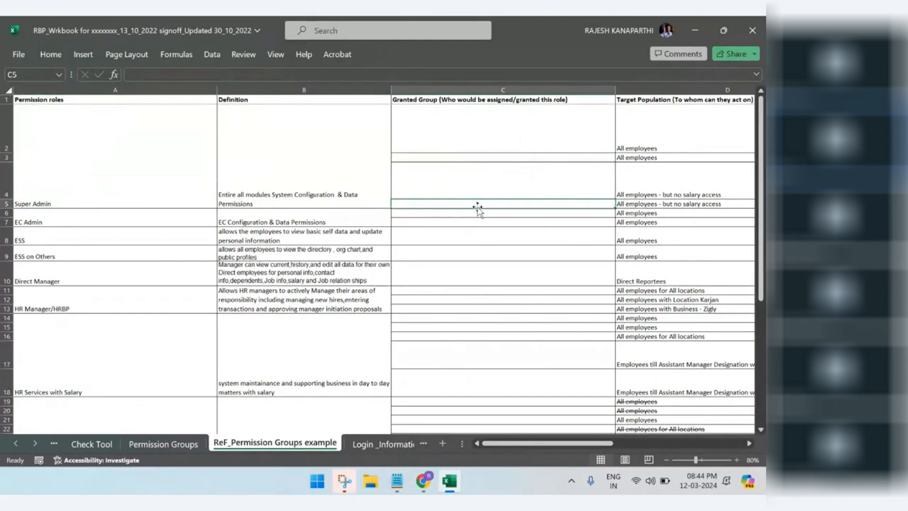
Enter a person's first name as the granted group in C2, the Super Admin row targeting all employees.
{"action": "left_click", "coordinate": [498, 131]}
{"action": "double_click", "coordinate": [496, 139]}
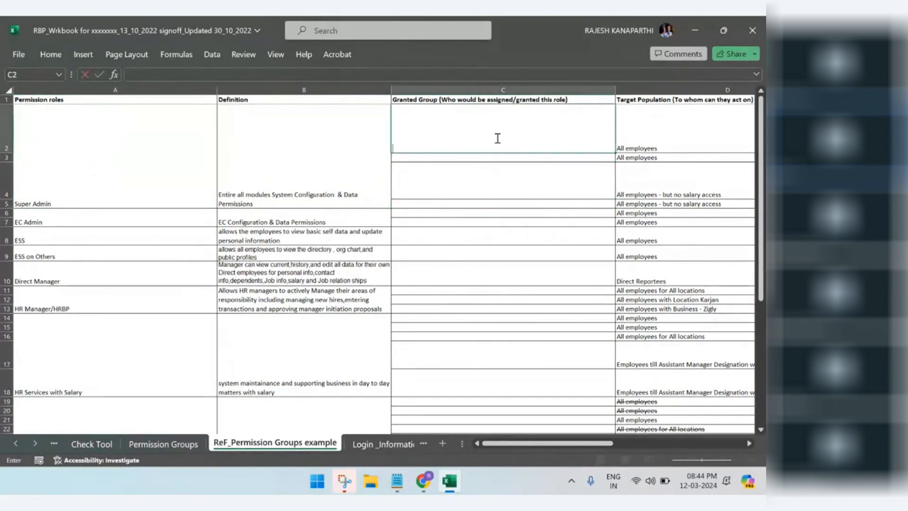
{"action": "type", "text": "raj"}
{"action": "type", "text": "jesh"}
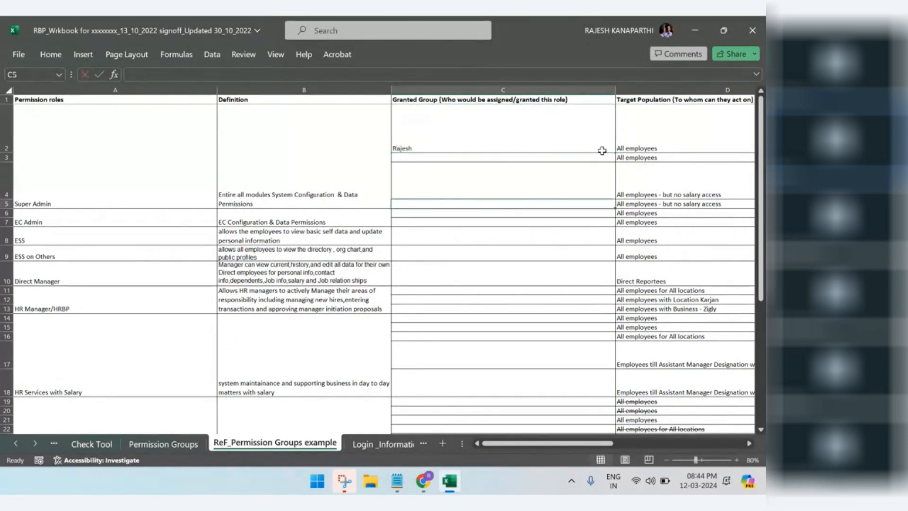
{"action": "left_click", "coordinate": [646, 140]}
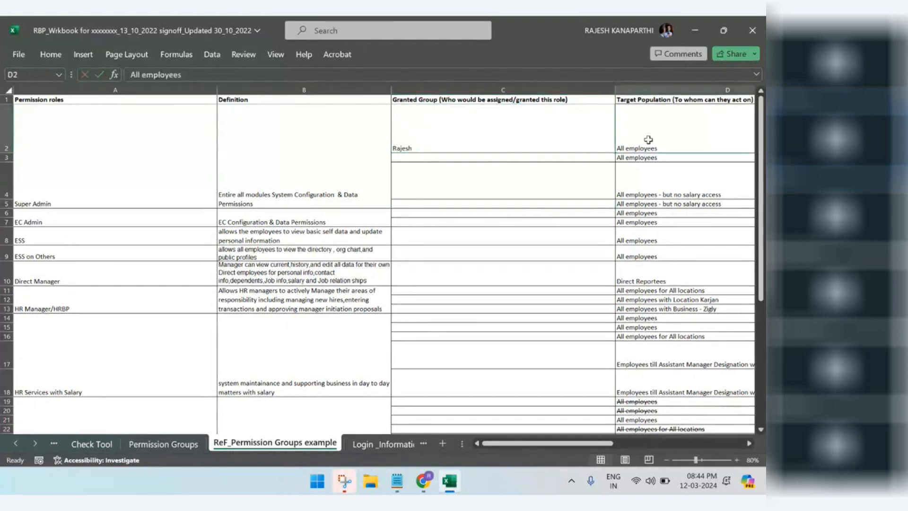
Enter a second person's first name as the Super Admin granted group in C3.
{"action": "double_click", "coordinate": [429, 157]}
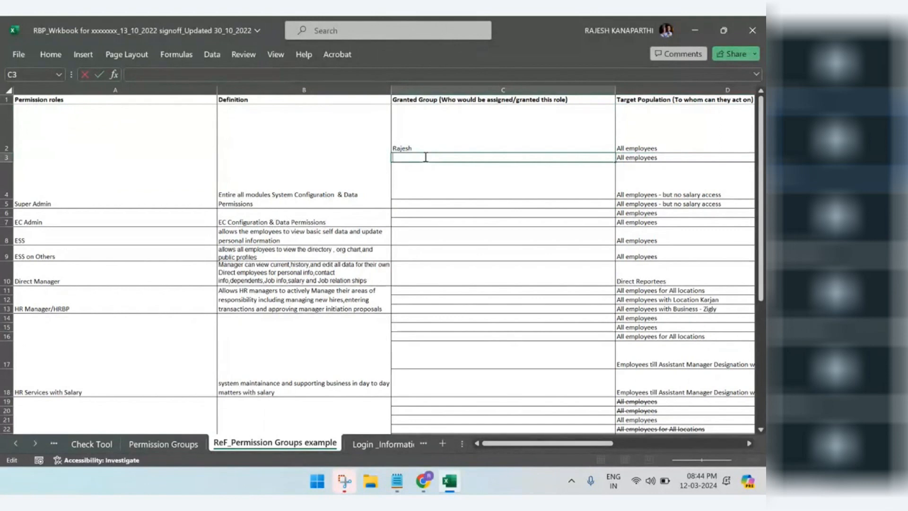
{"action": "type", "text": "Nikhil"}
{"action": "left_click", "coordinate": [480, 251]}
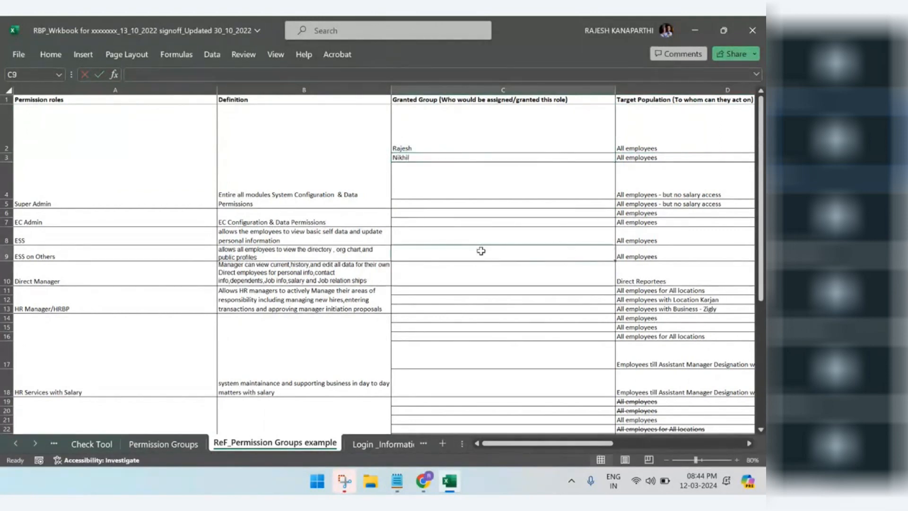
Add the second person's name after a comma in granted group cell C2, and clear the duplicate entry in C3.
{"action": "double_click", "coordinate": [477, 148]}
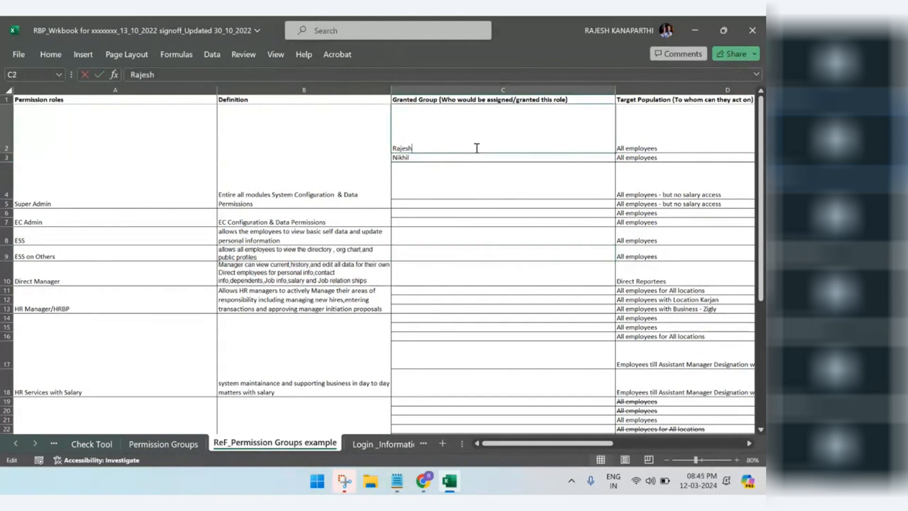
{"action": "type", "text": ",Nkhil"}
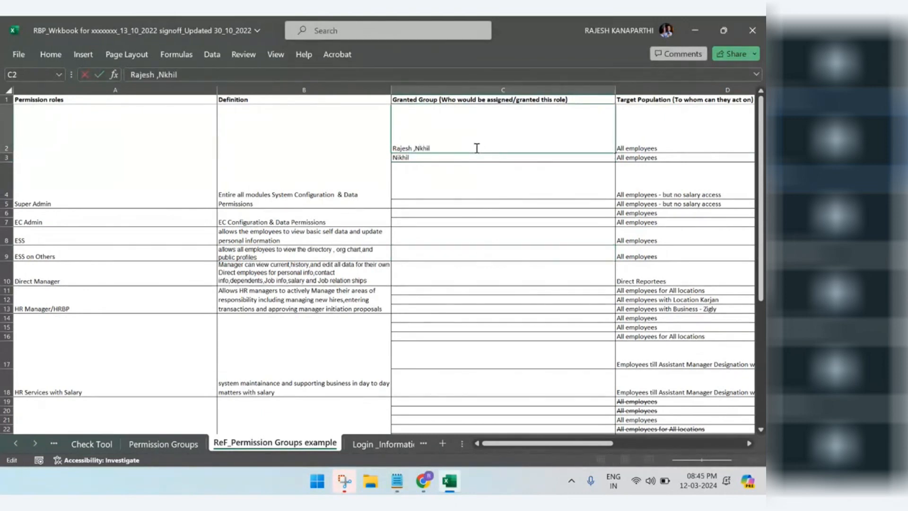
{"action": "left_click", "coordinate": [465, 191]}
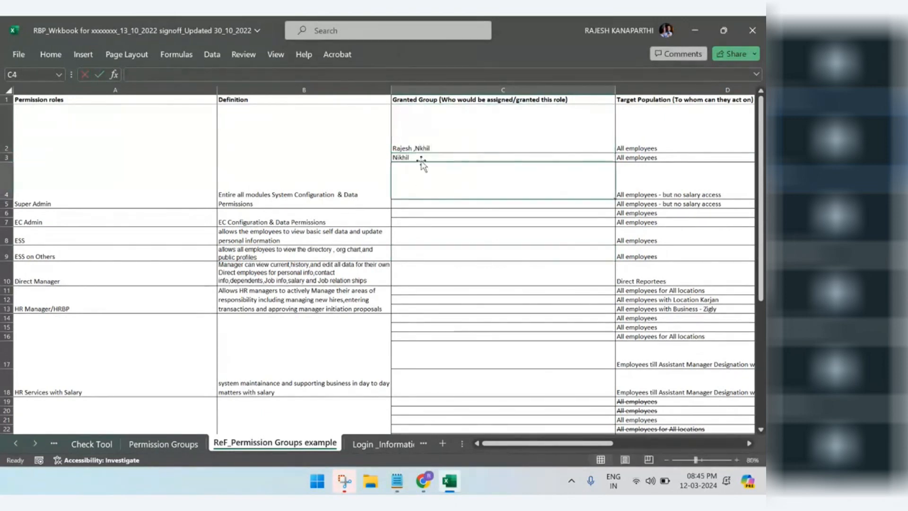
{"action": "left_click", "coordinate": [424, 157]}
{"action": "key", "text": "Delete"}
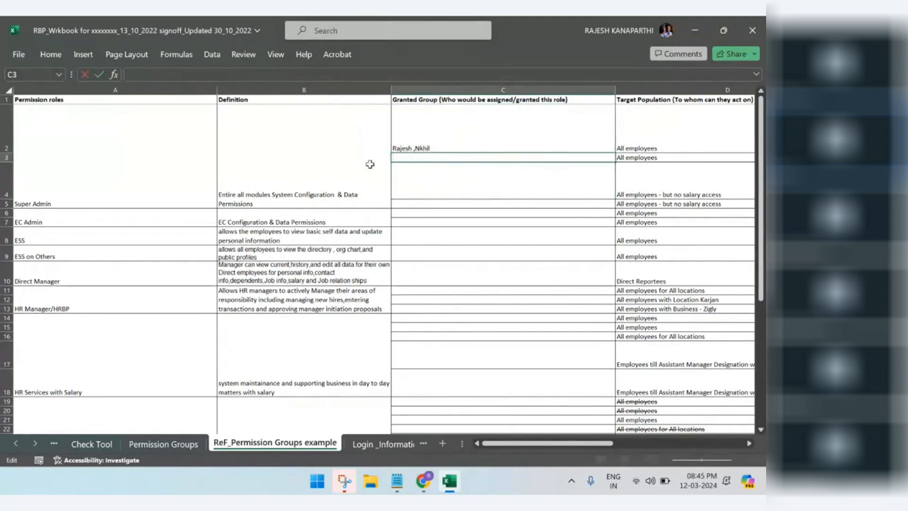
{"action": "left_click", "coordinate": [482, 240]}
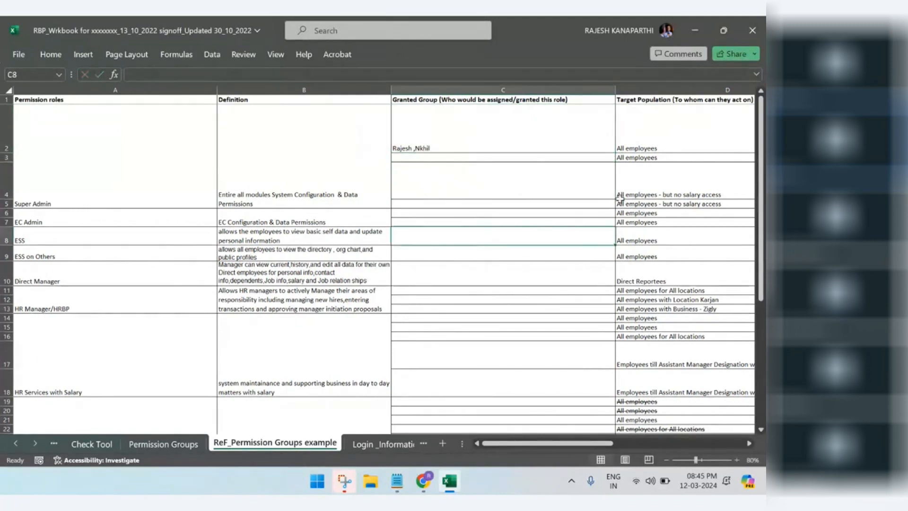
Examine the granted group cell C4 and its target population restriction "but no salary access" for Super Admin.
{"action": "left_click", "coordinate": [556, 186]}
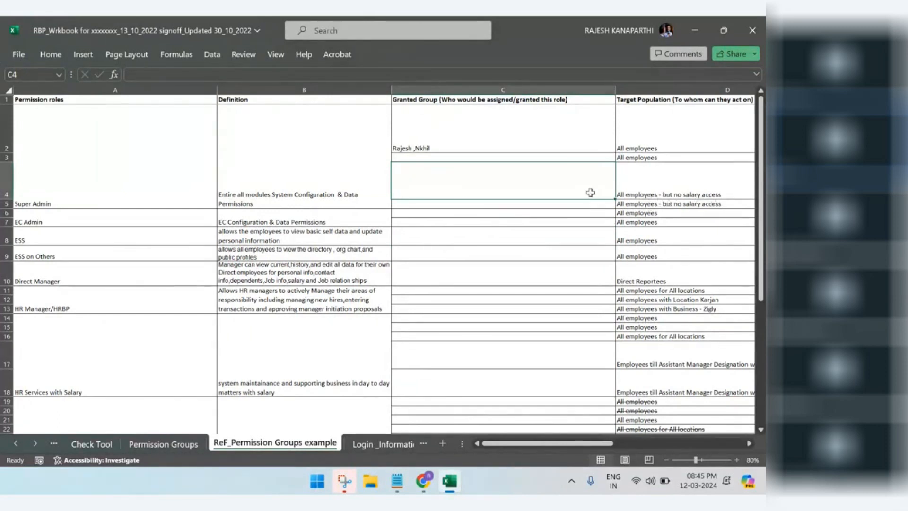
{"action": "double_click", "coordinate": [549, 188]}
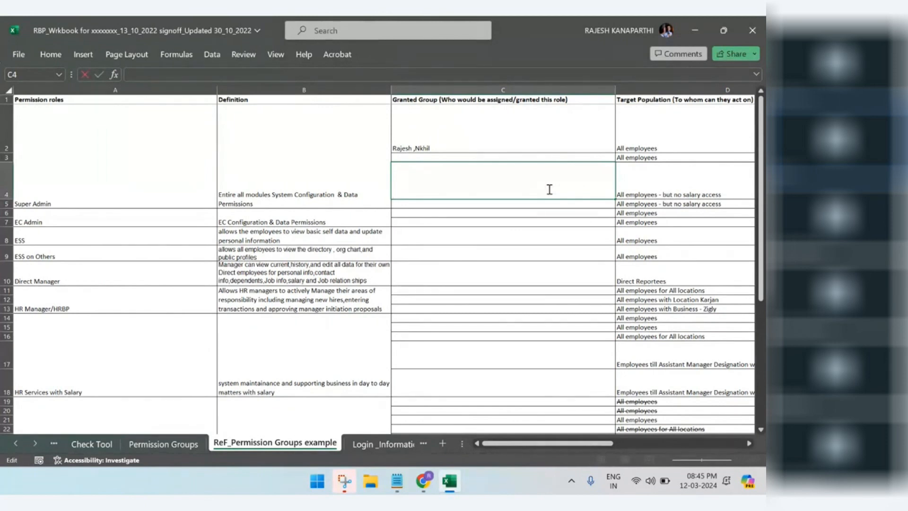
{"action": "double_click", "coordinate": [645, 195]}
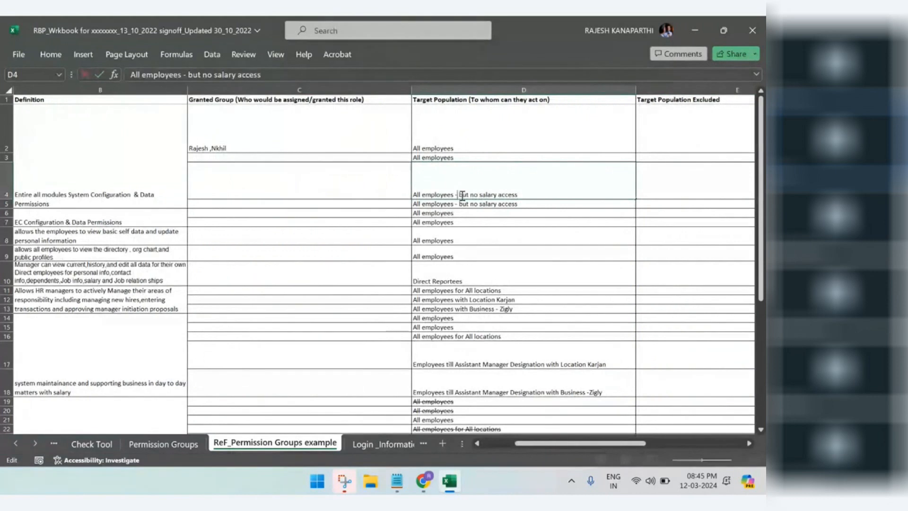
{"action": "left_click_drag", "start_coordinate": [462, 194], "coordinate": [543, 201]}
{"action": "left_click", "coordinate": [529, 236]}
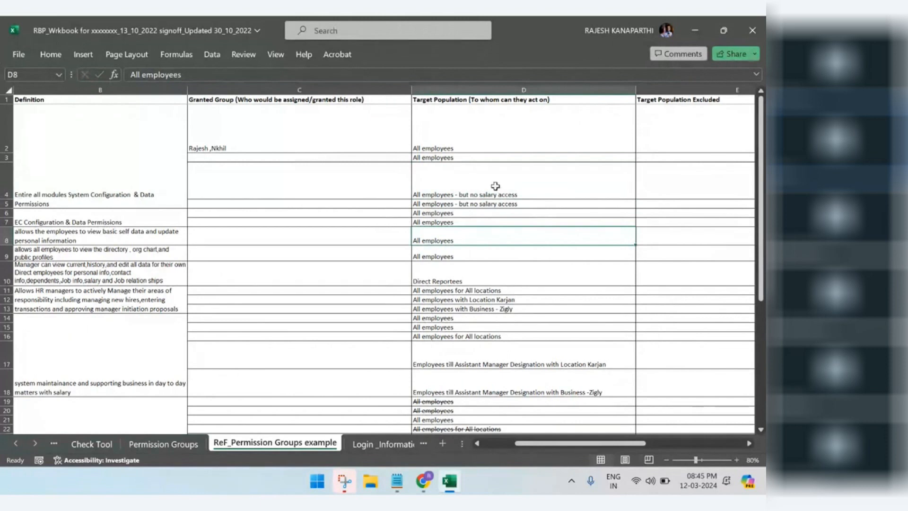
{"action": "left_click", "coordinate": [462, 196]}
Review the Target Population entries of all roles from row 2 down to the special permission rows.
{"action": "left_click_drag", "start_coordinate": [455, 133], "coordinate": [469, 474]}
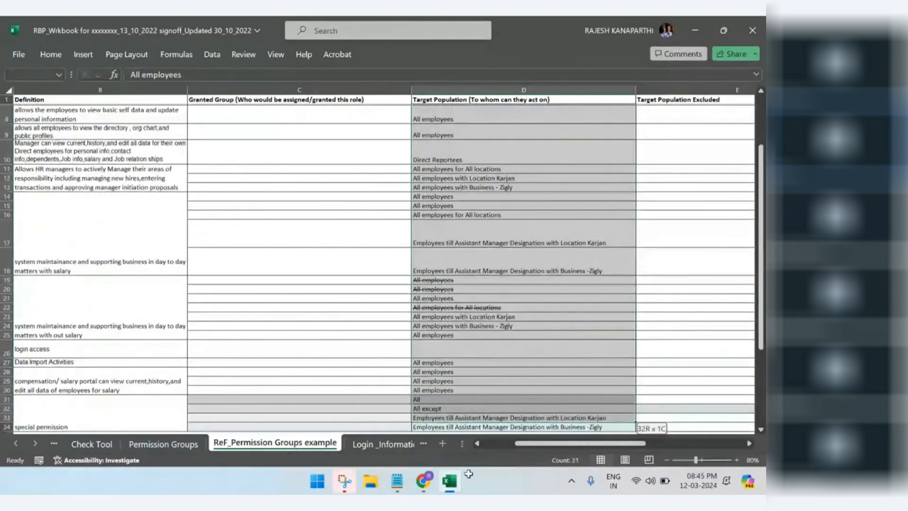
{"action": "left_click", "coordinate": [442, 371]}
{"action": "scroll", "coordinate": [440, 350], "scroll_direction": "up", "scroll_amount": 3}
{"action": "left_click", "coordinate": [547, 274]}
{"action": "left_click_drag", "start_coordinate": [506, 150], "coordinate": [545, 410]}
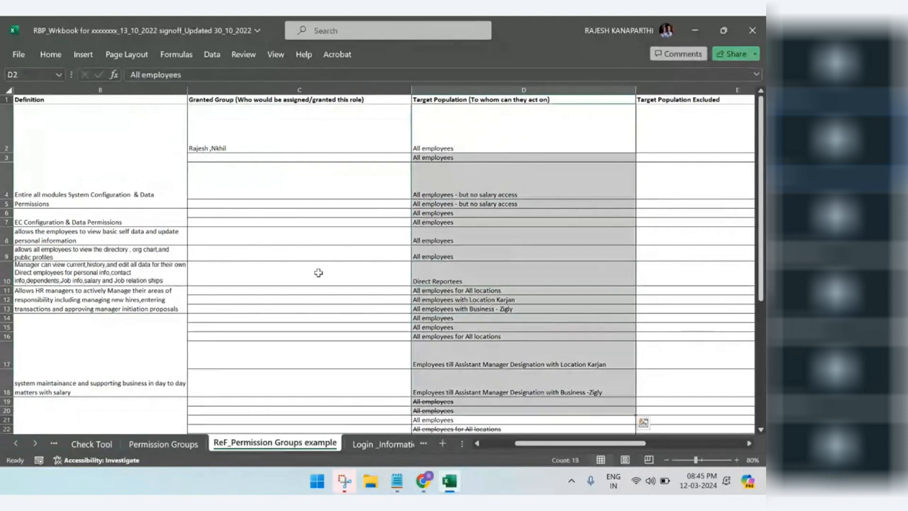
{"action": "left_click", "coordinate": [319, 272]}
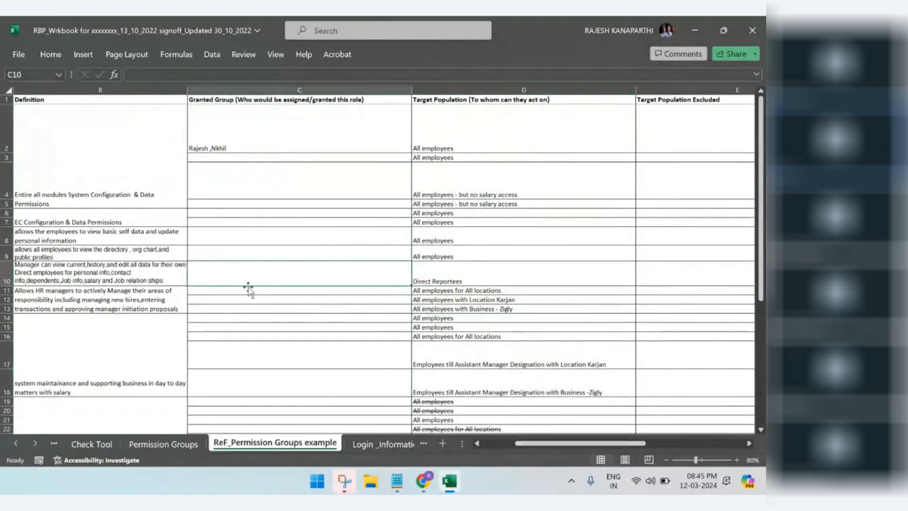
{"action": "left_click_drag", "start_coordinate": [560, 444], "coordinate": [527, 443]}
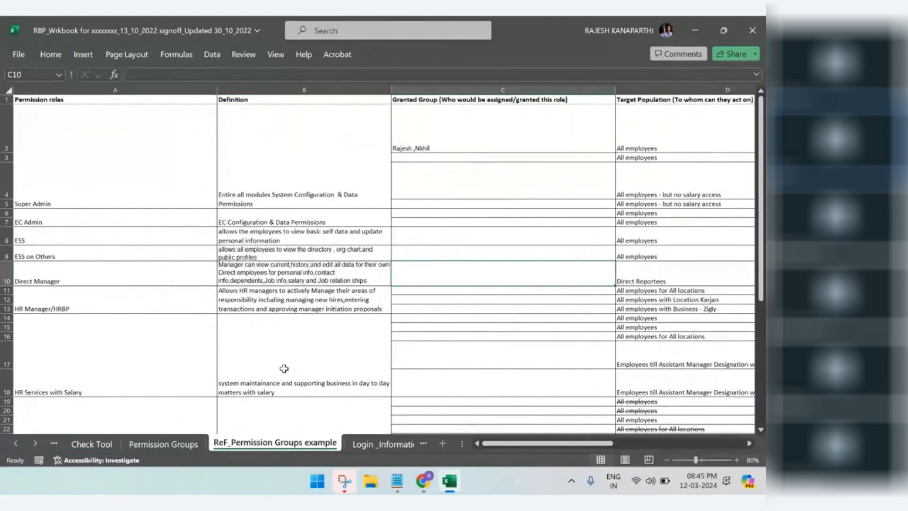
Look through the Login _Information and ReF_Permission Groups example sheets, then review the Definition and Granted Group headers in Permission Groups.
{"action": "left_click", "coordinate": [182, 445]}
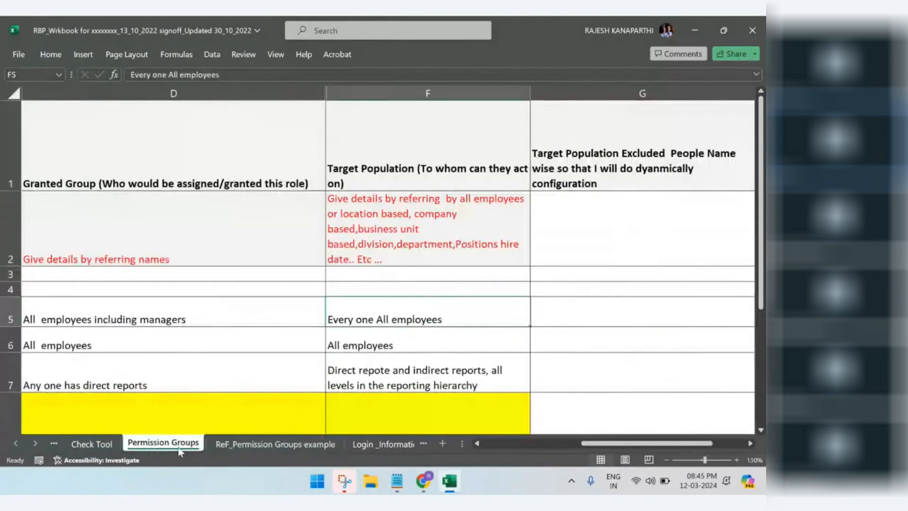
{"action": "left_click", "coordinate": [255, 445]}
{"action": "left_click", "coordinate": [384, 445]}
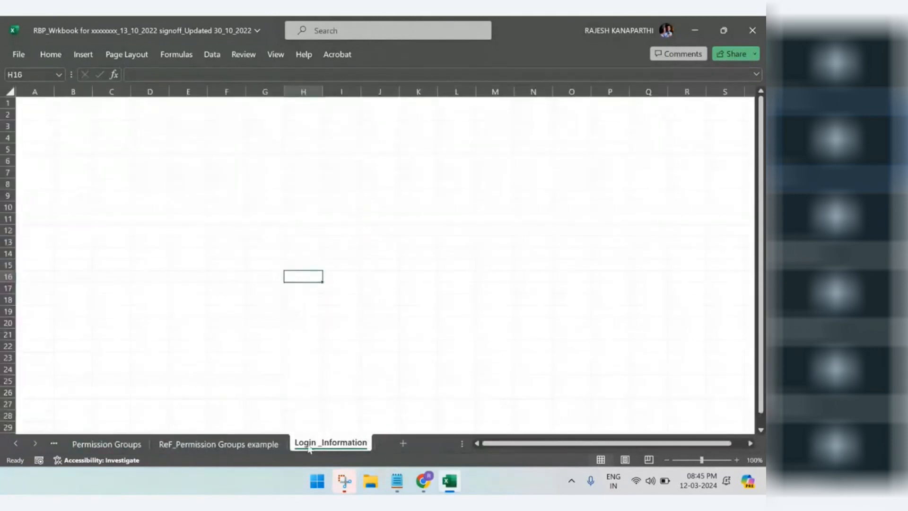
{"action": "left_click", "coordinate": [219, 444]}
{"action": "left_click", "coordinate": [115, 443]}
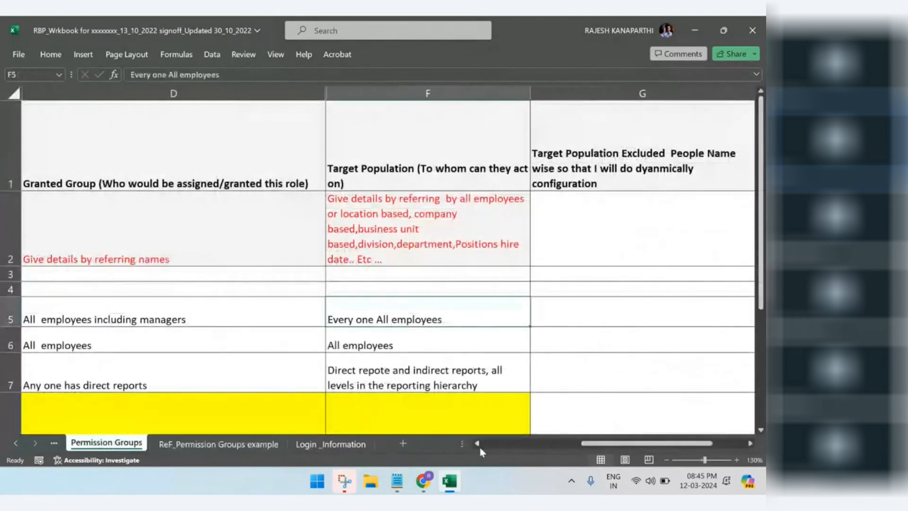
{"action": "left_click_drag", "start_coordinate": [592, 443], "coordinate": [471, 445]}
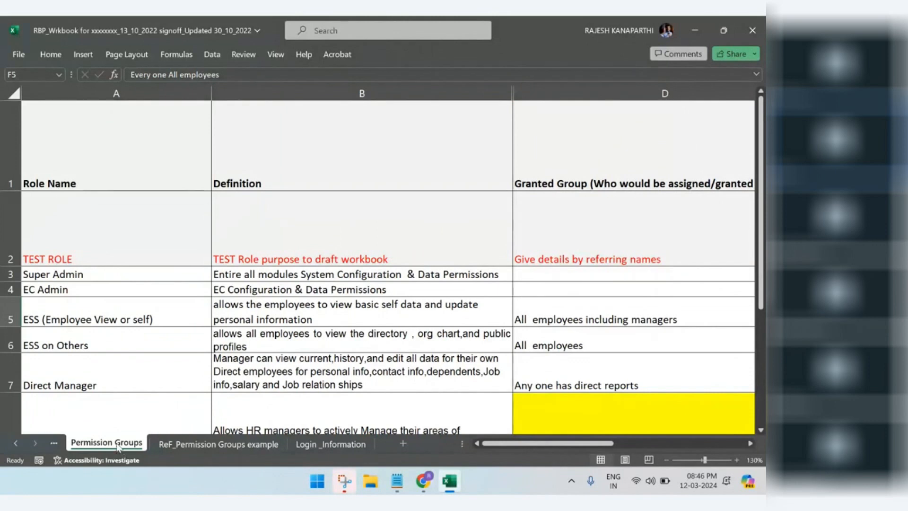
{"action": "left_click", "coordinate": [316, 170]}
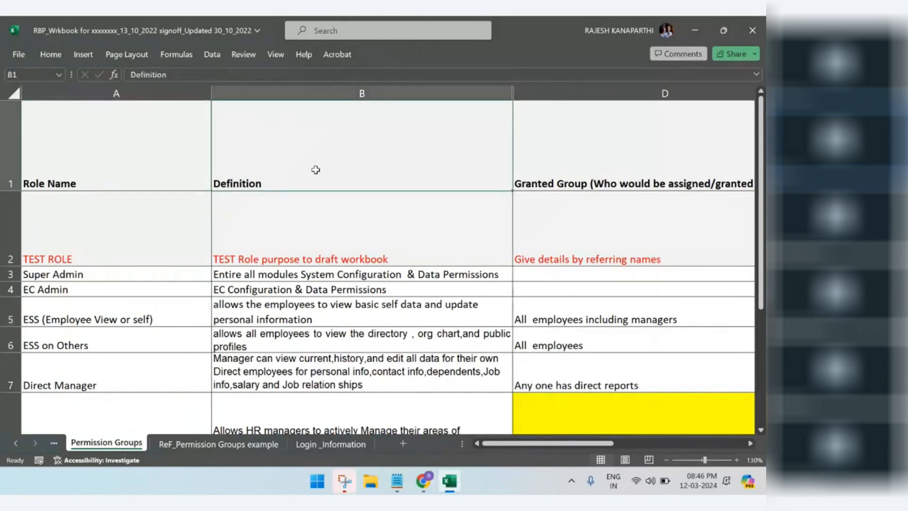
{"action": "left_click", "coordinate": [583, 159]}
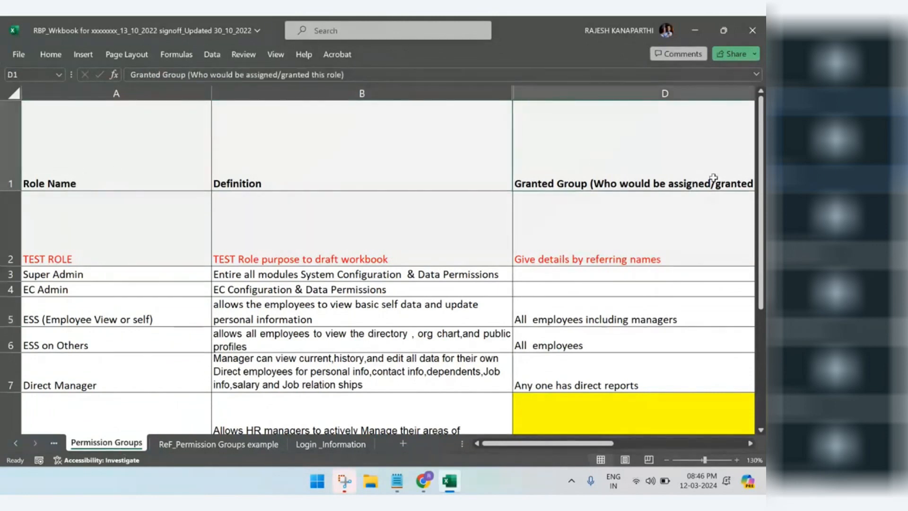
Review the Super Admin role, definition and granted group cells in row 2 of the ReF_Permission Groups example sheet.
{"action": "left_click", "coordinate": [196, 445]}
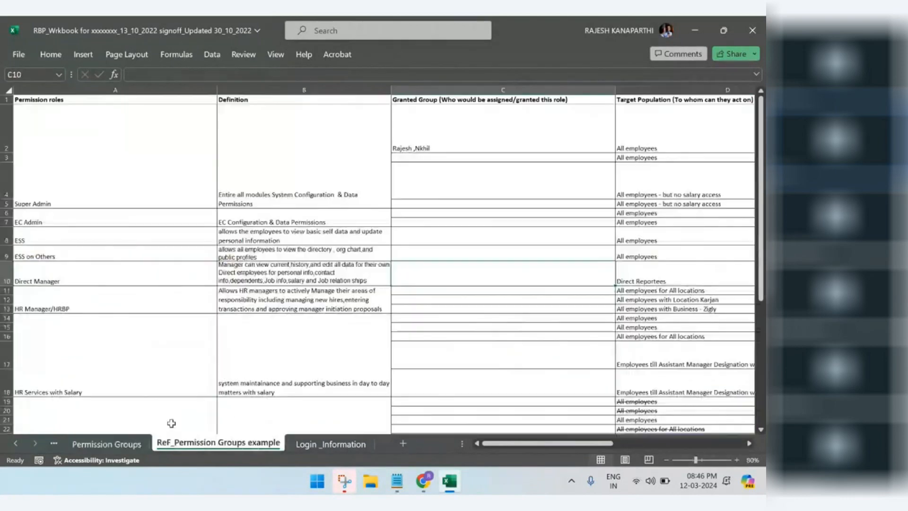
{"action": "left_click", "coordinate": [87, 152]}
{"action": "left_click", "coordinate": [322, 138]}
{"action": "left_click", "coordinate": [505, 138]}
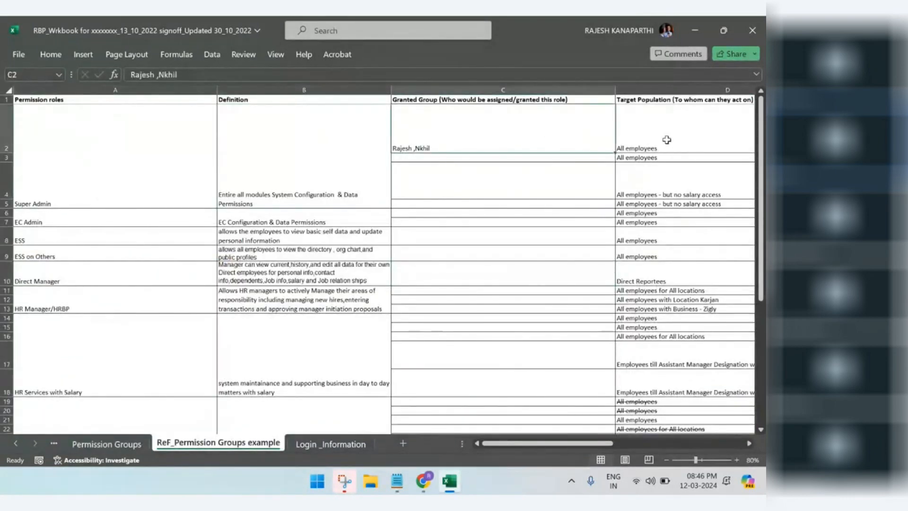
Switch to the SuccessFactors Admin Center in Chrome and cancel the open Permission settings dialog.
{"action": "left_click", "coordinate": [695, 33]}
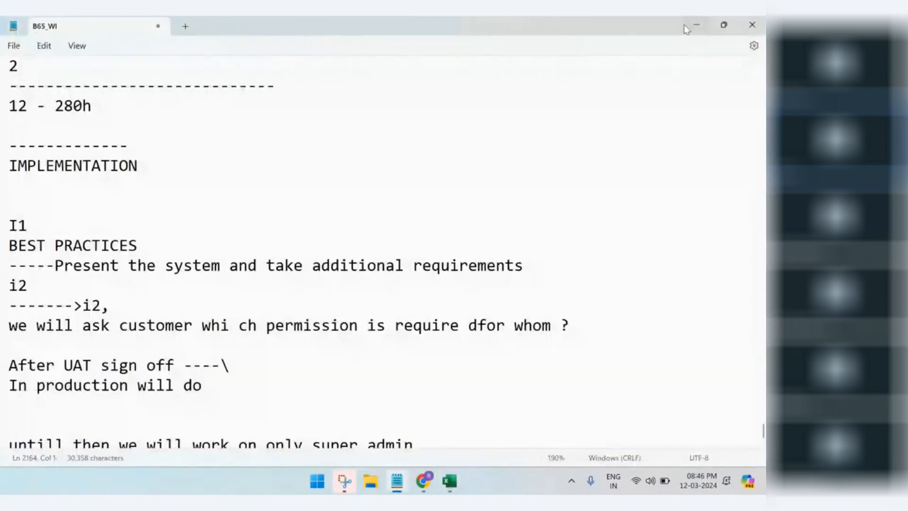
{"action": "left_click", "coordinate": [687, 25]}
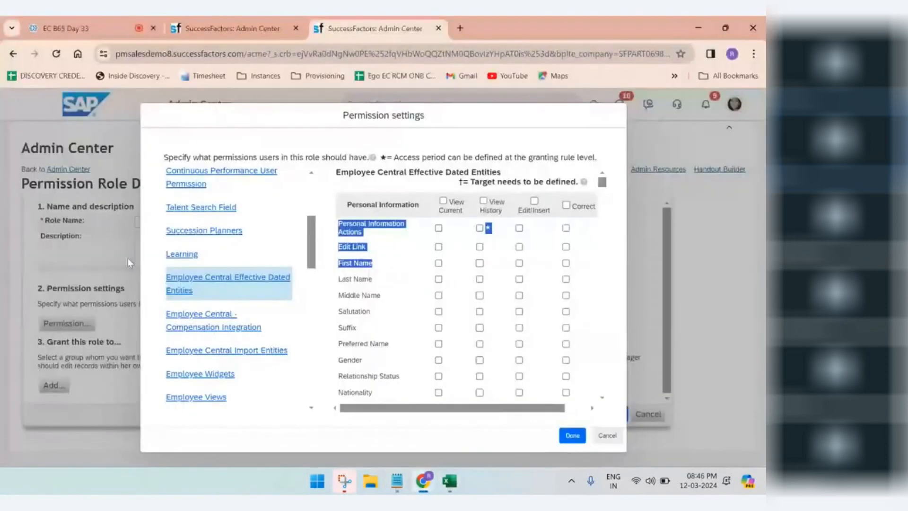
{"action": "left_click", "coordinate": [598, 436]}
Name the new permission role "B65_Self Service Role" and keep the expiring session active.
{"action": "left_click", "coordinate": [171, 224]}
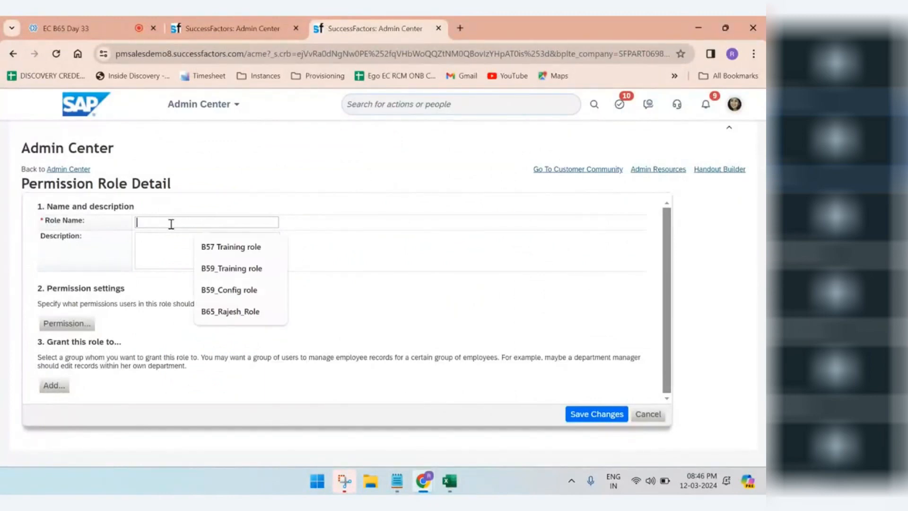
{"action": "type", "text": "Em"}
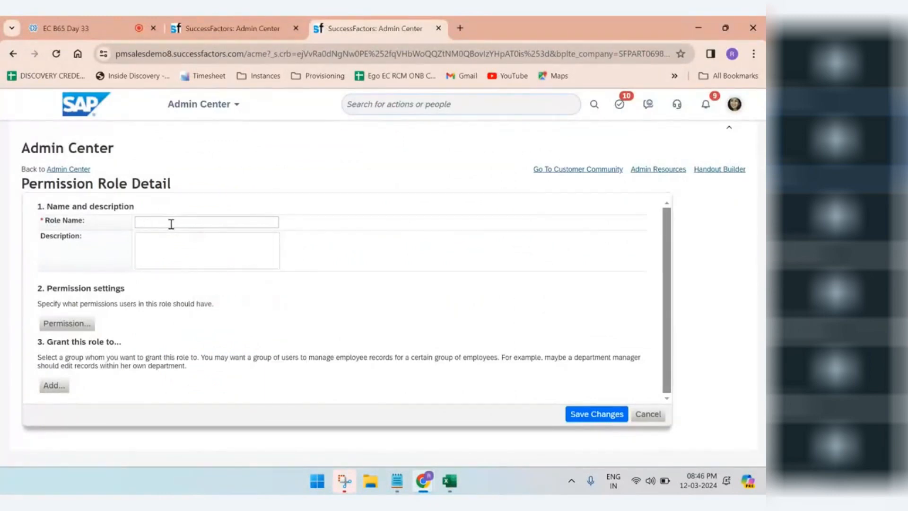
{"action": "type", "text": "B"}
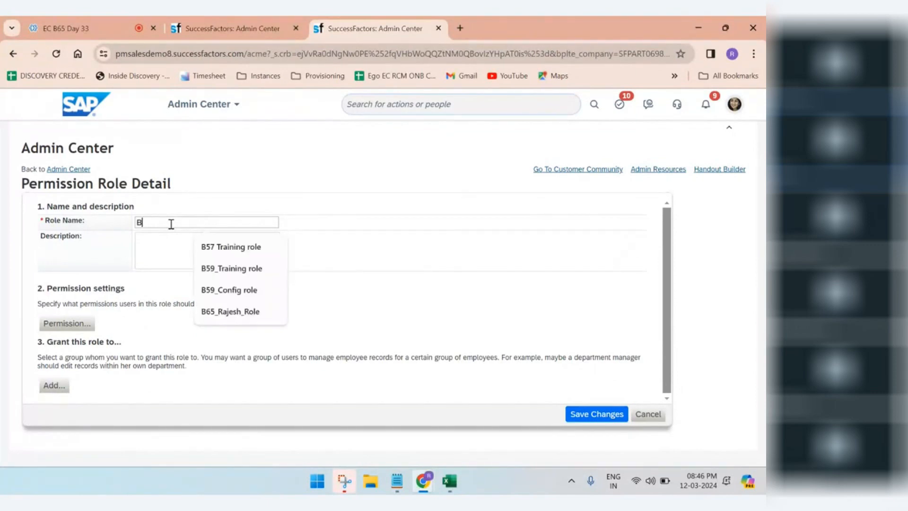
{"action": "type", "text": "6"}
{"action": "type", "text": "5_s"}
{"action": "key", "text": "BackSpace"}
{"action": "type", "text": "Se"}
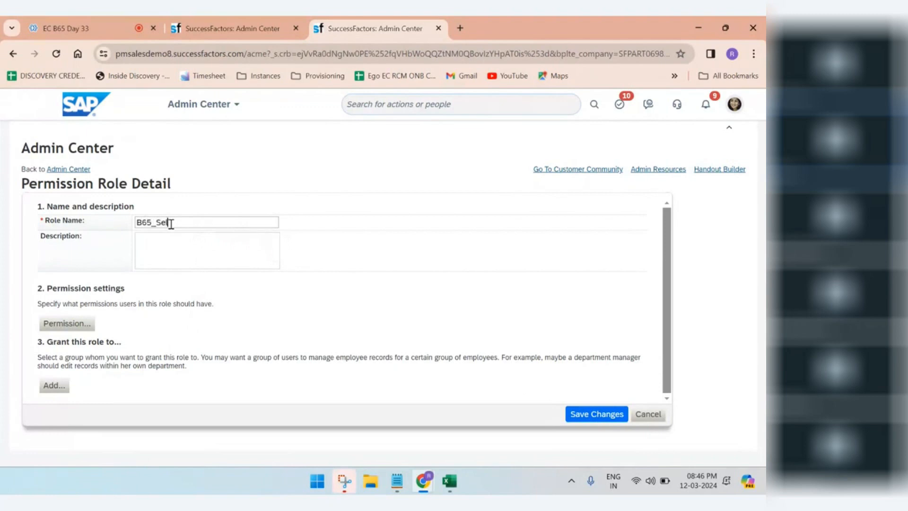
{"action": "type", "text": "lf Service R"}
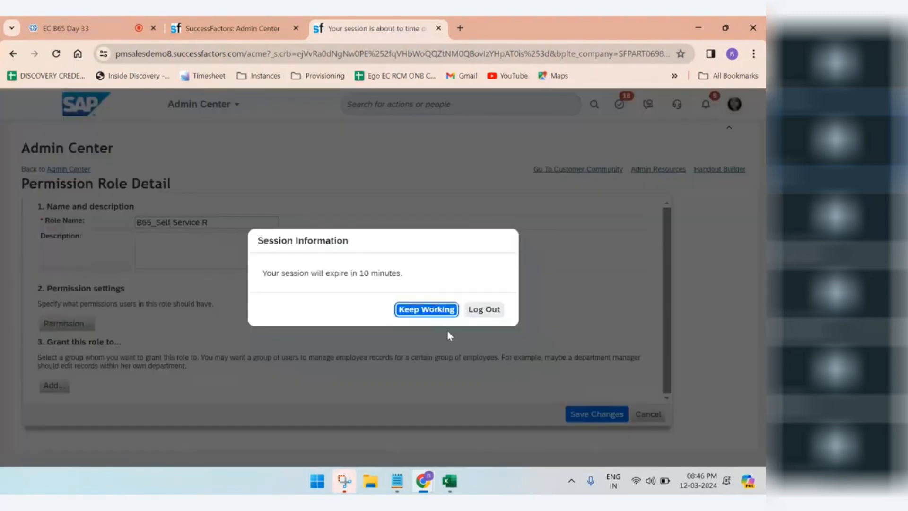
{"action": "left_click", "coordinate": [426, 309]}
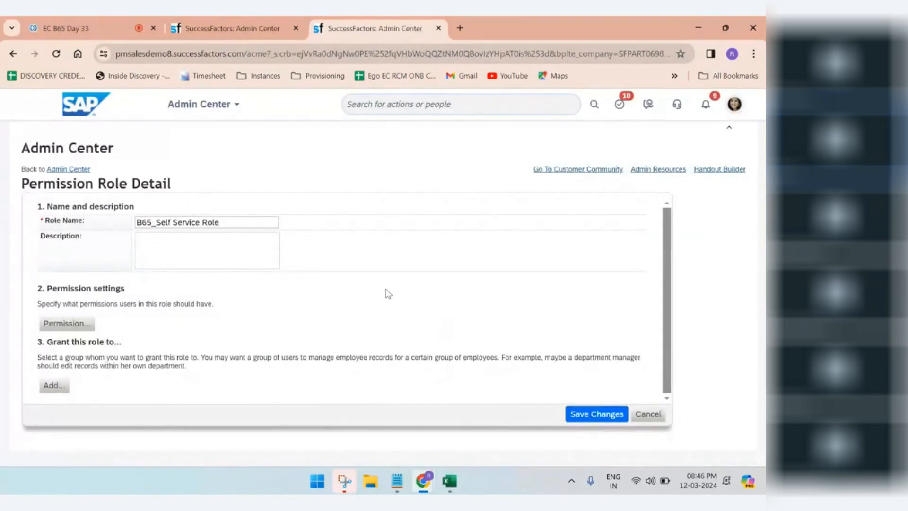
Copy the ESS role's definition text from the Excel workbook and paste it into the role description in SuccessFactors.
{"action": "left_click", "coordinate": [450, 481]}
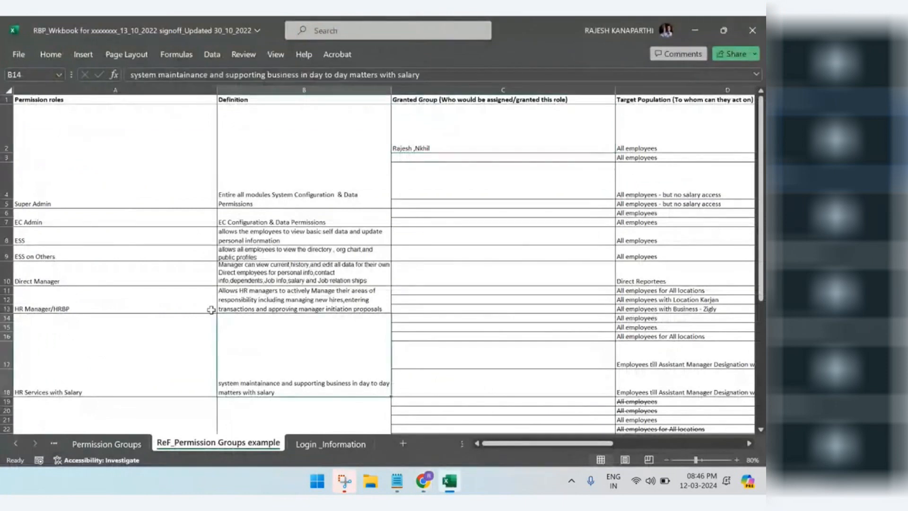
{"action": "left_click", "coordinate": [49, 240]}
{"action": "double_click", "coordinate": [313, 240]}
{"action": "left_click_drag", "start_coordinate": [313, 240], "coordinate": [186, 229]}
{"action": "key", "text": "ctrl+c"}
{"action": "mouse_move", "coordinate": [424, 481]}
{"action": "left_click", "coordinate": [335, 400]}
{"action": "left_click", "coordinate": [182, 248]}
{"action": "key", "text": "ctrl+v"}
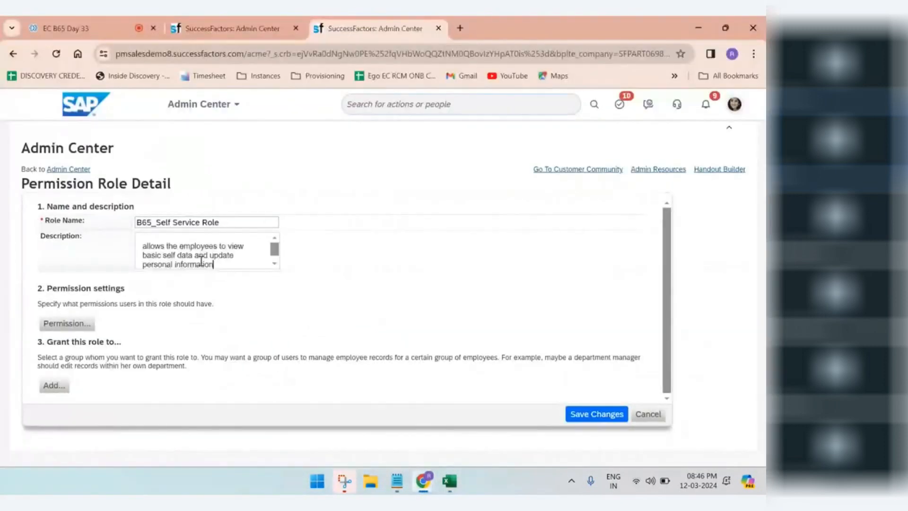
Capitalize the first letter of the role description to read "Allows" and save the new role.
{"action": "left_click", "coordinate": [147, 246]}
{"action": "key", "text": "BackSpace"}
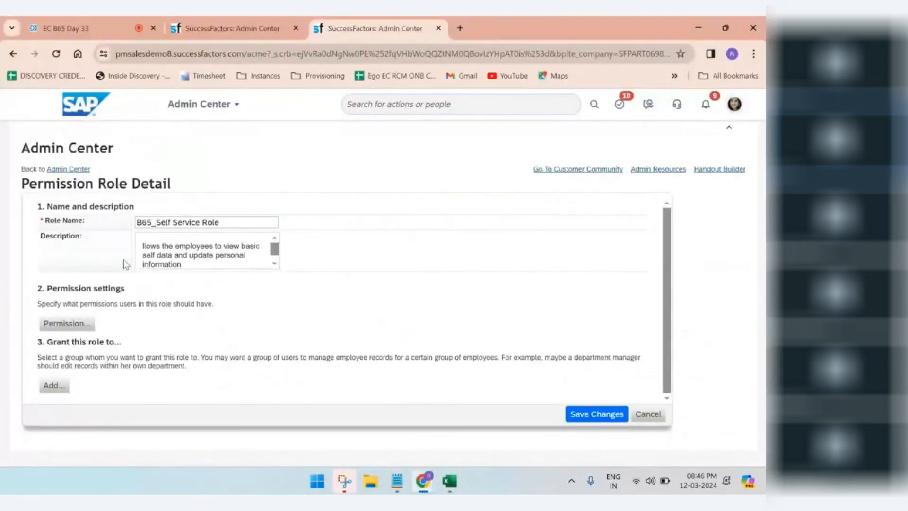
{"action": "type", "text": "A"}
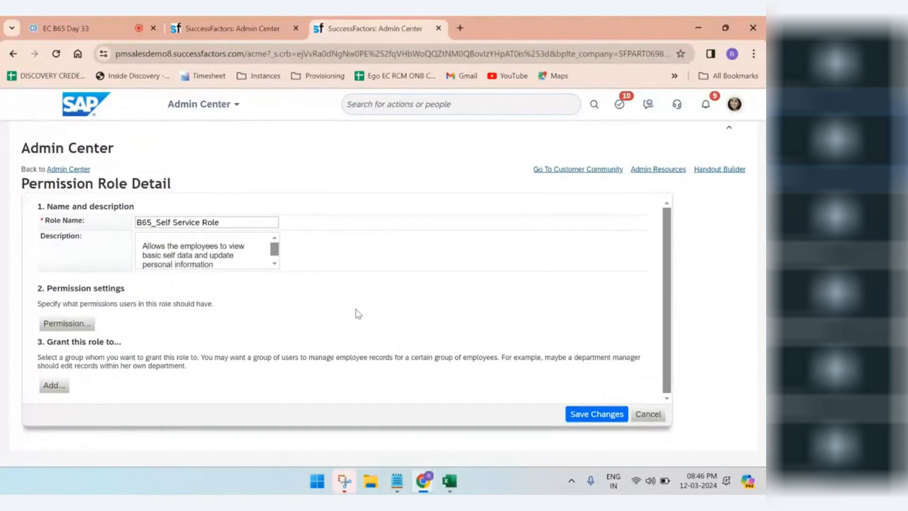
{"action": "left_click", "coordinate": [582, 414]}
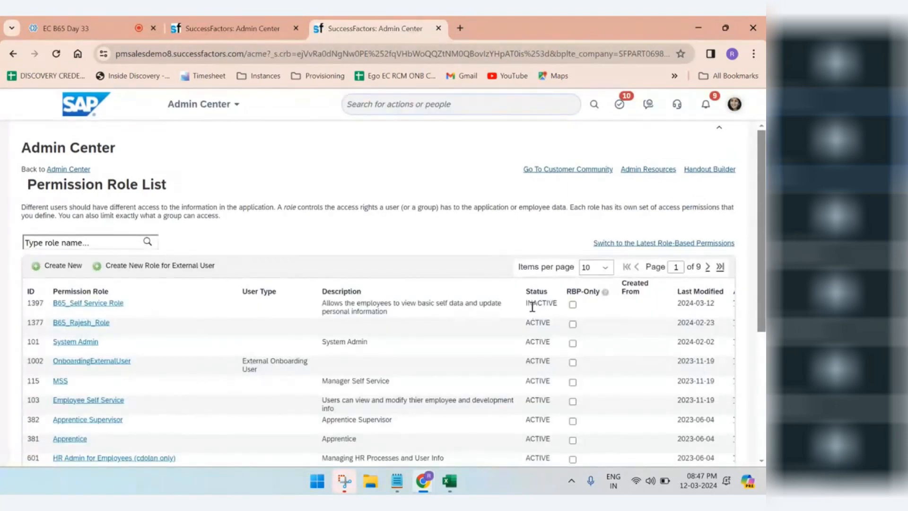
Review the status, description and available actions of B65_Self Service Role in the Permission Role List.
{"action": "left_click_drag", "start_coordinate": [534, 303], "coordinate": [562, 310]}
{"action": "left_click_drag", "start_coordinate": [322, 305], "coordinate": [386, 312]}
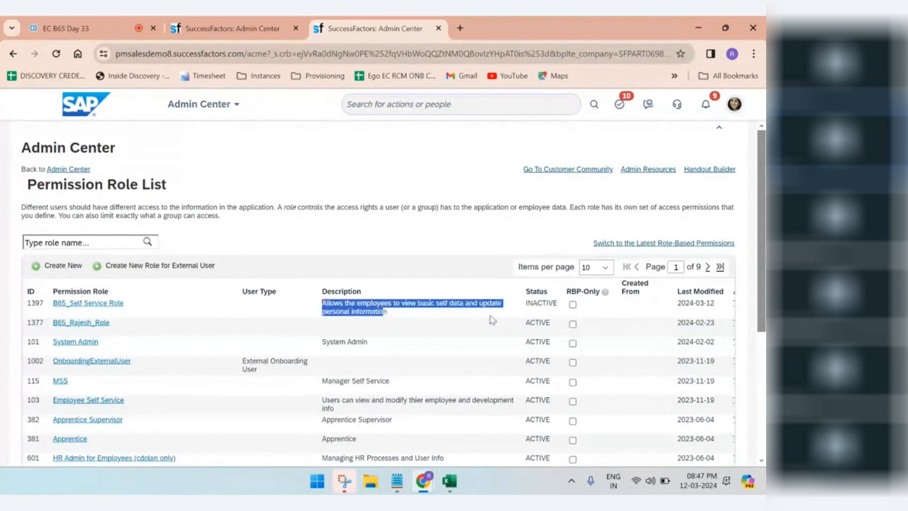
{"action": "scroll", "coordinate": [477, 347], "scroll_direction": "down", "scroll_amount": 2}
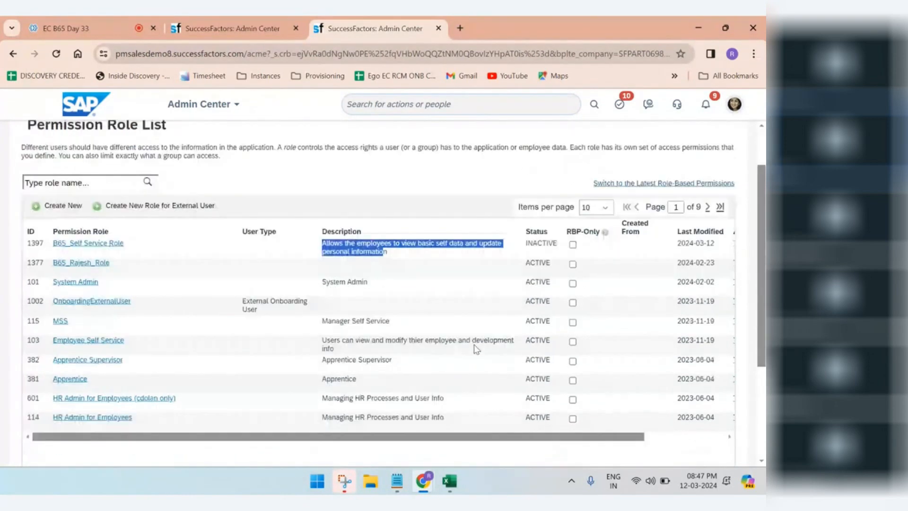
{"action": "key", "text": "ctrl+minus"}
{"action": "scroll", "coordinate": [473, 393], "scroll_direction": "right", "scroll_amount": 3}
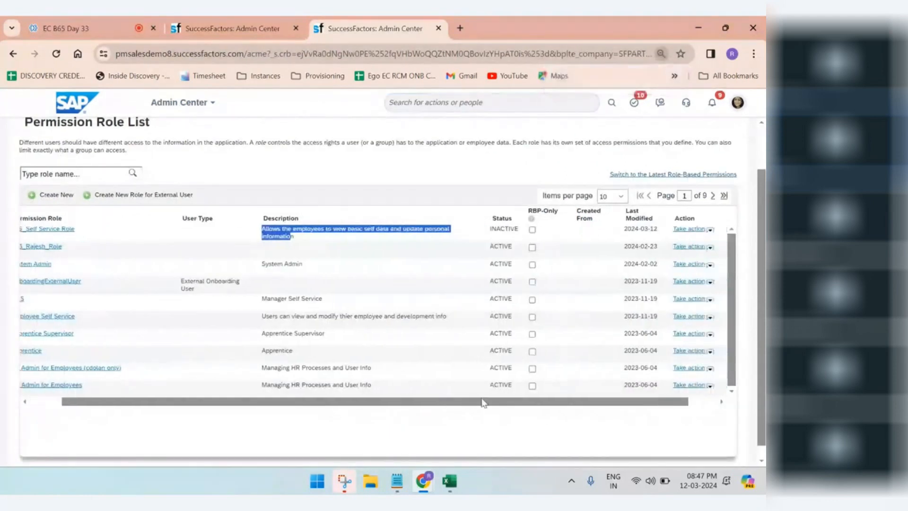
{"action": "left_click", "coordinate": [680, 231]}
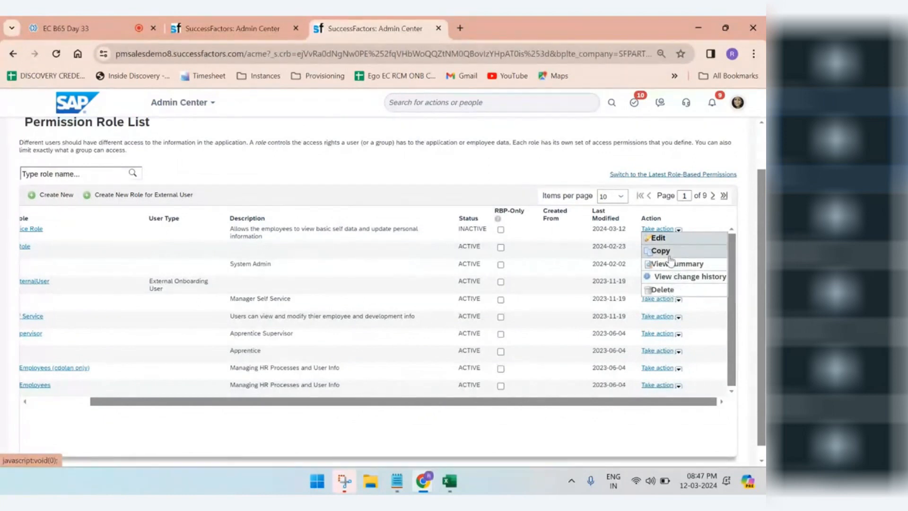
{"action": "left_click", "coordinate": [500, 167]}
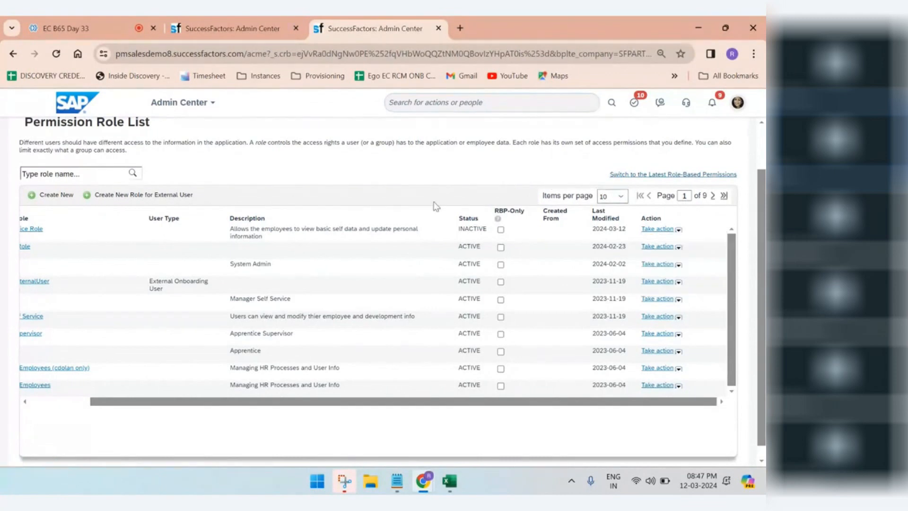
Switch to the latest Role-Based Permissions and look through the roles on Manage Permission Roles.
{"action": "left_click", "coordinate": [644, 176]}
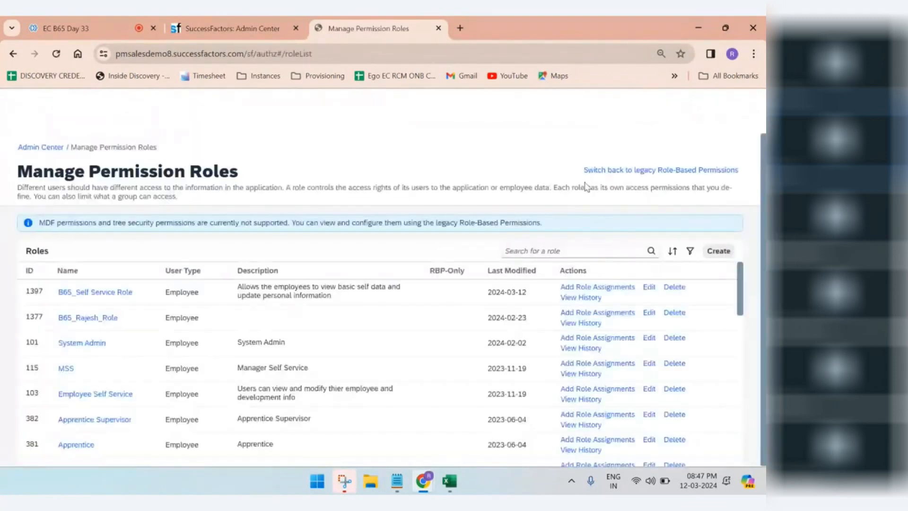
{"action": "scroll", "coordinate": [281, 341], "scroll_direction": "down", "scroll_amount": 3}
{"action": "scroll", "coordinate": [280, 340], "scroll_direction": "down", "scroll_amount": 10}
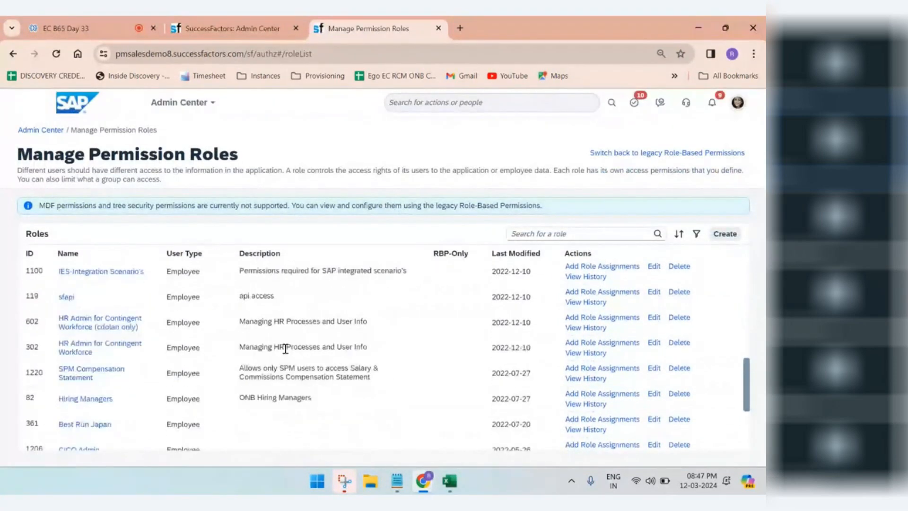
{"action": "scroll", "coordinate": [285, 349], "scroll_direction": "up", "scroll_amount": 10}
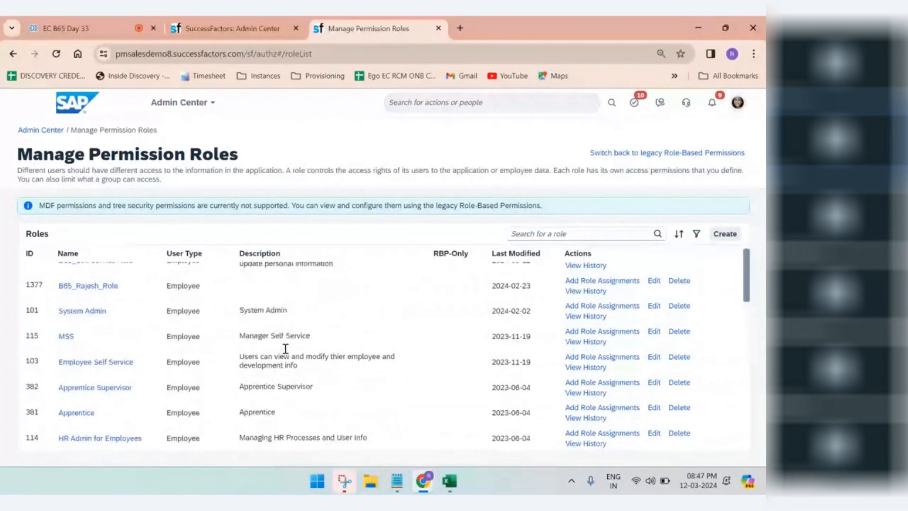
{"action": "scroll", "coordinate": [285, 349], "scroll_direction": "up", "scroll_amount": 1}
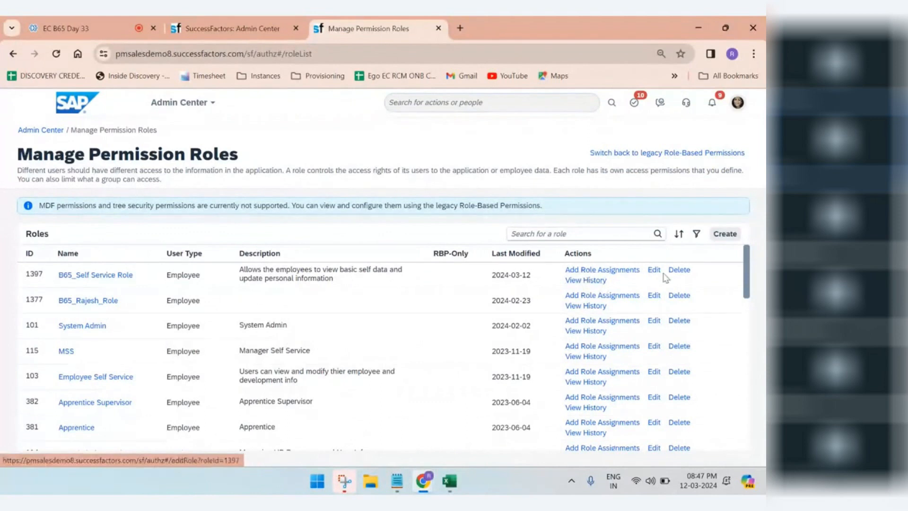
View the change history and details of B65_Self Service Role, and return to the Manage Permission Roles list.
{"action": "left_click", "coordinate": [586, 281]}
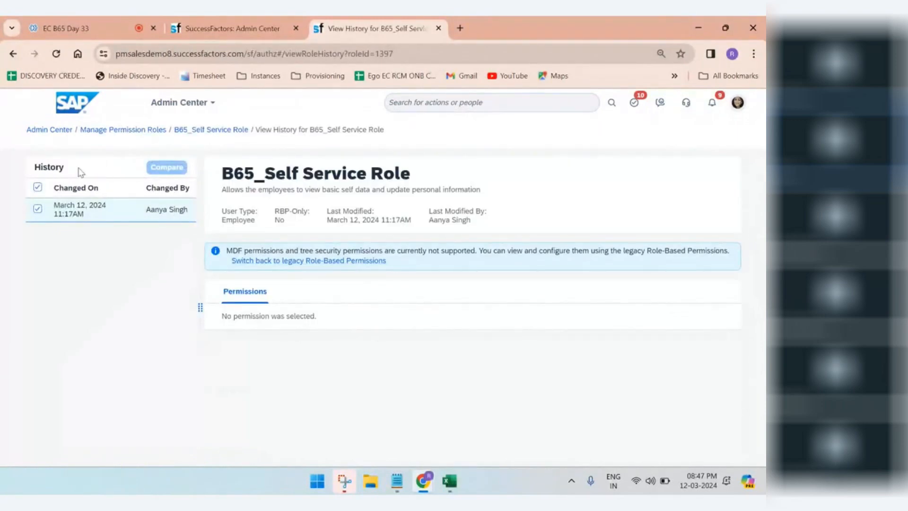
{"action": "left_click", "coordinate": [227, 131]}
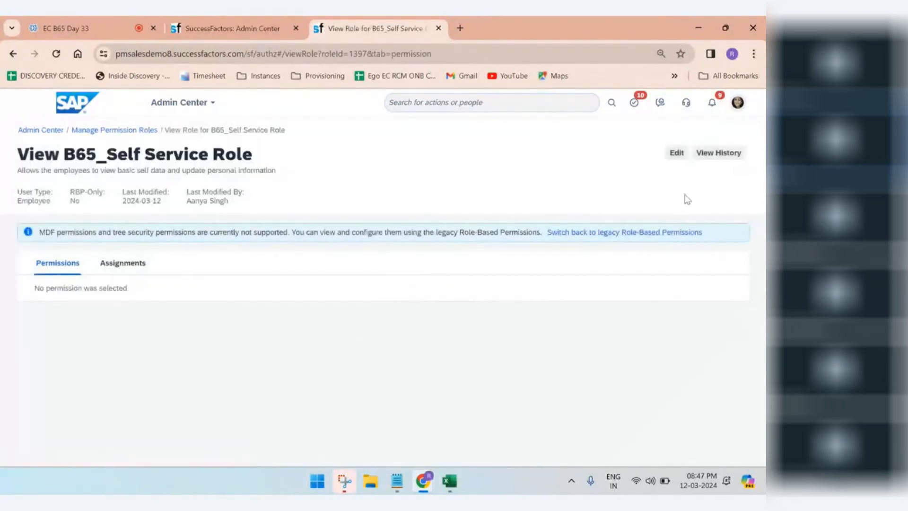
{"action": "left_click", "coordinate": [142, 130]}
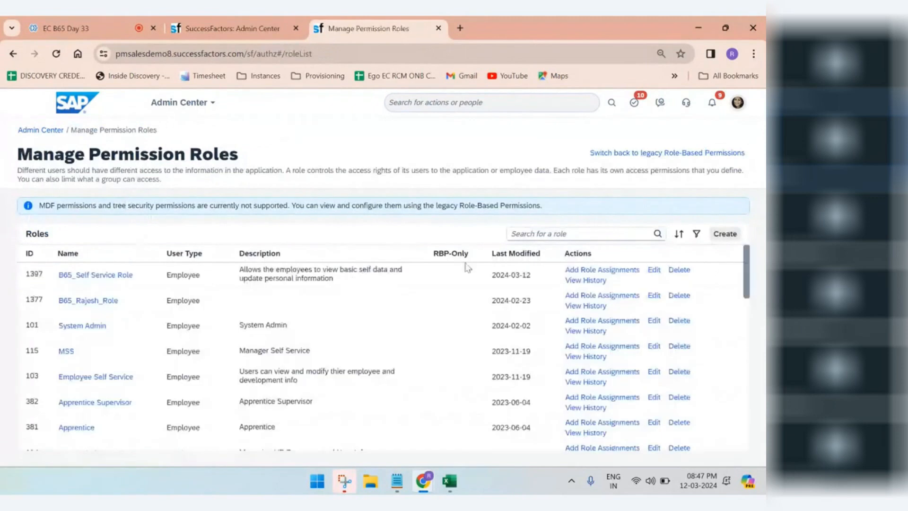
Examine the other roles further down the Manage Permission Roles list and their descriptions.
{"action": "scroll", "coordinate": [217, 370], "scroll_direction": "down", "scroll_amount": 3}
{"action": "scroll", "coordinate": [218, 370], "scroll_direction": "down", "scroll_amount": 5}
{"action": "scroll", "coordinate": [227, 367], "scroll_direction": "down", "scroll_amount": 5}
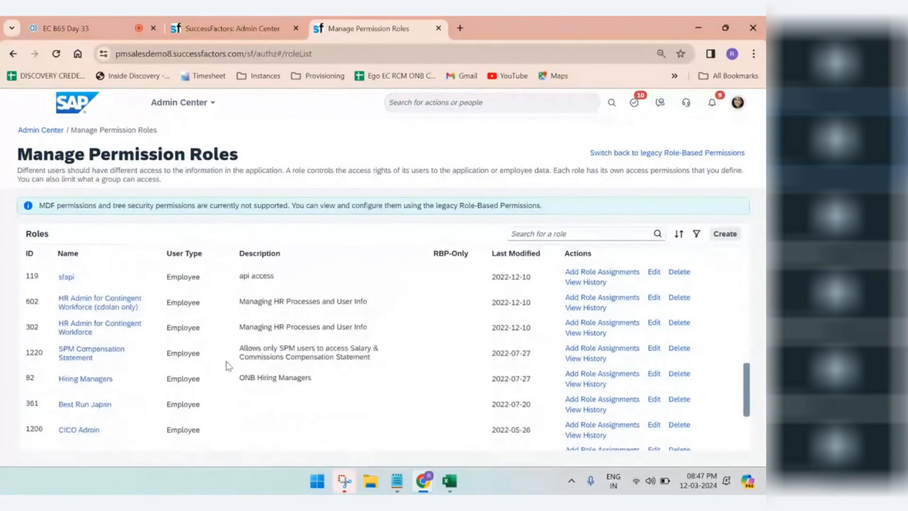
{"action": "scroll", "coordinate": [459, 420], "scroll_direction": "up", "scroll_amount": 10}
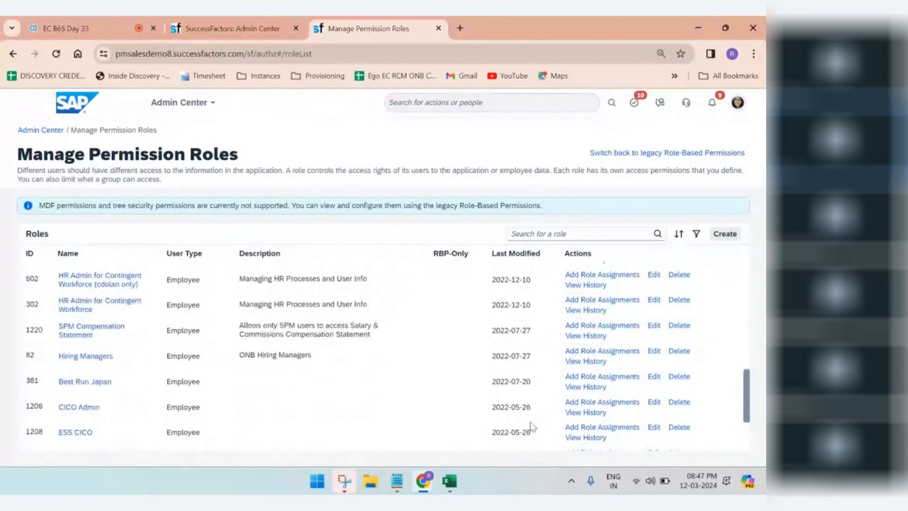
{"action": "scroll", "coordinate": [358, 347], "scroll_direction": "up", "scroll_amount": 3}
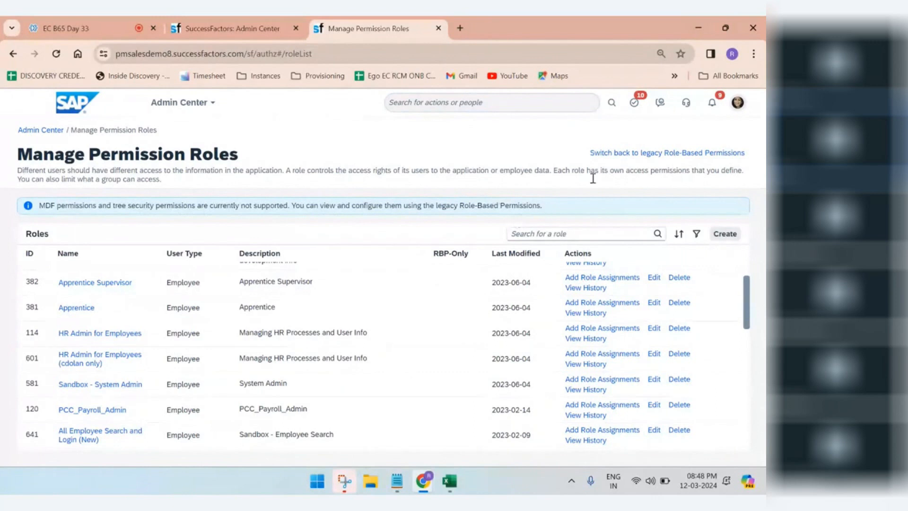
Switch back to legacy Role-Based Permissions, view the permission settings of B65_Self Service Role, and cancel them.
{"action": "left_click", "coordinate": [621, 153]}
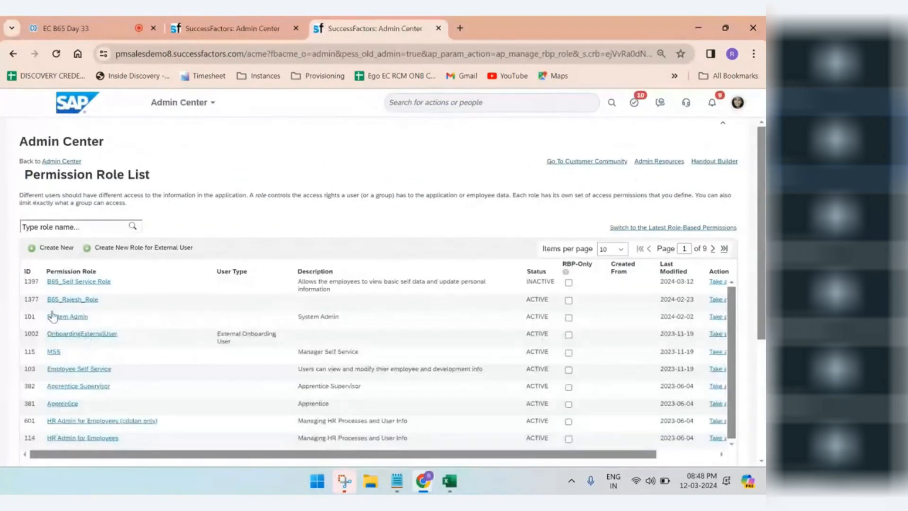
{"action": "left_click", "coordinate": [82, 286]}
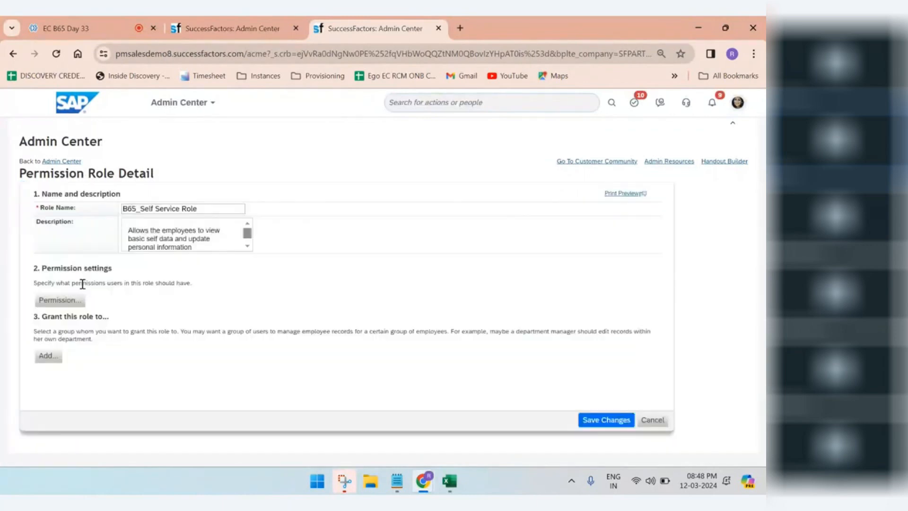
{"action": "left_click", "coordinate": [56, 304]}
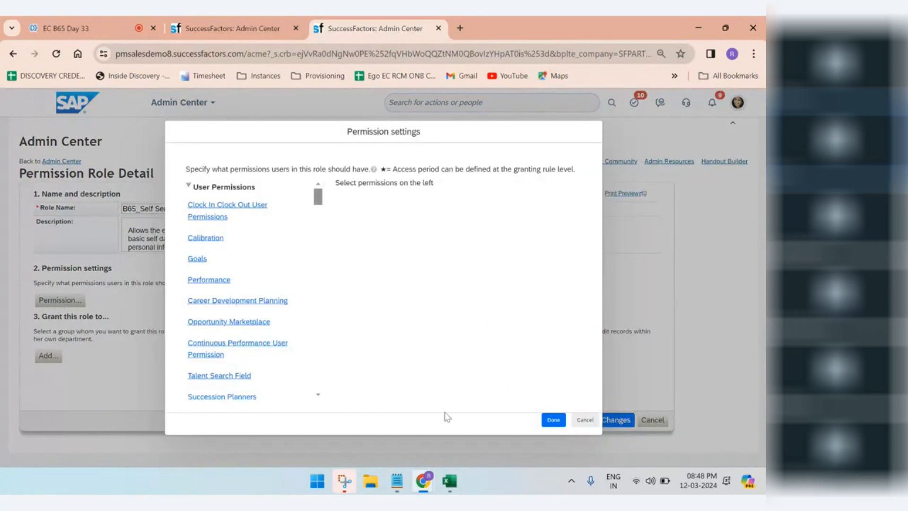
{"action": "left_click", "coordinate": [585, 420]}
Start a Proxy Now session from the other Admin Center page, up to the target user name entry.
{"action": "left_click", "coordinate": [210, 28]}
{"action": "left_click", "coordinate": [738, 102]}
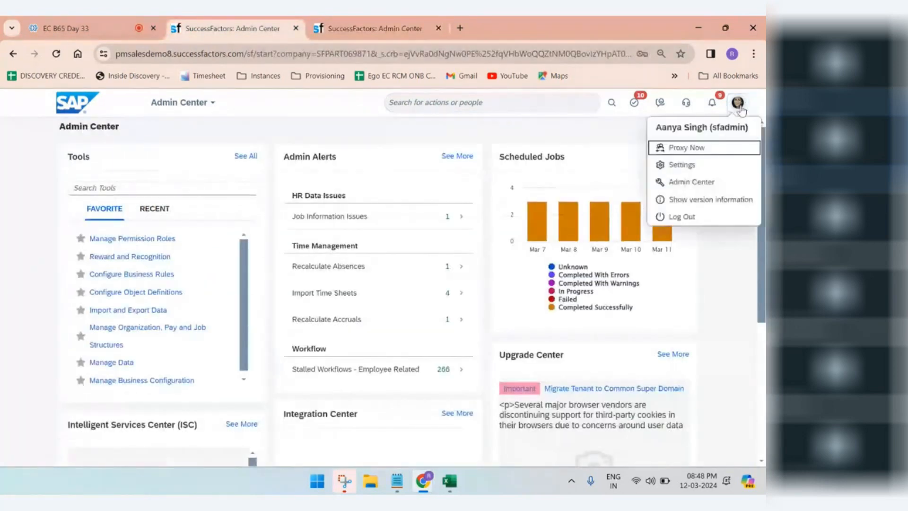
{"action": "left_click", "coordinate": [686, 147]}
{"action": "left_click", "coordinate": [413, 281]}
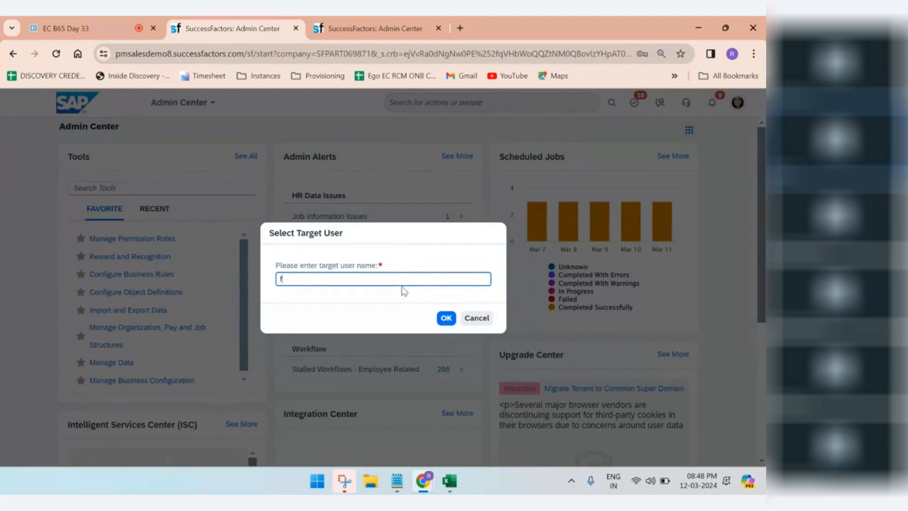
Cancel the target user prompt, search people for "fu", and copy the Hamburg Engineering employee's user name from the employee details.
{"action": "left_click", "coordinate": [477, 318]}
{"action": "left_click", "coordinate": [449, 102]}
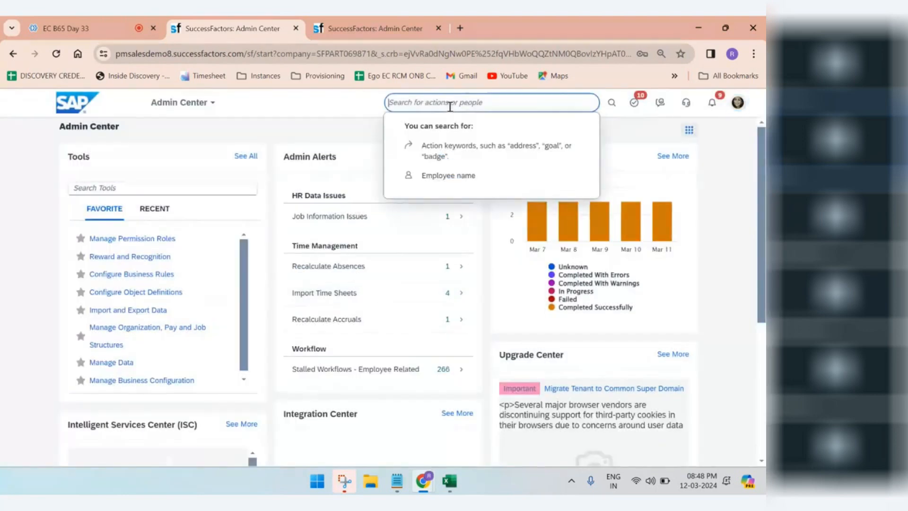
{"action": "type", "text": "i"}
{"action": "type", "text": "u"}
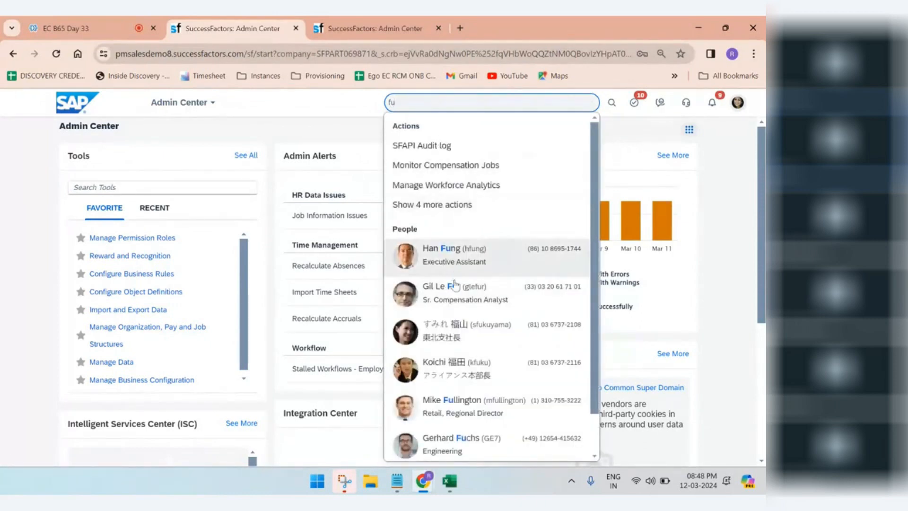
{"action": "scroll", "coordinate": [462, 399], "scroll_direction": "down", "scroll_amount": 1}
{"action": "mouse_move", "coordinate": [461, 399]}
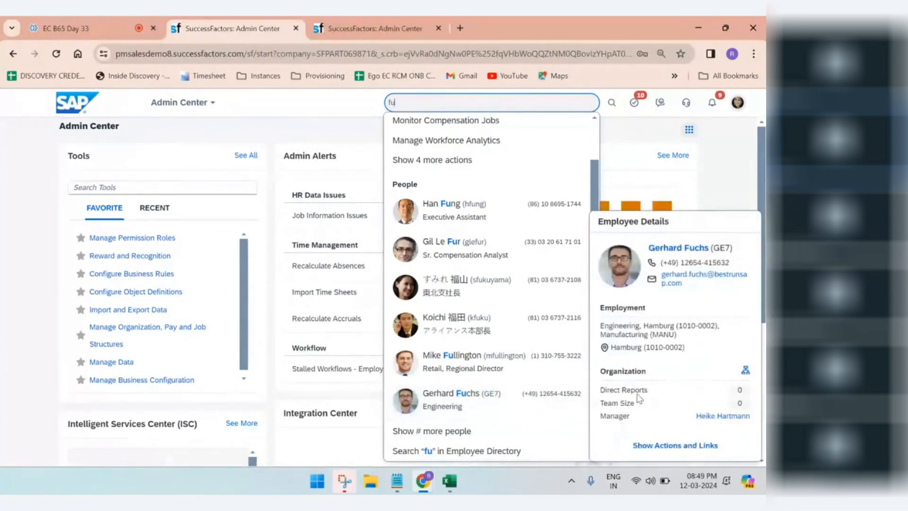
{"action": "double_click", "coordinate": [722, 247]}
{"action": "key", "text": "ctrl+c"}
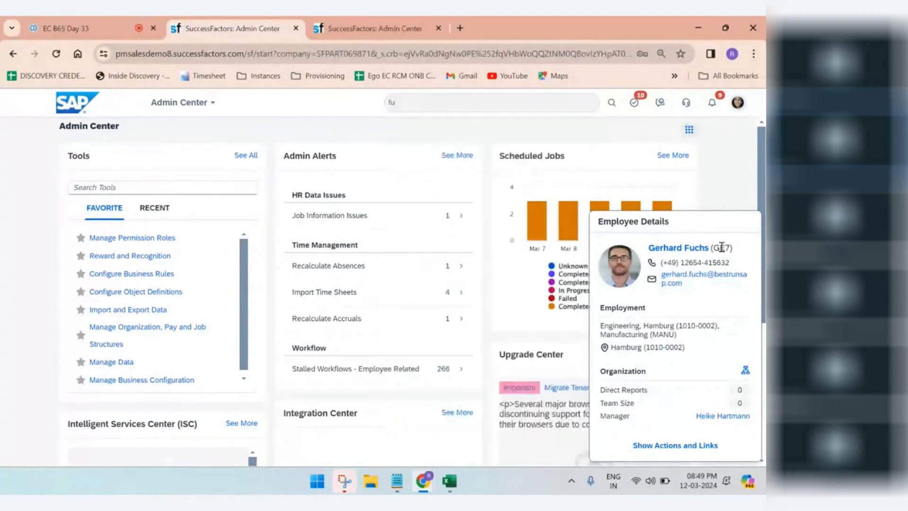
Start a proxy session as the employee with the copied user name and check whose account is being proxied.
{"action": "left_click", "coordinate": [737, 102]}
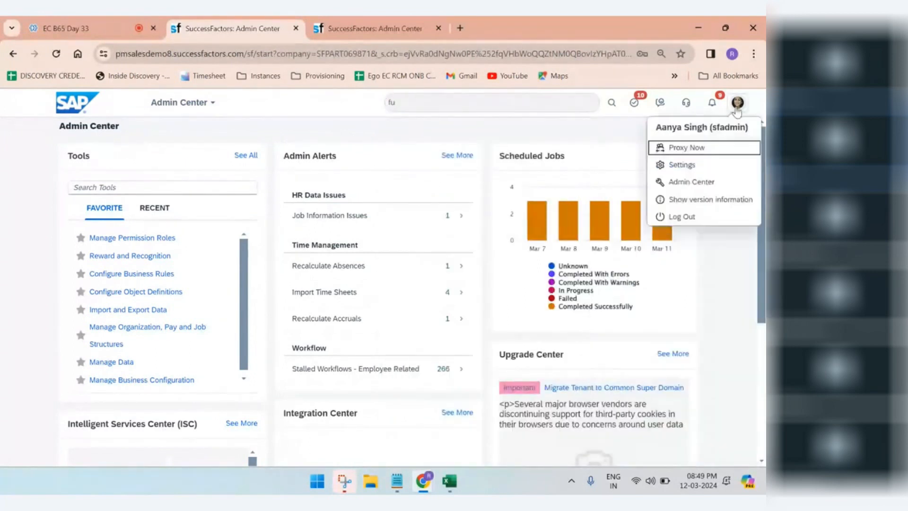
{"action": "left_click", "coordinate": [686, 148]}
{"action": "key", "text": "ctrl+v"}
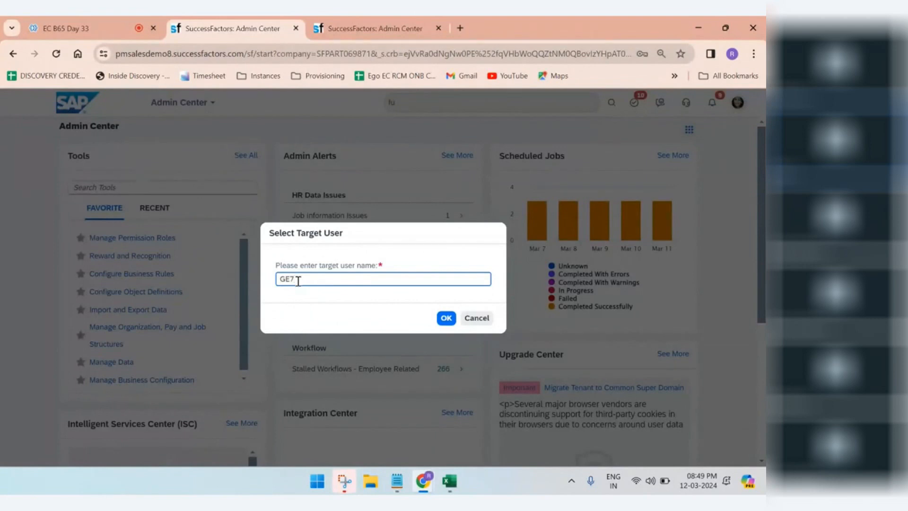
{"action": "left_click", "coordinate": [303, 301]}
{"action": "left_click", "coordinate": [446, 322]}
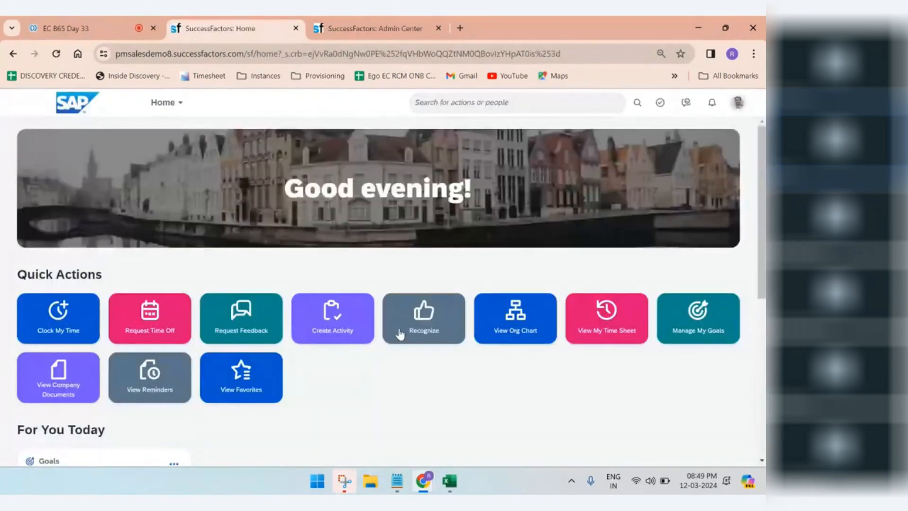
{"action": "left_click", "coordinate": [736, 105]}
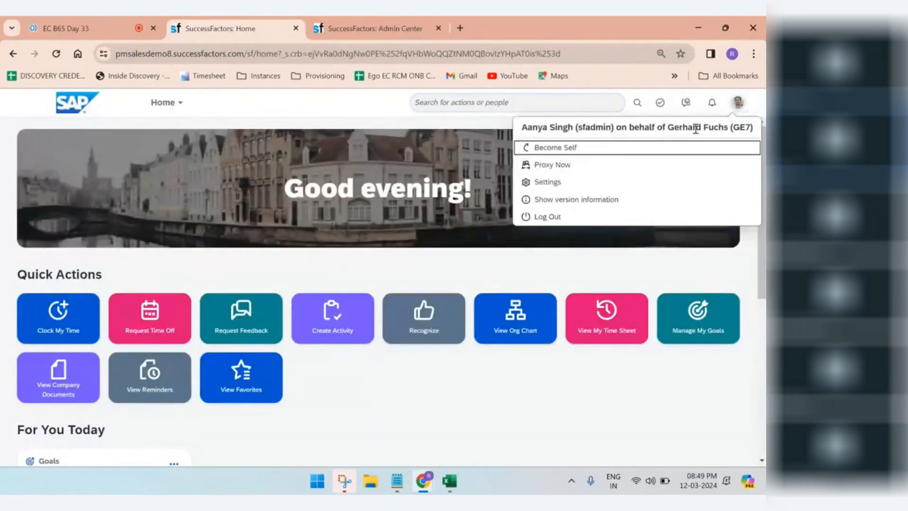
{"action": "left_click", "coordinate": [277, 103]}
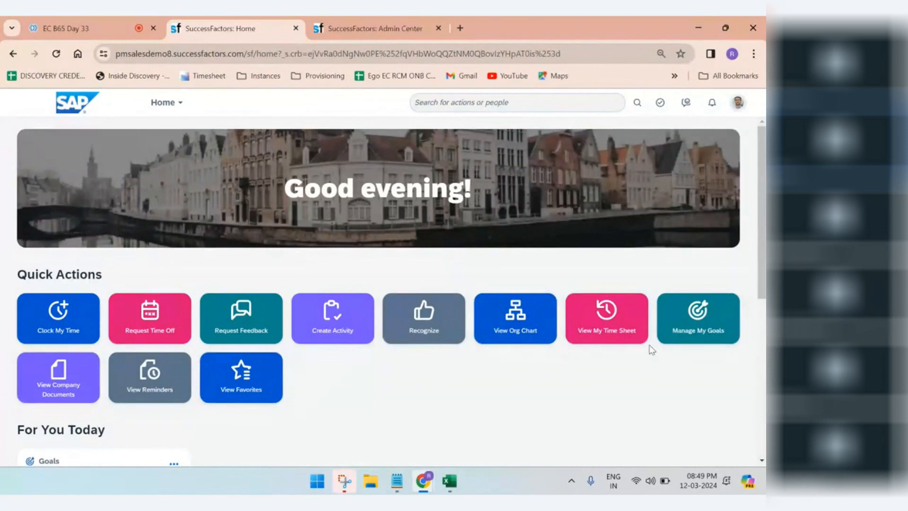
Open My Employee File and review its Personal, ID, Biographical, Addresses and Contact, and Payment Information sections.
{"action": "left_click", "coordinate": [163, 102]}
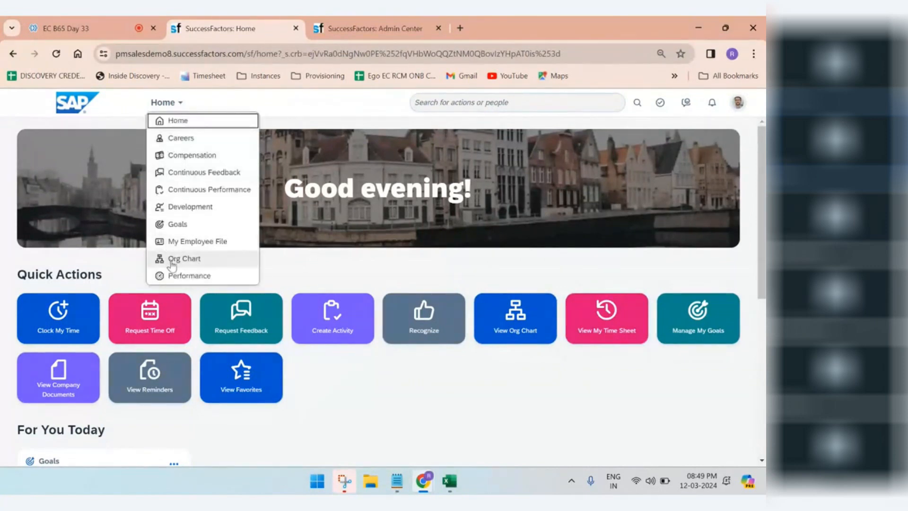
{"action": "left_click", "coordinate": [182, 246]}
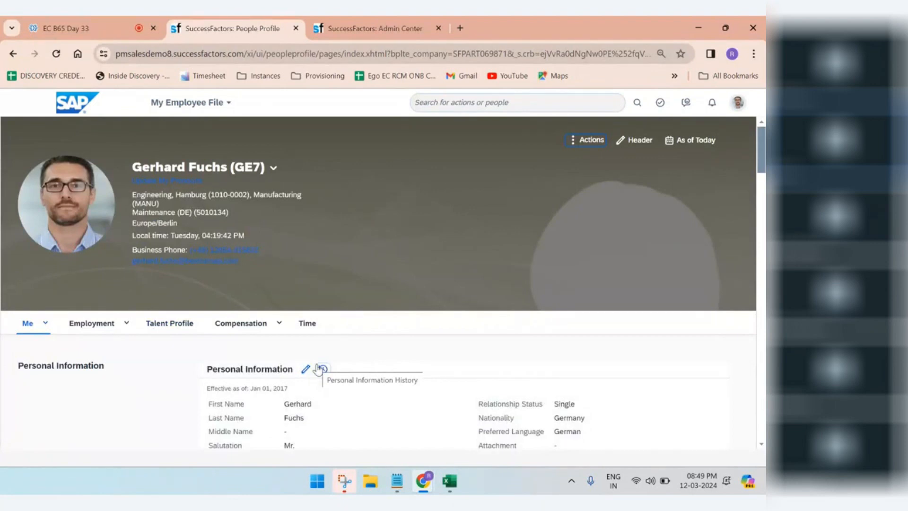
{"action": "left_click", "coordinate": [45, 326]}
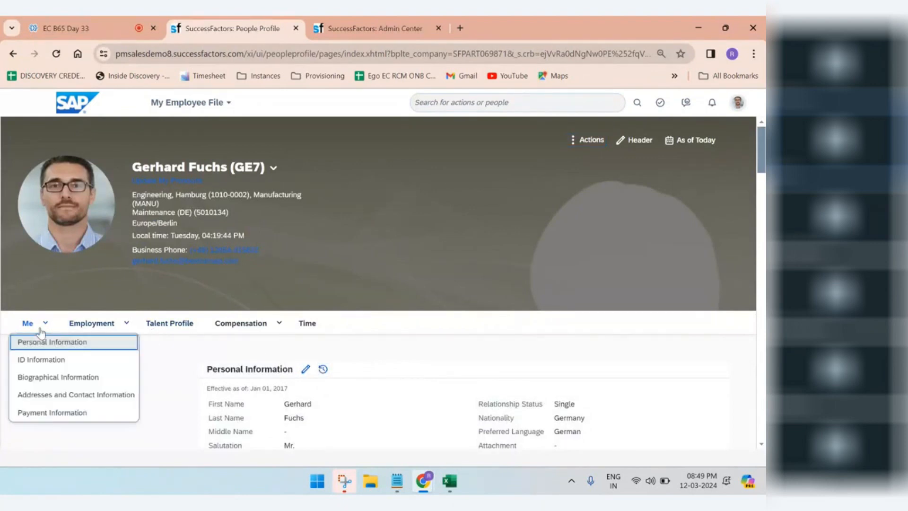
{"action": "left_click", "coordinate": [37, 346]}
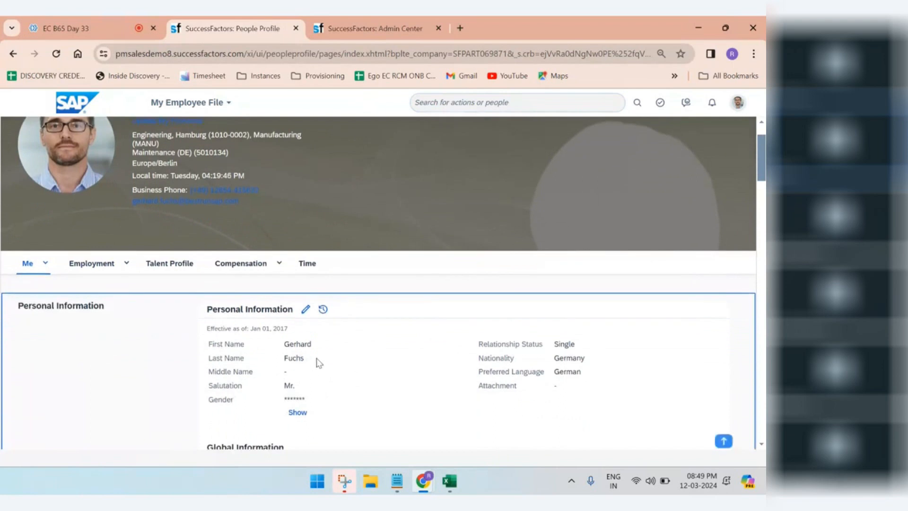
{"action": "left_click", "coordinate": [45, 263]}
{"action": "left_click", "coordinate": [38, 298]}
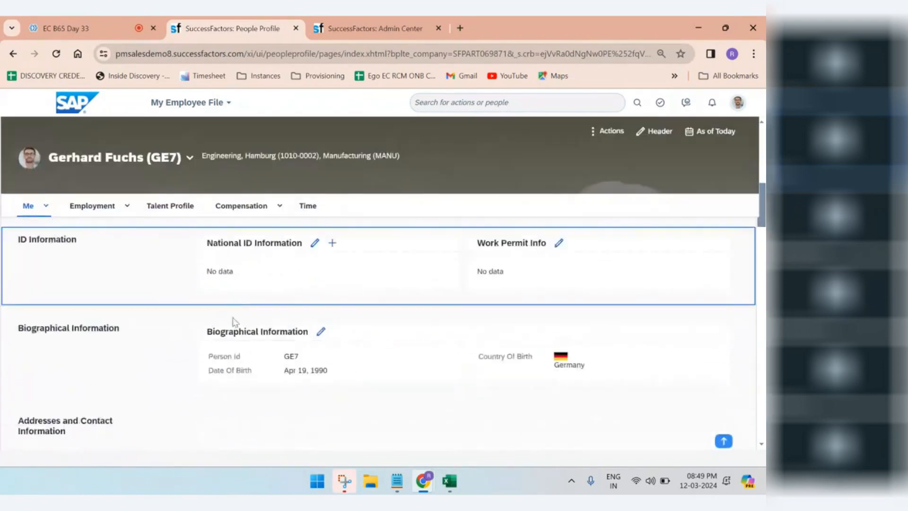
{"action": "left_click", "coordinate": [46, 207]}
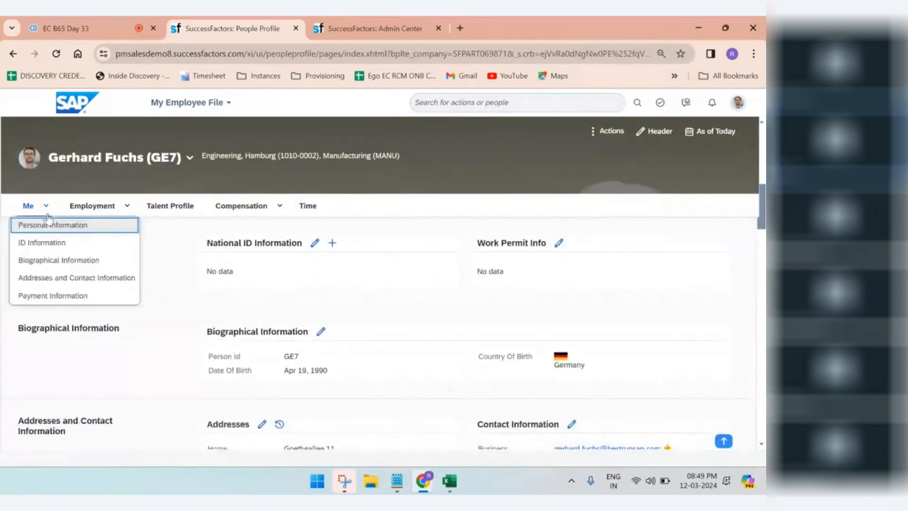
{"action": "left_click", "coordinate": [38, 263]}
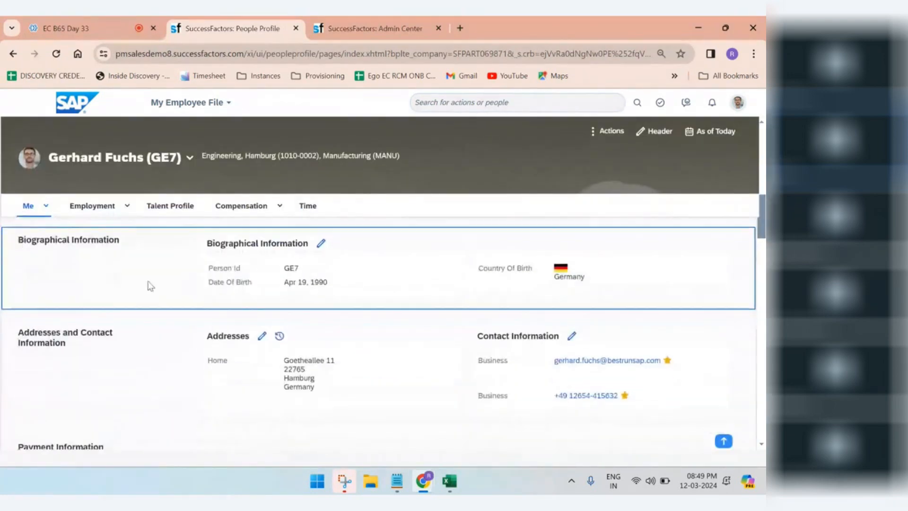
{"action": "left_click", "coordinate": [42, 211]}
{"action": "left_click", "coordinate": [78, 278]}
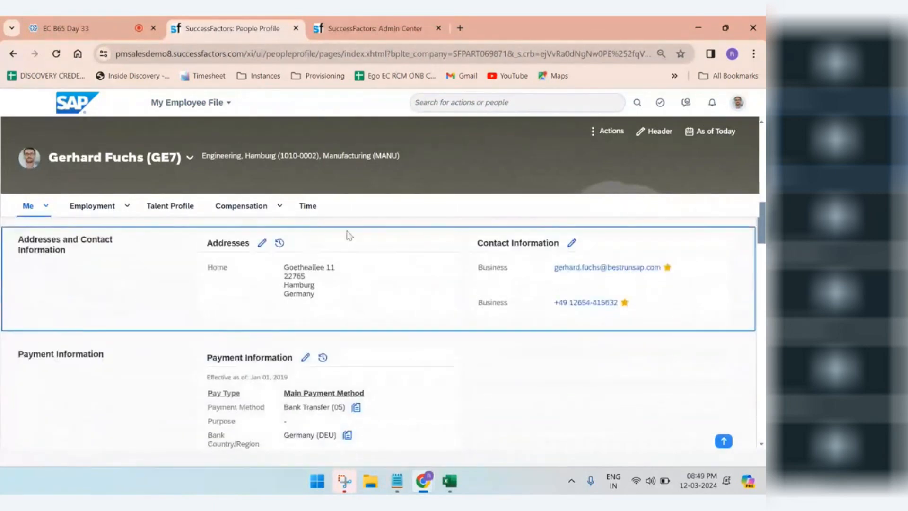
{"action": "left_click", "coordinate": [46, 207]}
{"action": "left_click", "coordinate": [108, 298]}
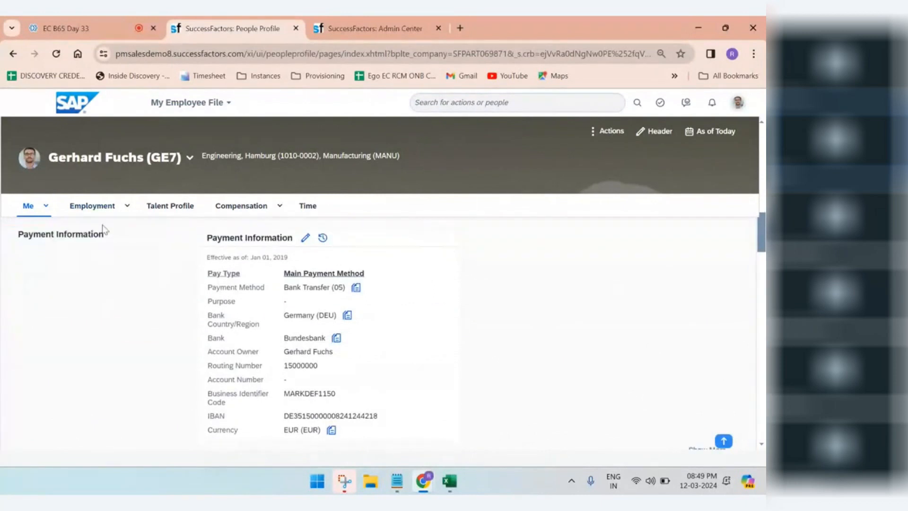
Review the Employment area's Organizational Information, Job Information, Employment Details and Job Relationships sections.
{"action": "left_click", "coordinate": [92, 205]}
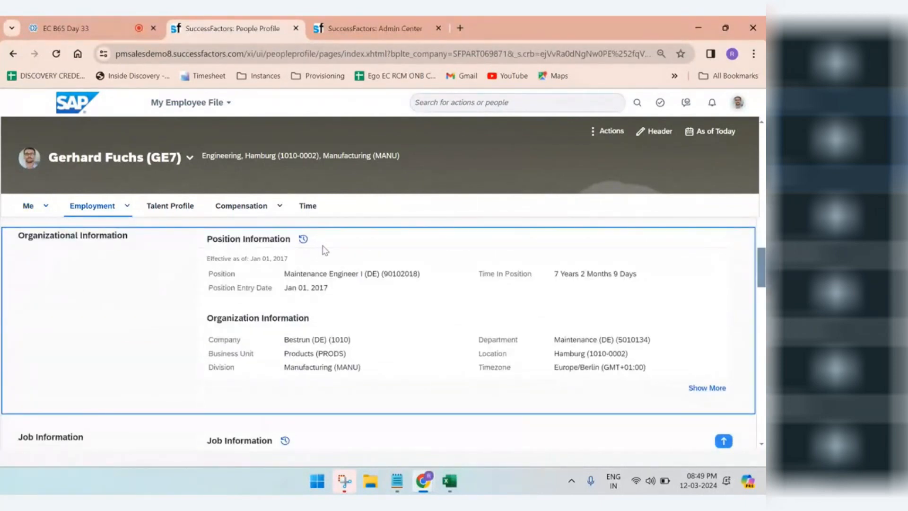
{"action": "mouse_move", "coordinate": [128, 211]}
{"action": "left_click", "coordinate": [109, 243]}
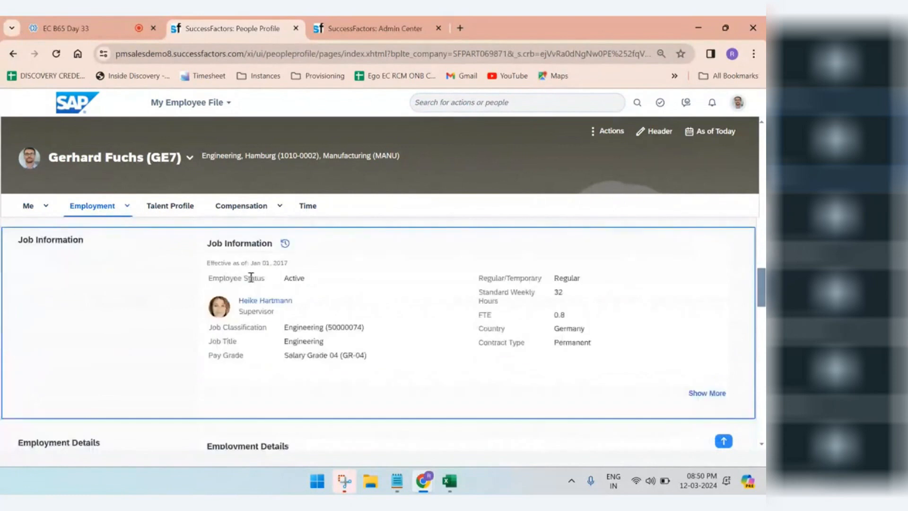
{"action": "mouse_move", "coordinate": [126, 212]}
{"action": "left_click", "coordinate": [95, 260]}
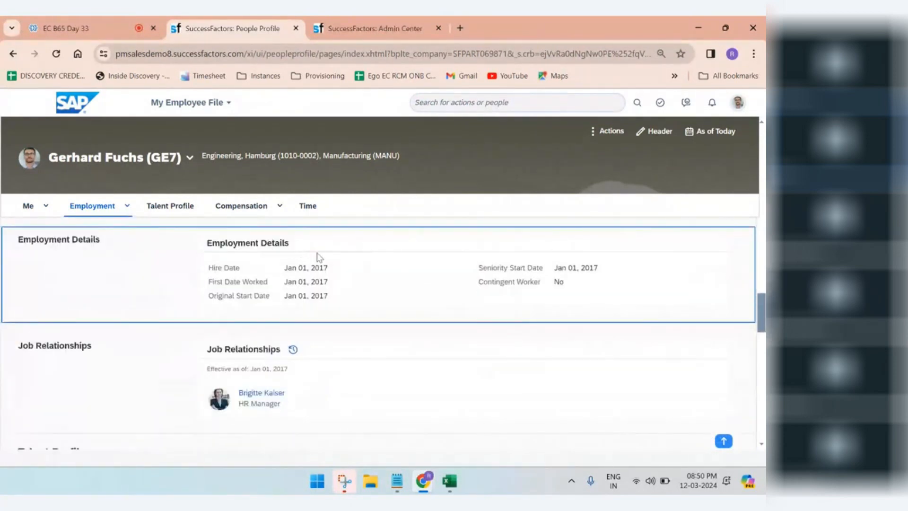
{"action": "mouse_move", "coordinate": [125, 212]}
{"action": "left_click", "coordinate": [105, 280]}
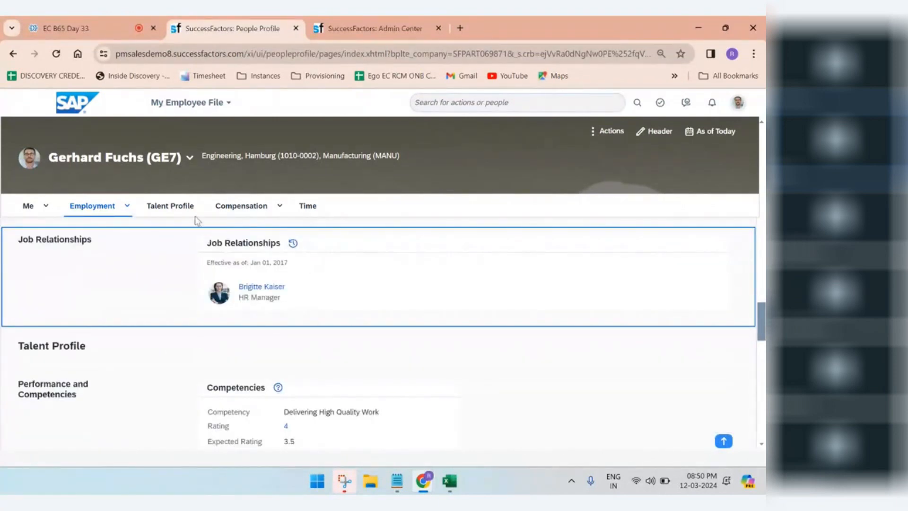
Review the employee's Talent Profile, the Current Pay and Recurring Deductions sections under Compensation, and the Time section.
{"action": "left_click", "coordinate": [172, 209]}
{"action": "left_click", "coordinate": [278, 213]}
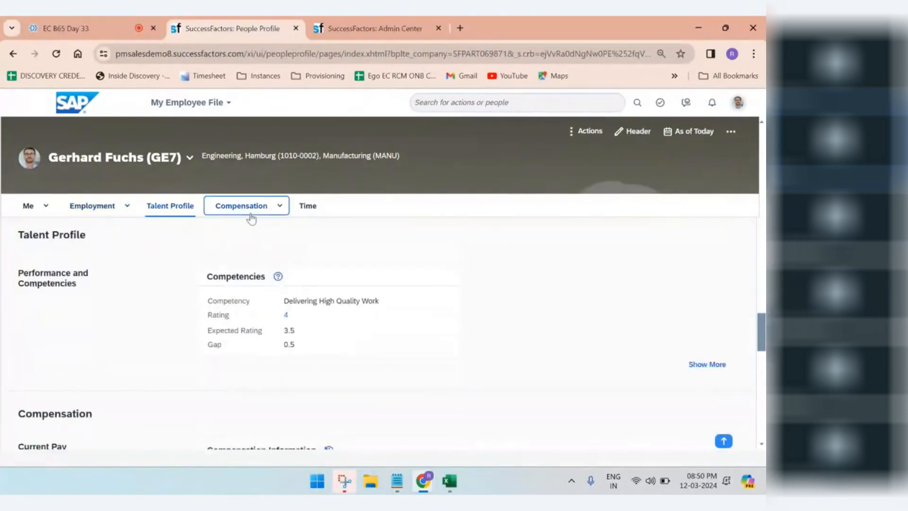
{"action": "mouse_move", "coordinate": [279, 216]}
{"action": "left_click", "coordinate": [236, 226]}
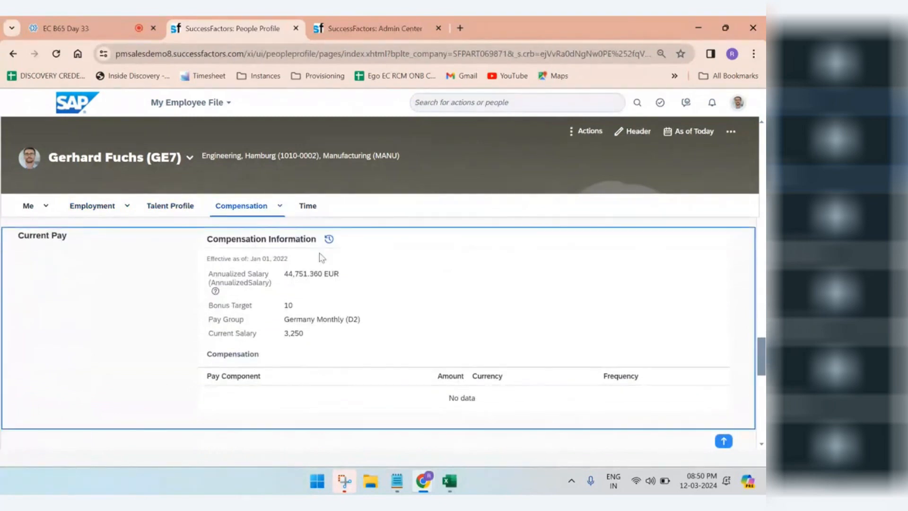
{"action": "mouse_move", "coordinate": [278, 215]}
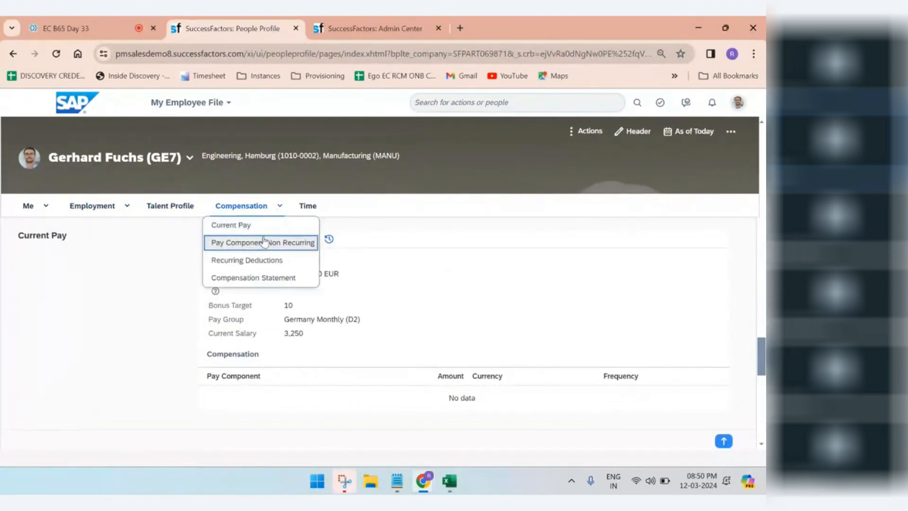
{"action": "left_click", "coordinate": [249, 261]}
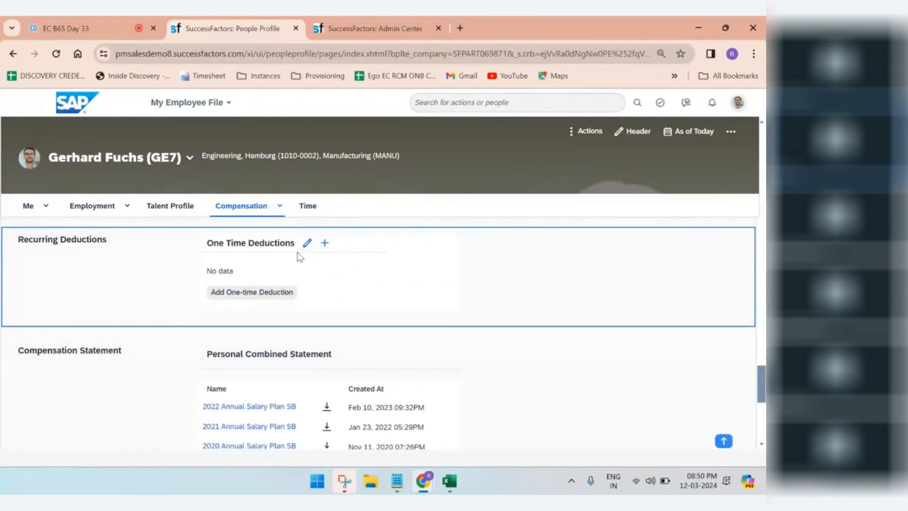
{"action": "left_click", "coordinate": [301, 209]}
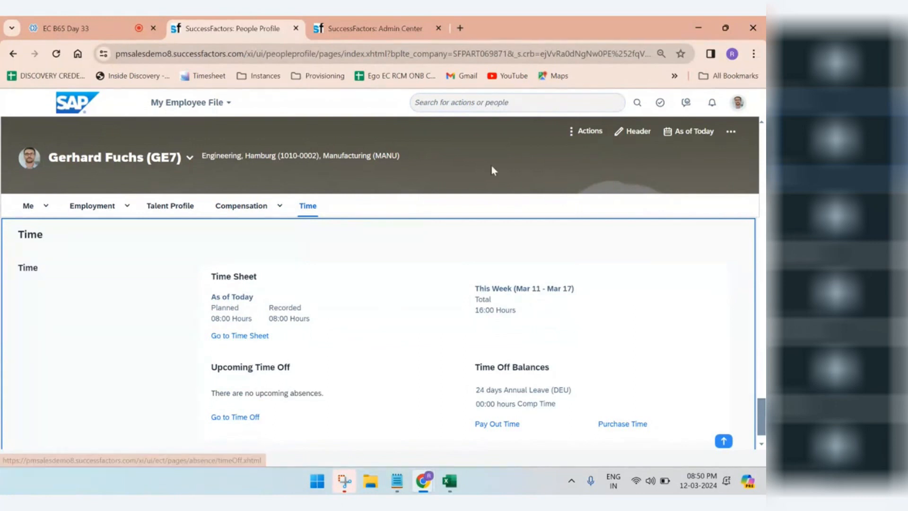
Check the proxied employee's access to admin tools by searching actions for "per role", "manage data" and "configure ui".
{"action": "left_click", "coordinate": [514, 104]}
{"action": "type", "text": "per role"}
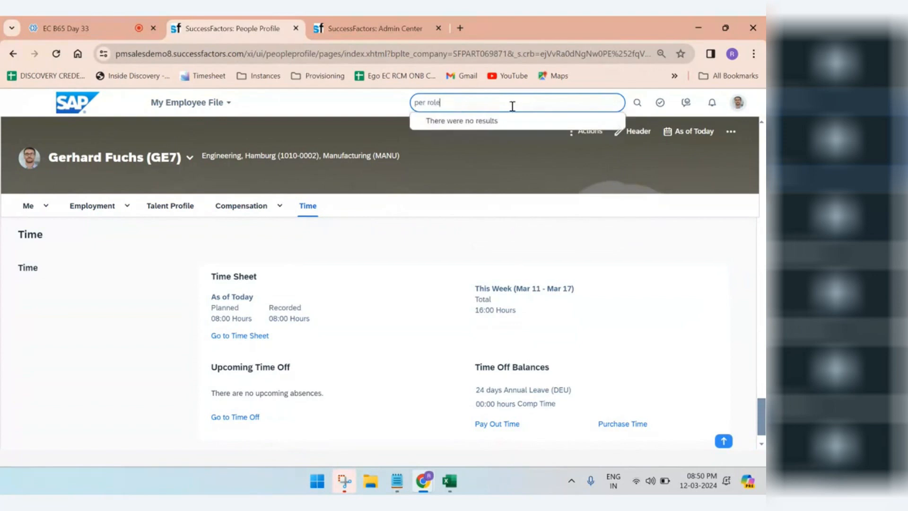
{"action": "triple_click", "coordinate": [459, 110]}
{"action": "key", "text": "BackSpace"}
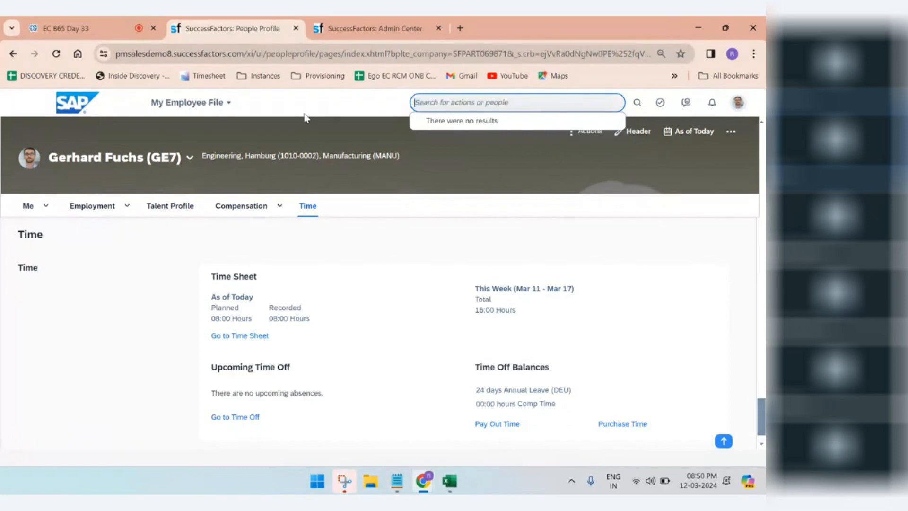
{"action": "type", "text": "manage data"}
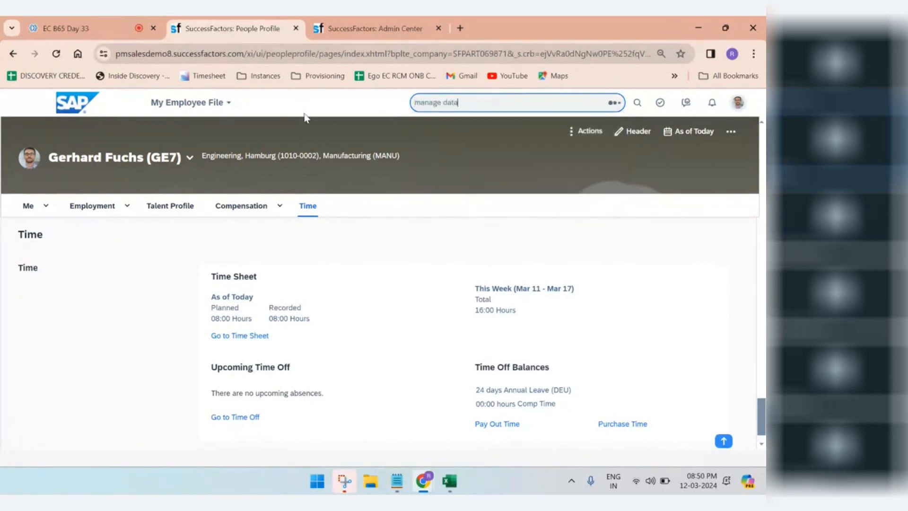
{"action": "left_click_drag", "start_coordinate": [466, 101], "coordinate": [399, 101]}
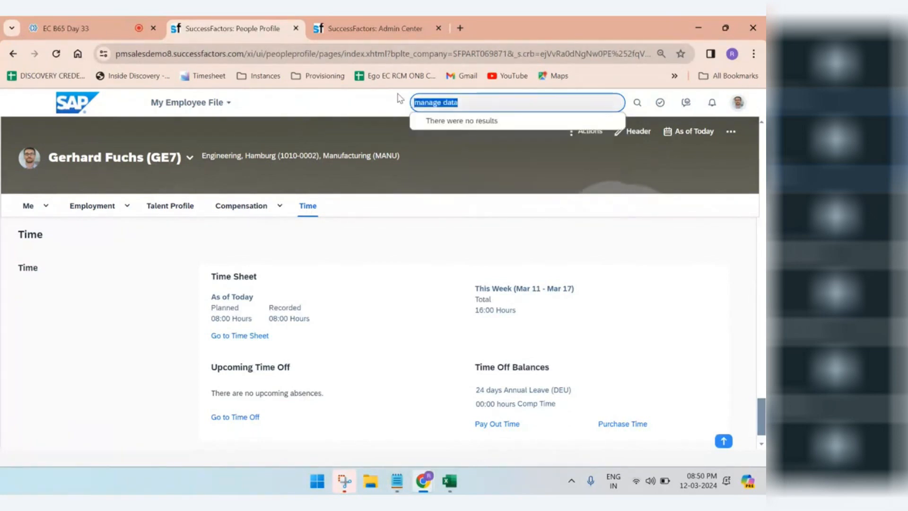
{"action": "type", "text": "drg ay job"}
{"action": "key", "text": "ctrl+a"}
{"action": "key", "text": "BackSpace"}
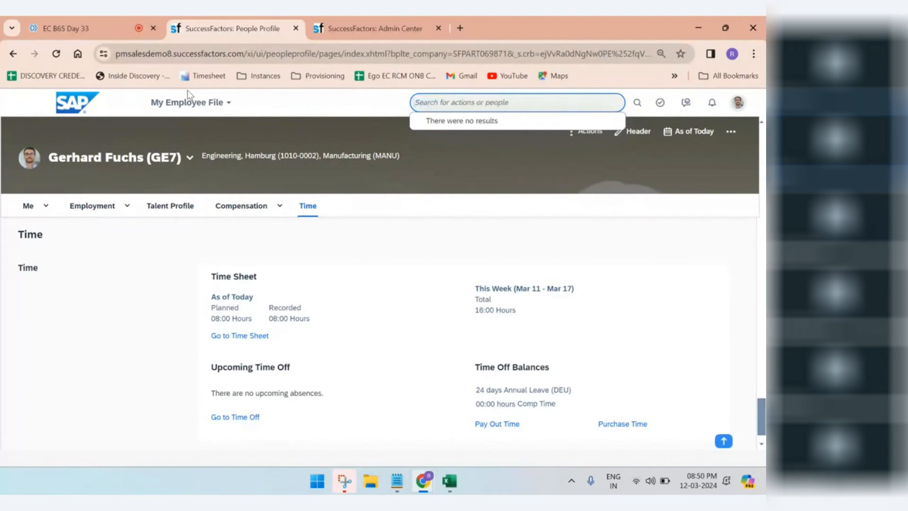
{"action": "type", "text": "configure ui"}
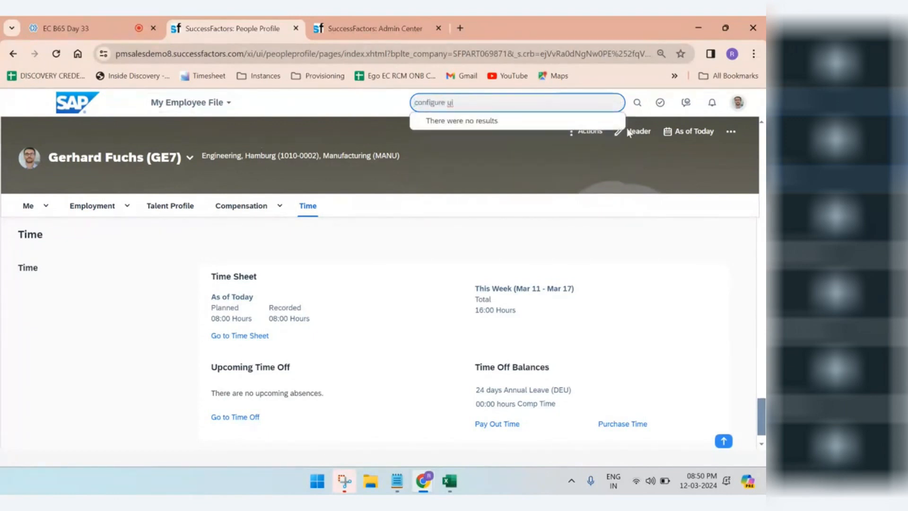
End the proxy session by switching back to the administrator's own account with Become Self.
{"action": "left_click", "coordinate": [738, 102]}
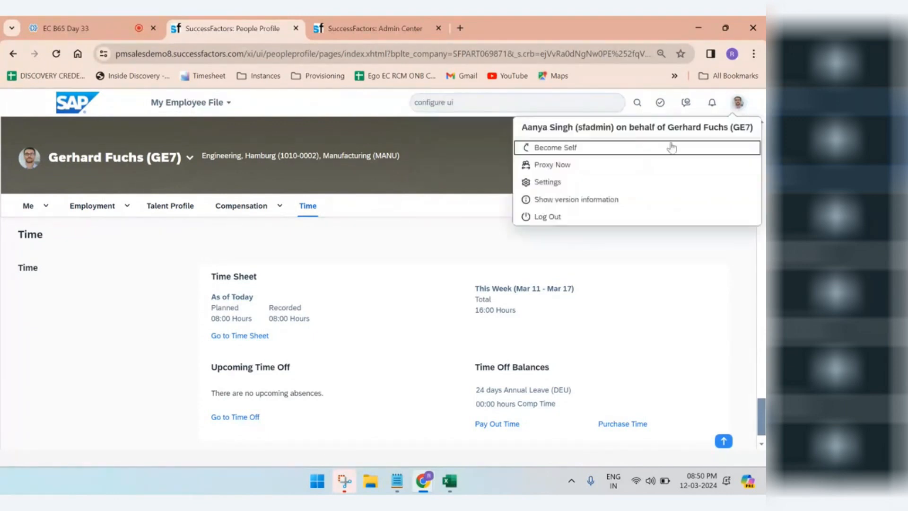
{"action": "left_click", "coordinate": [567, 150]}
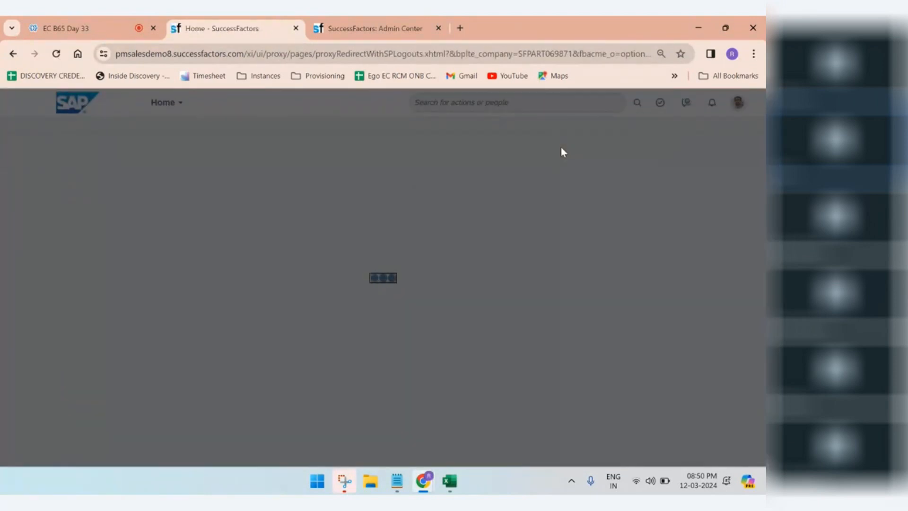
Return to the B65_Self Service Role detail page and dismiss its active-session warning.
{"action": "left_click", "coordinate": [374, 29]}
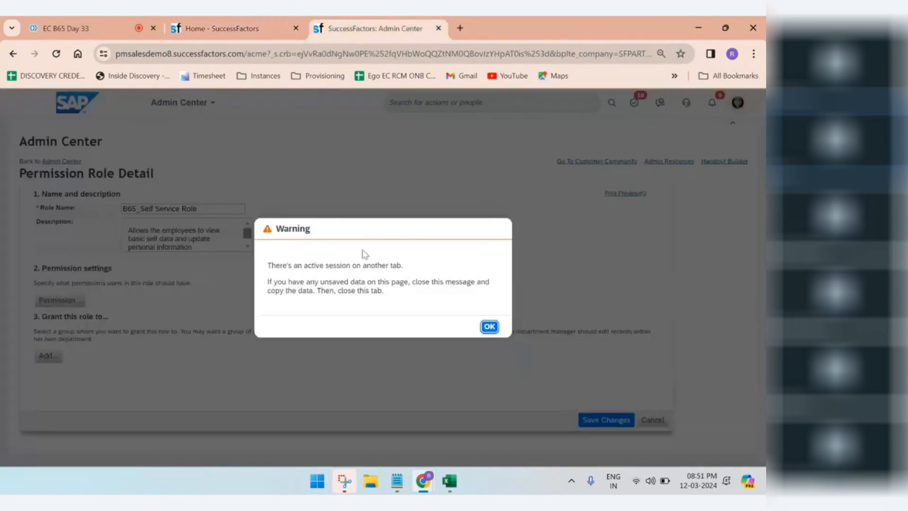
{"action": "left_click", "coordinate": [254, 27]}
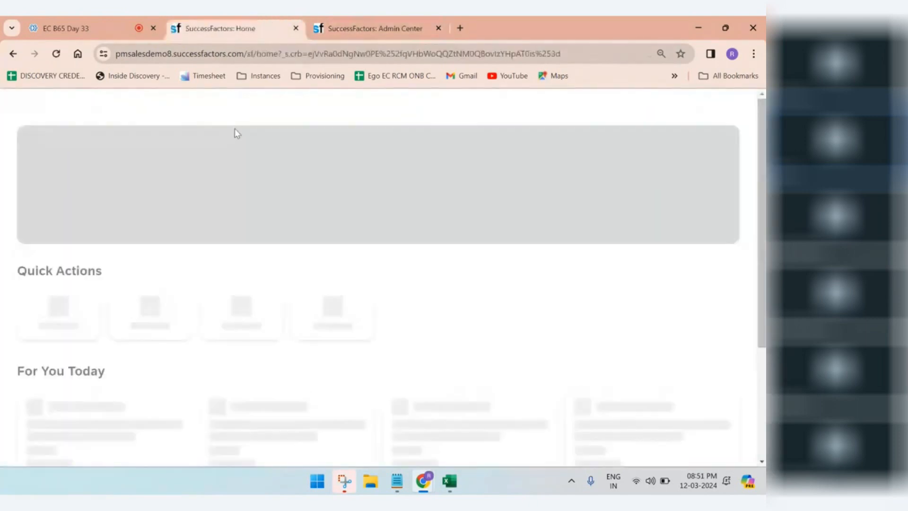
{"action": "left_click", "coordinate": [373, 29]}
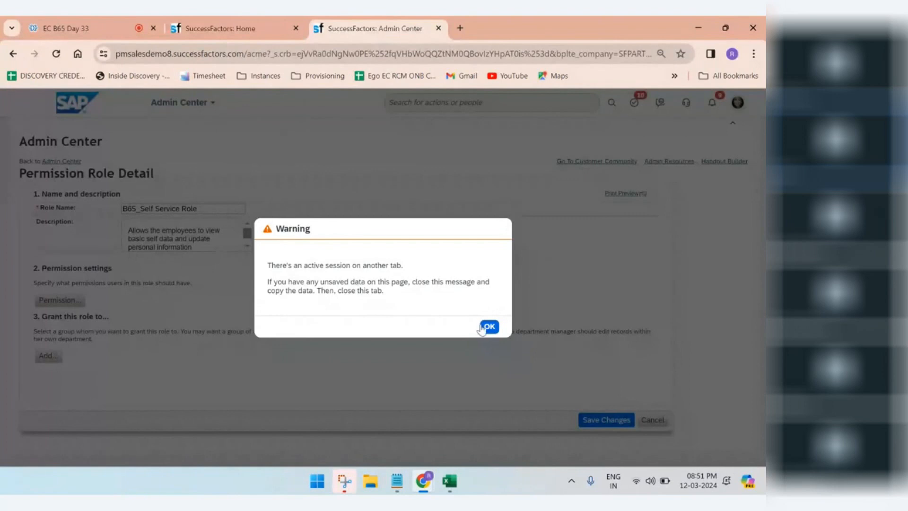
{"action": "left_click", "coordinate": [496, 328]}
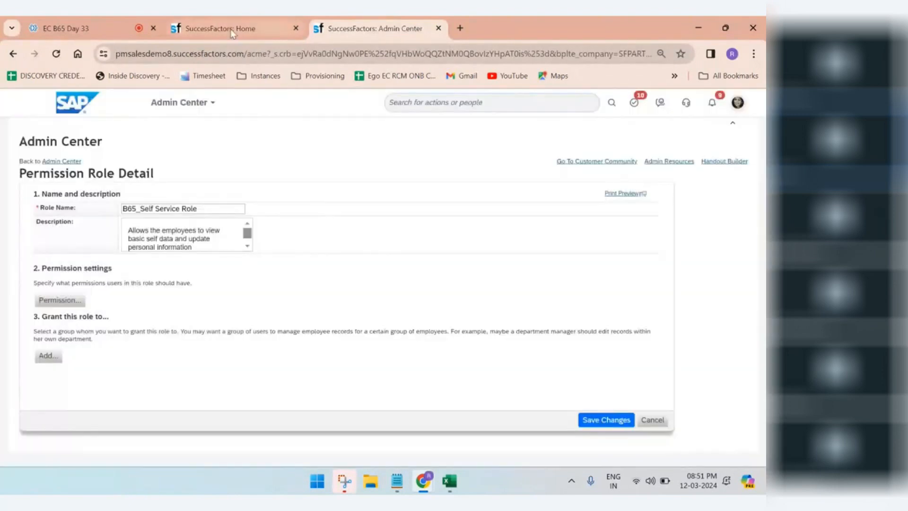
From the administrator's home page, search actions for "per role" and open Manage Permission Roles.
{"action": "left_click", "coordinate": [236, 29]}
{"action": "left_click", "coordinate": [436, 105]}
{"action": "type", "text": "per role"}
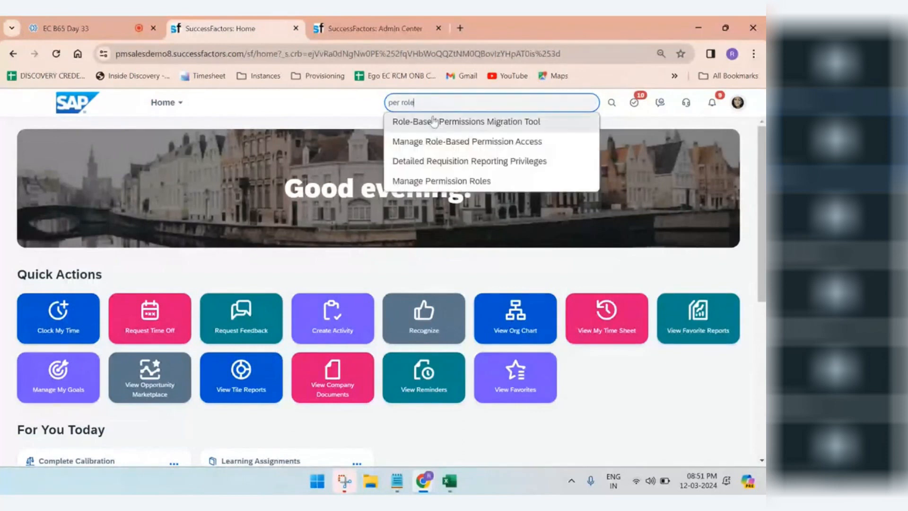
{"action": "left_click", "coordinate": [444, 185]}
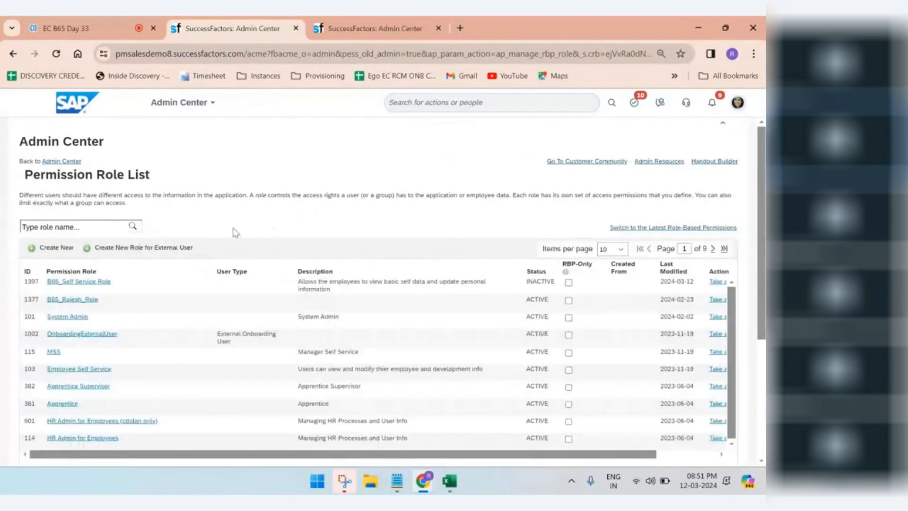
Search the permission role list for "ess" and replace that search with "self".
{"action": "left_click", "coordinate": [76, 230]}
{"action": "type", "text": "ess"}
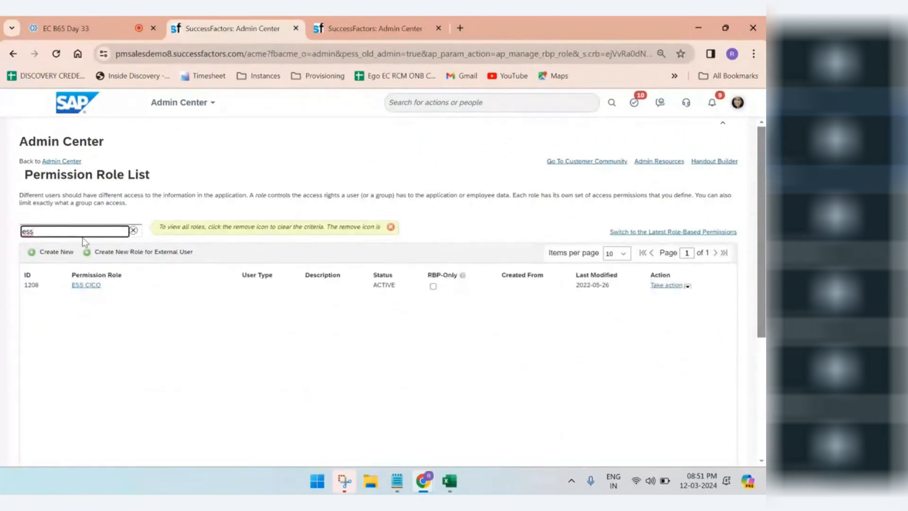
{"action": "key", "text": "ctrl+a"}
{"action": "key", "text": "BackSpace"}
{"action": "type", "text": "se"}
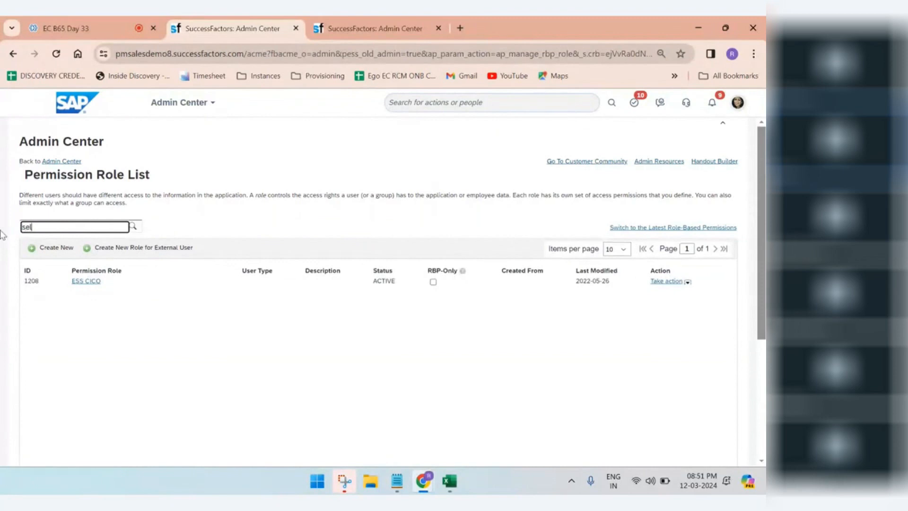
{"action": "type", "text": "lf"}
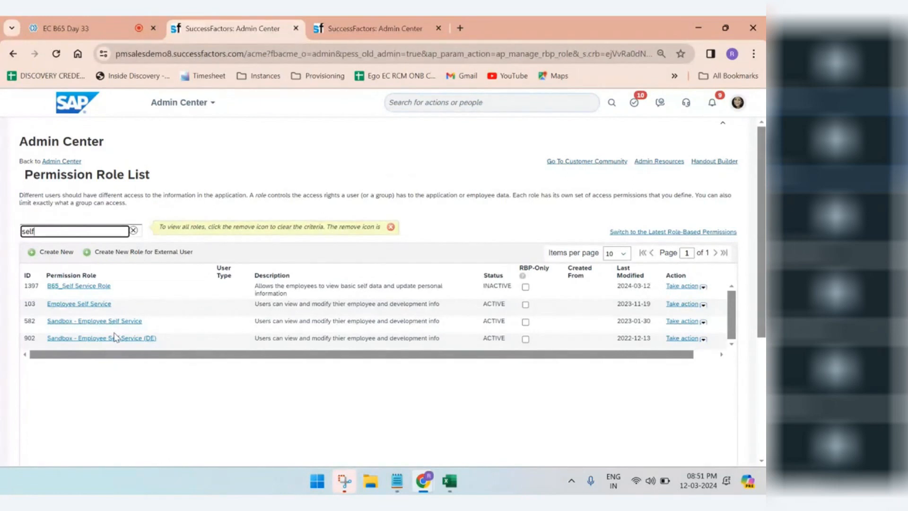
Open the Employee Self Service role, make its grant to the Employees group inactive and save the changes.
{"action": "left_click", "coordinate": [99, 308]}
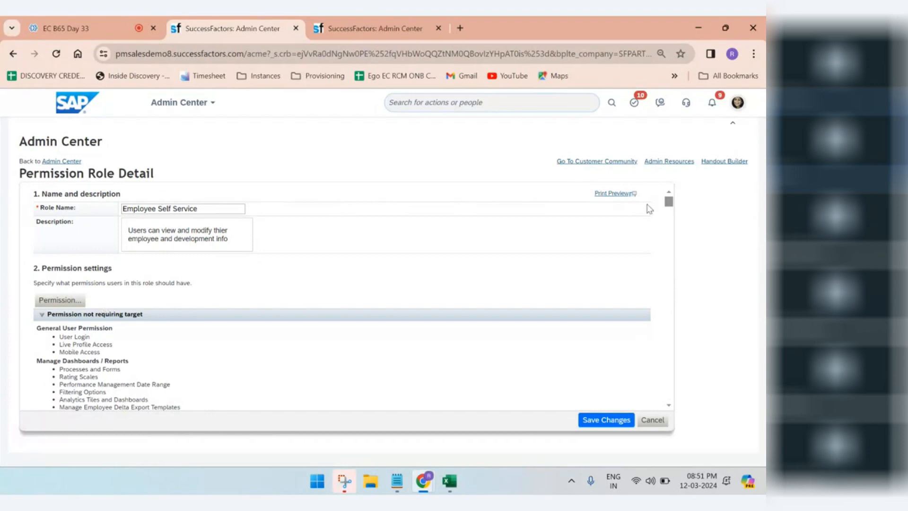
{"action": "left_click_drag", "start_coordinate": [670, 203], "coordinate": [672, 447]}
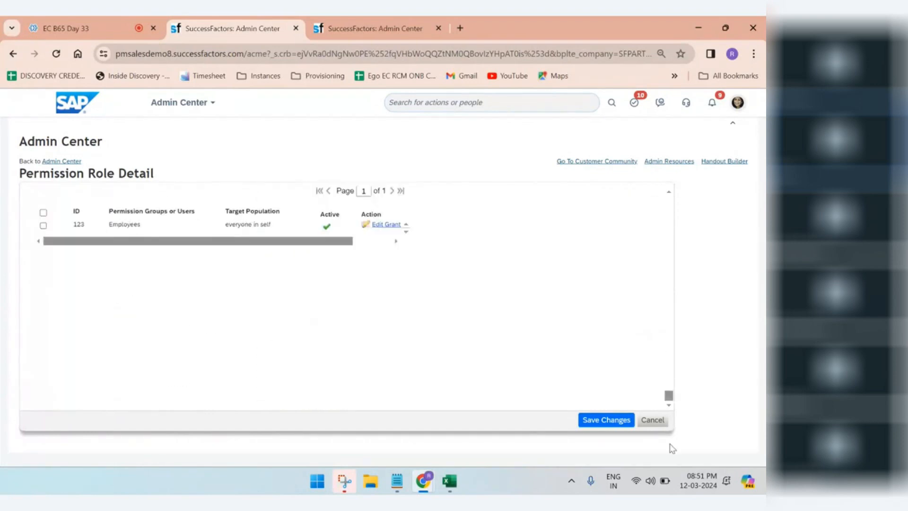
{"action": "scroll", "coordinate": [331, 365], "scroll_direction": "up", "scroll_amount": 1}
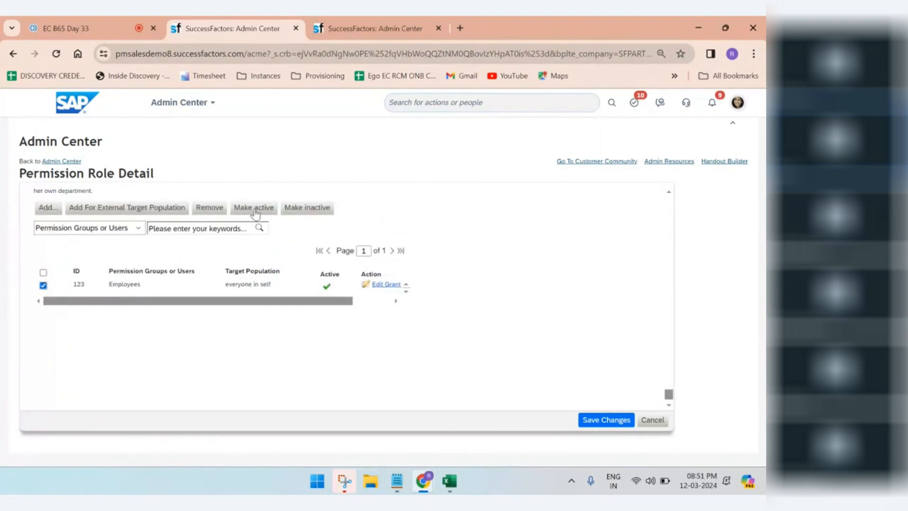
{"action": "left_click", "coordinate": [607, 420]}
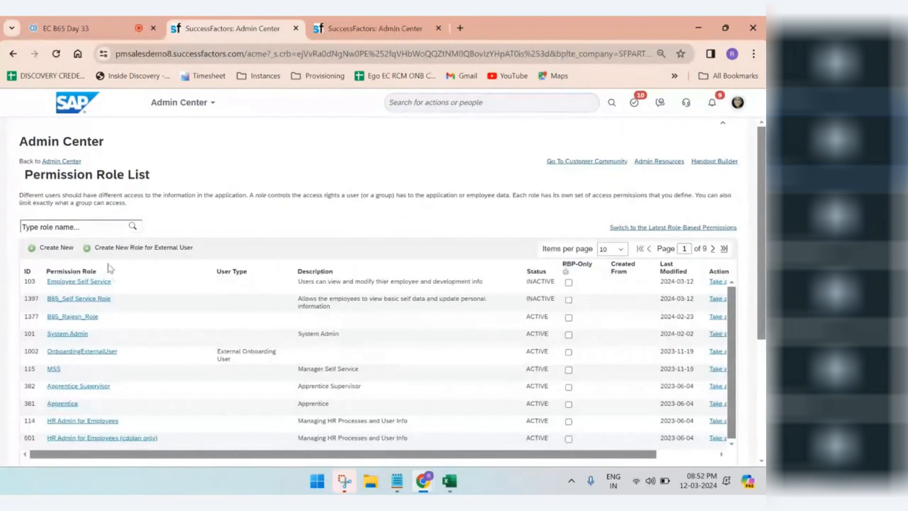
Find the Sandbox - Employee Self Service role with "self", make its Sandbox Employees grant inactive and save the changes.
{"action": "left_click", "coordinate": [92, 227]}
{"action": "type", "text": "self"}
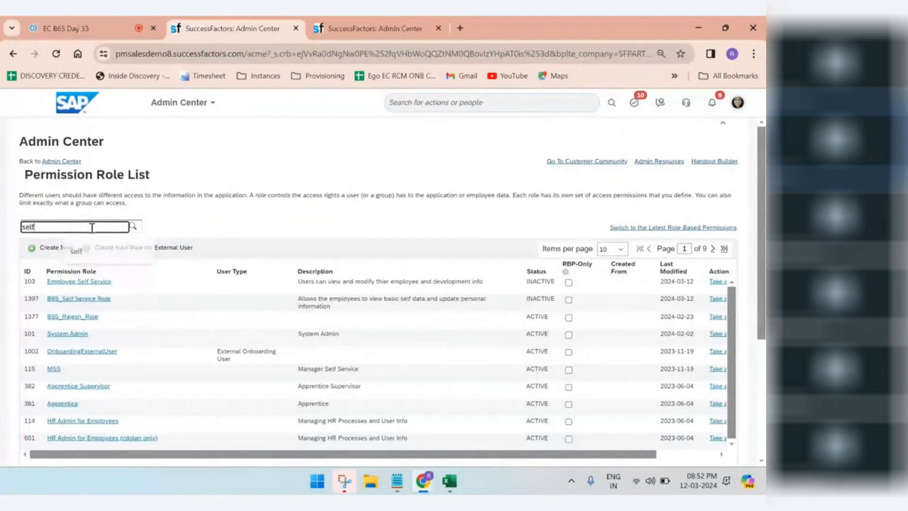
{"action": "key", "text": "Return"}
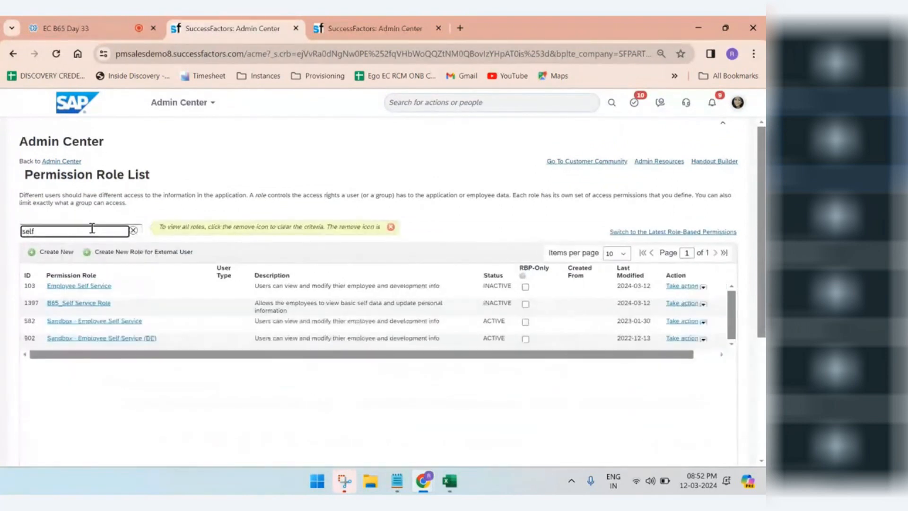
{"action": "left_click", "coordinate": [83, 322]}
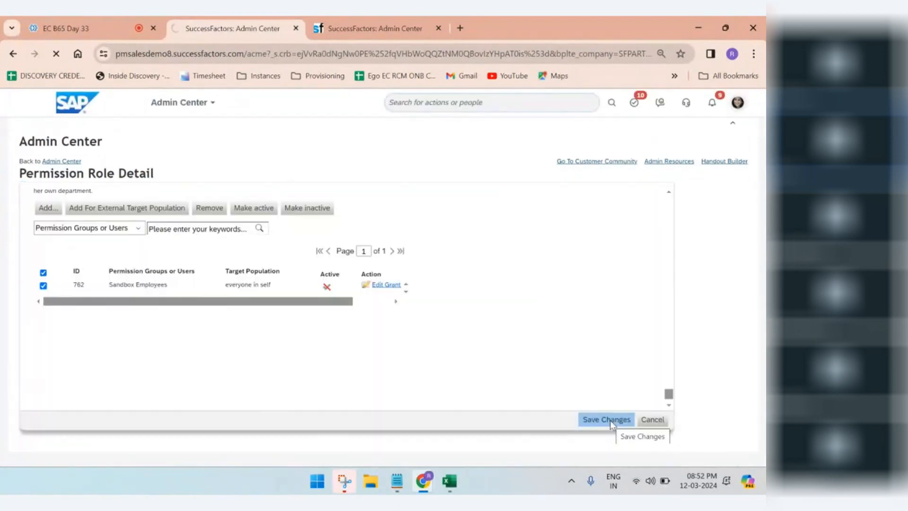
{"action": "left_click", "coordinate": [610, 419]}
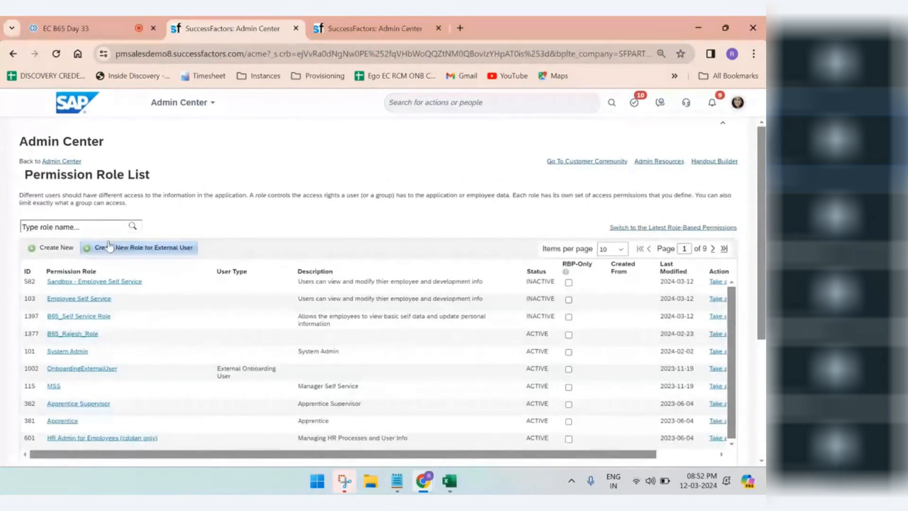
Filter the role list by "self" and open the Sandbox - Employee Self Service (DE) role.
{"action": "left_click", "coordinate": [89, 229]}
{"action": "type", "text": "self"}
{"action": "key", "text": "Return"}
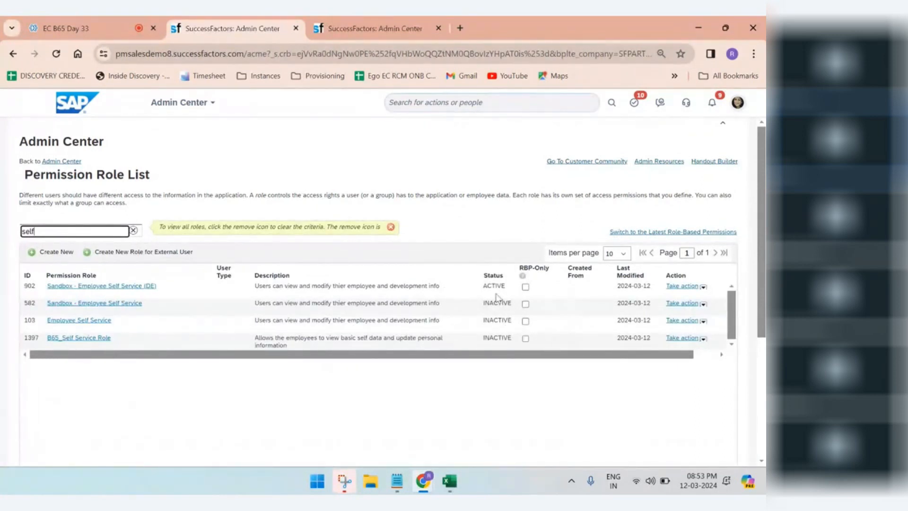
{"action": "left_click", "coordinate": [131, 288]}
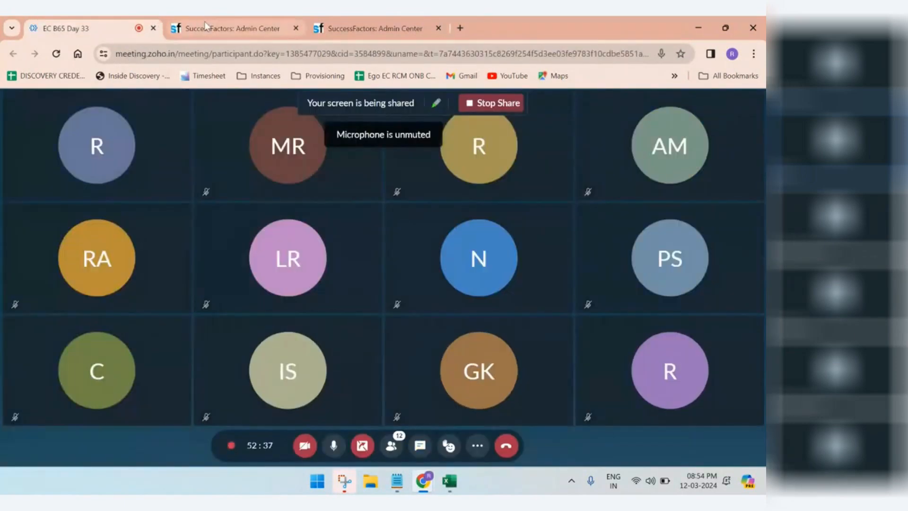
In the ESS CICO role, make the grant to Everyone (All Employees) inactive and save the changes.
{"action": "left_click", "coordinate": [207, 26]}
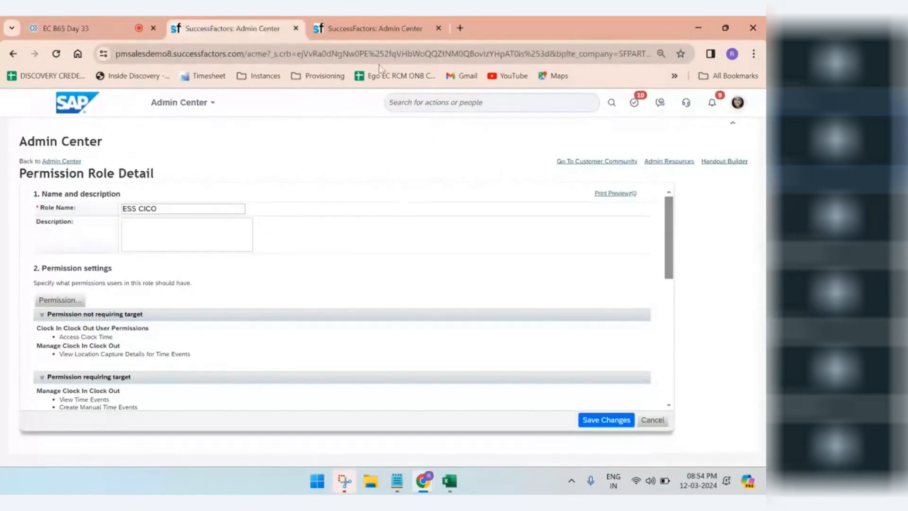
{"action": "left_click", "coordinate": [371, 28]}
{"action": "left_click", "coordinate": [223, 34]}
{"action": "scroll", "coordinate": [674, 218], "scroll_direction": "down", "scroll_amount": 5}
{"action": "left_click", "coordinate": [43, 226]}
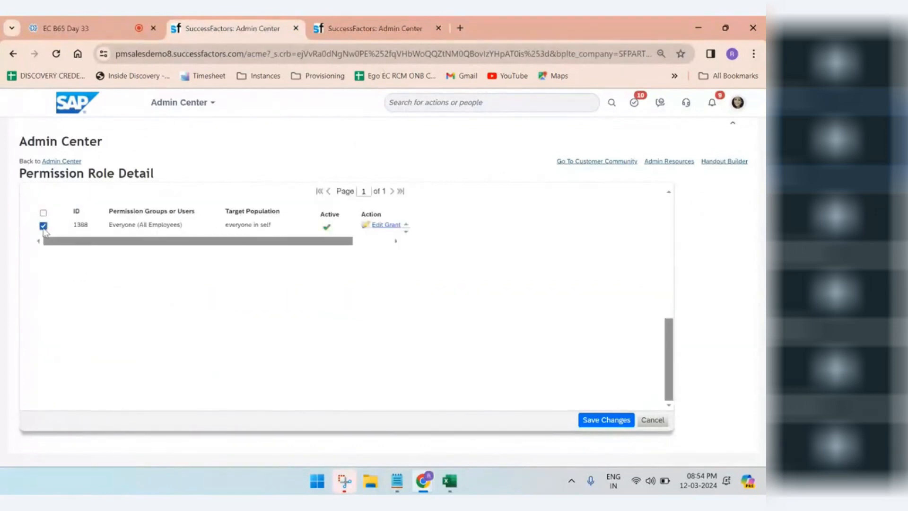
{"action": "scroll", "coordinate": [260, 273], "scroll_direction": "up", "scroll_amount": 3}
{"action": "left_click", "coordinate": [306, 268]}
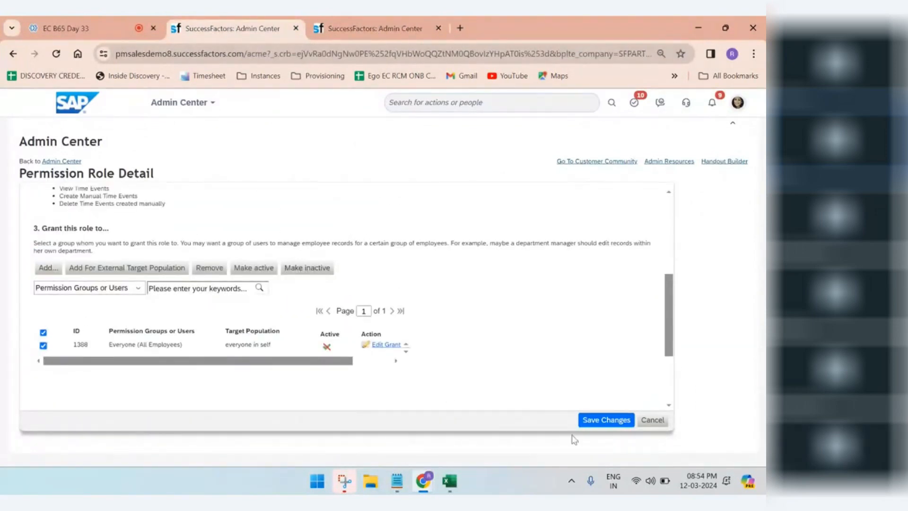
{"action": "left_click", "coordinate": [603, 420]}
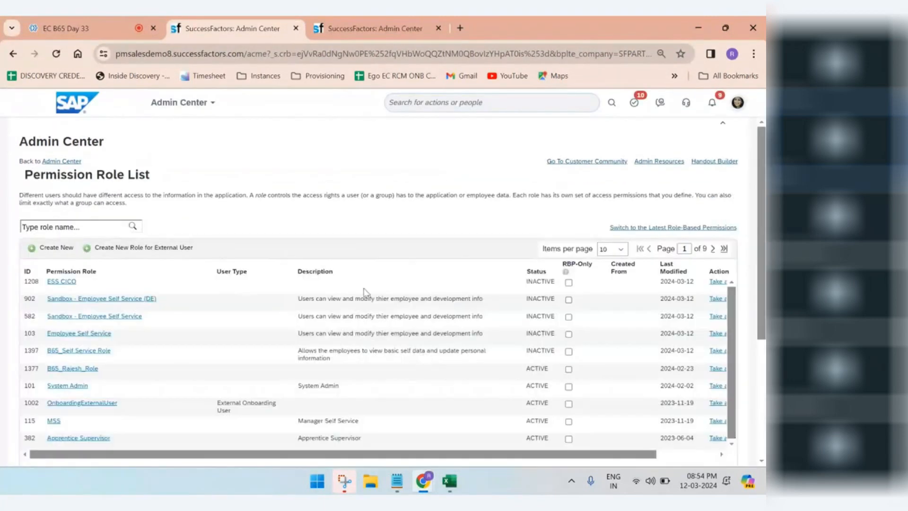
Duplicate the browser tab showing the B65_Self Service Role detail and switch to the copy.
{"action": "left_click", "coordinate": [369, 28]}
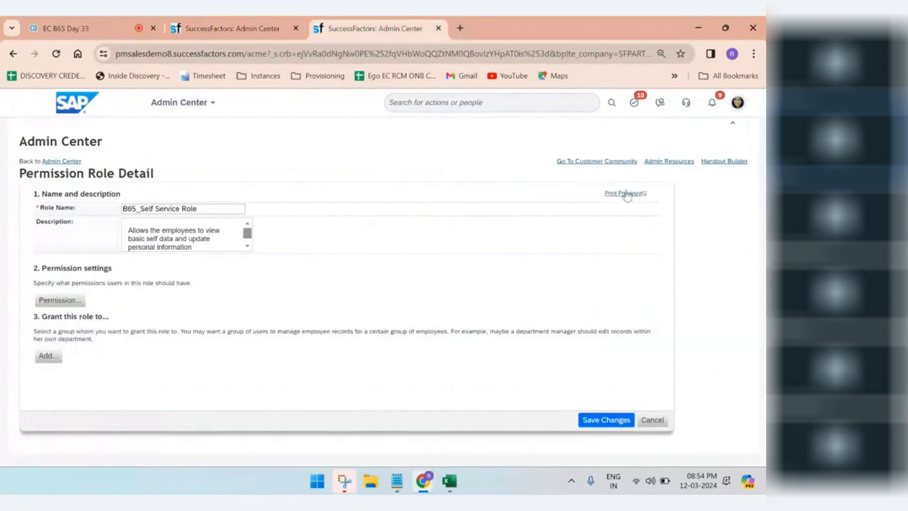
{"action": "right_click", "coordinate": [370, 32]}
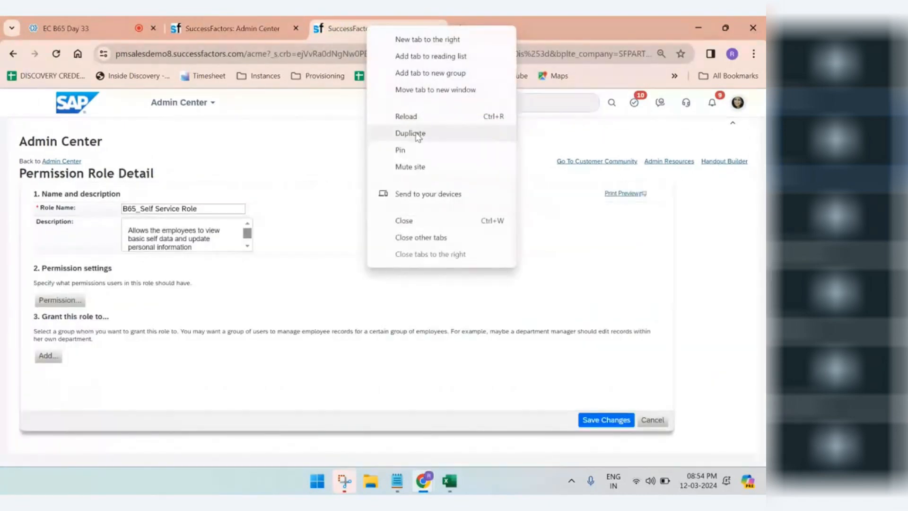
{"action": "left_click", "coordinate": [387, 121]}
{"action": "left_click", "coordinate": [380, 32]}
{"action": "left_click", "coordinate": [530, 34]}
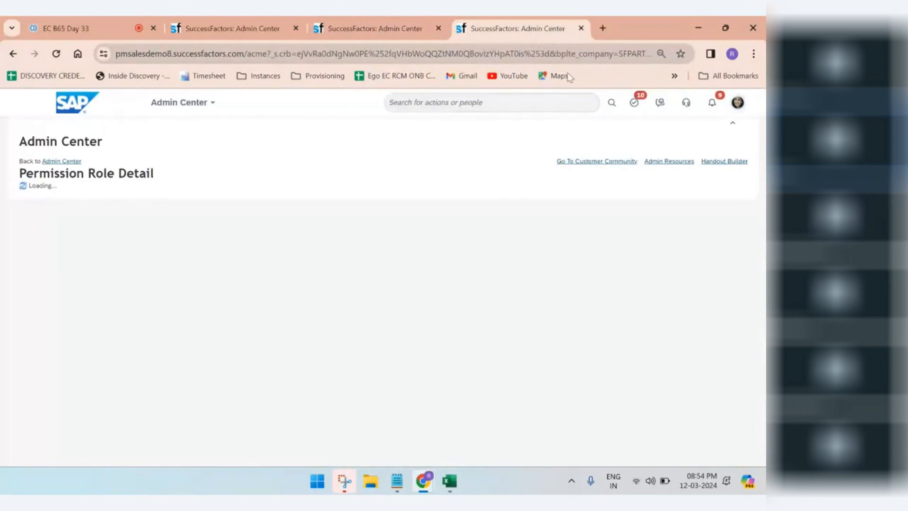
Start a proxy session with Proxy Now, choosing the employee as the target user.
{"action": "left_click", "coordinate": [739, 102]}
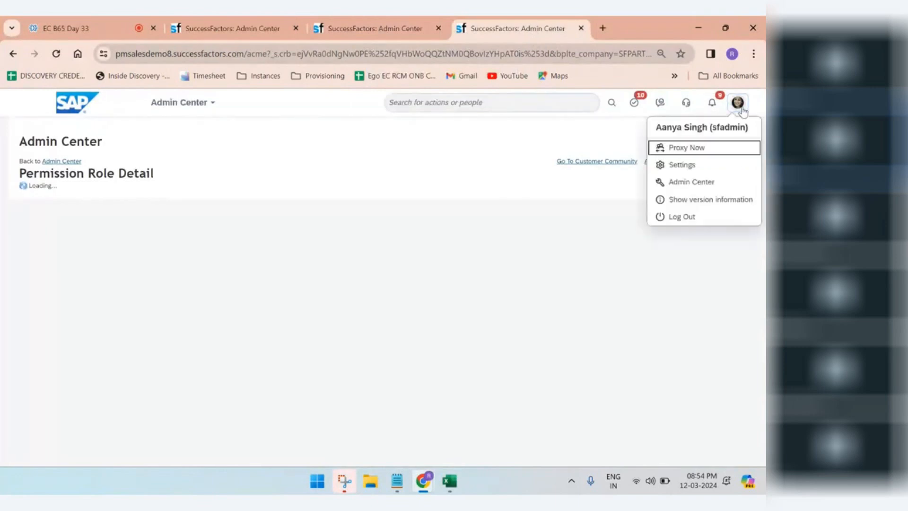
{"action": "left_click", "coordinate": [707, 150]}
{"action": "type", "text": "GE7"}
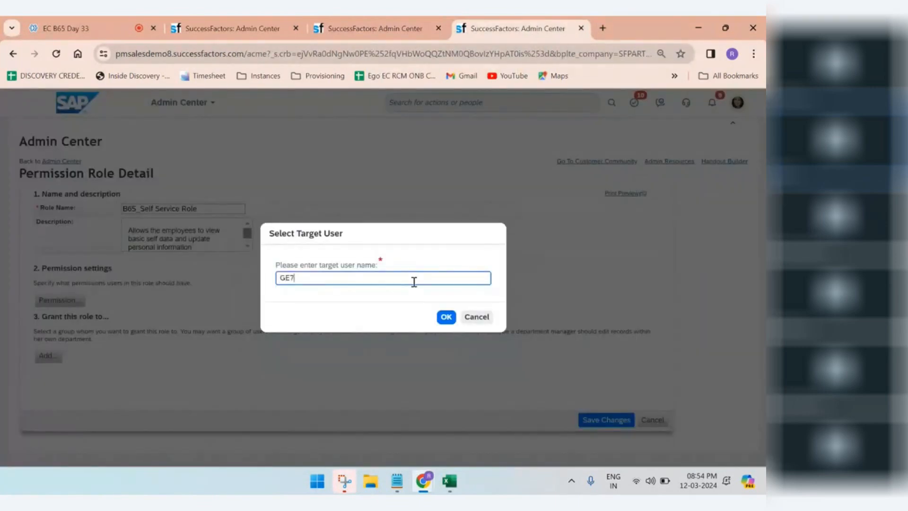
{"action": "left_click", "coordinate": [348, 297]}
{"action": "left_click", "coordinate": [446, 317]}
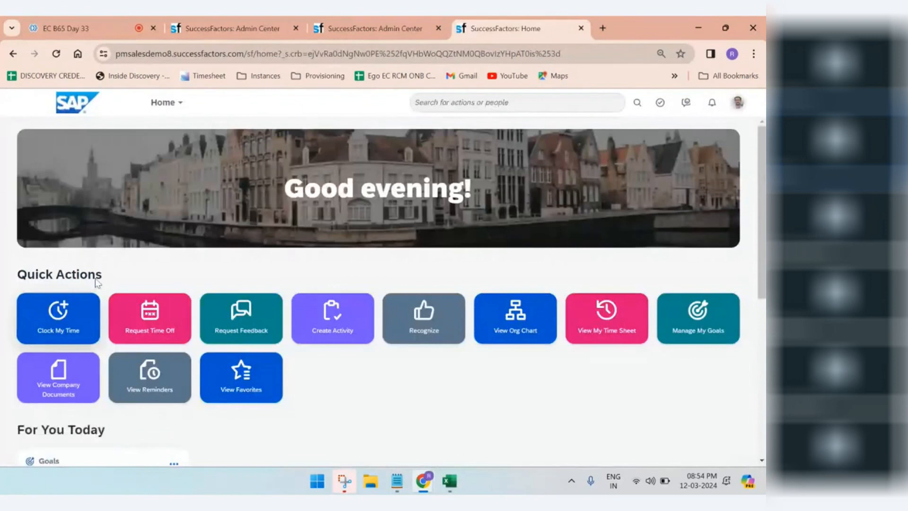
Examine which modules the proxied employee's Home navigation offers.
{"action": "left_click", "coordinate": [182, 109]}
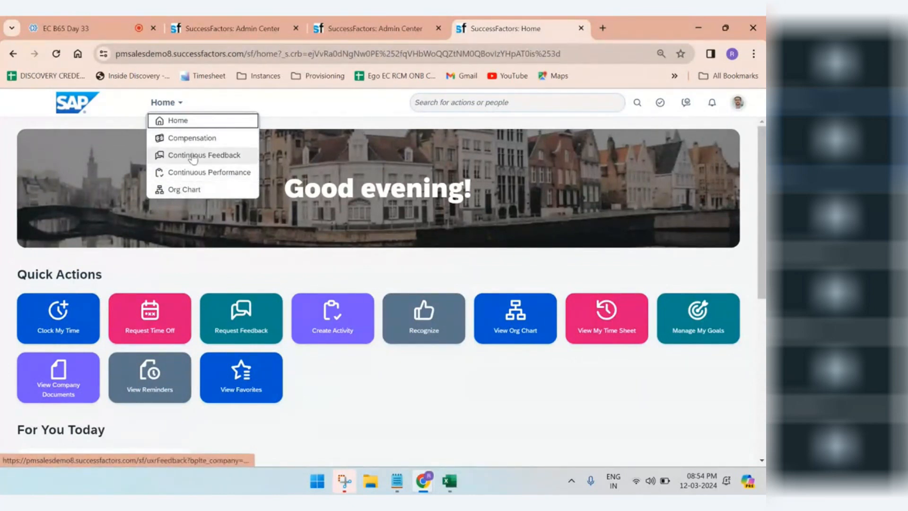
{"action": "left_click", "coordinate": [425, 417]}
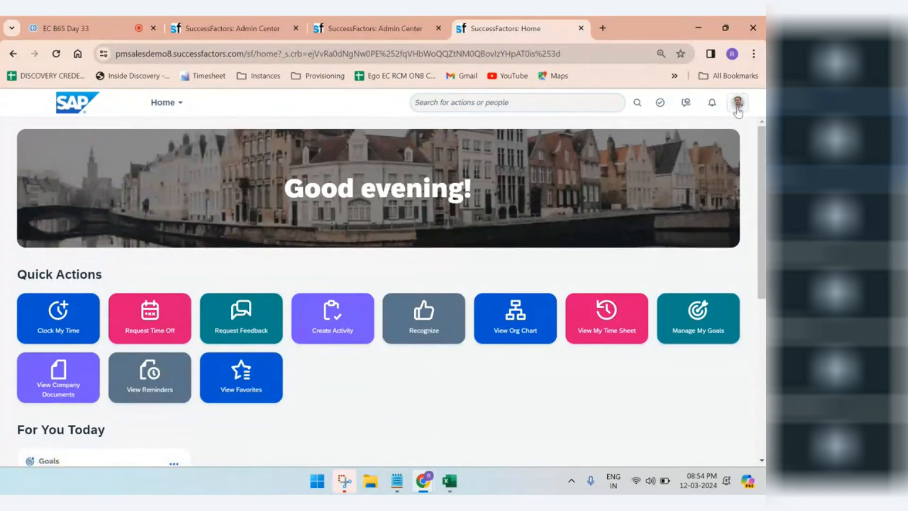
{"action": "left_click", "coordinate": [166, 102]}
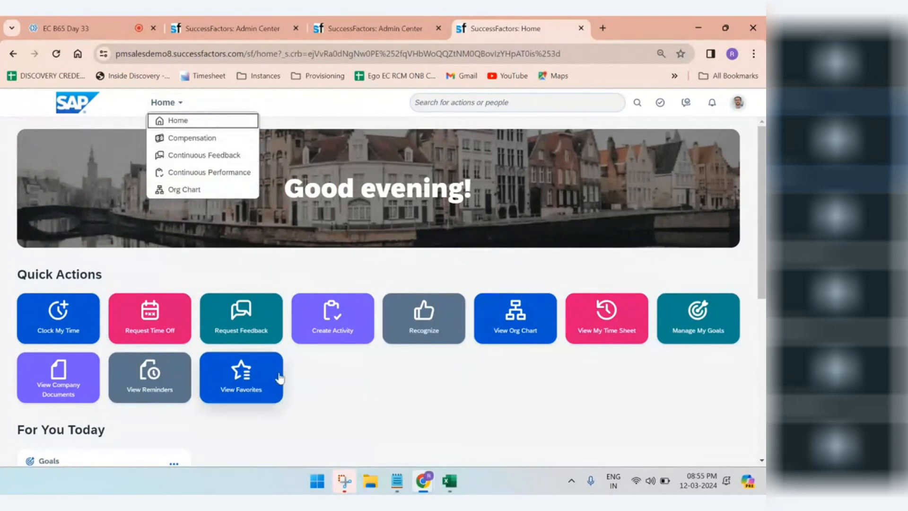
Check the proxied employee's access to My Profile under Organizational Updates and return to the home page.
{"action": "scroll", "coordinate": [304, 365], "scroll_direction": "down", "scroll_amount": 5}
{"action": "scroll", "coordinate": [330, 344], "scroll_direction": "down", "scroll_amount": 2}
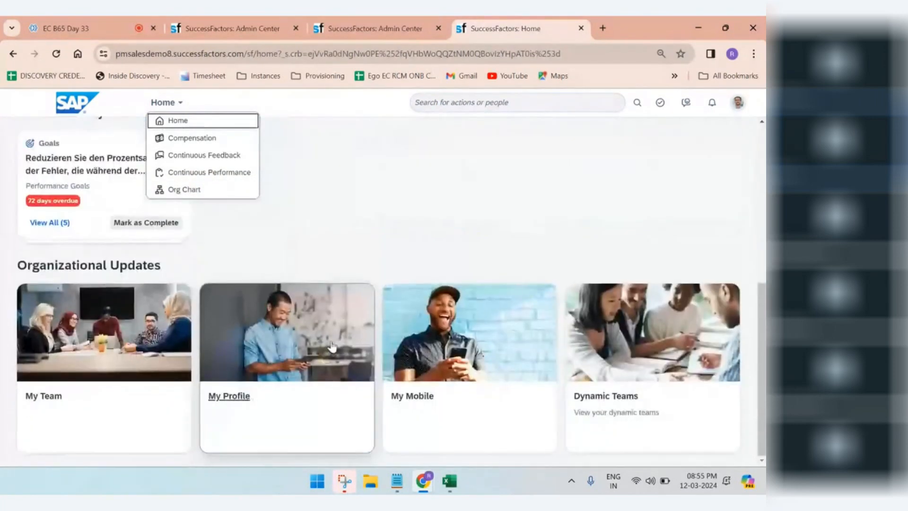
{"action": "scroll", "coordinate": [331, 344], "scroll_direction": "up", "scroll_amount": 3}
{"action": "scroll", "coordinate": [334, 344], "scroll_direction": "down", "scroll_amount": 3}
{"action": "left_click", "coordinate": [234, 400]}
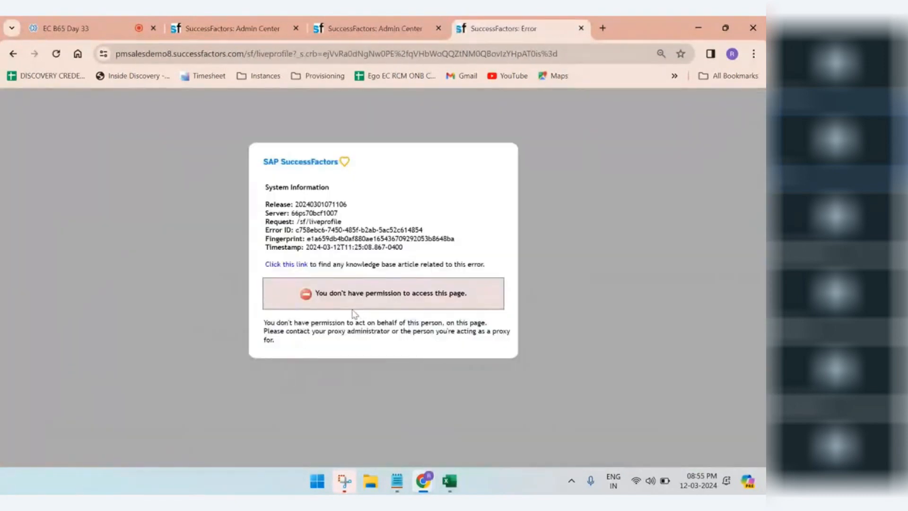
{"action": "left_click", "coordinate": [12, 53]}
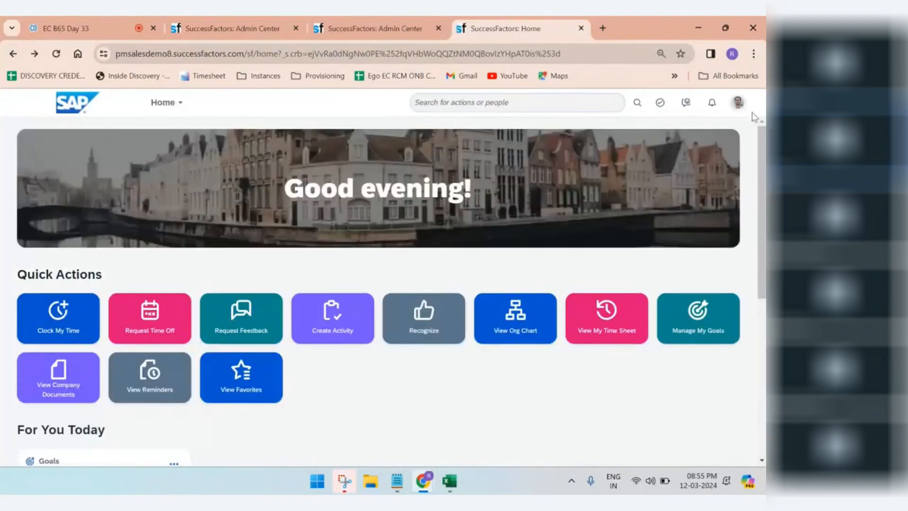
End the proxy session by becoming self again and dismiss the active-session warning on the role detail tab.
{"action": "left_click", "coordinate": [738, 103]}
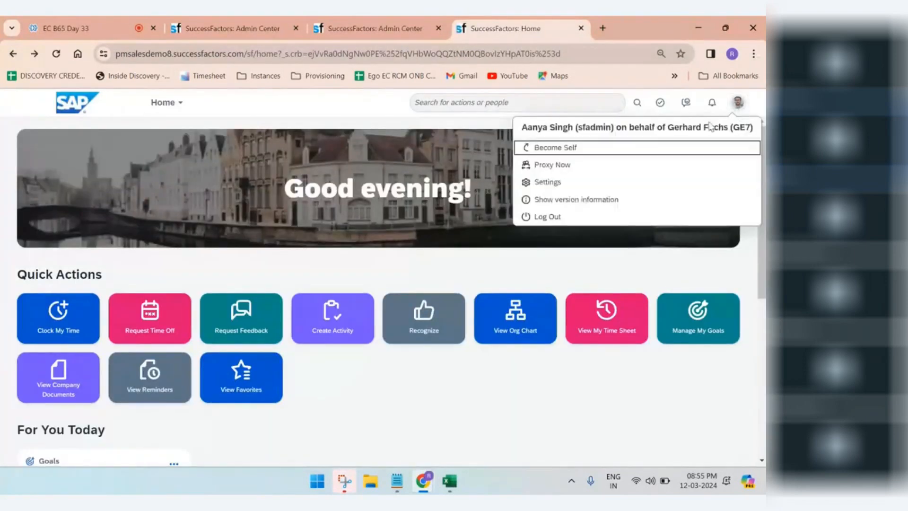
{"action": "left_click", "coordinate": [610, 155]}
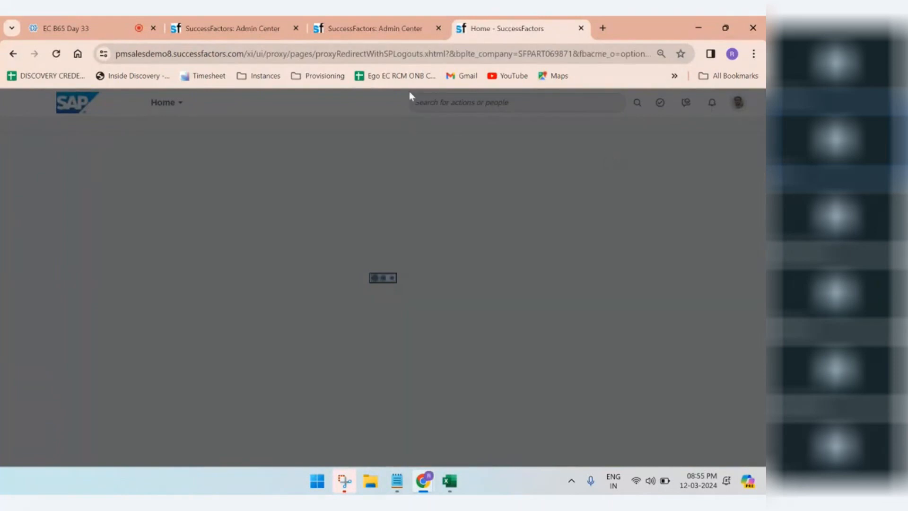
{"action": "left_click", "coordinate": [388, 36]}
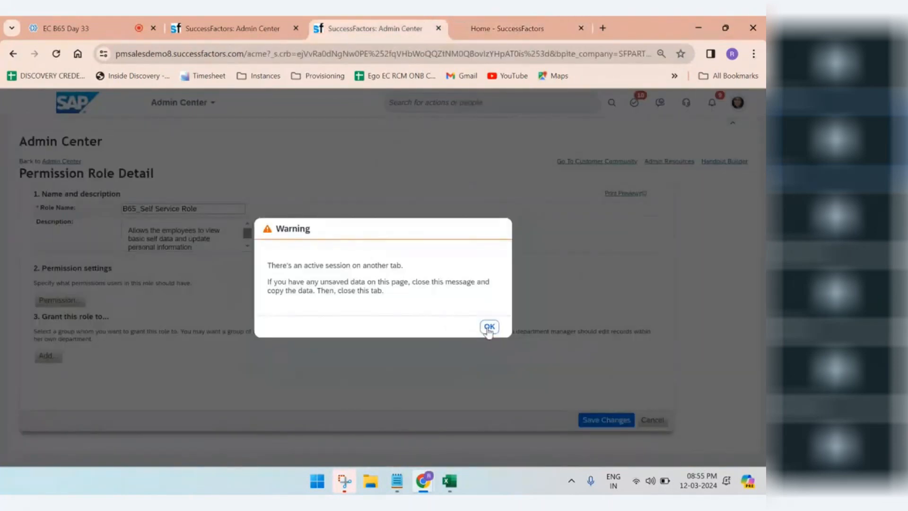
{"action": "left_click", "coordinate": [502, 29]}
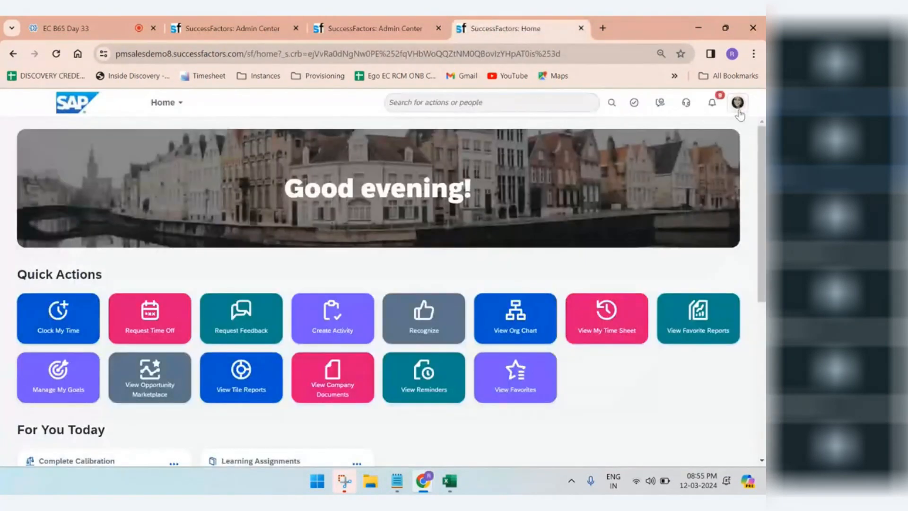
{"action": "left_click", "coordinate": [738, 102]}
Open the permission settings of B65_Self Service Role and display the Employee Central Effective Dated Entities user permissions.
{"action": "left_click", "coordinate": [382, 27]}
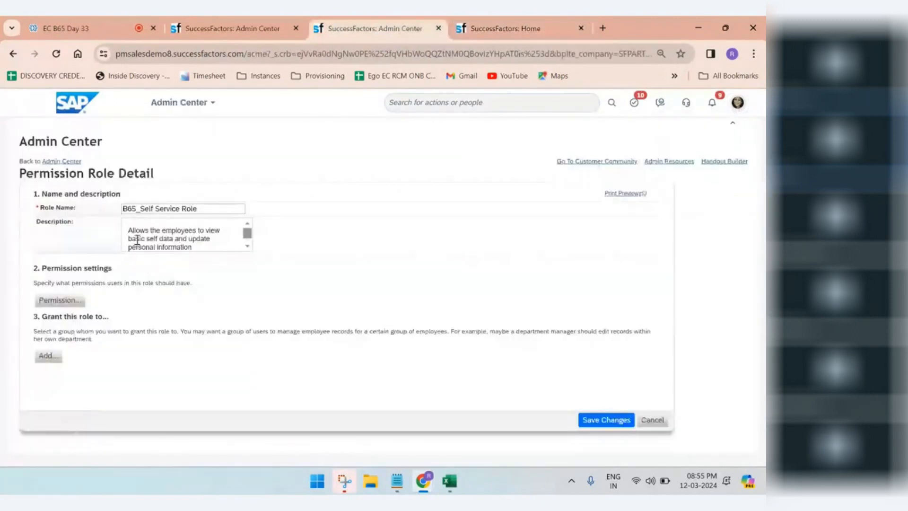
{"action": "left_click", "coordinate": [60, 301]}
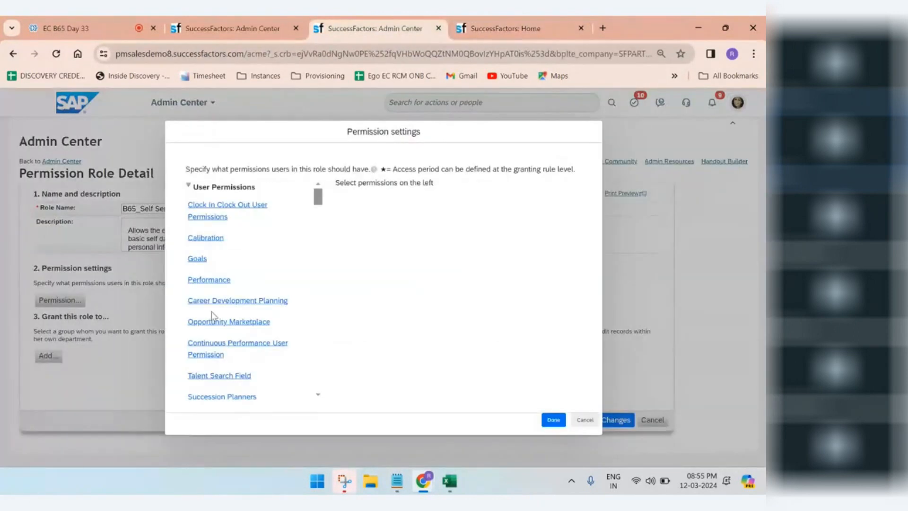
{"action": "left_click", "coordinate": [188, 186]}
{"action": "left_click", "coordinate": [189, 203]}
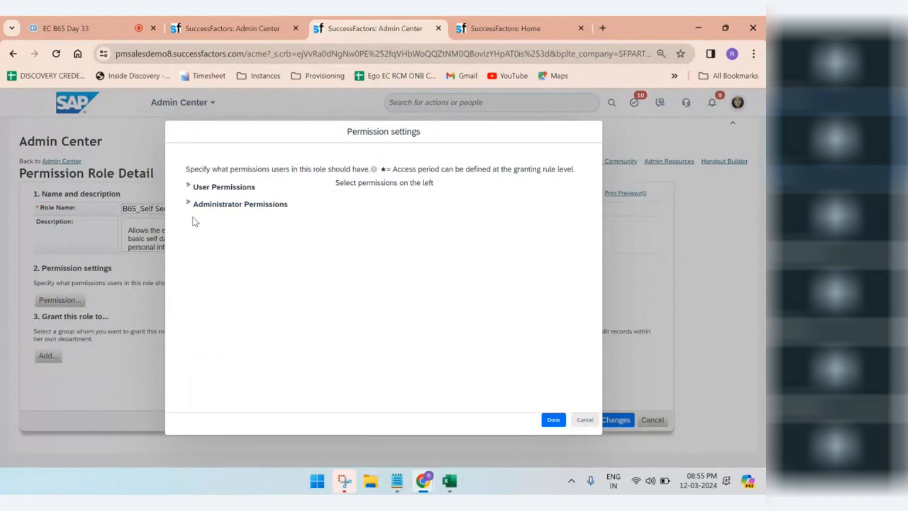
{"action": "left_click", "coordinate": [188, 187]}
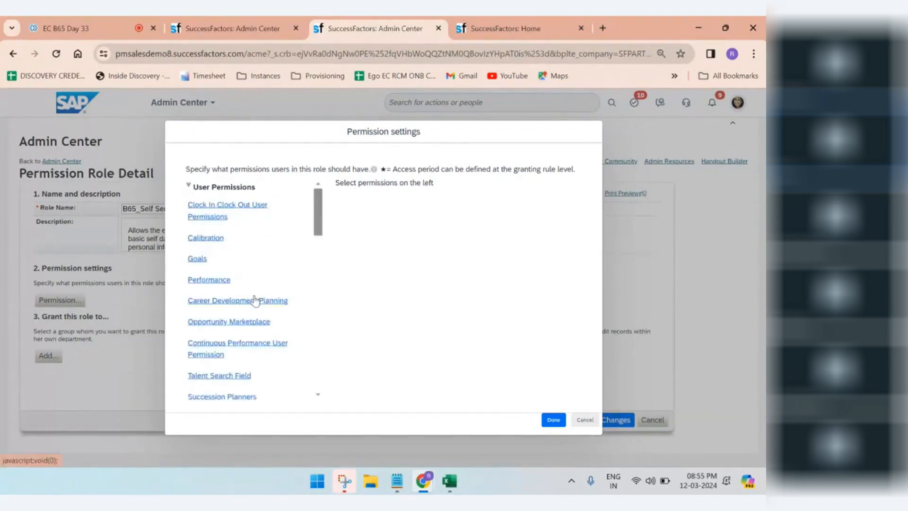
{"action": "scroll", "coordinate": [256, 301], "scroll_direction": "down", "scroll_amount": 4}
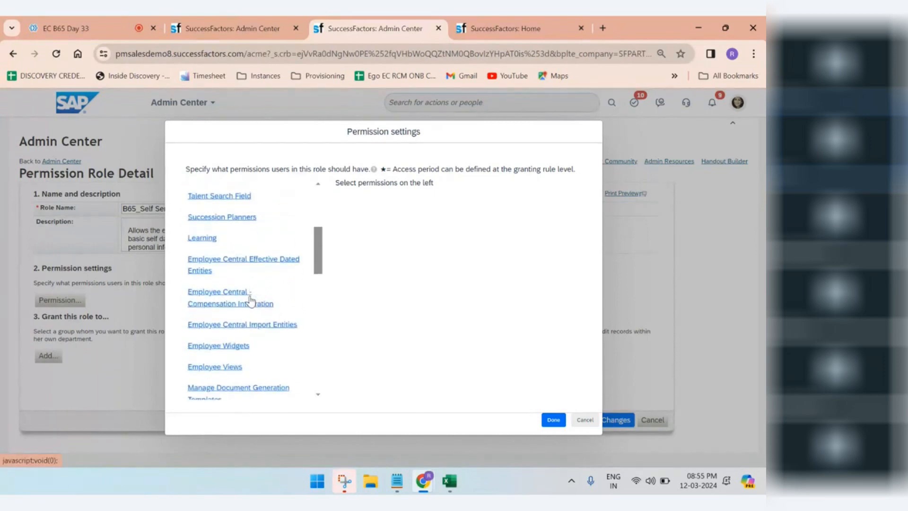
{"action": "left_click", "coordinate": [251, 274]}
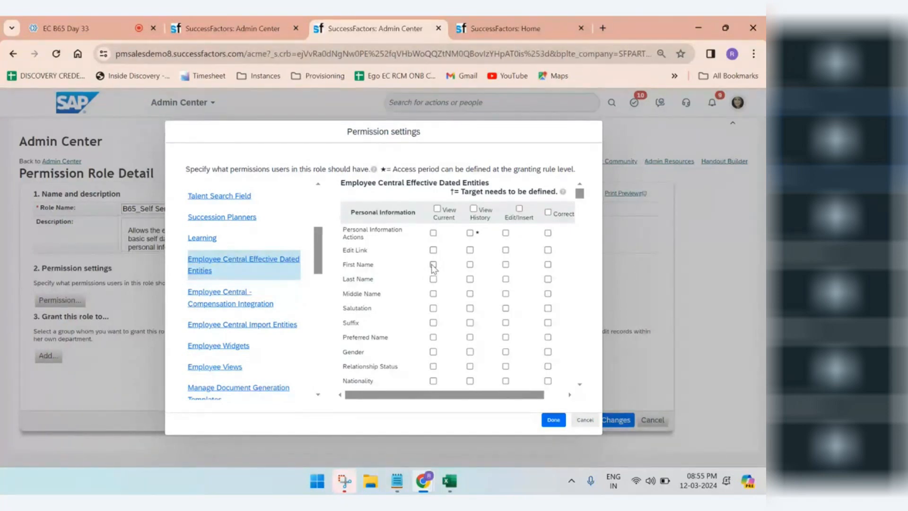
Switch to the RBP workbook in Excel and open the EC Effective Dated Entities (2) sheet.
{"action": "mouse_move", "coordinate": [449, 481]}
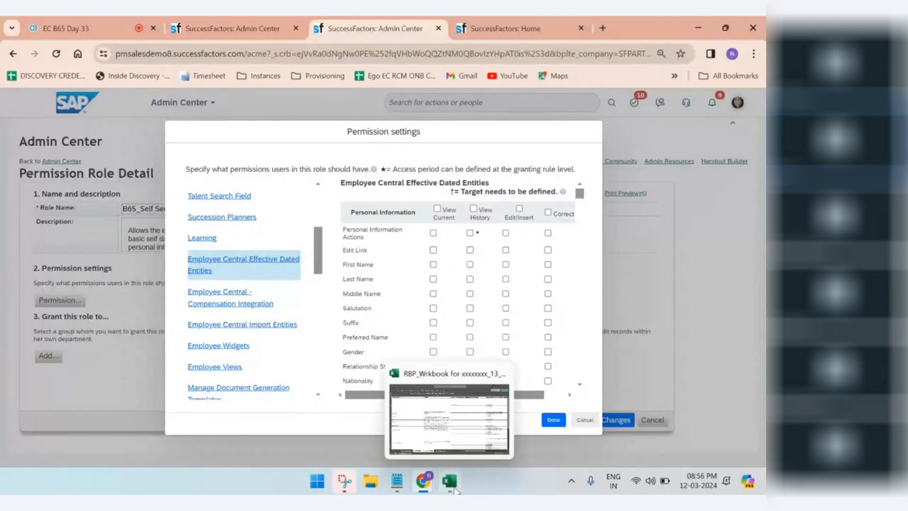
{"action": "left_click", "coordinate": [450, 440]}
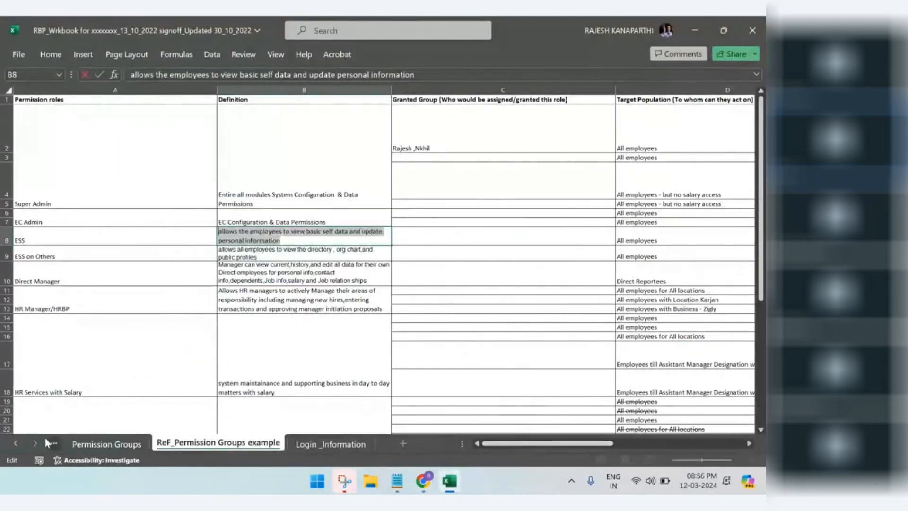
{"action": "left_click", "coordinate": [13, 443]}
{"action": "left_click", "coordinate": [13, 444]}
{"action": "left_click", "coordinate": [13, 444]}
{"action": "left_click", "coordinate": [13, 443]}
{"action": "left_click", "coordinate": [14, 444]}
{"action": "left_click", "coordinate": [13, 444]}
{"action": "left_click", "coordinate": [14, 444]}
{"action": "left_click", "coordinate": [13, 443]}
{"action": "left_click", "coordinate": [13, 444]}
{"action": "left_click", "coordinate": [14, 445]}
{"action": "left_click", "coordinate": [14, 444]}
{"action": "left_click", "coordinate": [15, 445]}
{"action": "left_click", "coordinate": [15, 444]}
{"action": "left_click", "coordinate": [14, 445]}
{"action": "left_click", "coordinate": [14, 445]}
{"action": "left_click", "coordinate": [14, 444]}
{"action": "left_click", "coordinate": [14, 445]}
{"action": "left_click", "coordinate": [14, 444]}
{"action": "left_click", "coordinate": [14, 444]}
{"action": "left_click", "coordinate": [15, 445]}
{"action": "left_click", "coordinate": [15, 445]}
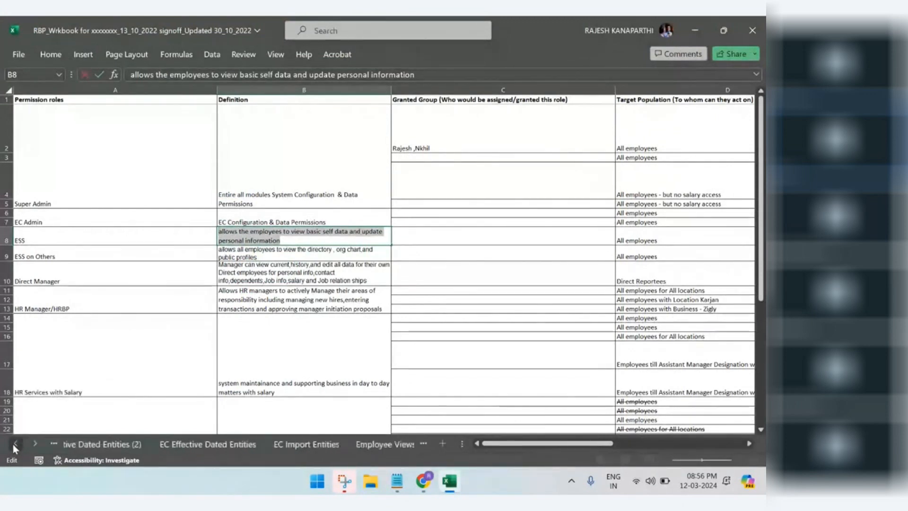
{"action": "left_click", "coordinate": [14, 444]}
{"action": "left_click", "coordinate": [14, 445]}
{"action": "left_click", "coordinate": [14, 445]}
{"action": "left_click", "coordinate": [14, 445]}
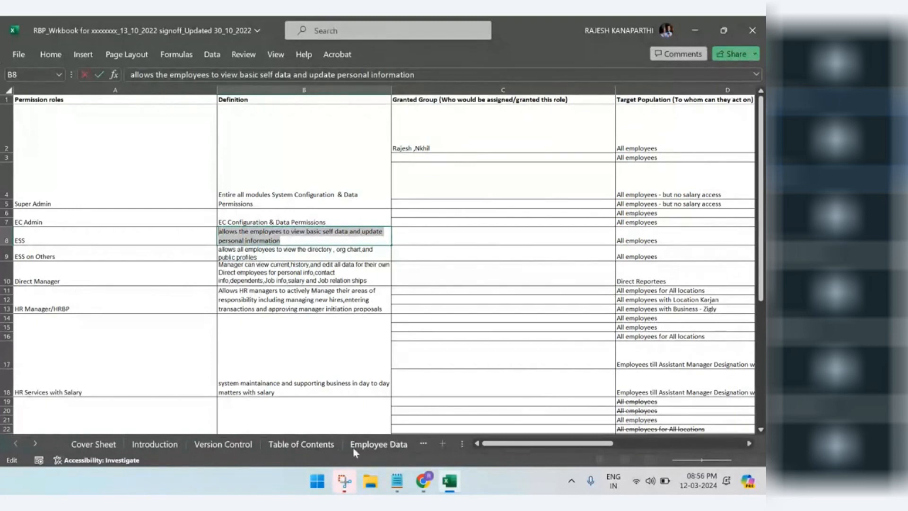
{"action": "left_click", "coordinate": [373, 447]}
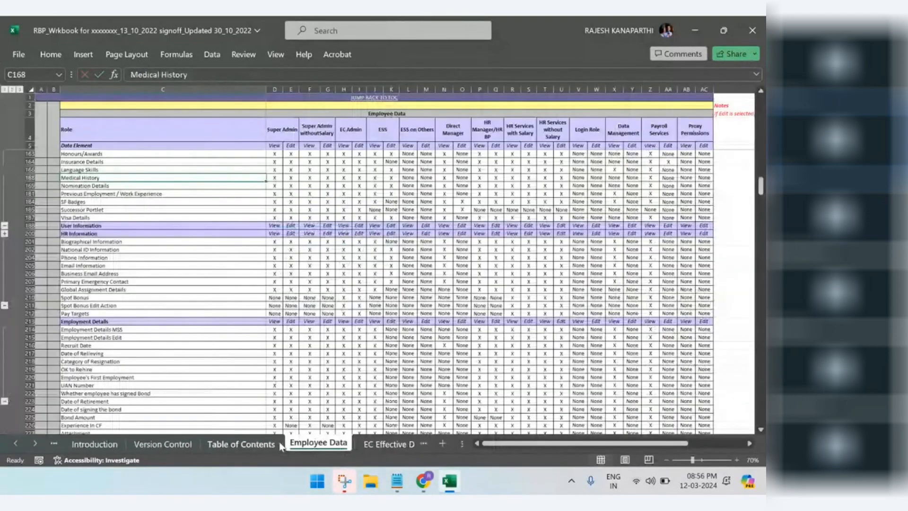
{"action": "left_click", "coordinate": [389, 445]}
Clear the Super Admin cells in the First Name and Last Name rows.
{"action": "left_click_drag", "start_coordinate": [379, 211], "coordinate": [569, 229]}
{"action": "key", "text": "Delete"}
{"action": "left_click", "coordinate": [560, 283]}
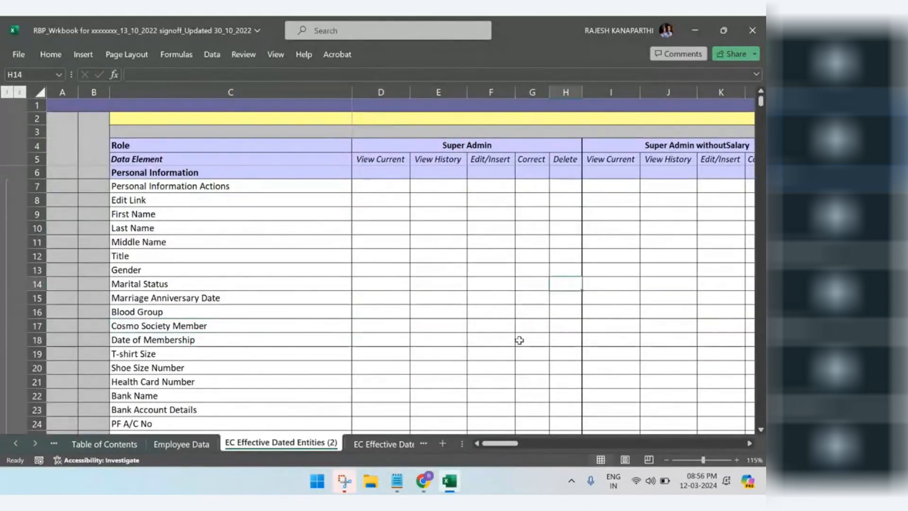
{"action": "left_click_drag", "start_coordinate": [507, 443], "coordinate": [508, 442]}
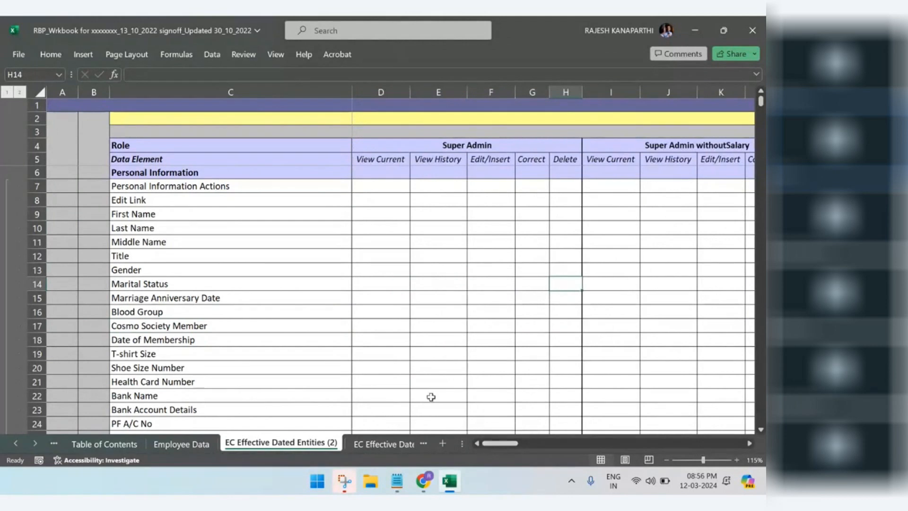
Mark First Name with X under Super Admin for View Current, View History, Edit/Insert, Correct and Delete.
{"action": "left_click", "coordinate": [395, 214]}
{"action": "type", "text": "X"}
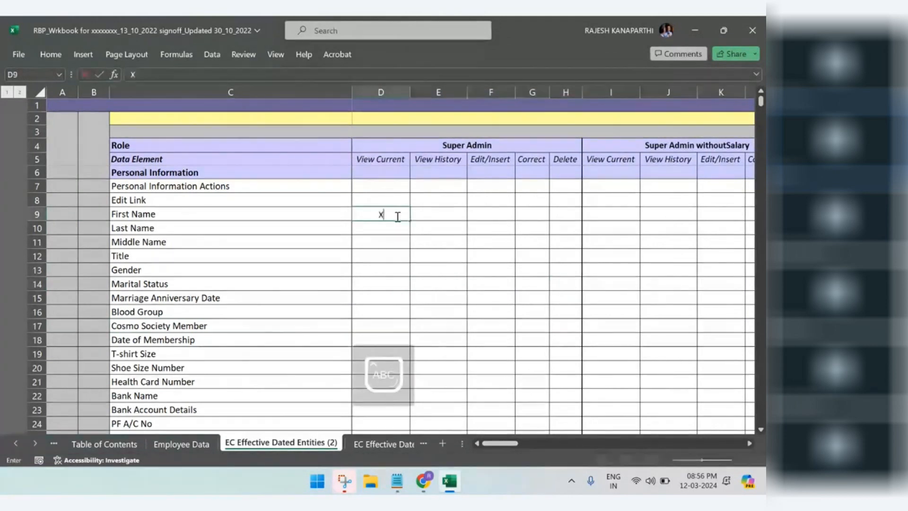
{"action": "key", "text": "Tab"}
{"action": "type", "text": "X"}
{"action": "key", "text": "Tab"}
{"action": "type", "text": "X"}
{"action": "key", "text": "Tab"}
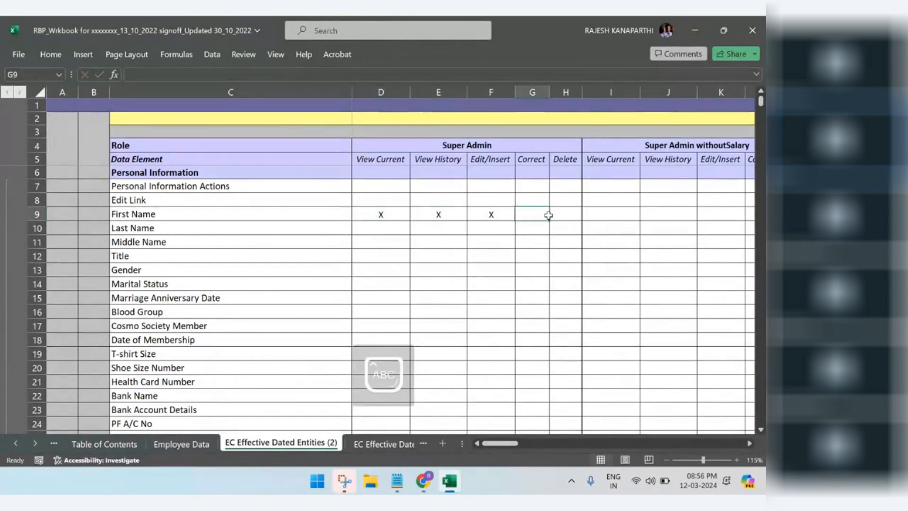
{"action": "type", "text": "X"}
{"action": "key", "text": "Tab"}
{"action": "type", "text": "X"}
{"action": "left_click", "coordinate": [548, 259]}
Mark First Name with X under the ESS role for View Current and View History.
{"action": "left_click_drag", "start_coordinate": [500, 443], "coordinate": [558, 445]}
{"action": "left_click_drag", "start_coordinate": [407, 145], "coordinate": [589, 255]}
{"action": "left_click", "coordinate": [530, 285]}
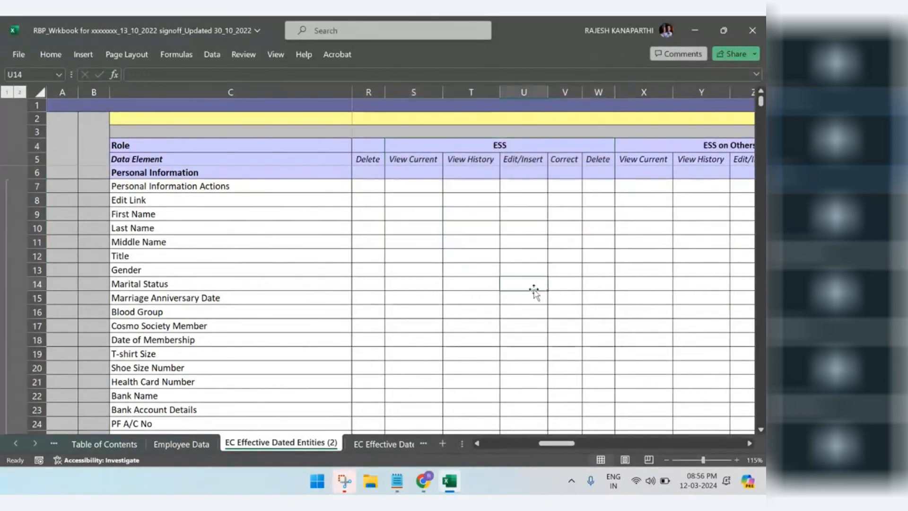
{"action": "left_click", "coordinate": [427, 213]}
{"action": "type", "text": "X"}
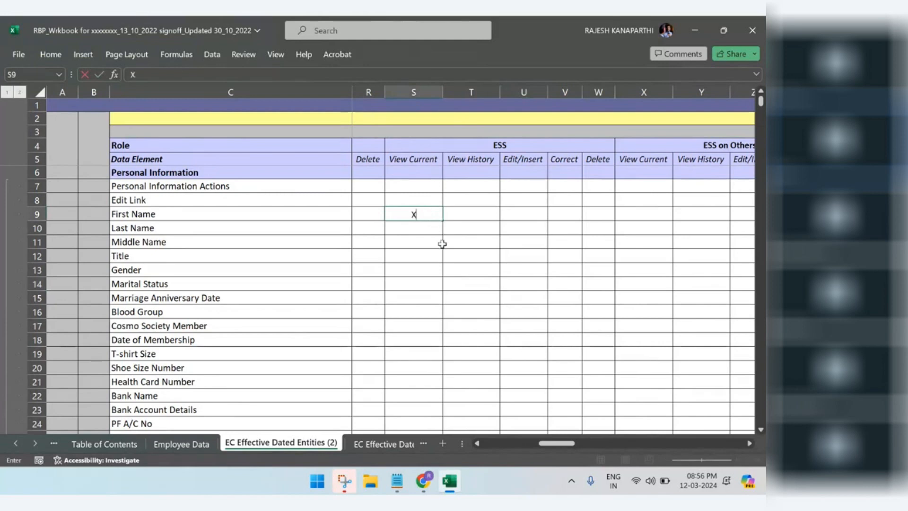
{"action": "left_click", "coordinate": [446, 251]}
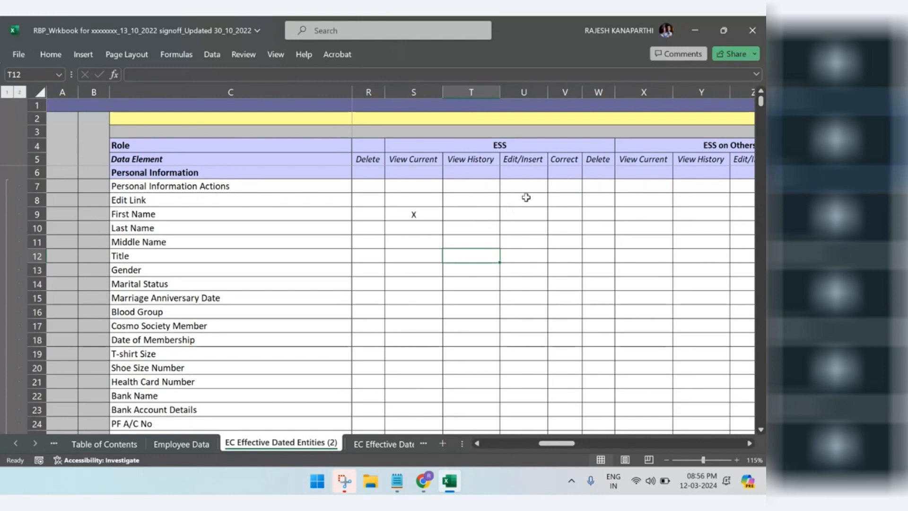
{"action": "left_click", "coordinate": [520, 216]}
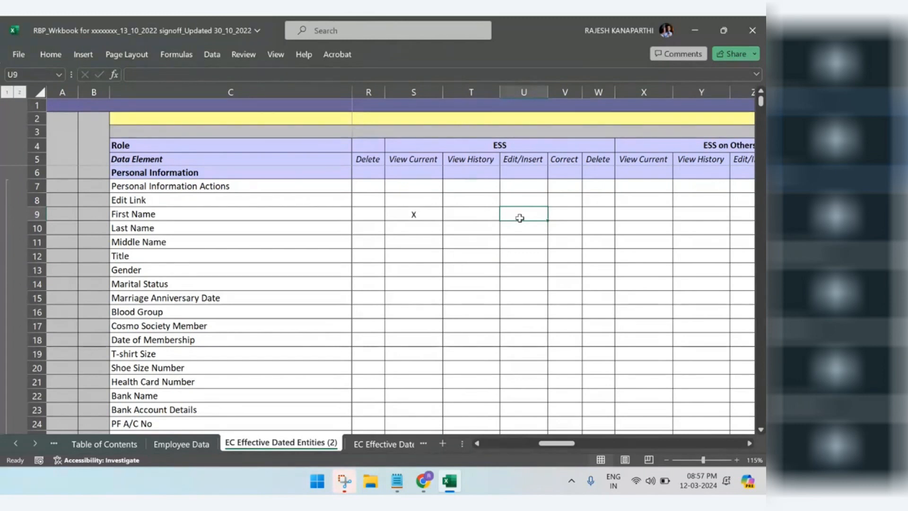
{"action": "left_click", "coordinate": [565, 216]}
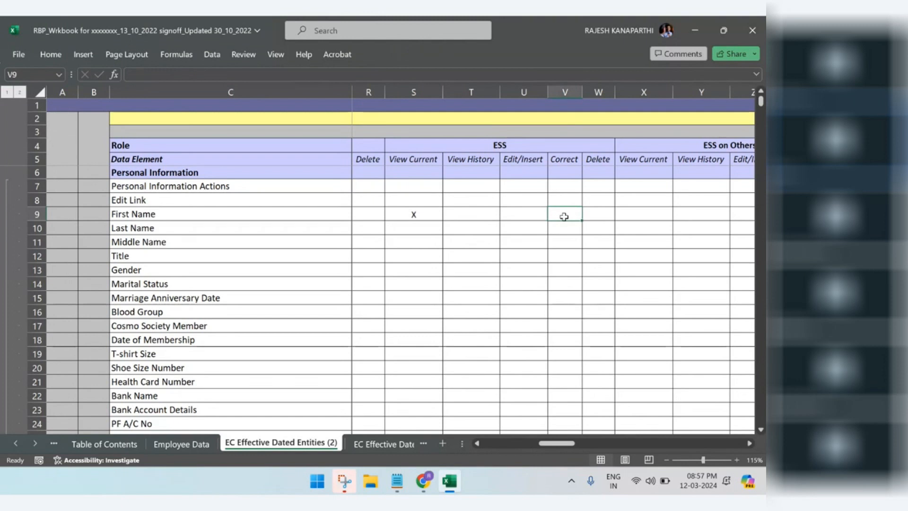
{"action": "left_click", "coordinate": [587, 214]}
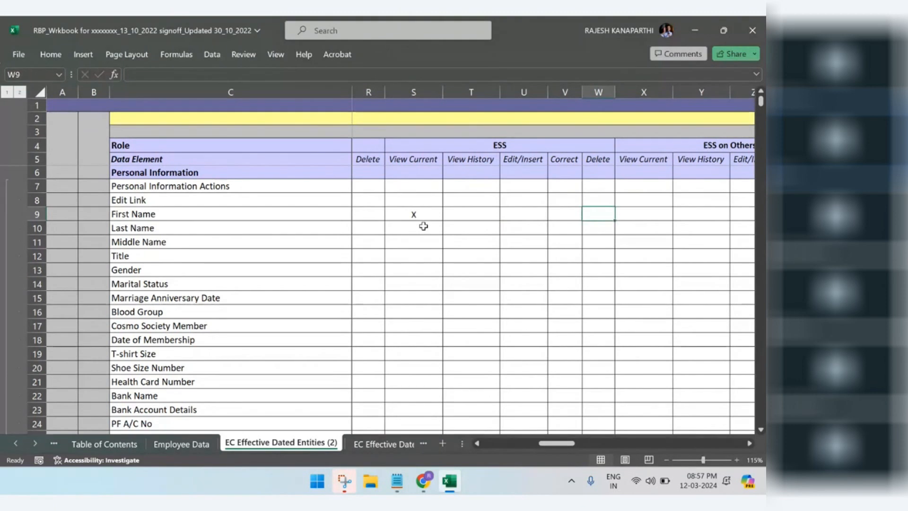
{"action": "left_click", "coordinate": [468, 214]}
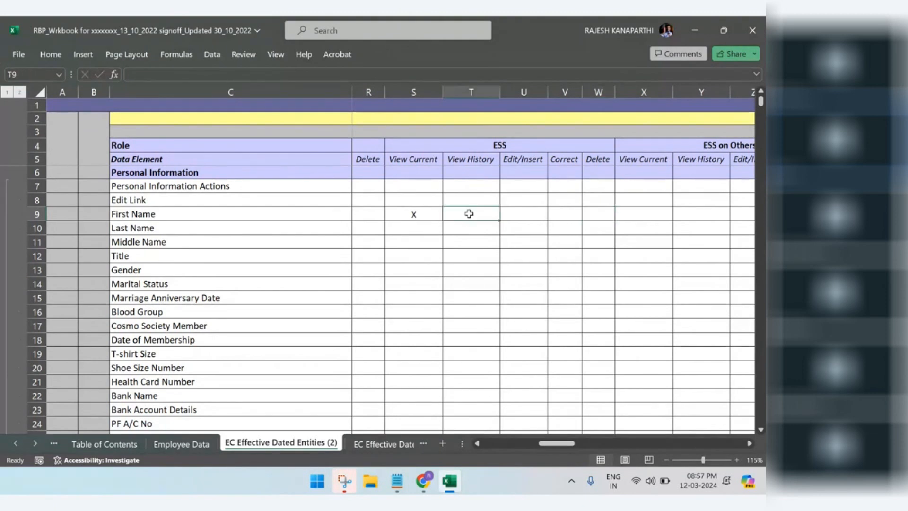
{"action": "left_click", "coordinate": [471, 257]}
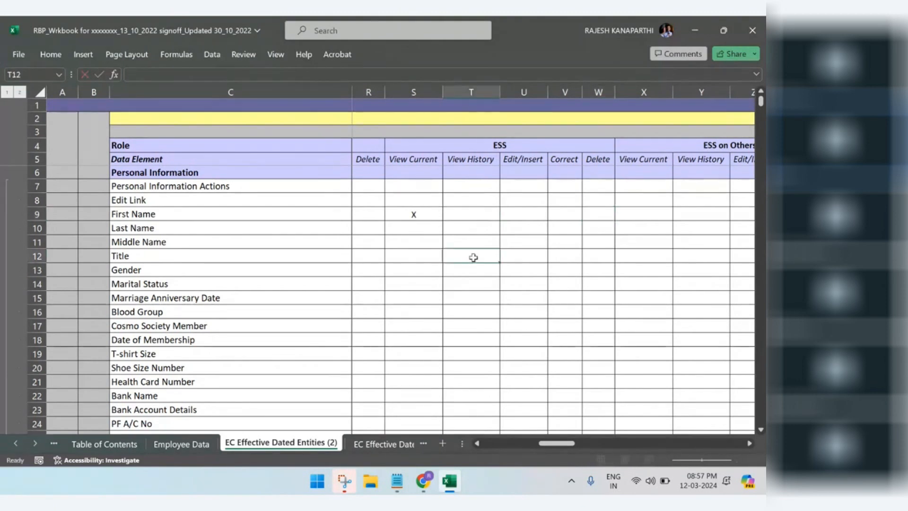
Mark Last Name with X under the ESS role for View Current and View History.
{"action": "left_click", "coordinate": [414, 231]}
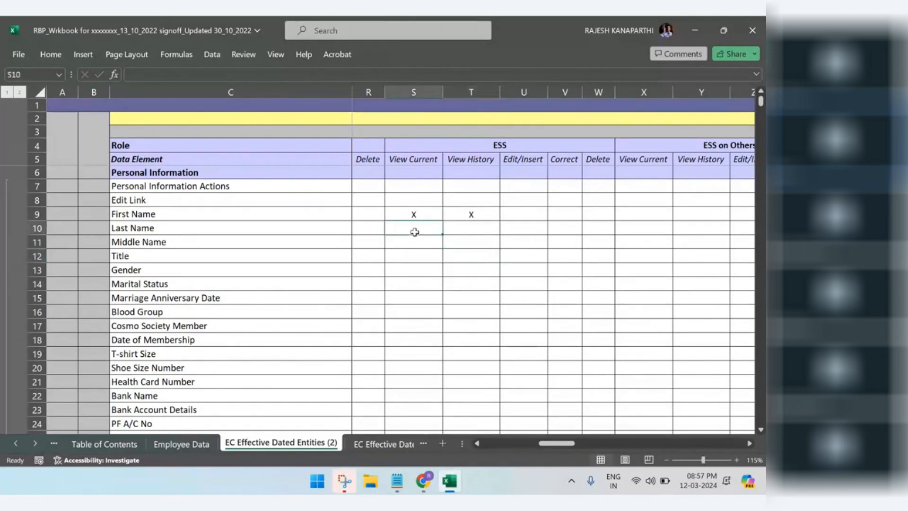
{"action": "type", "text": "X"}
{"action": "left_click", "coordinate": [415, 257]}
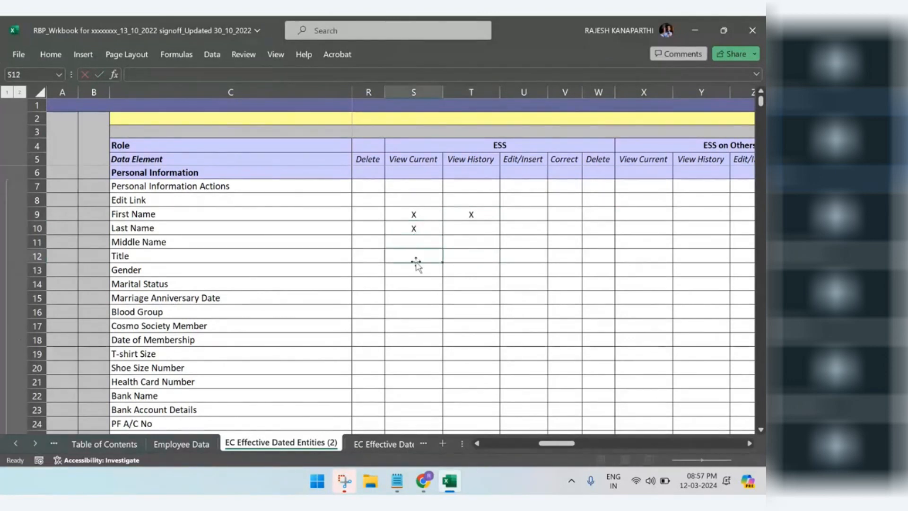
{"action": "left_click", "coordinate": [470, 229]}
{"action": "type", "text": "X"}
{"action": "left_click", "coordinate": [468, 266]}
Enter None for Edit/Insert, Correct and Delete under ESS in the First Name and Last Name rows.
{"action": "left_click_drag", "start_coordinate": [520, 214], "coordinate": [599, 230]}
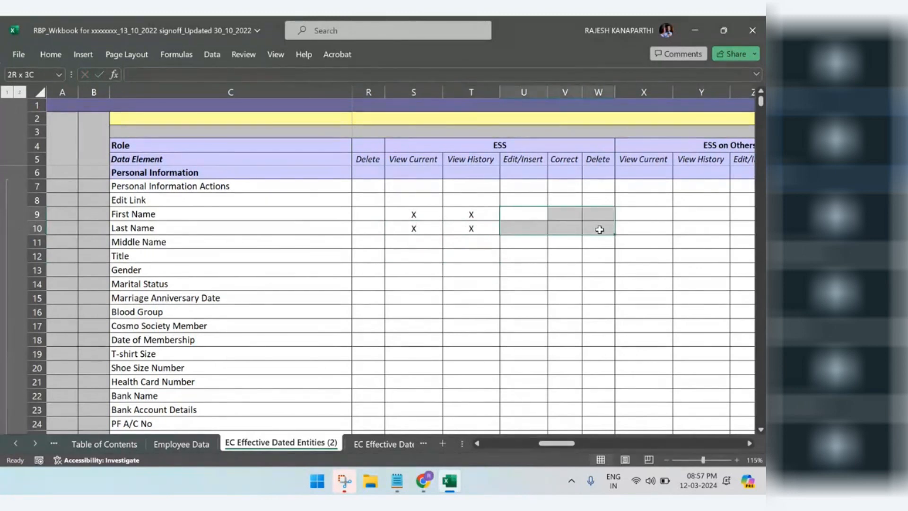
{"action": "double_click", "coordinate": [511, 217]}
{"action": "type", "text": "nONE"}
{"action": "key", "text": "Return"}
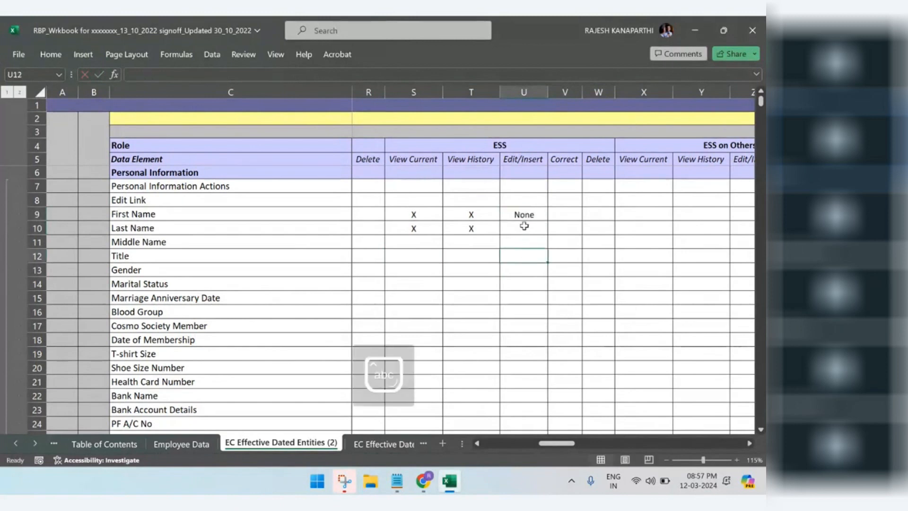
{"action": "left_click", "coordinate": [523, 219]}
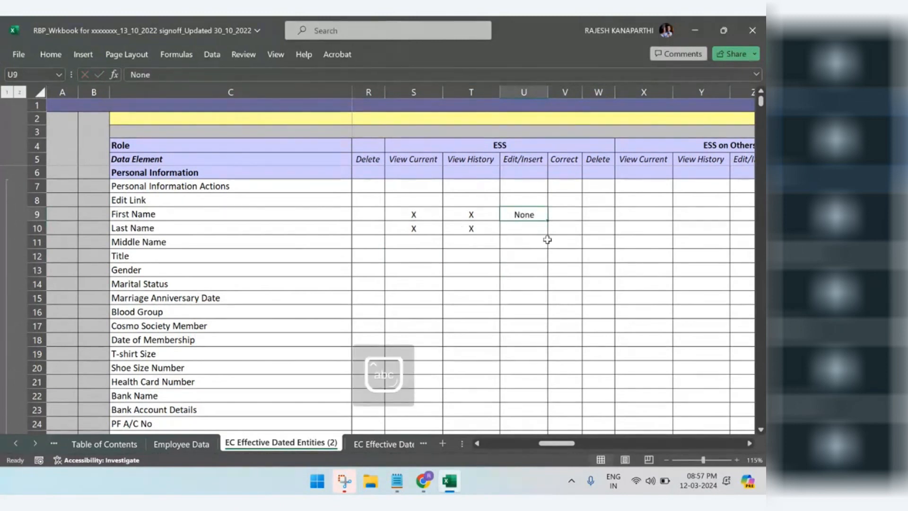
{"action": "left_click_drag", "start_coordinate": [548, 223], "coordinate": [616, 223]}
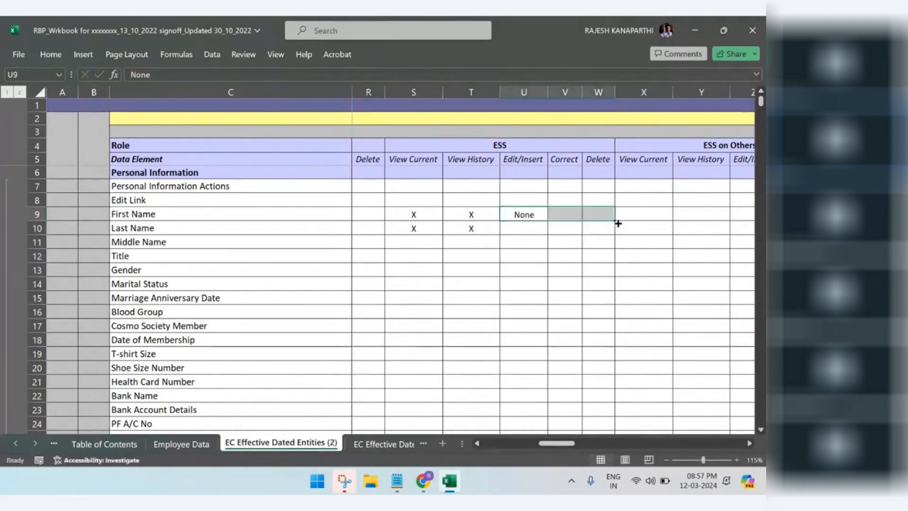
{"action": "left_click", "coordinate": [561, 245]}
{"action": "left_click_drag", "start_coordinate": [516, 214], "coordinate": [617, 237]}
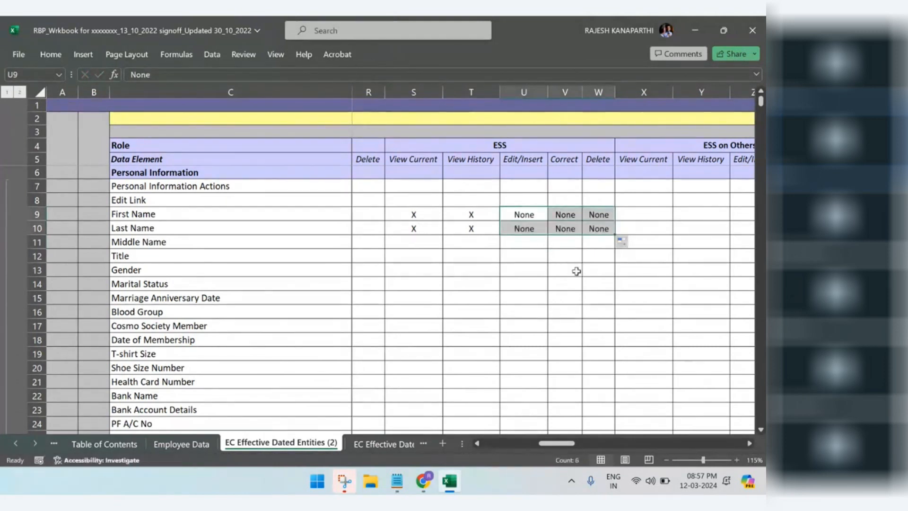
{"action": "left_click", "coordinate": [576, 269]}
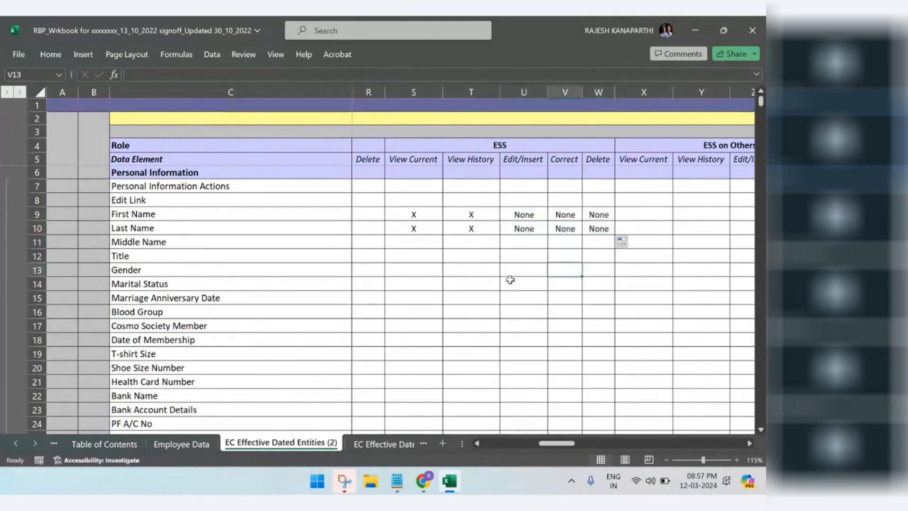
Fill the Last Name row's ESS entries down through the Middle Name, Title and Gender rows.
{"action": "left_click", "coordinate": [412, 242]}
{"action": "left_click_drag", "start_coordinate": [410, 231], "coordinate": [616, 247]}
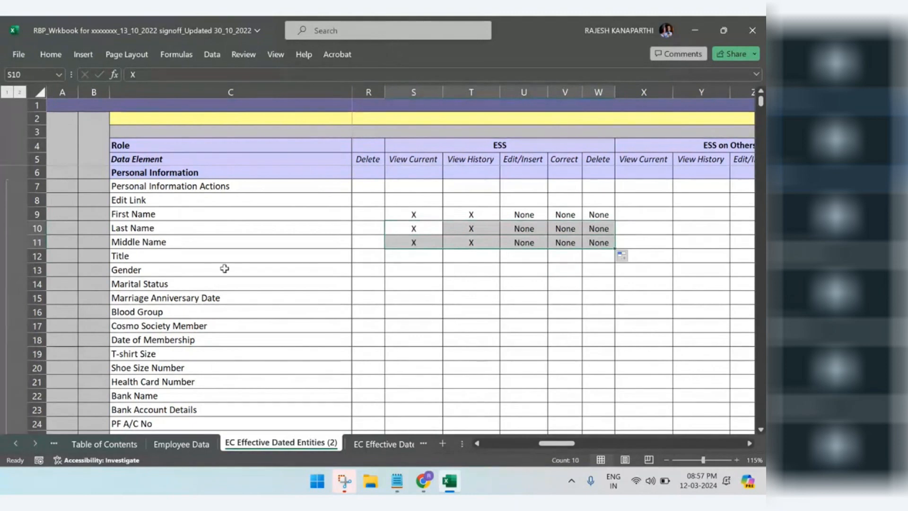
{"action": "left_click_drag", "start_coordinate": [617, 249], "coordinate": [599, 267]}
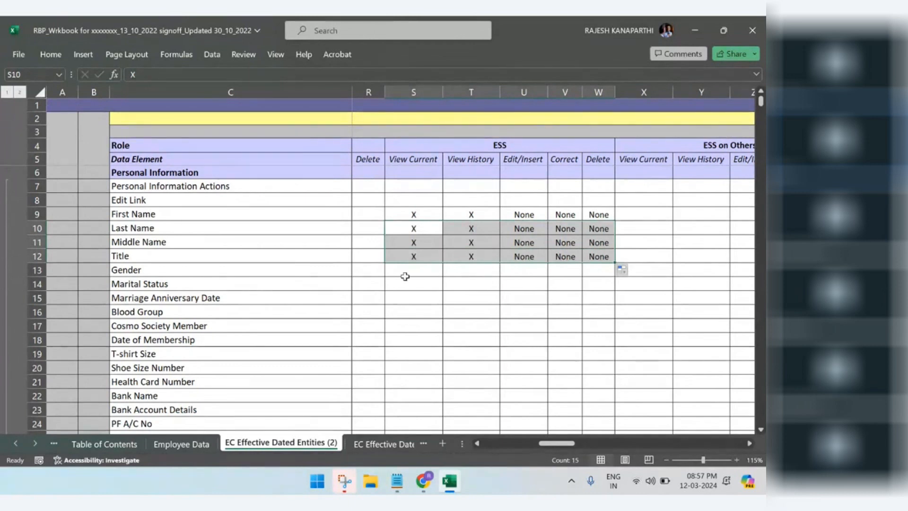
{"action": "left_click_drag", "start_coordinate": [615, 262], "coordinate": [616, 274]}
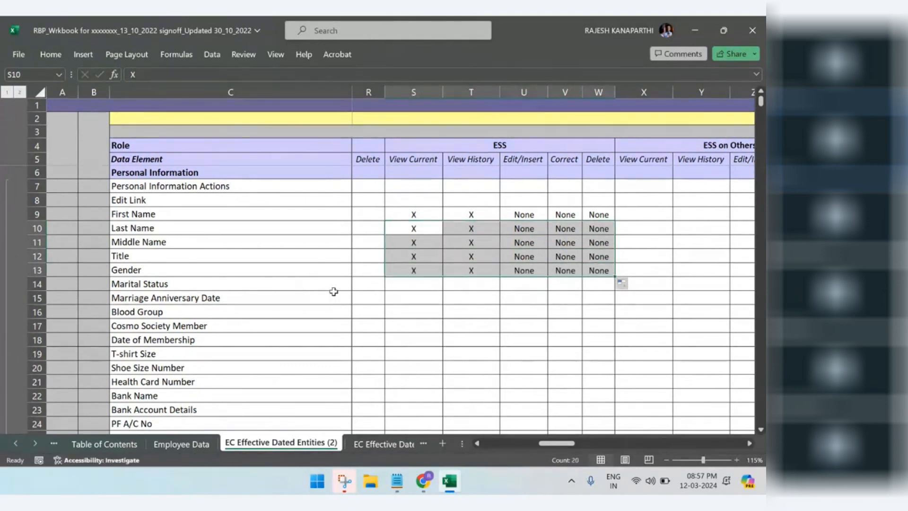
Mark Marital Status with an uppercase X under the ESS role for View Current and View History.
{"action": "double_click", "coordinate": [418, 284]}
{"action": "type", "text": "x"}
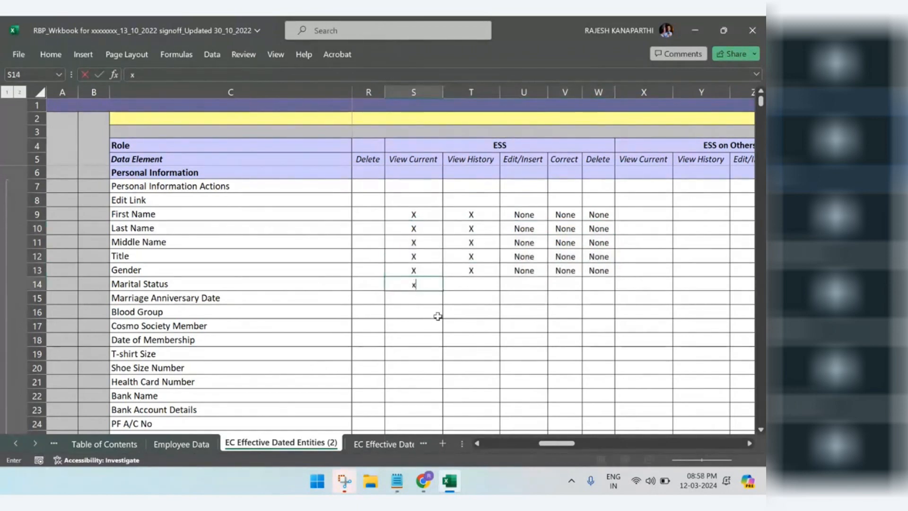
{"action": "key", "text": "BackSpace"}
{"action": "key", "text": "Caps_Lock"}
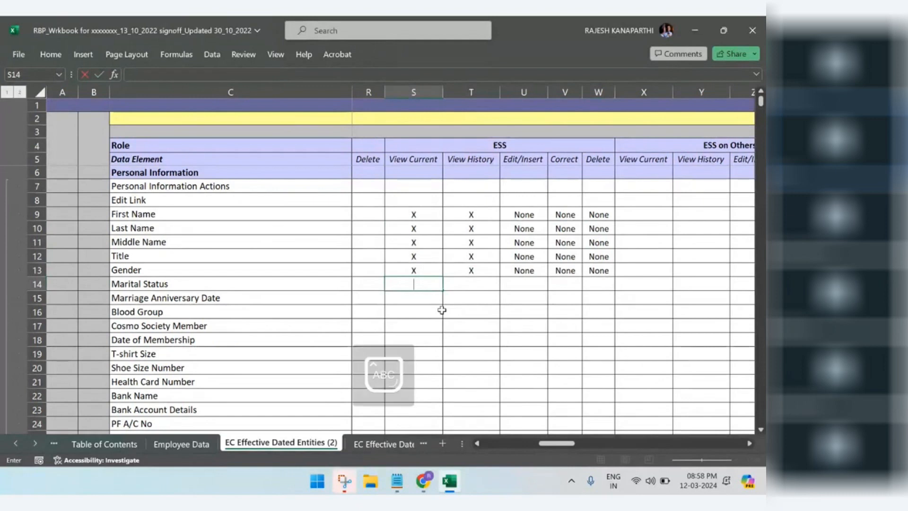
{"action": "type", "text": "X"}
{"action": "left_click", "coordinate": [468, 336]}
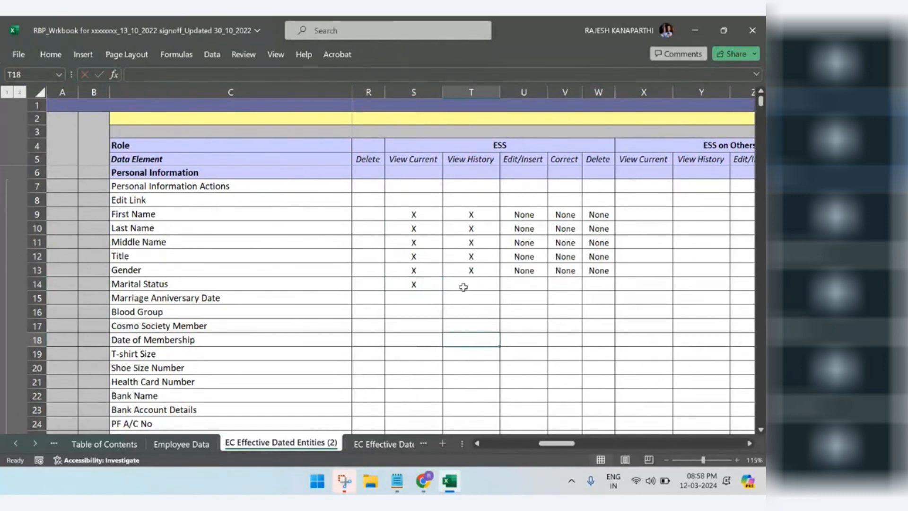
{"action": "double_click", "coordinate": [465, 285]}
{"action": "type", "text": "X"}
{"action": "left_click", "coordinate": [505, 327]}
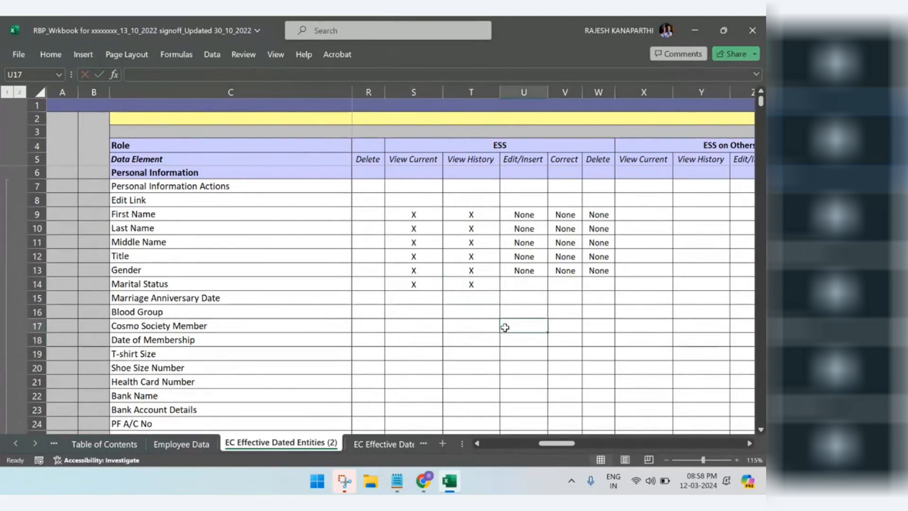
Mark Marital Status under ESS with X for Edit/Insert and Correct, and None for Delete.
{"action": "double_click", "coordinate": [524, 285]}
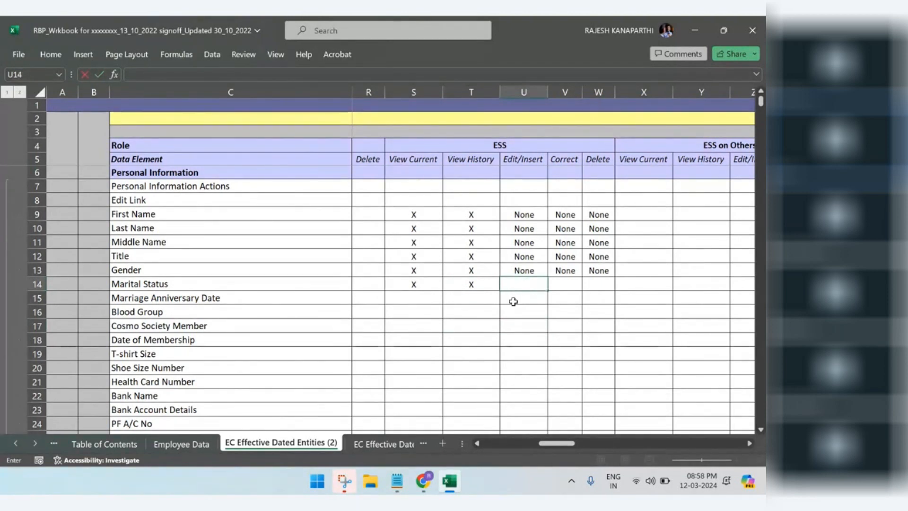
{"action": "type", "text": "X"}
{"action": "left_click", "coordinate": [519, 337]}
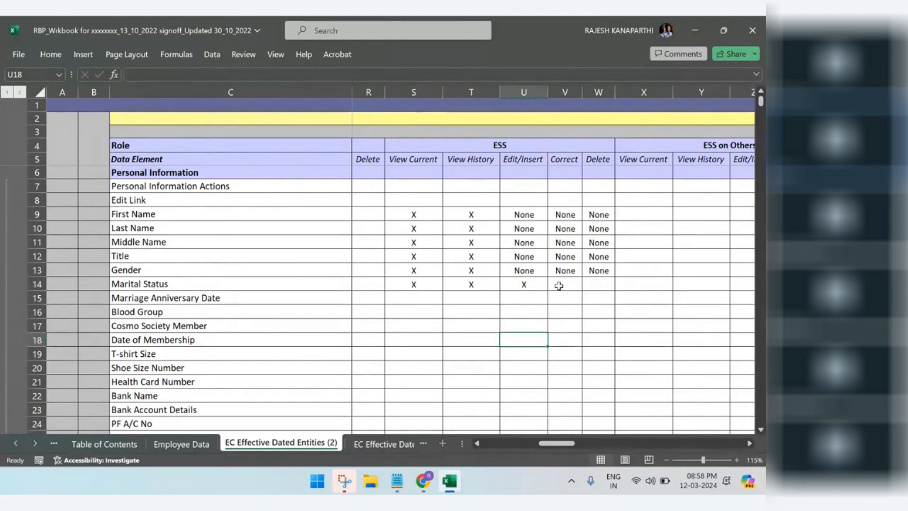
{"action": "left_click", "coordinate": [559, 286]}
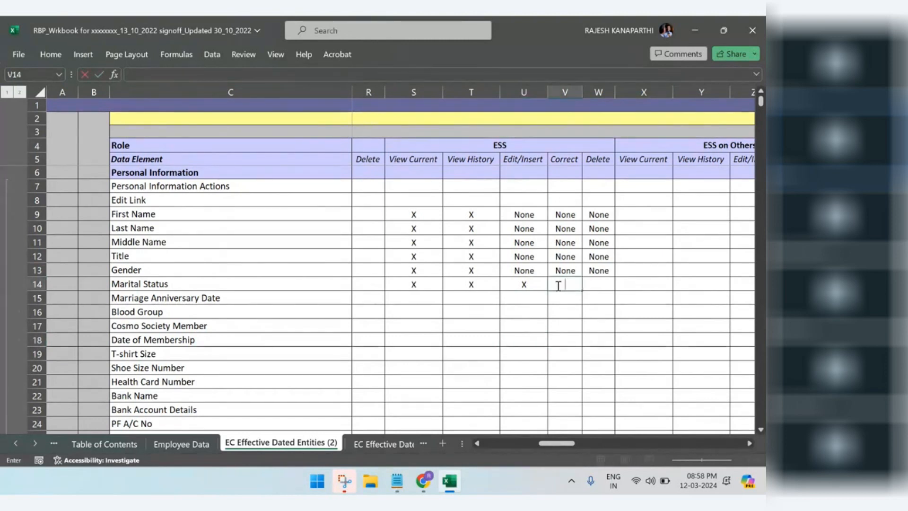
{"action": "left_click", "coordinate": [565, 324]}
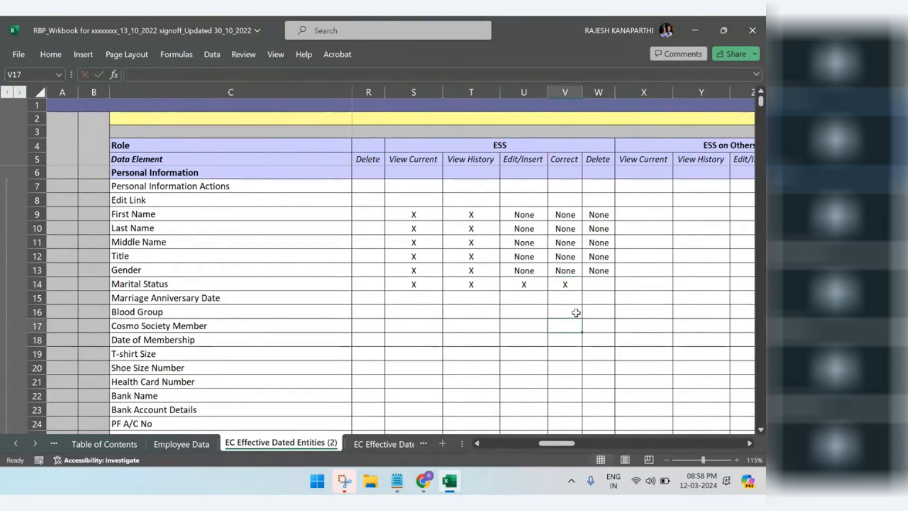
{"action": "left_click", "coordinate": [597, 285]}
{"action": "type", "text": "N"}
{"action": "left_click", "coordinate": [617, 336]}
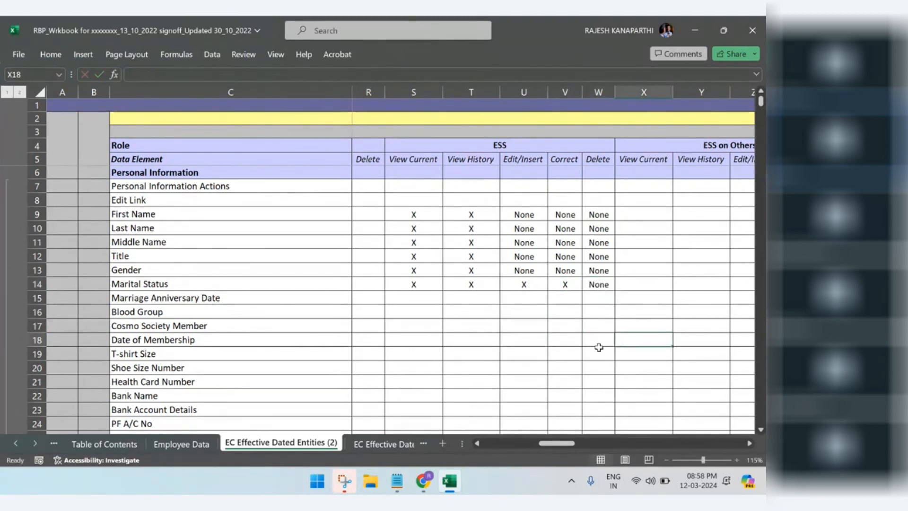
Fill Marital Status's ESS entries down to Marriage Anniversary Date, and mark Blood Group with X for View Current and View History.
{"action": "left_click", "coordinate": [416, 300]}
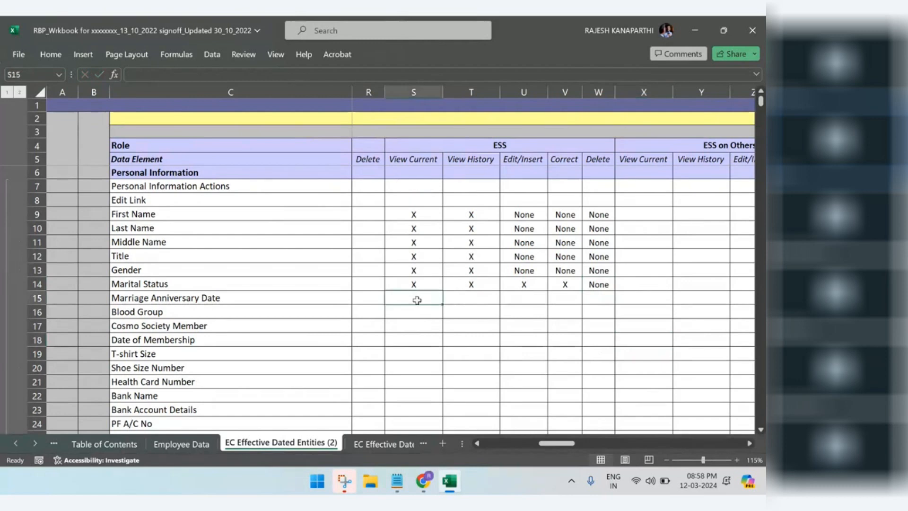
{"action": "left_click_drag", "start_coordinate": [430, 284], "coordinate": [615, 306]}
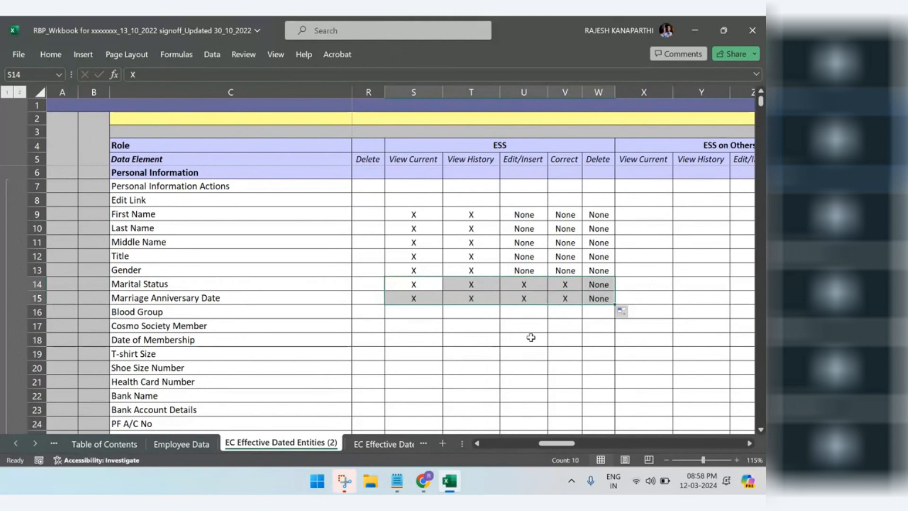
{"action": "double_click", "coordinate": [417, 312]}
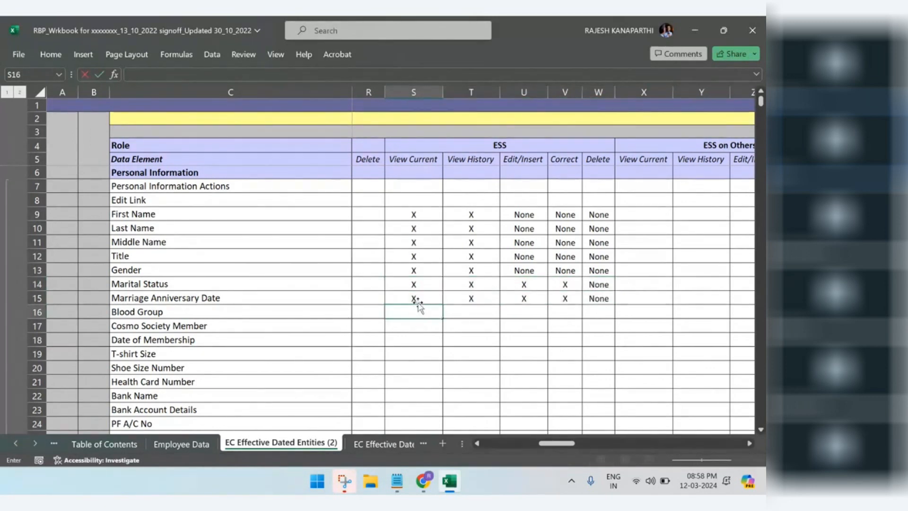
{"action": "type", "text": "X"}
{"action": "left_click", "coordinate": [438, 356]}
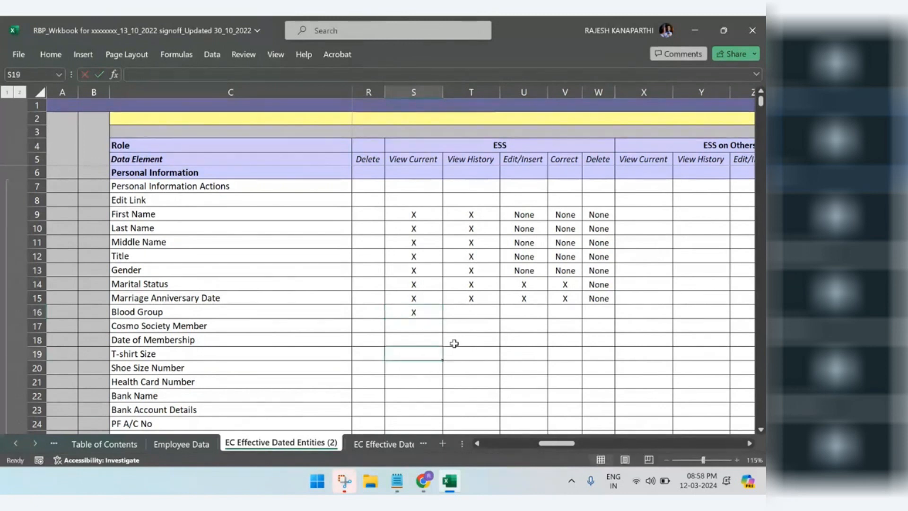
{"action": "left_click", "coordinate": [468, 310]}
{"action": "type", "text": "X"}
{"action": "left_click", "coordinate": [471, 354]}
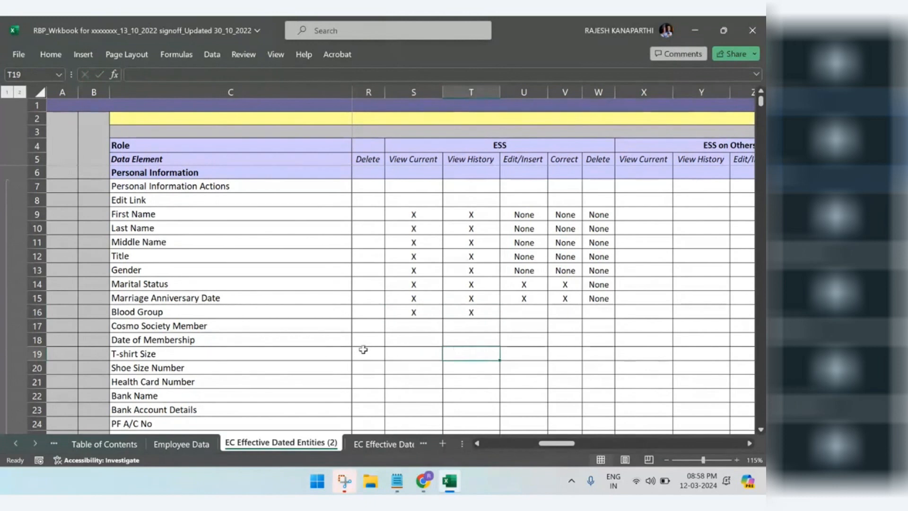
Remove the word Cosmo from the Cosmo Society Member data element label.
{"action": "double_click", "coordinate": [139, 325]}
{"action": "left_click_drag", "start_coordinate": [138, 326], "coordinate": [71, 324]}
{"action": "key", "text": "Delete"}
{"action": "left_click", "coordinate": [194, 354]}
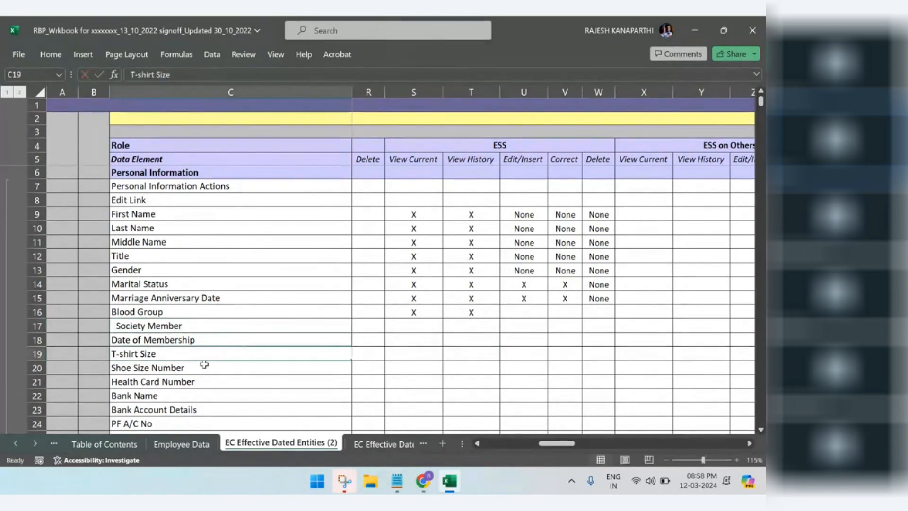
Review the remaining Personal Information data elements from Society Member to Passport and their blank ESS cells.
{"action": "scroll", "coordinate": [175, 332], "scroll_direction": "down", "scroll_amount": 2}
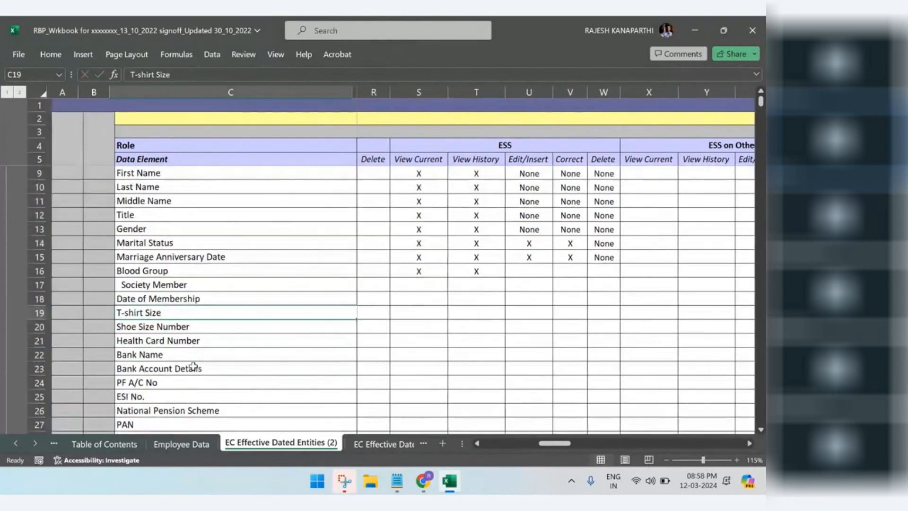
{"action": "left_click", "coordinate": [179, 285]}
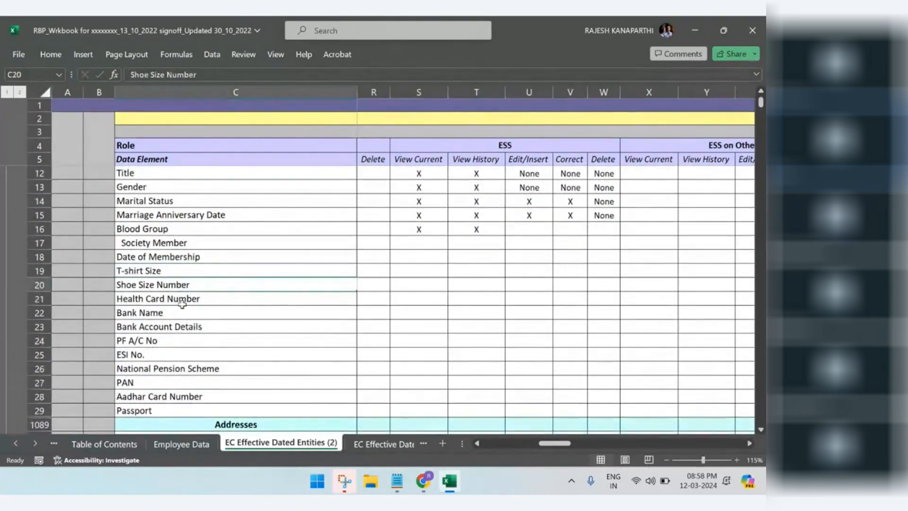
{"action": "left_click", "coordinate": [183, 300]}
{"action": "left_click", "coordinate": [182, 314]}
{"action": "left_click", "coordinate": [184, 327]}
{"action": "left_click", "coordinate": [182, 353]}
{"action": "left_click", "coordinate": [188, 368]}
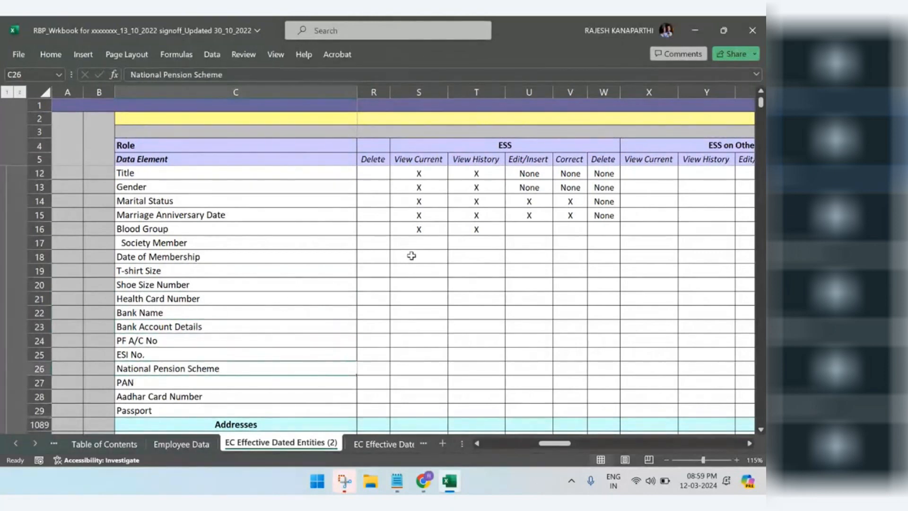
{"action": "left_click_drag", "start_coordinate": [412, 258], "coordinate": [570, 272]}
Switch to the SuccessFactors permission settings in Chrome and grant View History for First Name.
{"action": "mouse_move", "coordinate": [426, 479]}
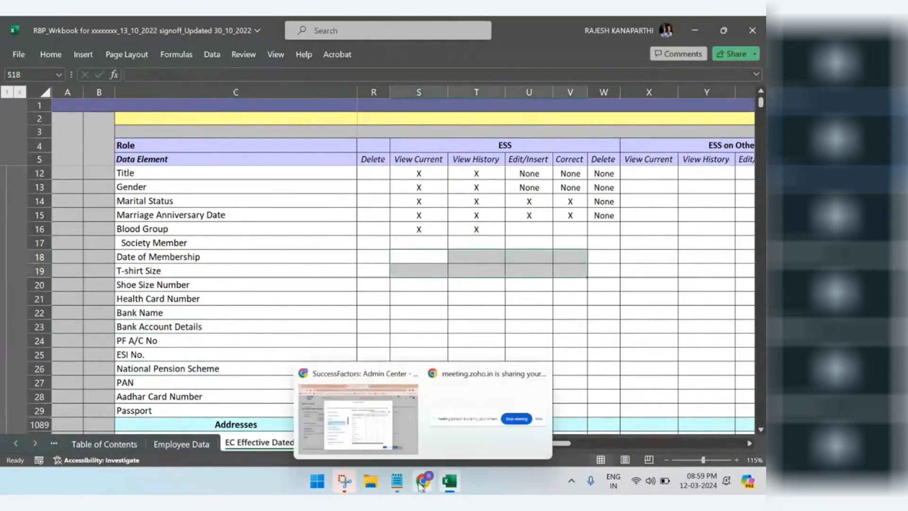
{"action": "left_click", "coordinate": [353, 413]}
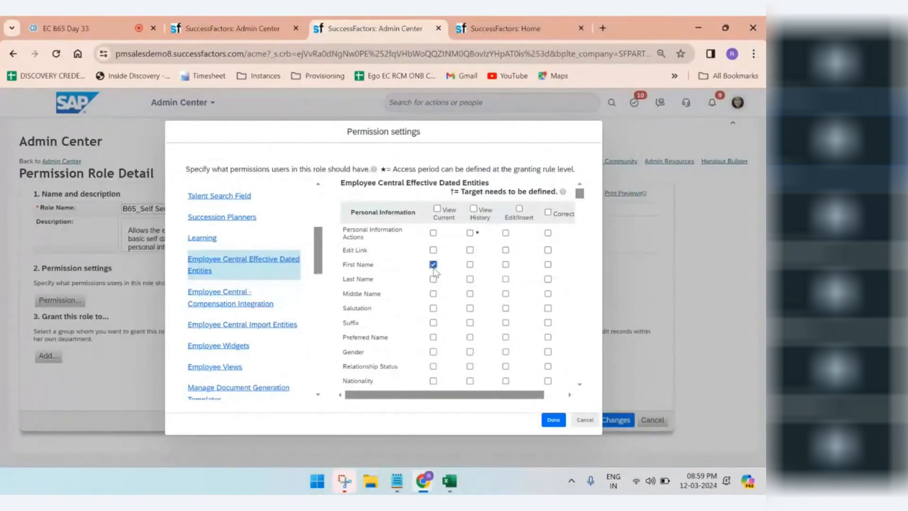
{"action": "left_click", "coordinate": [470, 265]}
{"action": "key", "text": "ctrl+plus"}
{"action": "key", "text": "ctrl+plus"}
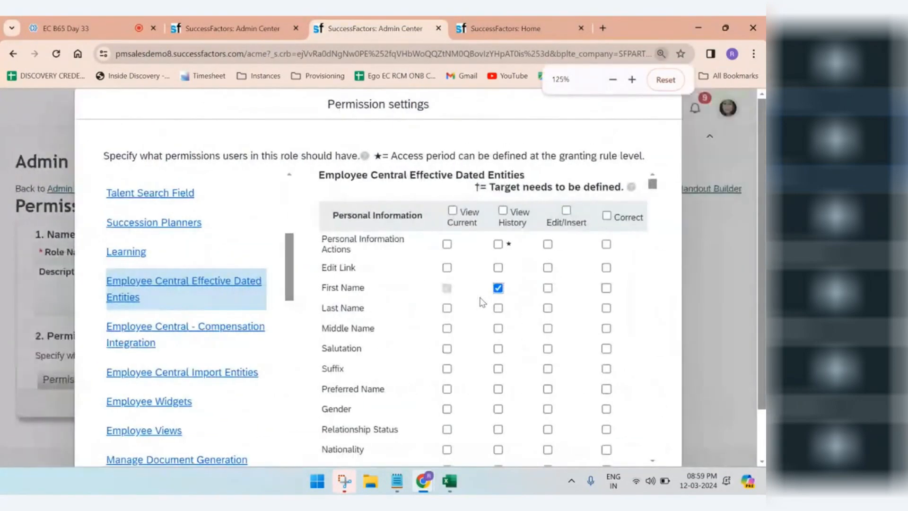
Grant View Current and View History for Last Name, Middle Name and Salutation.
{"action": "scroll", "coordinate": [482, 302], "scroll_direction": "down", "scroll_amount": 1}
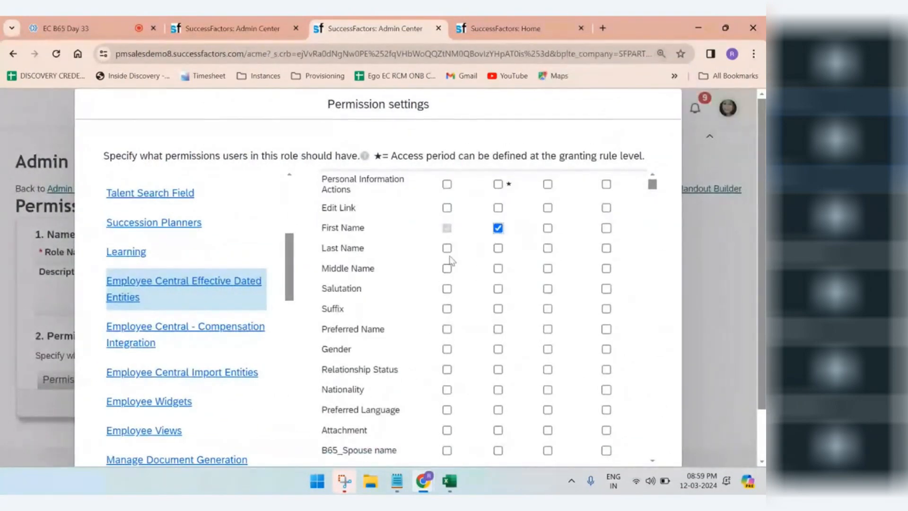
{"action": "left_click", "coordinate": [447, 249]}
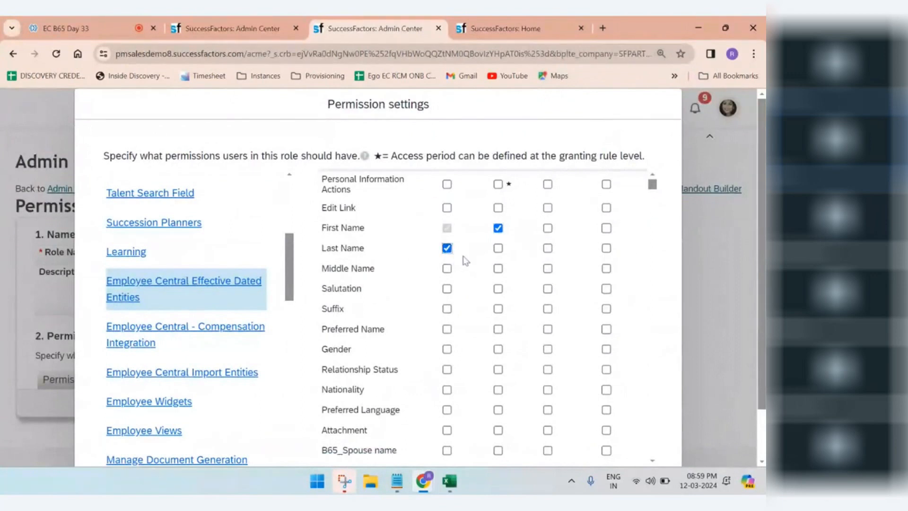
{"action": "left_click", "coordinate": [498, 249]}
{"action": "left_click", "coordinate": [448, 270]}
{"action": "left_click", "coordinate": [498, 269]}
{"action": "left_click", "coordinate": [448, 289]}
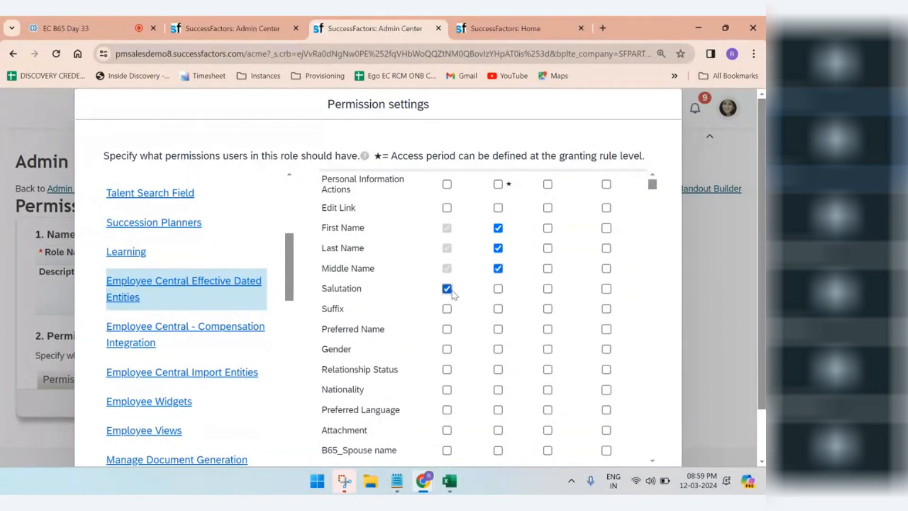
{"action": "left_click", "coordinate": [498, 288]}
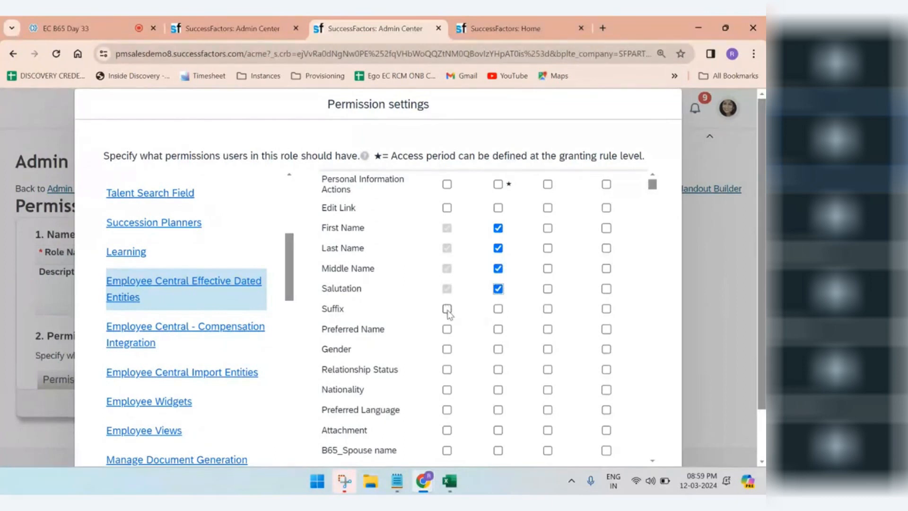
Grant View Current and View History for Suffix, Preferred Name and Gender.
{"action": "left_click", "coordinate": [447, 309]}
{"action": "left_click", "coordinate": [498, 309]}
{"action": "left_click", "coordinate": [447, 329]}
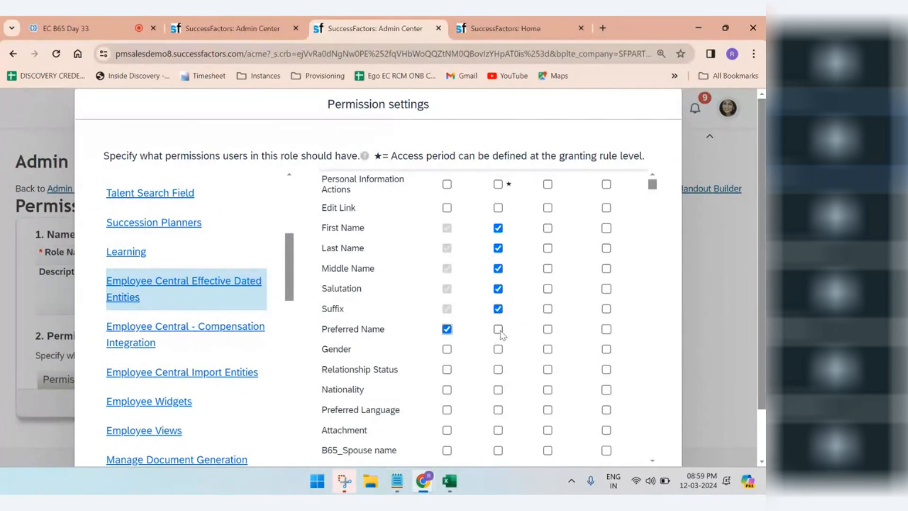
{"action": "left_click", "coordinate": [499, 330]}
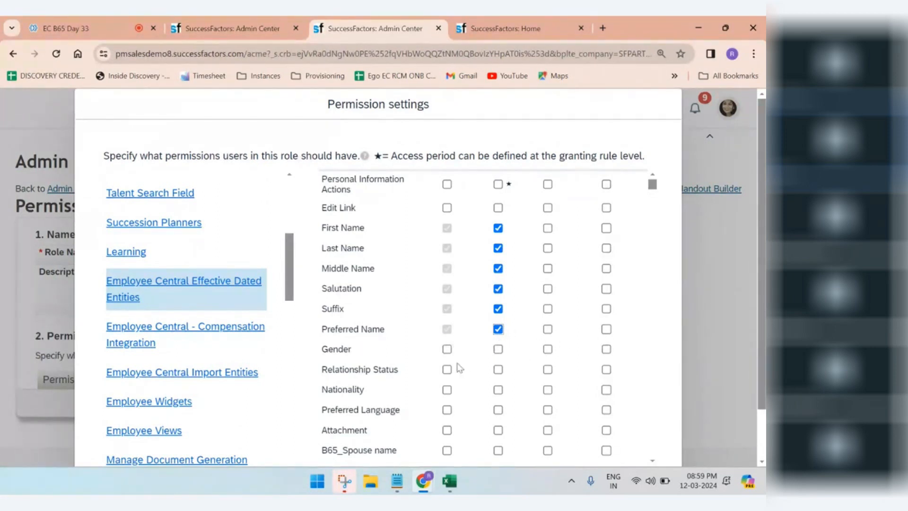
{"action": "left_click", "coordinate": [447, 350]}
{"action": "left_click", "coordinate": [498, 349]}
Grant View Current, View History, Edit/Insert and Correct for Relationship Status.
{"action": "left_click", "coordinate": [447, 369]}
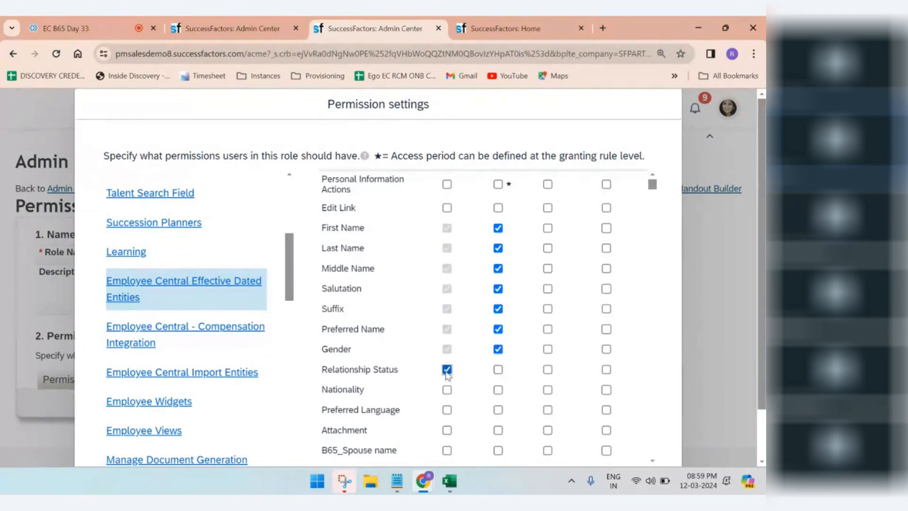
{"action": "left_click", "coordinate": [499, 369]}
{"action": "left_click", "coordinate": [548, 370]}
{"action": "left_click", "coordinate": [606, 369]}
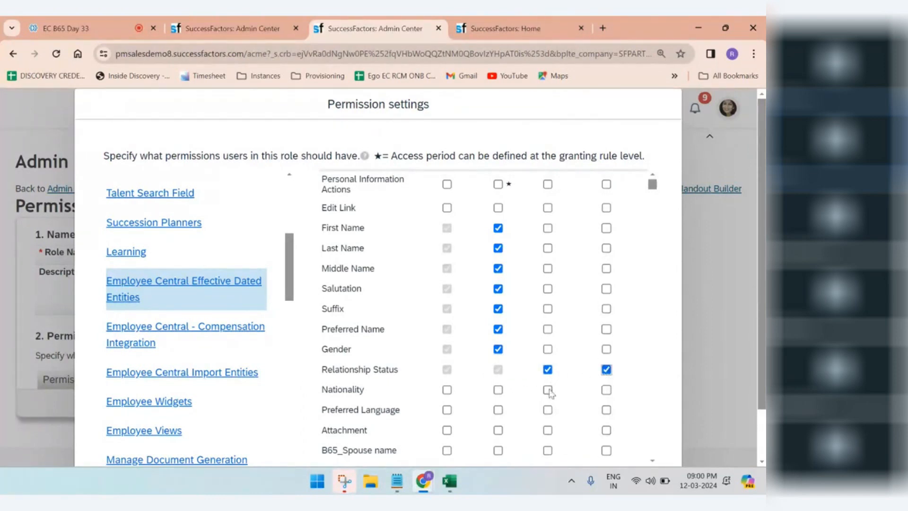
{"action": "scroll", "coordinate": [547, 395], "scroll_direction": "down", "scroll_amount": 1}
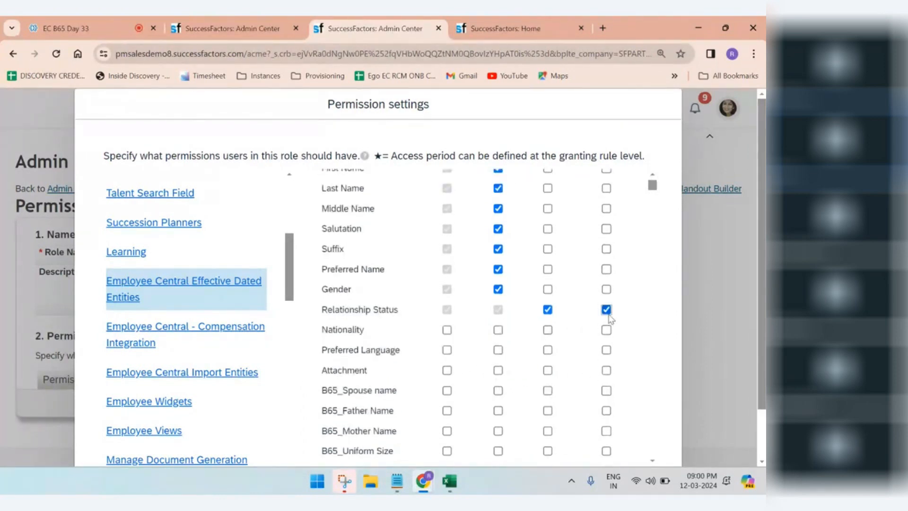
{"action": "left_click", "coordinate": [607, 311]}
Grant View Current, View History, Edit/Insert and Correct for both Nationality and Preferred Language.
{"action": "left_click", "coordinate": [447, 329]}
{"action": "left_click", "coordinate": [498, 329]}
{"action": "left_click", "coordinate": [548, 330]}
{"action": "left_click", "coordinate": [607, 330]}
{"action": "left_click", "coordinate": [447, 350]}
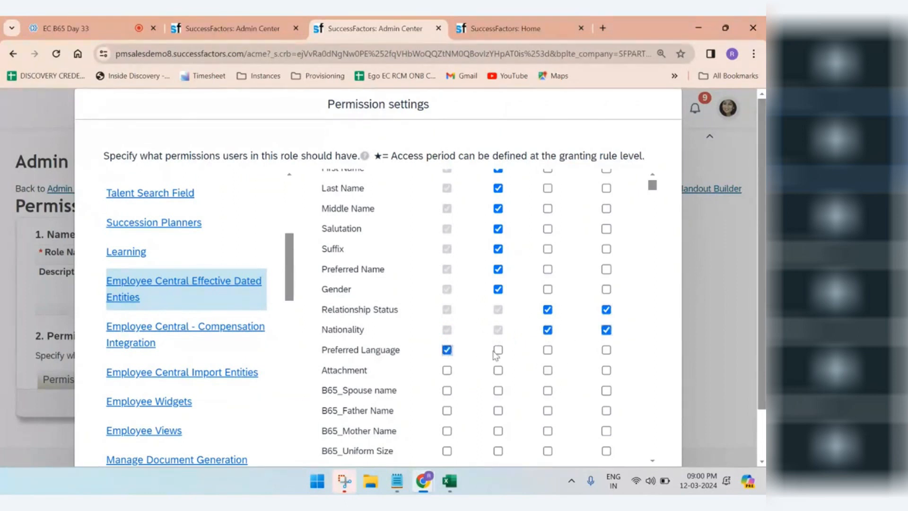
{"action": "left_click", "coordinate": [498, 350]}
{"action": "left_click", "coordinate": [547, 350]}
{"action": "left_click", "coordinate": [605, 350]}
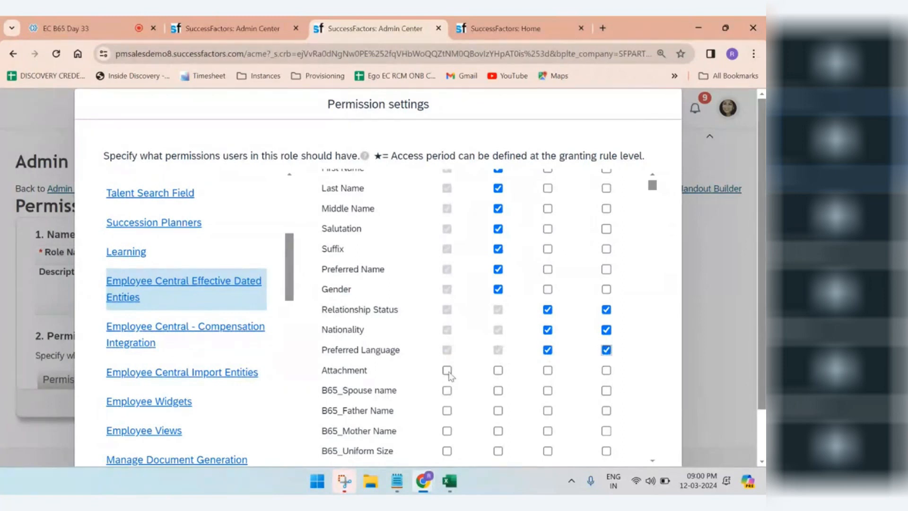
Grant View Current, View History, Edit/Insert and Correct for Attachment.
{"action": "left_click", "coordinate": [447, 370]}
{"action": "left_click", "coordinate": [498, 371]}
{"action": "left_click", "coordinate": [548, 370]}
{"action": "left_click", "coordinate": [607, 370]}
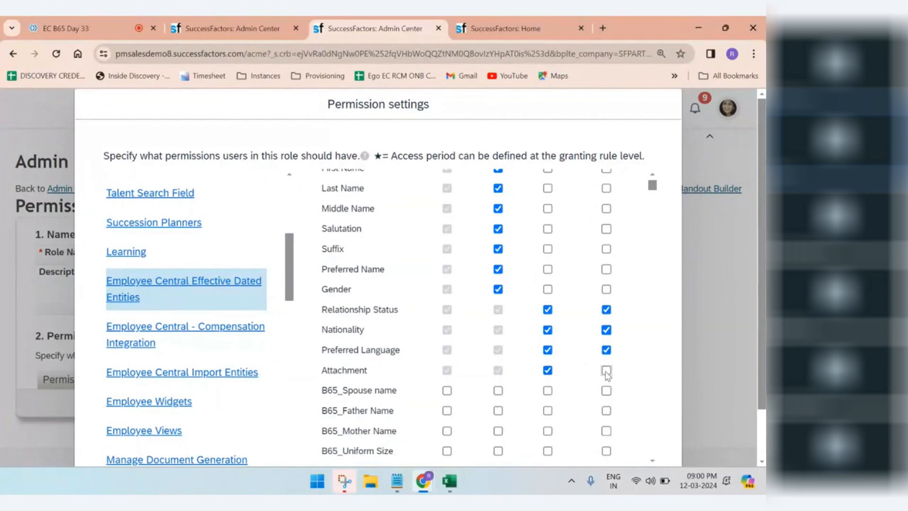
Grant View Current, View History, Edit/Insert and Correct for B65_Spouse name and B65_Father Name.
{"action": "scroll", "coordinate": [468, 376], "scroll_direction": "down", "scroll_amount": 1}
{"action": "left_click", "coordinate": [447, 330]}
{"action": "left_click", "coordinate": [498, 330]}
{"action": "left_click", "coordinate": [548, 331]}
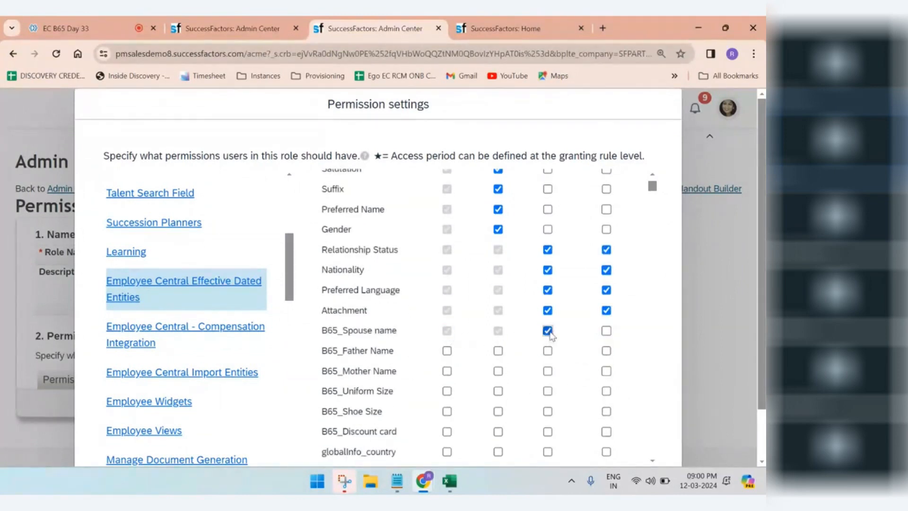
{"action": "left_click", "coordinate": [607, 331]}
{"action": "left_click", "coordinate": [447, 351]}
{"action": "left_click", "coordinate": [499, 351]}
{"action": "left_click", "coordinate": [547, 351]}
{"action": "left_click", "coordinate": [607, 350]}
Grant View Current, View History, Edit/Insert and Correct for B65_Mother Name and B65_Uniform Size.
{"action": "left_click", "coordinate": [606, 371]}
{"action": "left_click", "coordinate": [606, 391]}
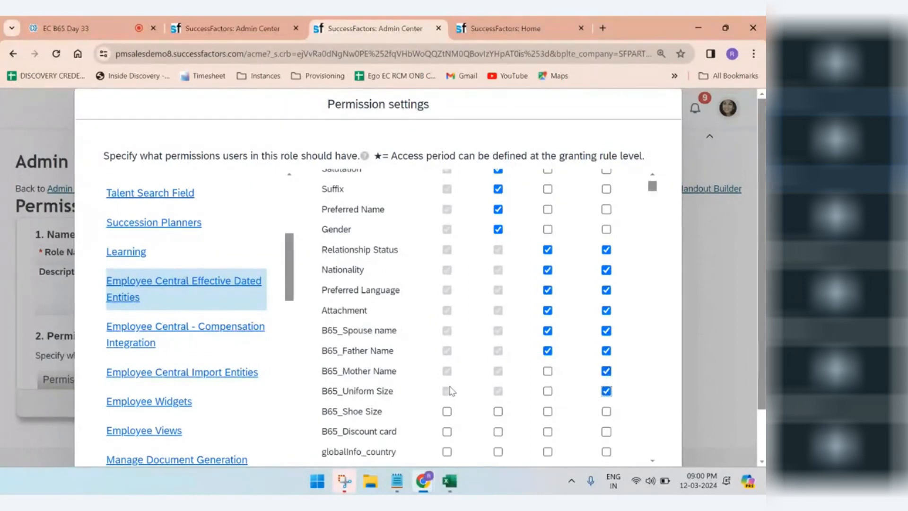
{"action": "left_click", "coordinate": [548, 371]}
{"action": "left_click", "coordinate": [548, 390]}
Grant View Current, View History, Edit/Insert and Correct for B65_Shoe Size and B65_Discount card.
{"action": "scroll", "coordinate": [551, 412], "scroll_direction": "down", "scroll_amount": 1}
{"action": "left_click", "coordinate": [606, 353]}
{"action": "left_click", "coordinate": [606, 372]}
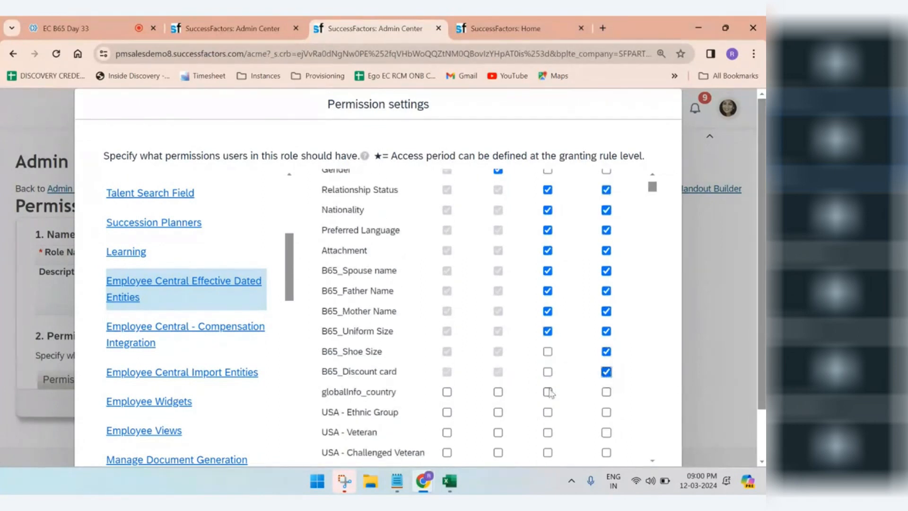
{"action": "left_click", "coordinate": [547, 352]}
{"action": "left_click", "coordinate": [548, 371]}
Apply the permission settings and save the changes to B65_Self Service Role.
{"action": "scroll", "coordinate": [469, 410], "scroll_direction": "down", "scroll_amount": 1}
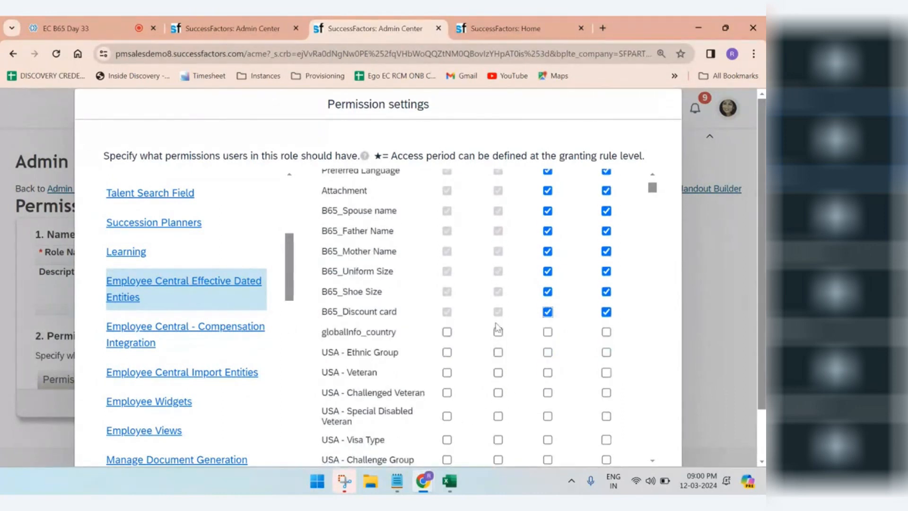
{"action": "scroll", "coordinate": [762, 149], "scroll_direction": "down", "scroll_amount": 1}
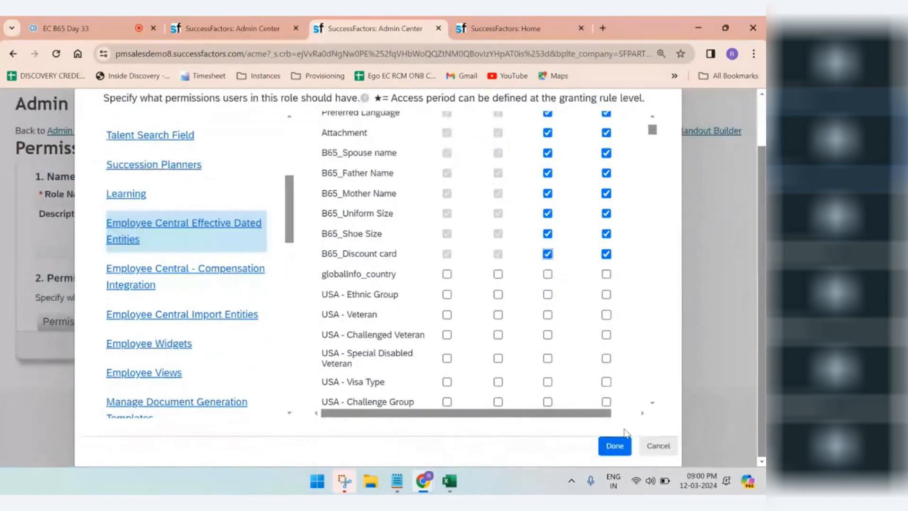
{"action": "left_click", "coordinate": [615, 446]}
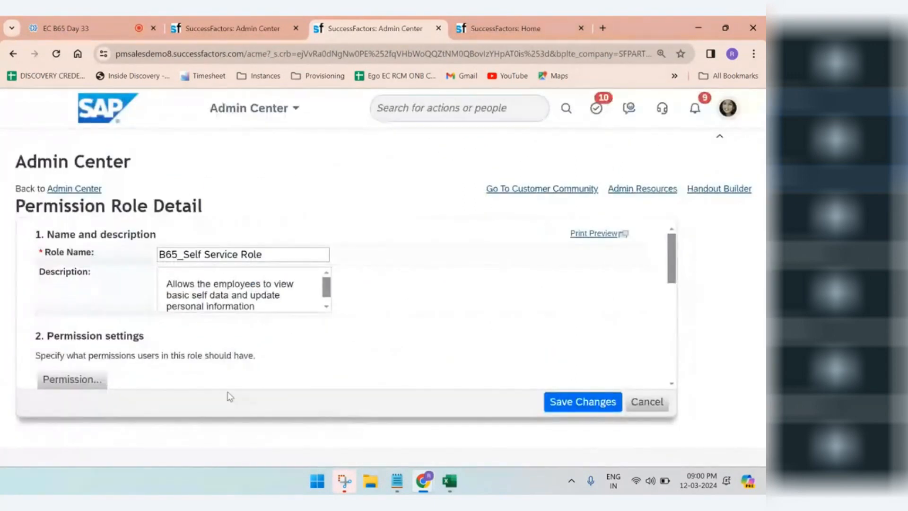
{"action": "scroll", "coordinate": [197, 336], "scroll_direction": "down", "scroll_amount": 10}
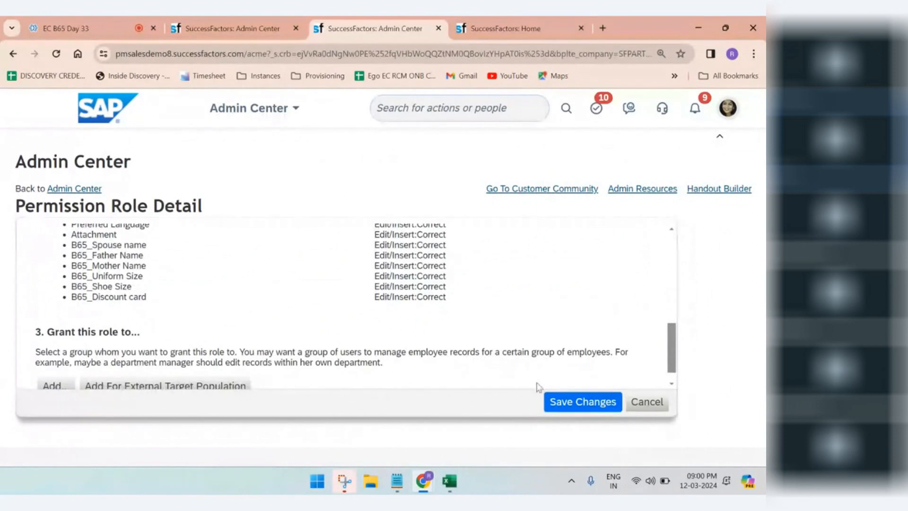
{"action": "scroll", "coordinate": [520, 355], "scroll_direction": "down", "scroll_amount": 1}
{"action": "left_click", "coordinate": [577, 402]}
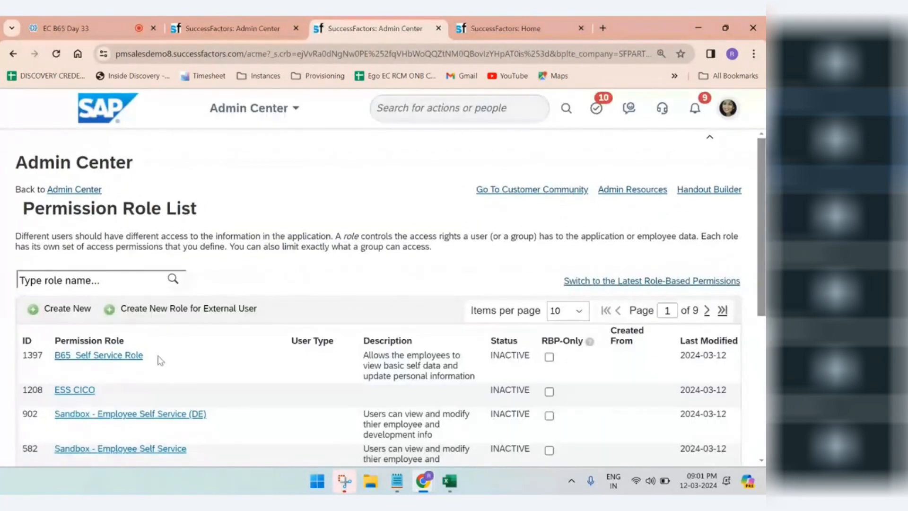
Duplicate the Permission Role List browser tab and reopen the B65_Self Service Role detail page.
{"action": "key", "text": "ctrl+minus"}
{"action": "key", "text": "ctrl+minus"}
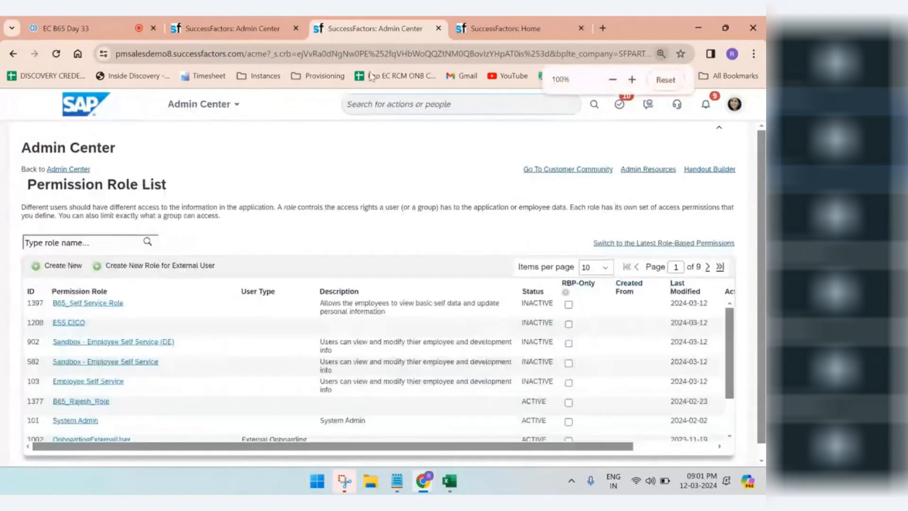
{"action": "right_click", "coordinate": [405, 28]}
{"action": "left_click", "coordinate": [437, 134]}
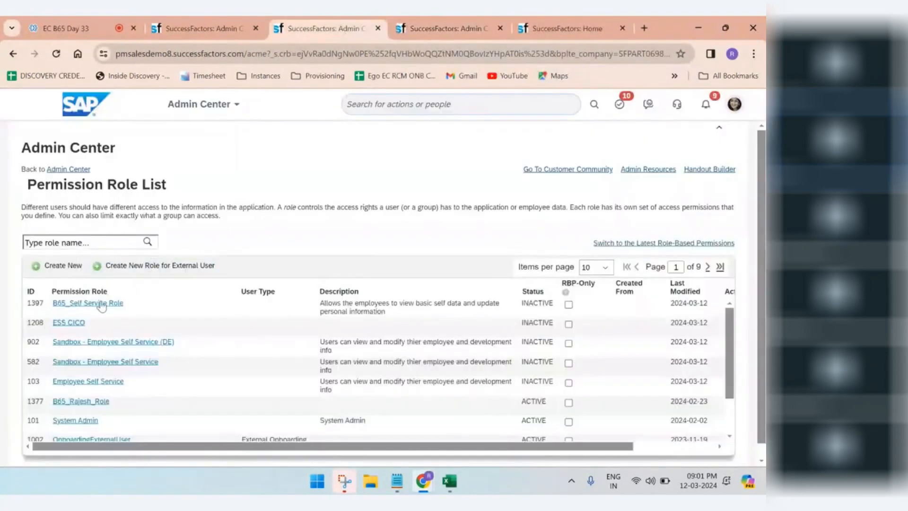
{"action": "left_click", "coordinate": [101, 304]}
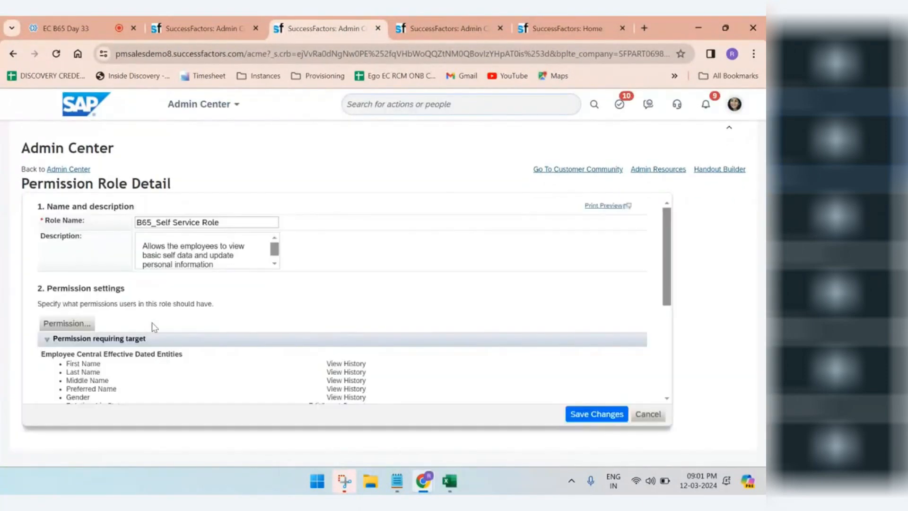
Start adding a new granting rule to B65_Self Service Role.
{"action": "scroll", "coordinate": [673, 287], "scroll_direction": "down", "scroll_amount": 2}
{"action": "scroll", "coordinate": [674, 287], "scroll_direction": "down", "scroll_amount": 3}
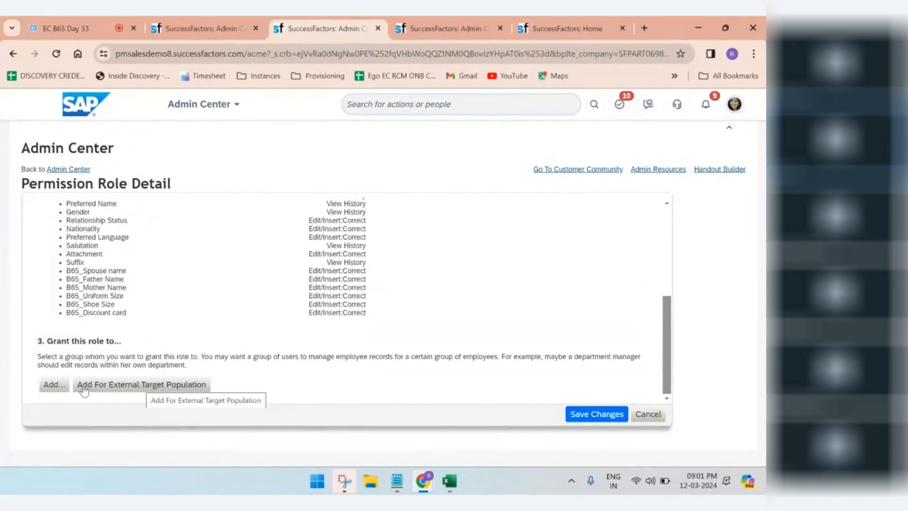
{"action": "left_click", "coordinate": [58, 386]}
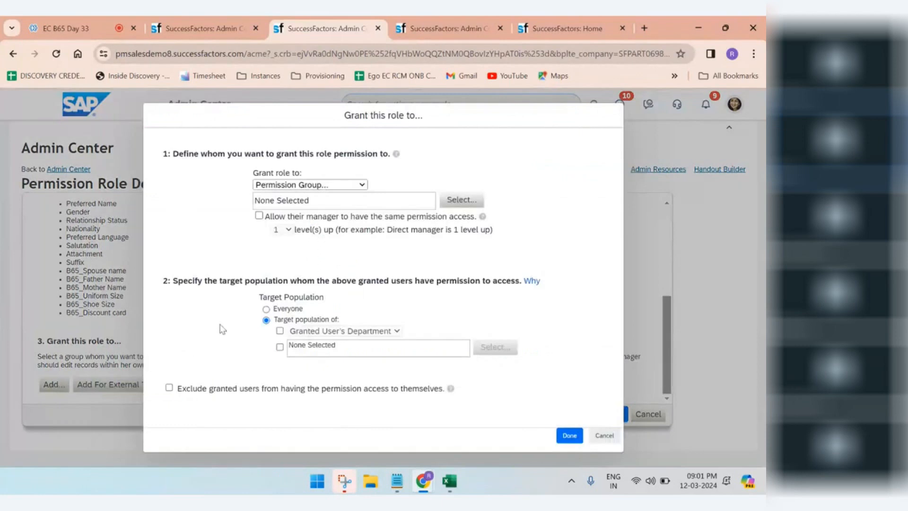
Try granting the role to Everyone (All Employees) with Everyone as the target population.
{"action": "left_click", "coordinate": [324, 188]}
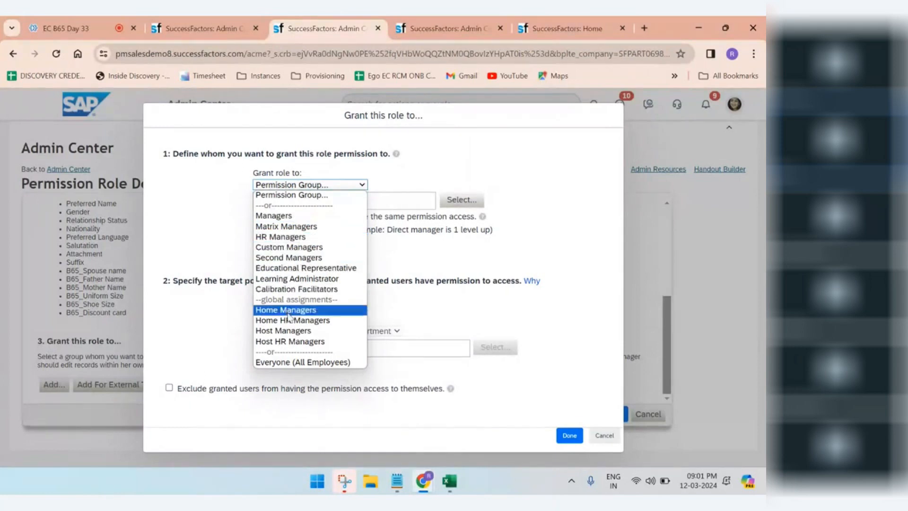
{"action": "left_click", "coordinate": [293, 363]}
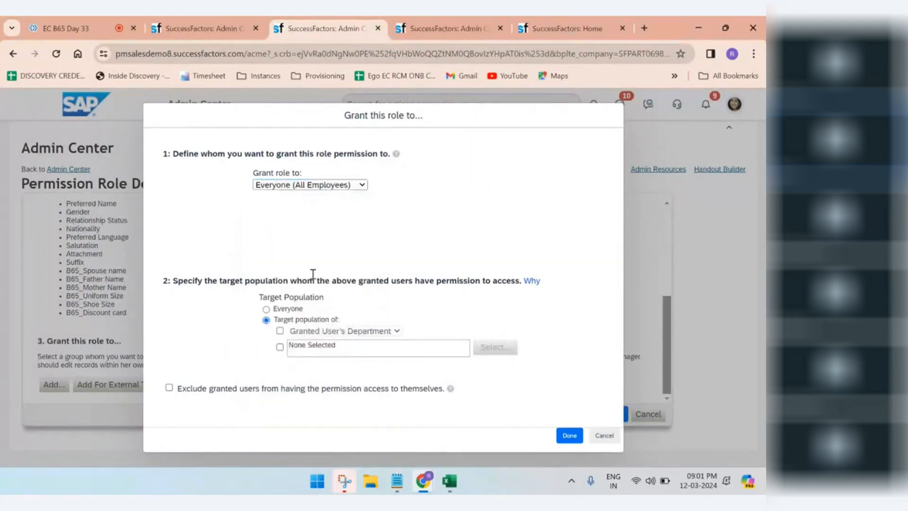
{"action": "left_click", "coordinate": [280, 347]}
{"action": "left_click", "coordinate": [280, 347]}
{"action": "left_click", "coordinate": [267, 310]}
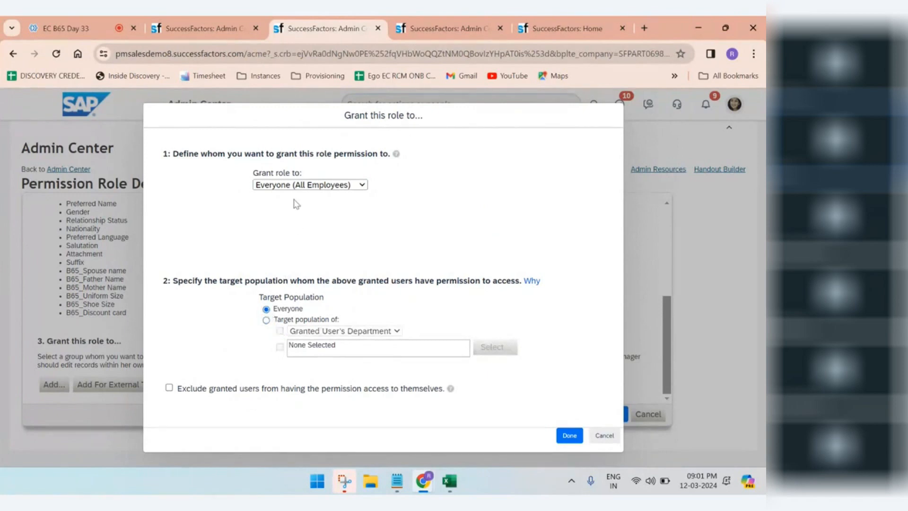
{"action": "left_click", "coordinate": [267, 321]}
{"action": "left_click", "coordinate": [281, 348]}
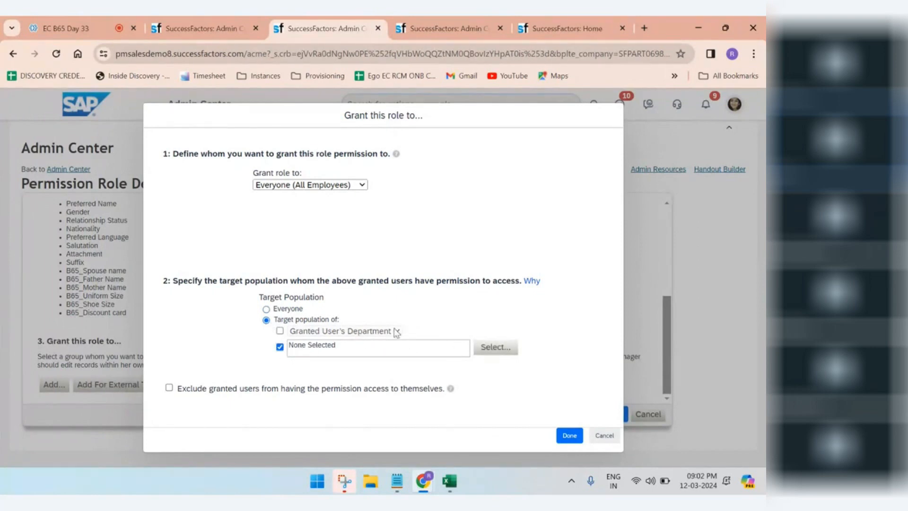
{"action": "left_click", "coordinate": [266, 311]}
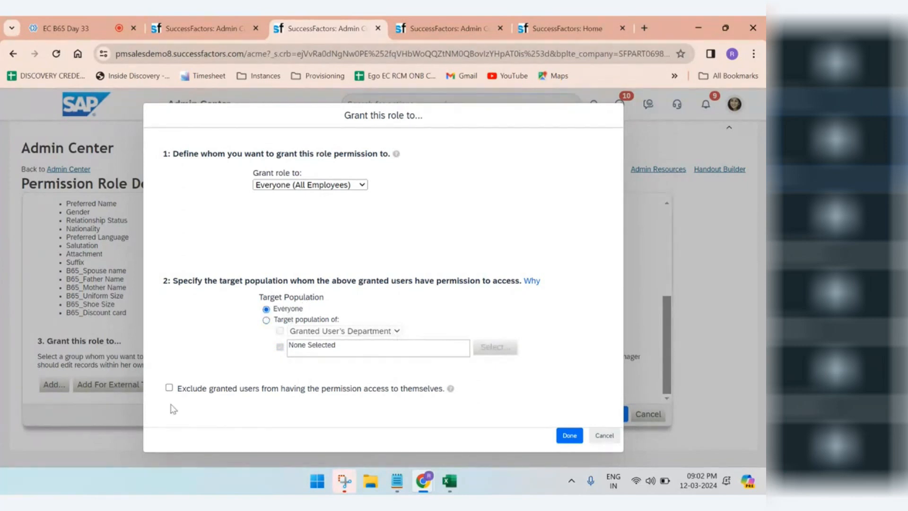
{"action": "left_click", "coordinate": [169, 389]}
Open the existing Employee Self Service role from the Permission Role List in the other SuccessFactors tab.
{"action": "left_click", "coordinate": [210, 29]}
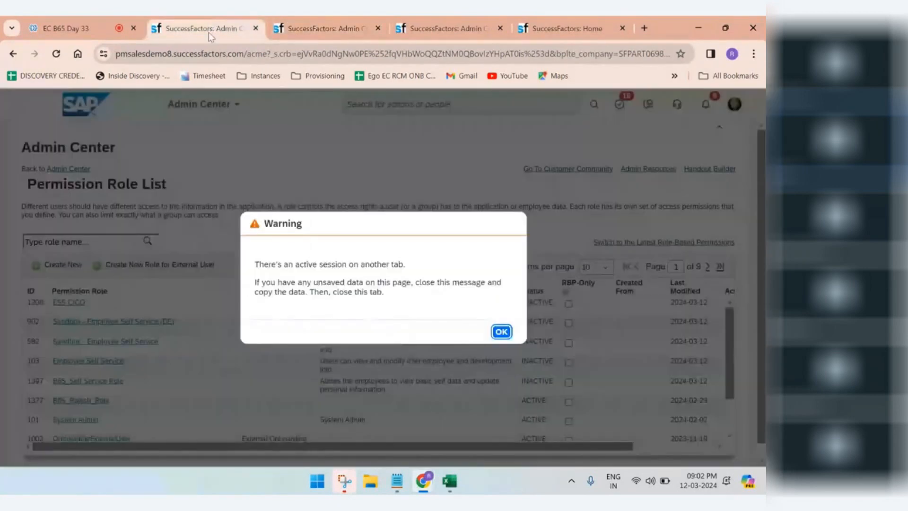
{"action": "left_click", "coordinate": [501, 332]}
{"action": "scroll", "coordinate": [128, 373], "scroll_direction": "down", "scroll_amount": 1}
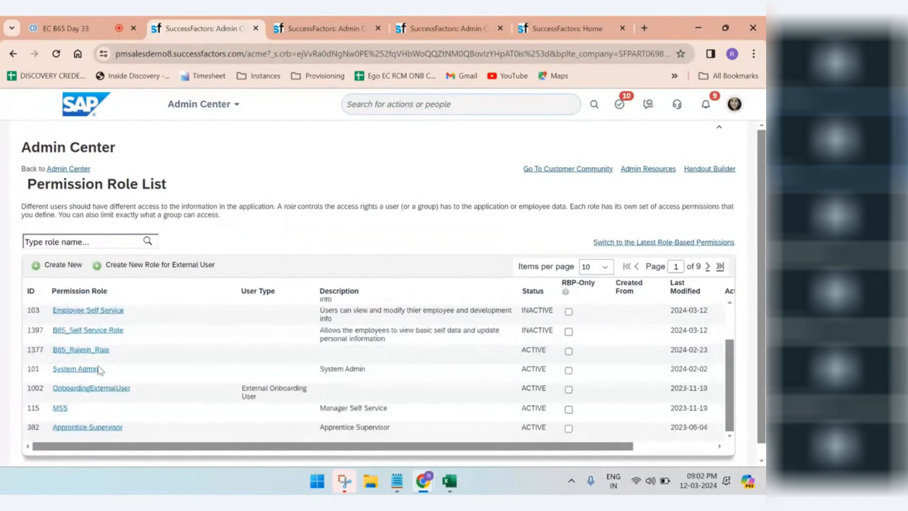
{"action": "scroll", "coordinate": [90, 393], "scroll_direction": "down", "scroll_amount": 1}
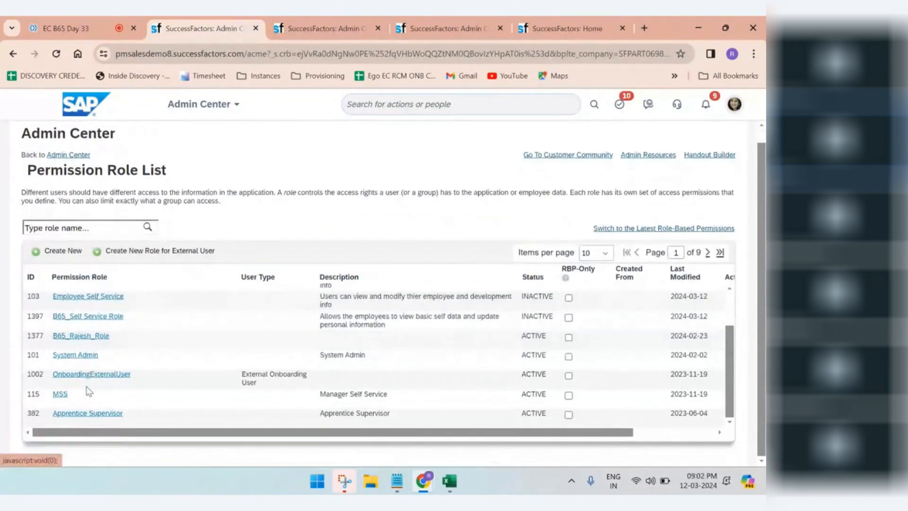
{"action": "scroll", "coordinate": [86, 360], "scroll_direction": "up", "scroll_amount": 1}
{"action": "left_click", "coordinate": [96, 349]}
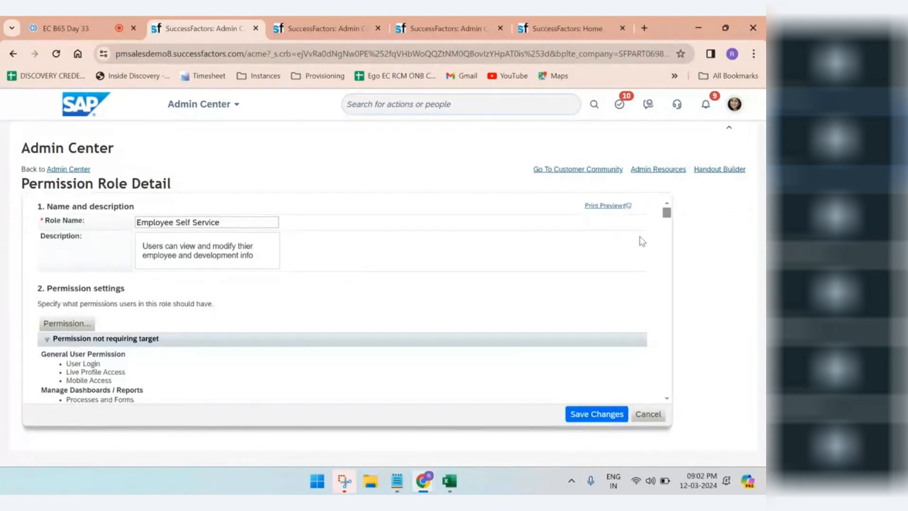
Examine the permission group and target population in the Employee Self Service role's granting rule, and close it without changes.
{"action": "left_click_drag", "start_coordinate": [667, 213], "coordinate": [682, 427]}
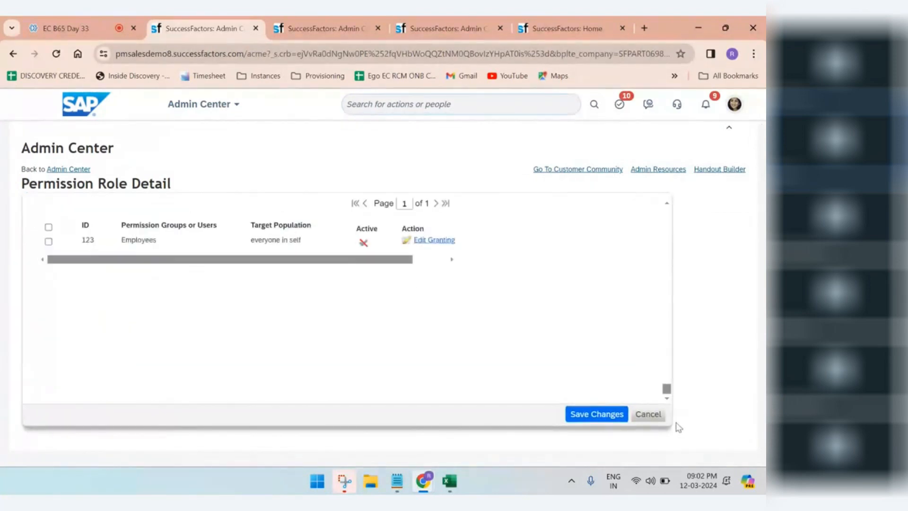
{"action": "left_click_drag", "start_coordinate": [158, 246], "coordinate": [126, 240]}
{"action": "left_click", "coordinate": [434, 240]}
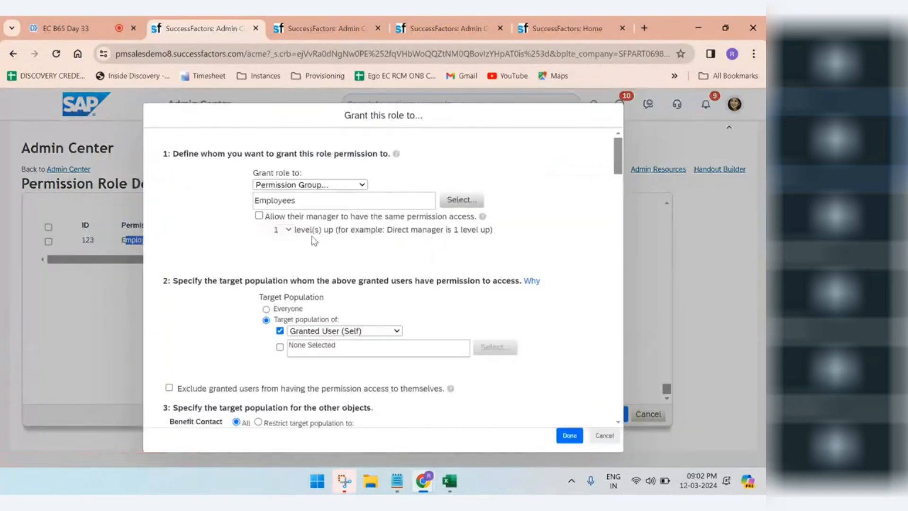
{"action": "left_click_drag", "start_coordinate": [308, 205], "coordinate": [254, 172]}
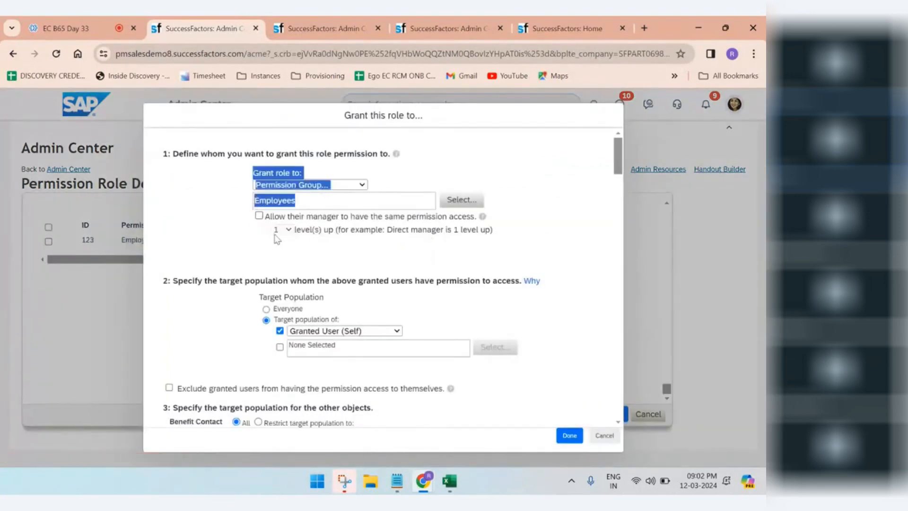
{"action": "left_click", "coordinate": [241, 362]}
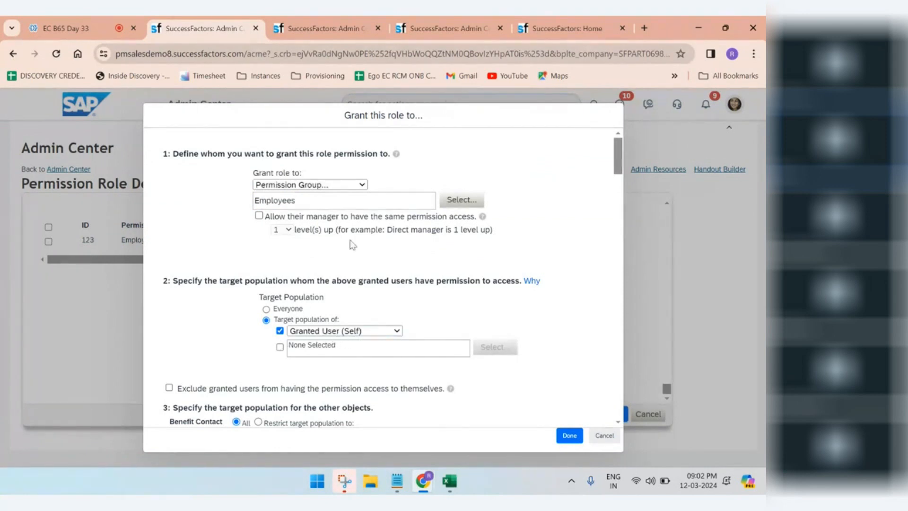
{"action": "left_click_drag", "start_coordinate": [308, 205], "coordinate": [257, 199]}
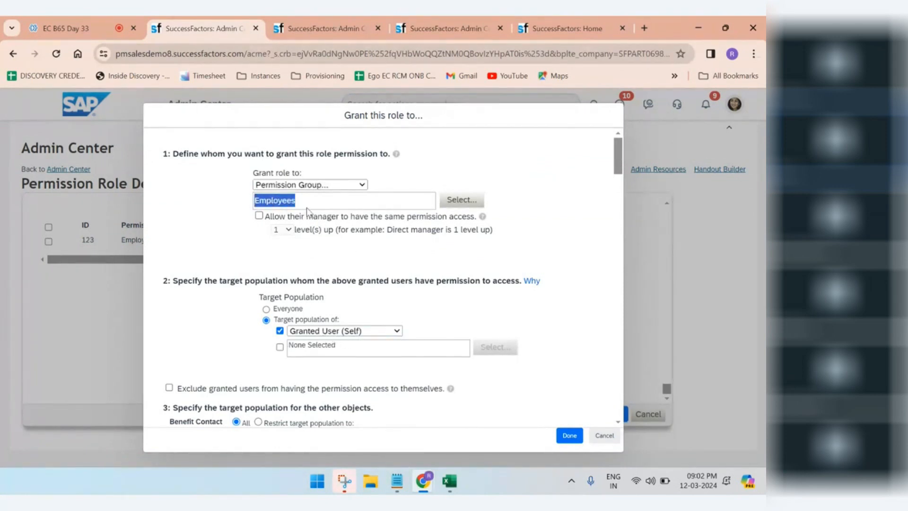
{"action": "left_click", "coordinate": [456, 203]}
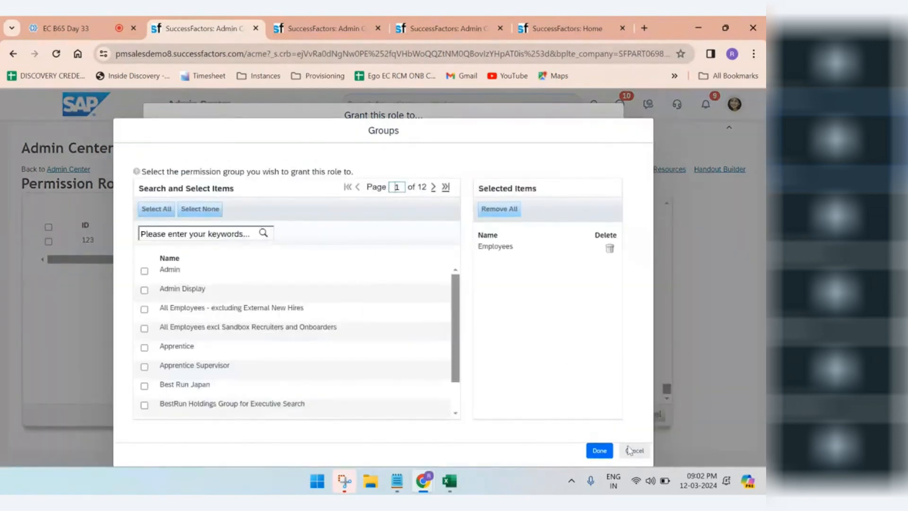
{"action": "left_click", "coordinate": [639, 452]}
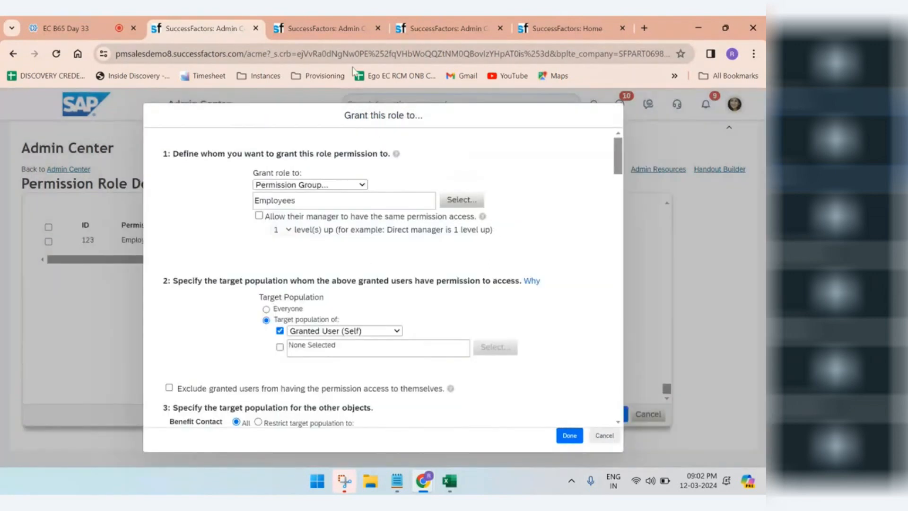
{"action": "left_click", "coordinate": [603, 434]}
Return to B65_Self Service Role's new granting rule, grant it to a Permission Group and set the target population to Granted User (Self).
{"action": "left_click", "coordinate": [318, 21]}
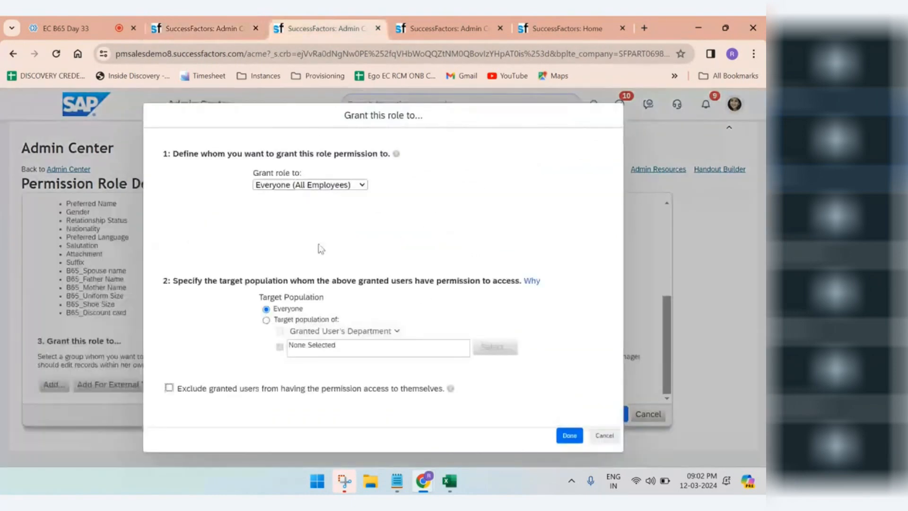
{"action": "left_click", "coordinate": [362, 187]}
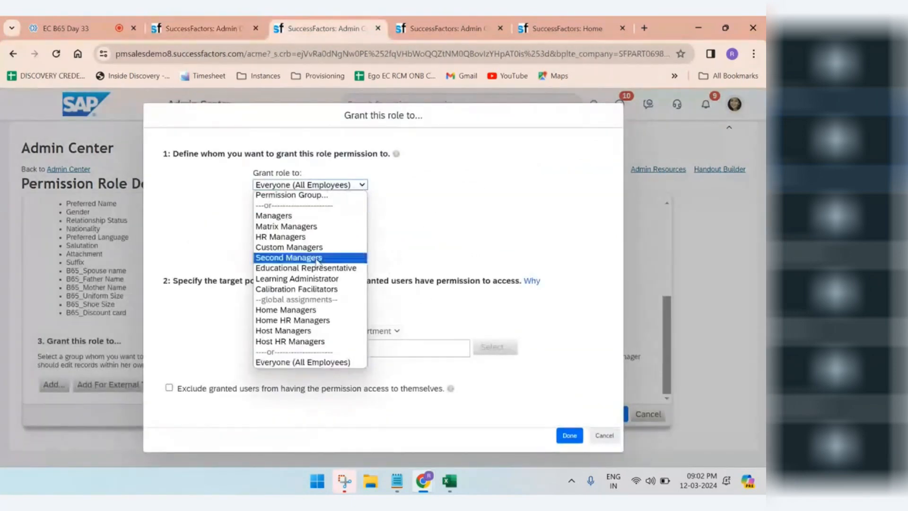
{"action": "left_click", "coordinate": [308, 362]}
{"action": "left_click", "coordinate": [281, 321]}
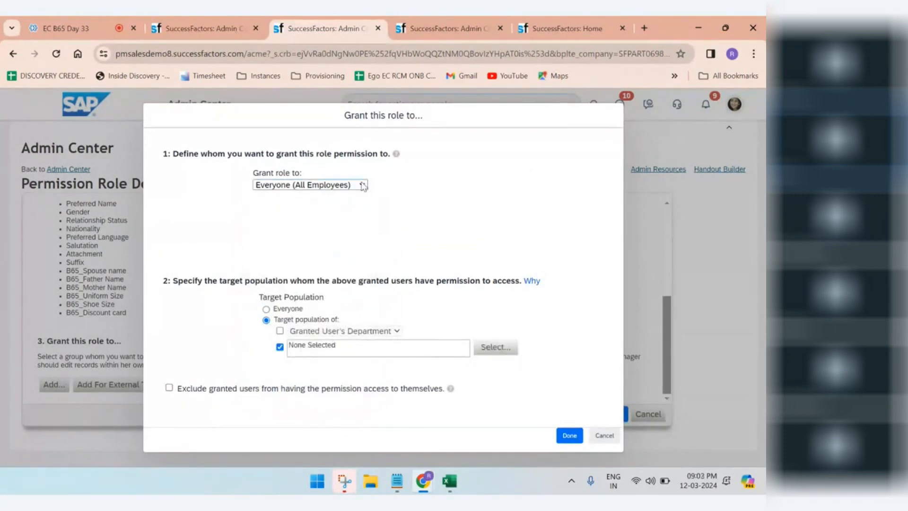
{"action": "left_click", "coordinate": [365, 185]}
{"action": "left_click", "coordinate": [291, 195]}
{"action": "left_click", "coordinate": [279, 331]}
{"action": "left_click", "coordinate": [397, 331]}
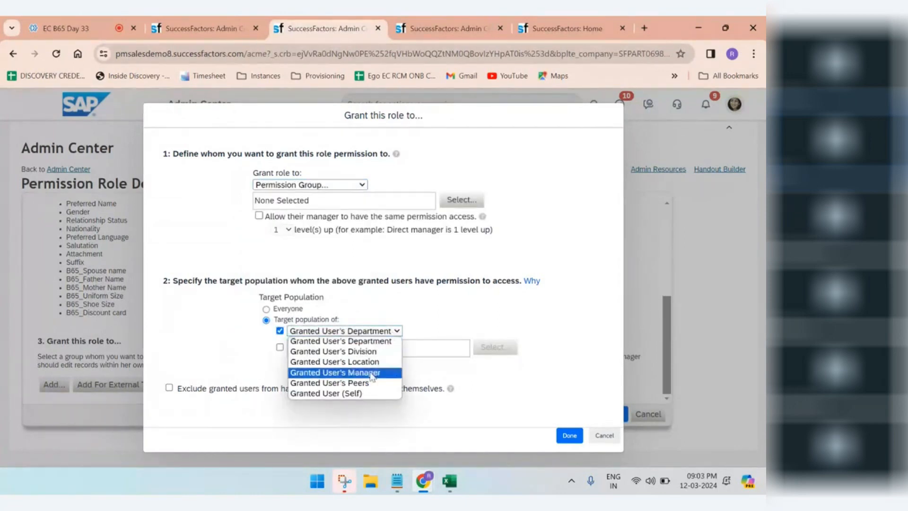
{"action": "left_click", "coordinate": [361, 394]}
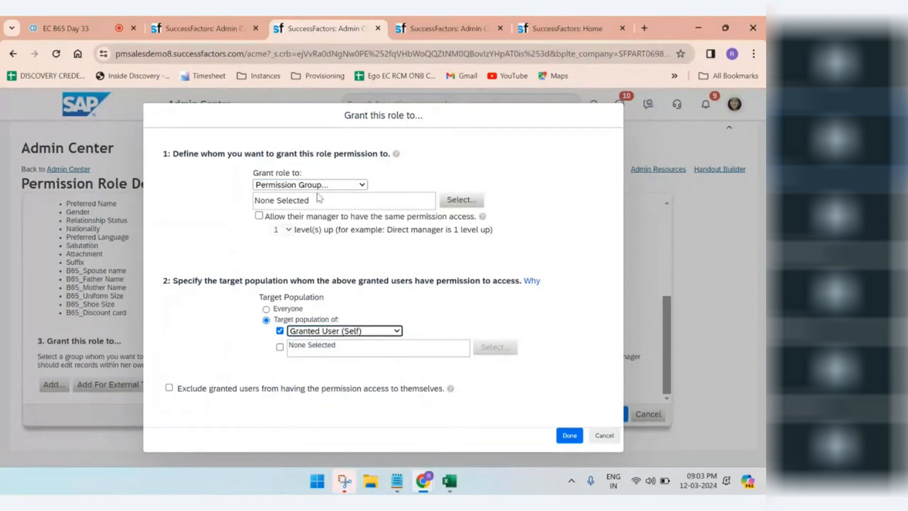
Try granting the role to Everyone (All Employees) and switch the grant back to Permission Group.
{"action": "left_click", "coordinate": [362, 185]}
{"action": "left_click", "coordinate": [315, 368]}
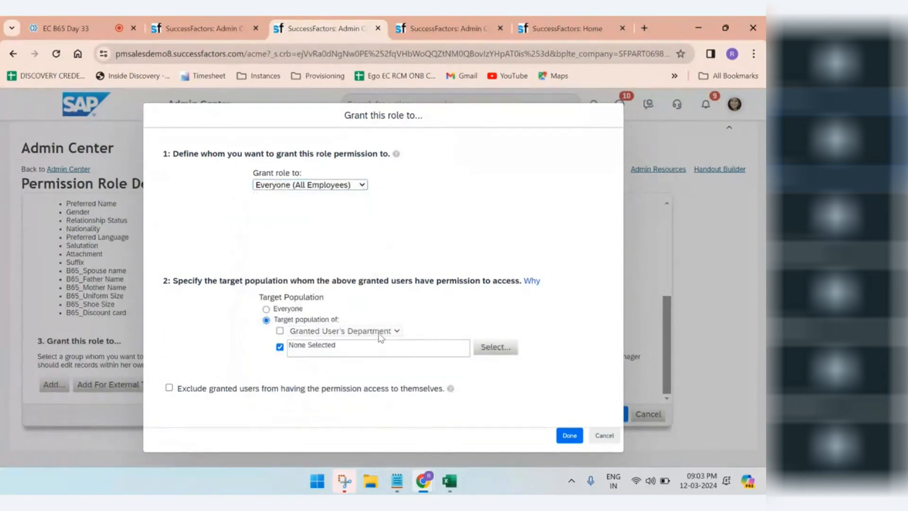
{"action": "left_click", "coordinate": [366, 185]}
{"action": "left_click", "coordinate": [333, 195]}
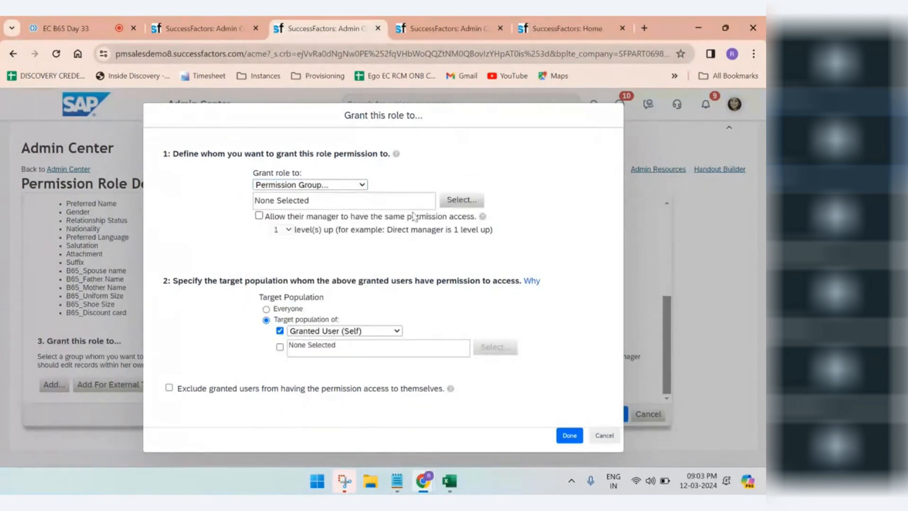
Open Manage Permission Groups in the SuccessFactors Home browser tab by searching for "PER GROUPS".
{"action": "left_click", "coordinate": [435, 30]}
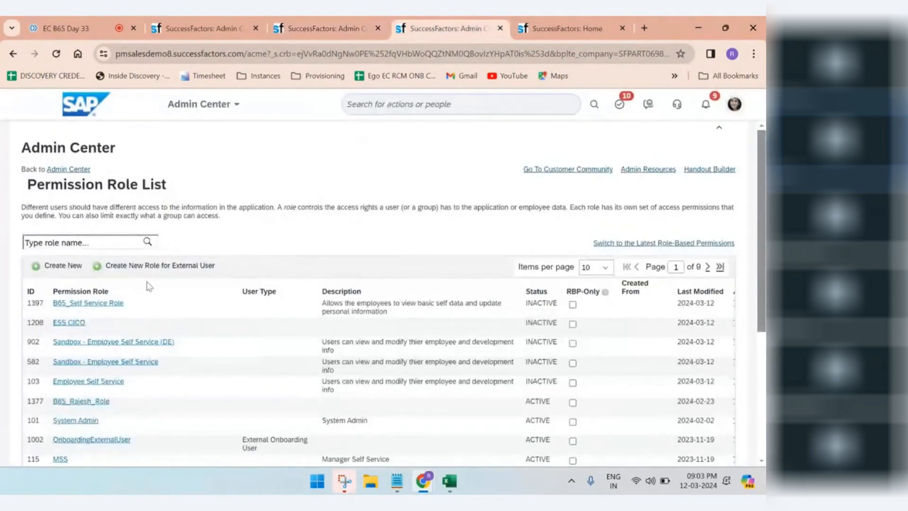
{"action": "left_click", "coordinate": [570, 29]}
{"action": "left_click", "coordinate": [433, 105]}
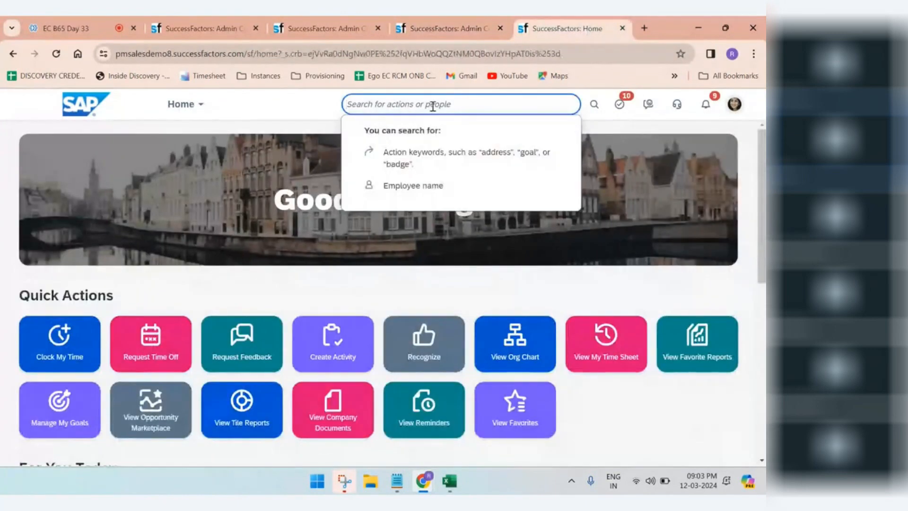
{"action": "type", "text": "PER GROUPS"}
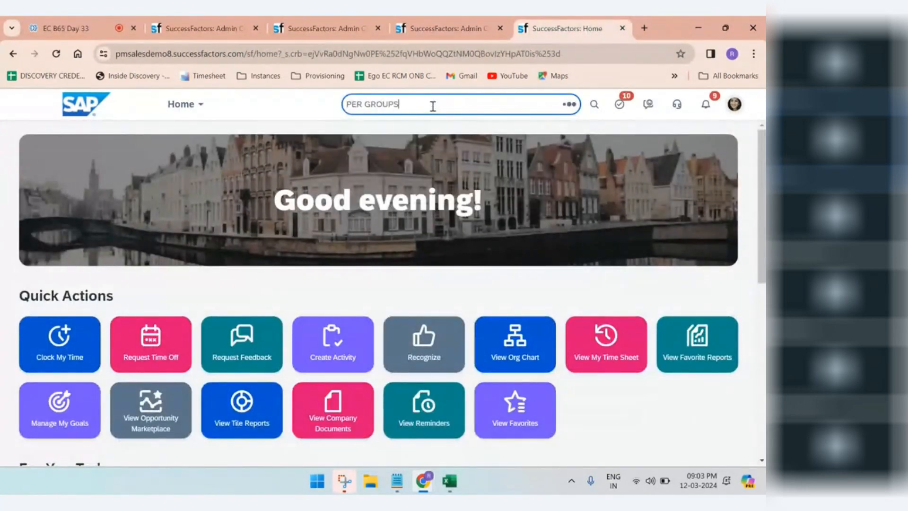
{"action": "left_click", "coordinate": [401, 149]}
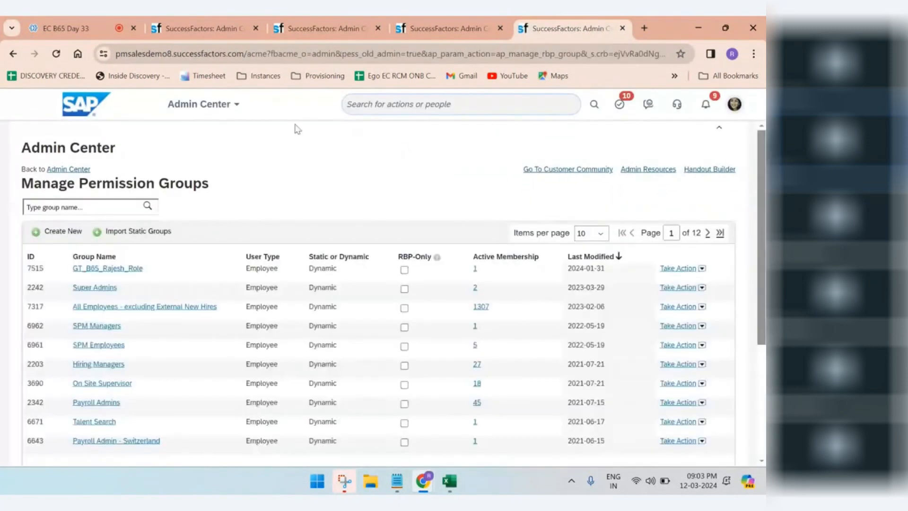
Start a new permission group and name it B57 GT Group.
{"action": "left_click", "coordinate": [64, 231]}
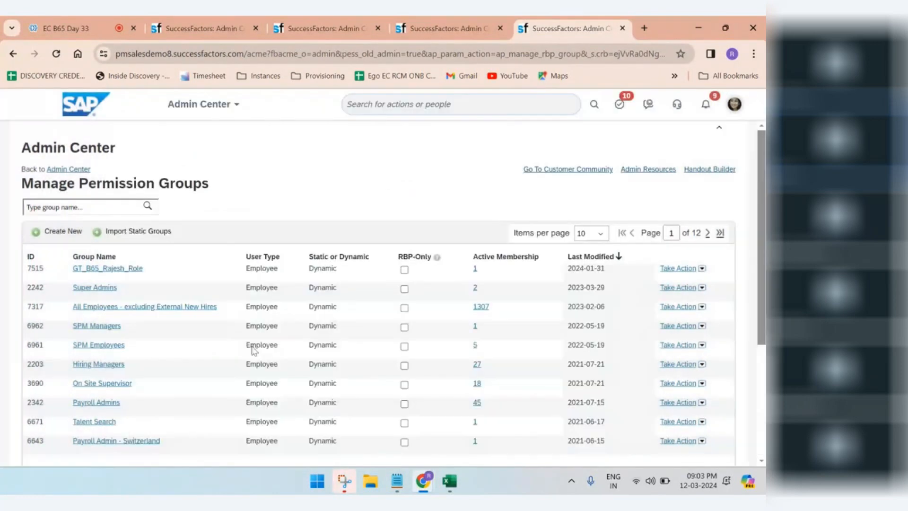
{"action": "left_click", "coordinate": [630, 452]}
{"action": "left_click", "coordinate": [64, 234]}
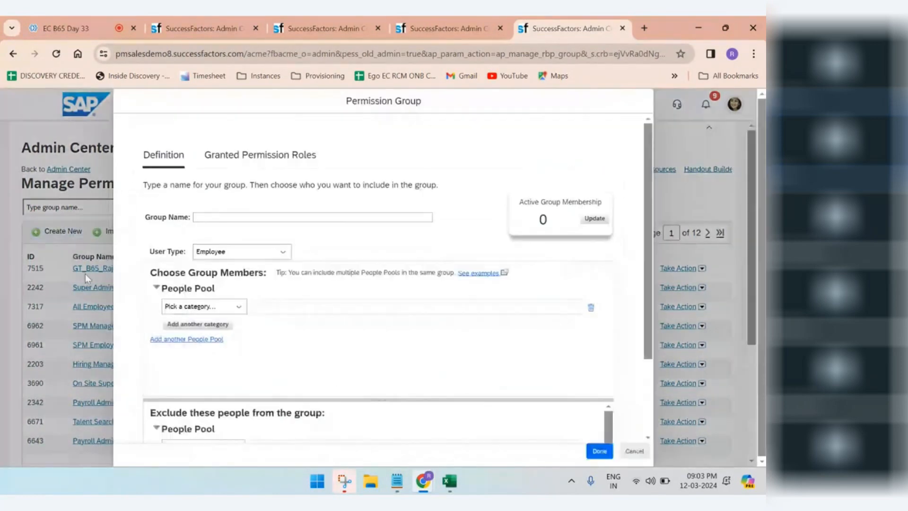
{"action": "left_click", "coordinate": [220, 218]}
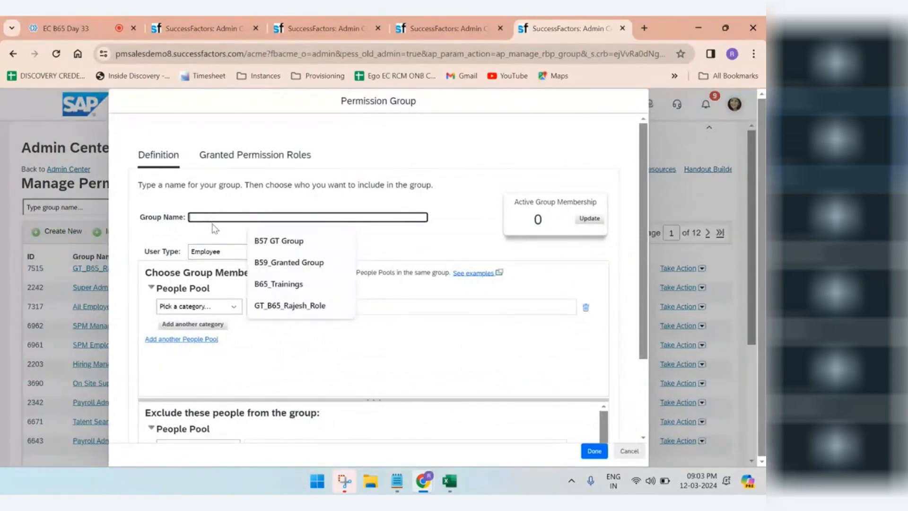
{"action": "left_click", "coordinate": [251, 241]}
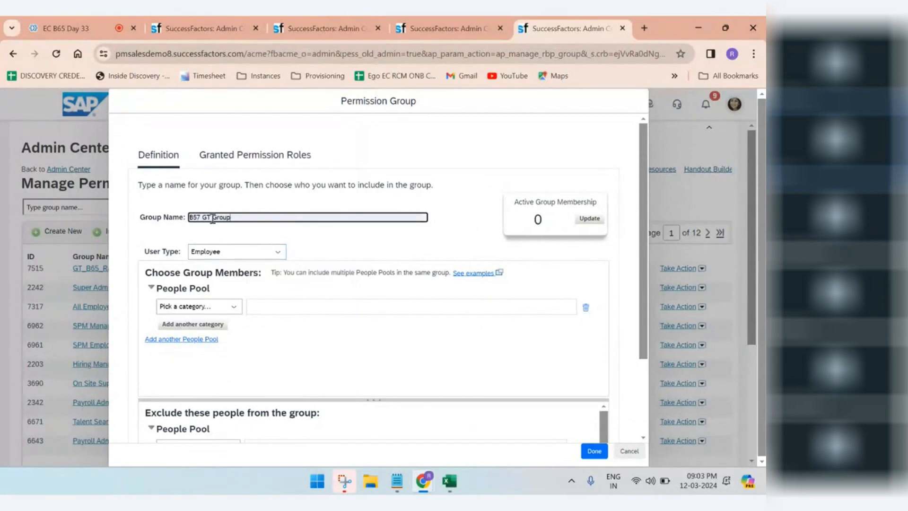
{"action": "left_click", "coordinate": [259, 308]}
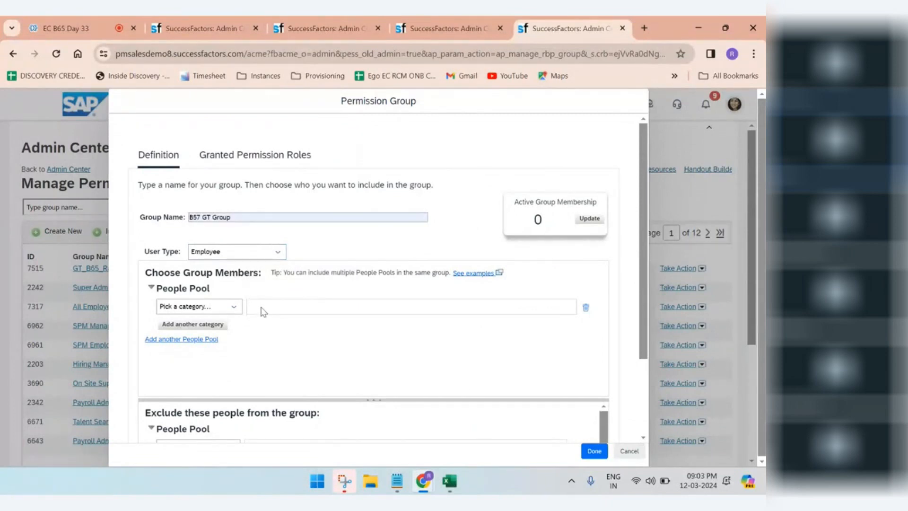
Choose Job Information-Company as the category for the group's included people pool.
{"action": "left_click", "coordinate": [235, 308]}
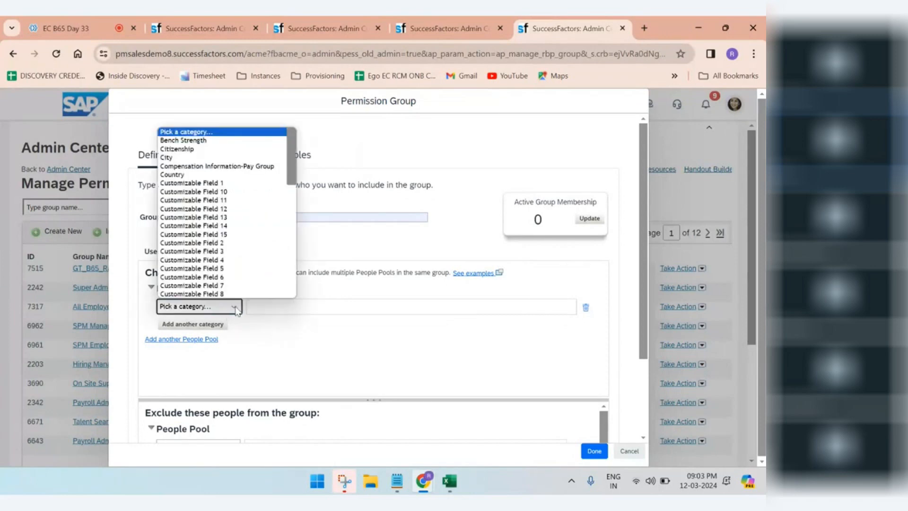
{"action": "left_click_drag", "start_coordinate": [296, 171], "coordinate": [298, 239]}
{"action": "left_click", "coordinate": [235, 194]}
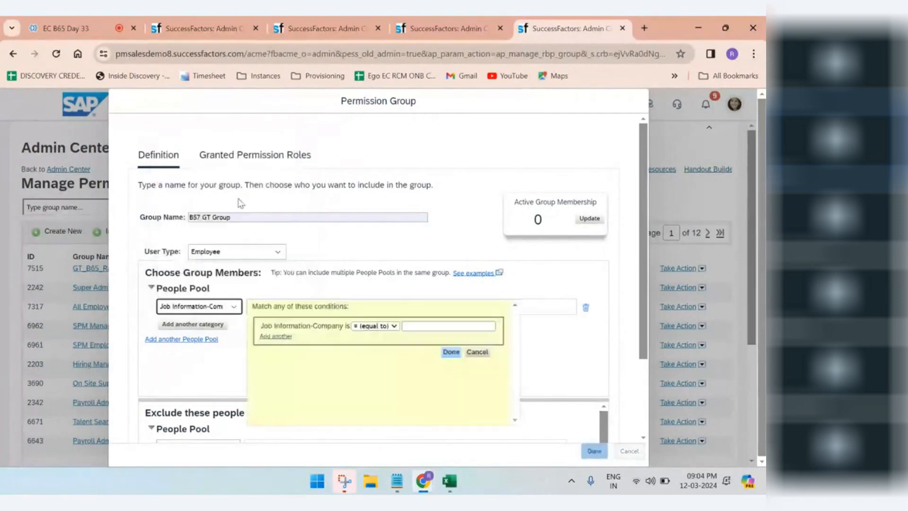
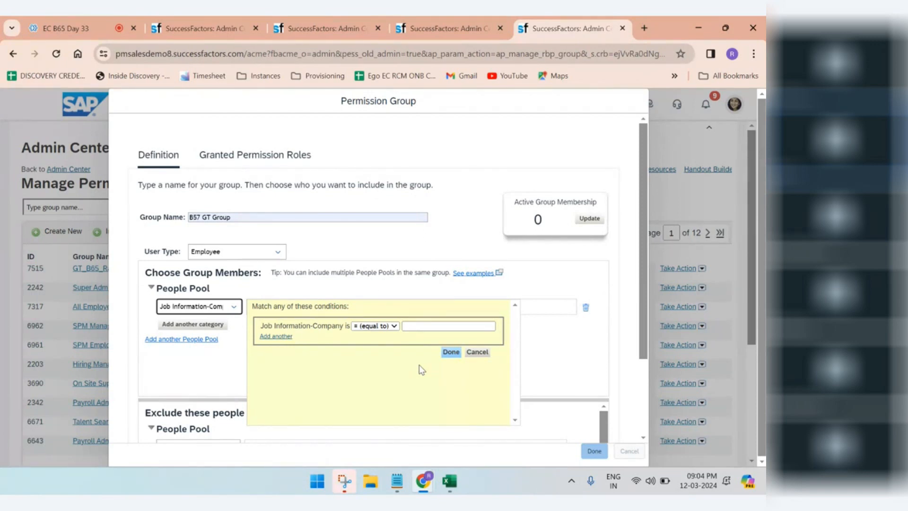
Search for the employee by user ID from the Permission Role List page and open their profile in a new browser tab.
{"action": "key", "text": "ctrl+Page_Up"}
{"action": "left_click", "coordinate": [443, 104]}
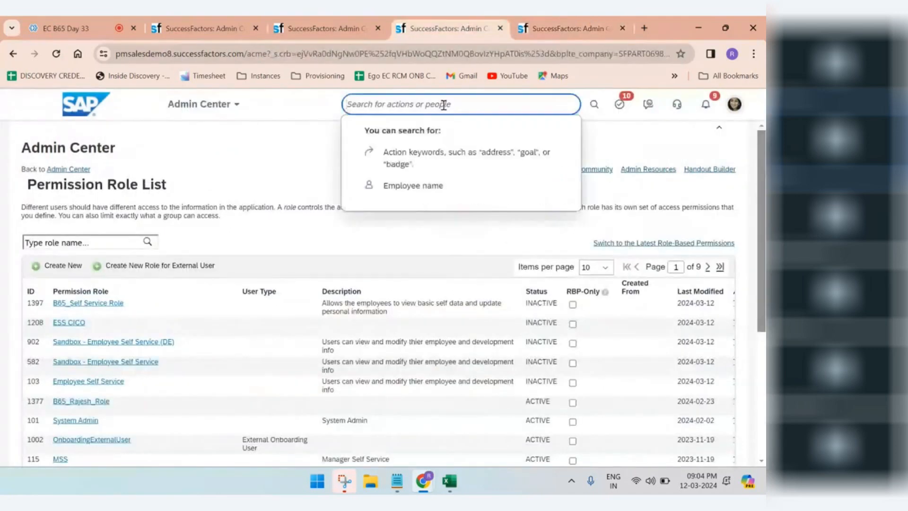
{"action": "type", "text": "Employee"}
{"action": "key", "text": "ctrl+z"}
{"action": "type", "text": "ge"}
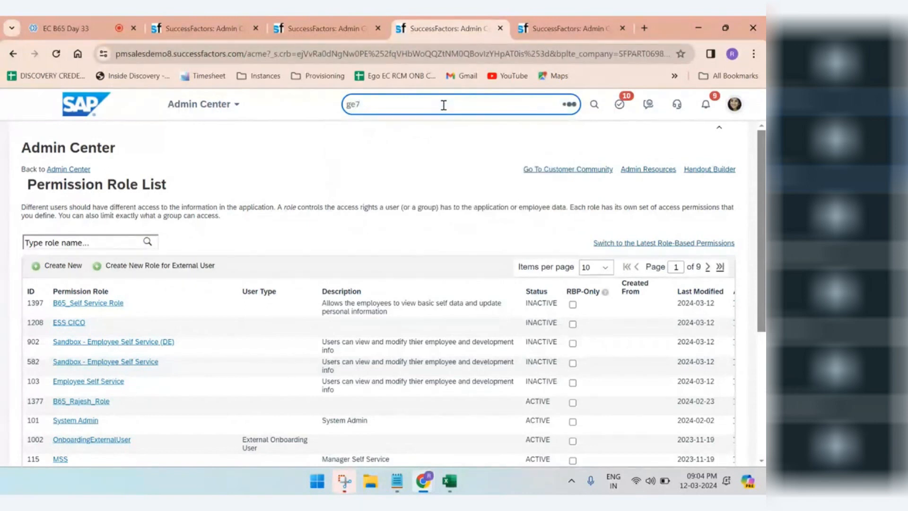
{"action": "mouse_move", "coordinate": [440, 131]}
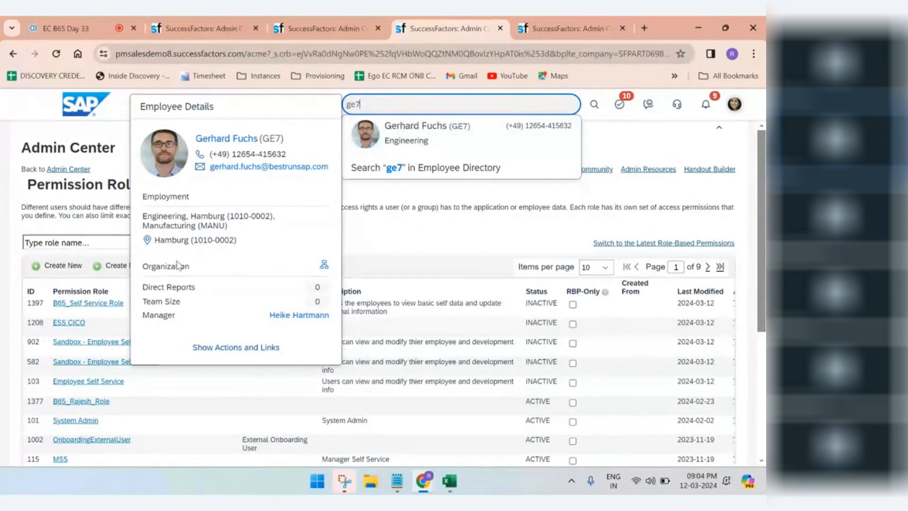
{"action": "right_click", "coordinate": [235, 147]}
{"action": "left_click", "coordinate": [248, 157]}
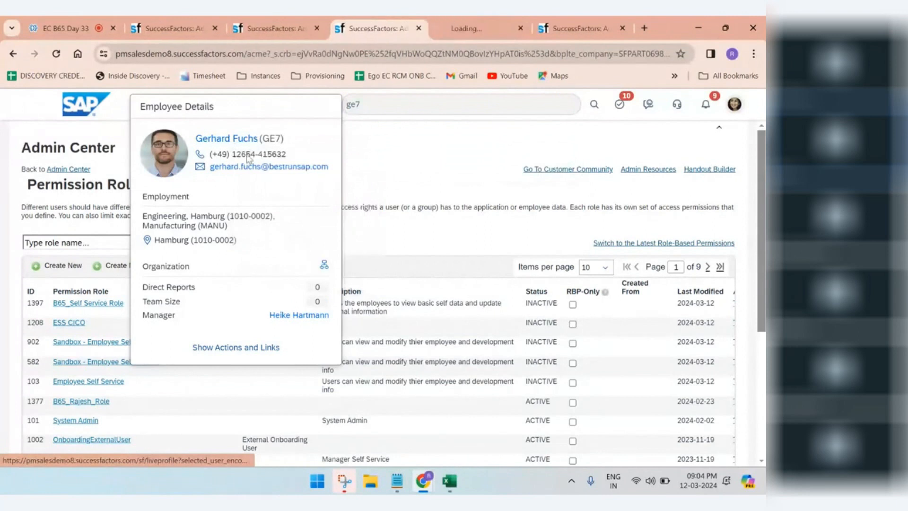
{"action": "left_click", "coordinate": [479, 28]}
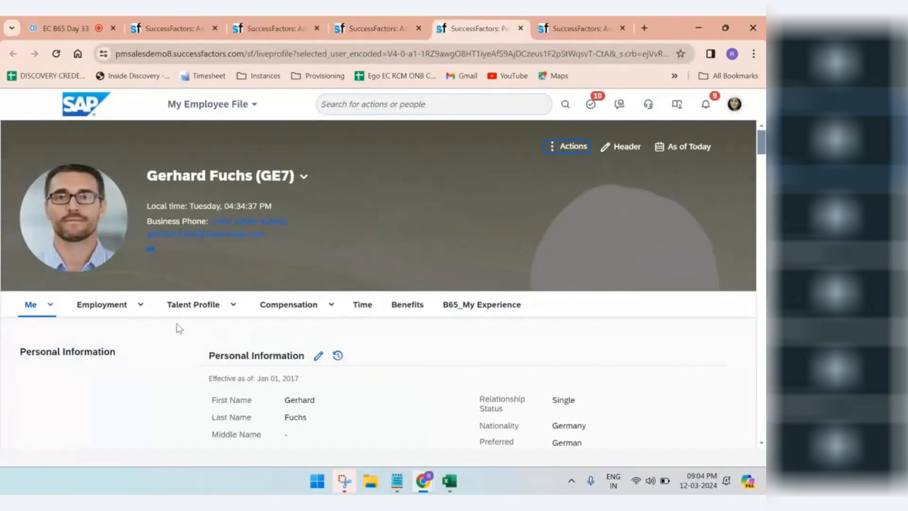
Find the company in the employee's Organizational Information and copy its code 1010.
{"action": "left_click", "coordinate": [137, 336]}
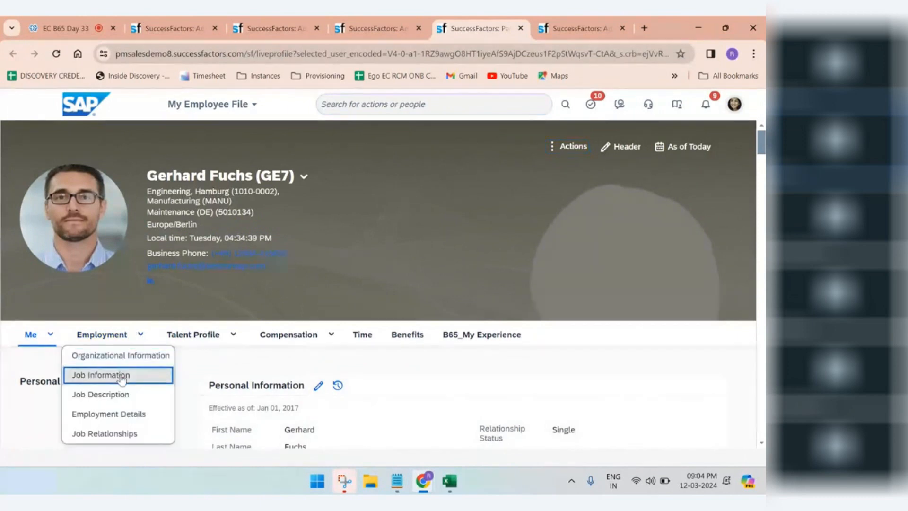
{"action": "left_click", "coordinate": [125, 375]}
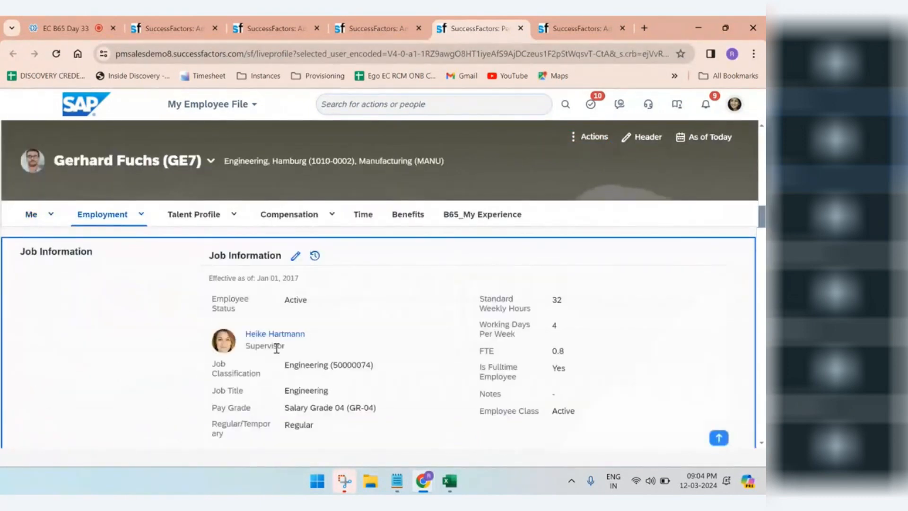
{"action": "scroll", "coordinate": [278, 348], "scroll_direction": "down", "scroll_amount": 10}
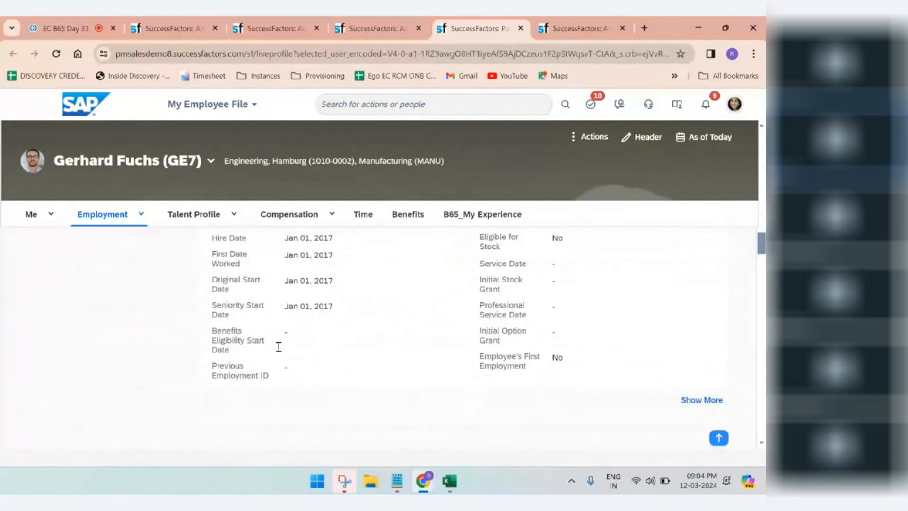
{"action": "scroll", "coordinate": [279, 346], "scroll_direction": "down", "scroll_amount": 5}
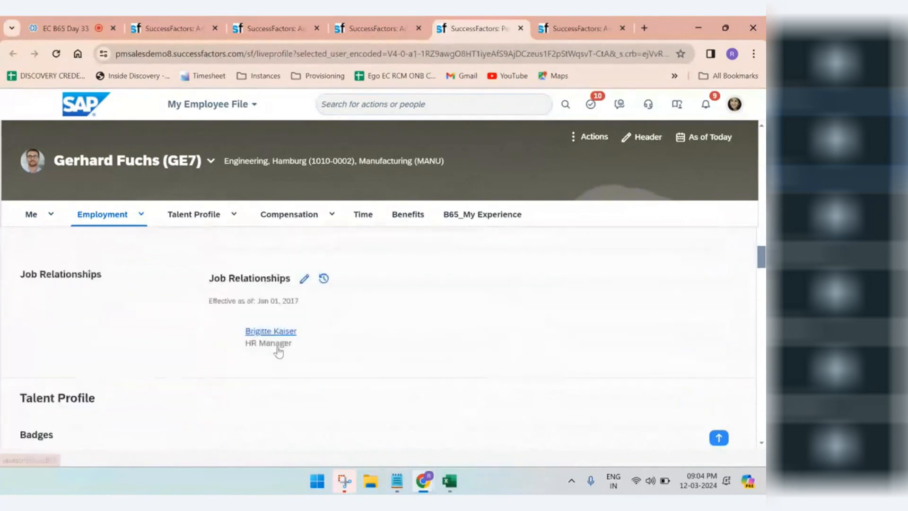
{"action": "left_click", "coordinate": [143, 215]}
{"action": "left_click", "coordinate": [123, 251]}
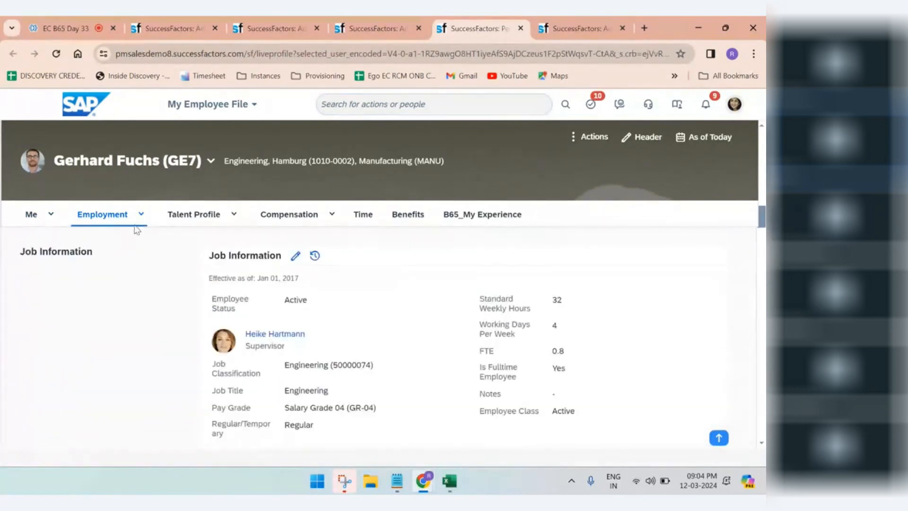
{"action": "scroll", "coordinate": [168, 290], "scroll_direction": "up", "scroll_amount": 4}
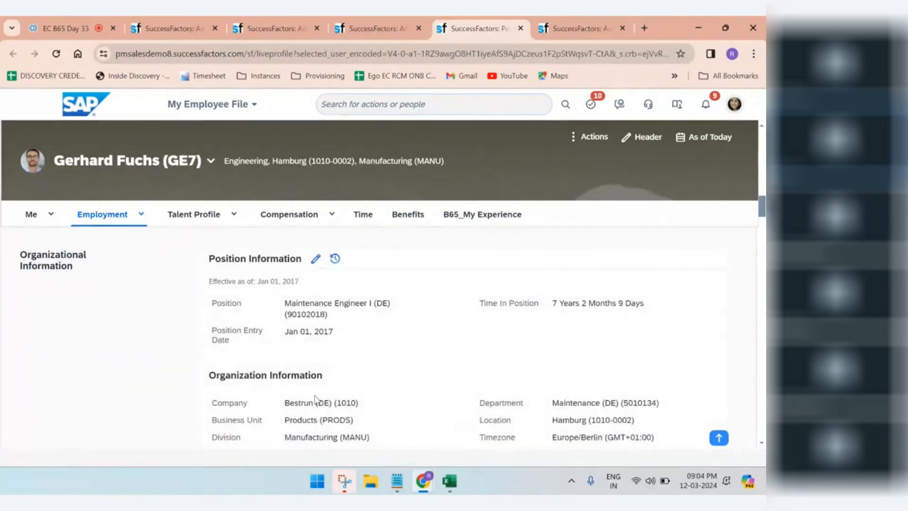
{"action": "double_click", "coordinate": [344, 402]}
{"action": "key", "text": "ctrl+c"}
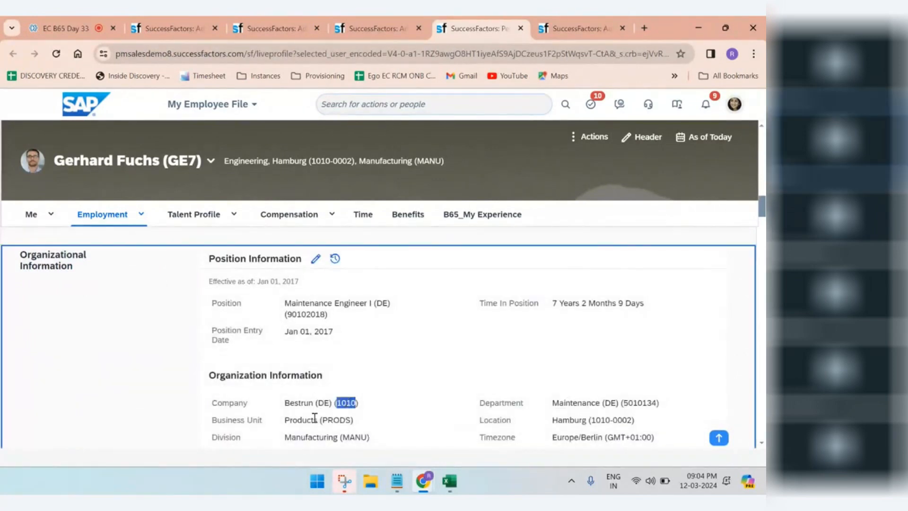
Return to the new permission group and set its Job Information-Company condition to Bestrun (DE) (1010).
{"action": "left_click", "coordinate": [279, 29]}
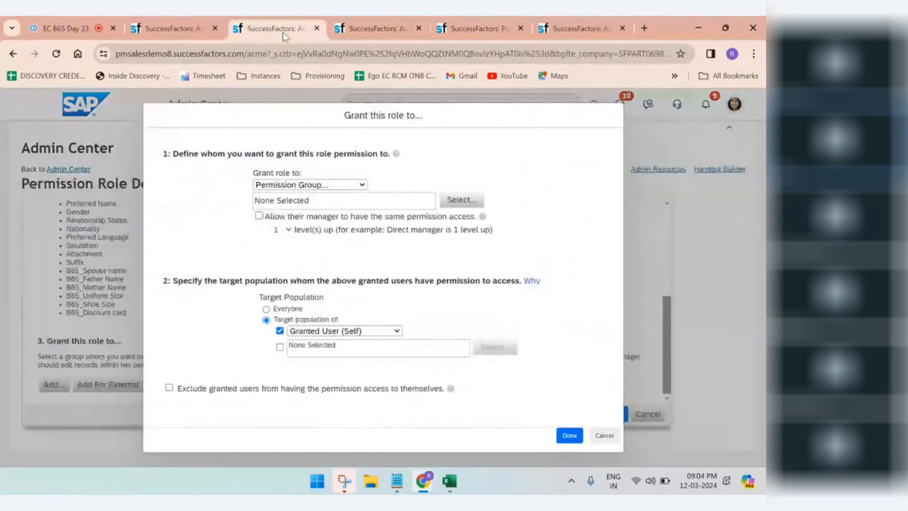
{"action": "left_click", "coordinate": [475, 29]}
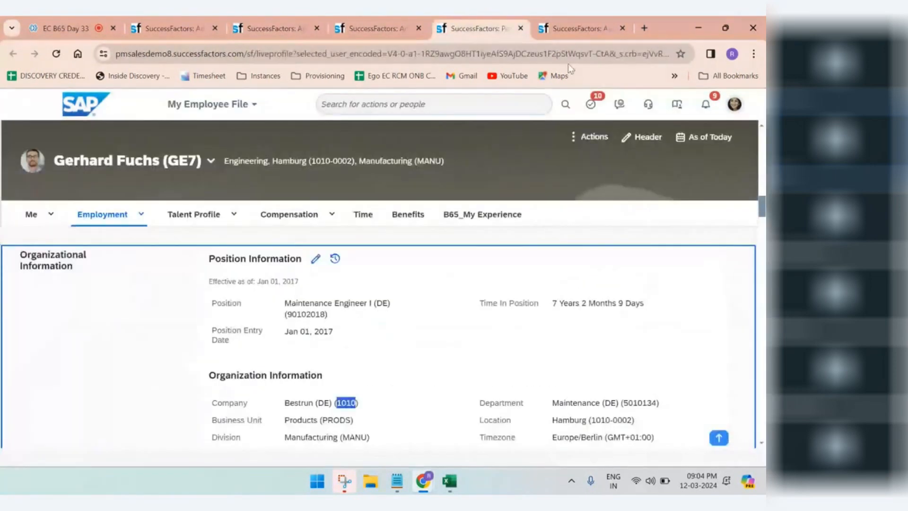
{"action": "left_click", "coordinate": [574, 30]}
{"action": "left_click", "coordinate": [409, 325]}
{"action": "key", "text": "ctrl+v"}
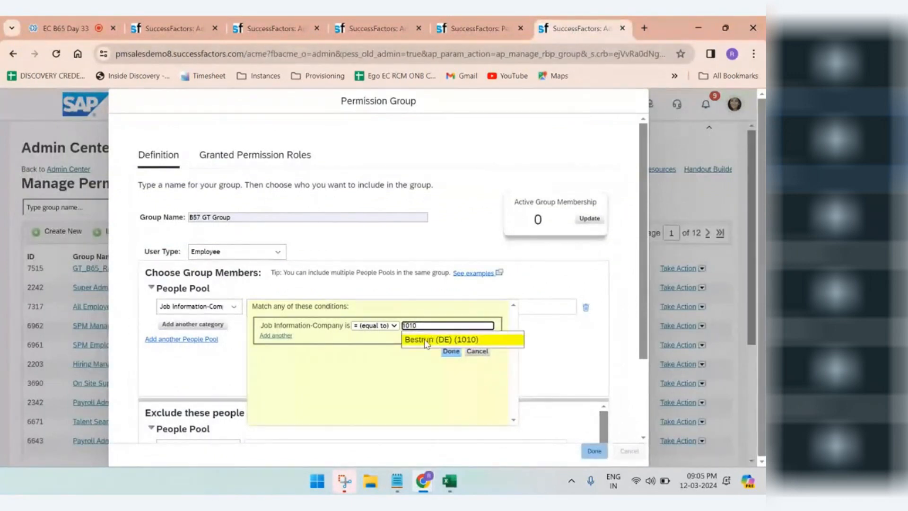
{"action": "left_click", "coordinate": [425, 341]}
Add a second Job Information-Company condition equal to BestRun (10000).
{"action": "left_click", "coordinate": [283, 335]}
{"action": "left_click", "coordinate": [422, 339]}
{"action": "type", "text": "1000"}
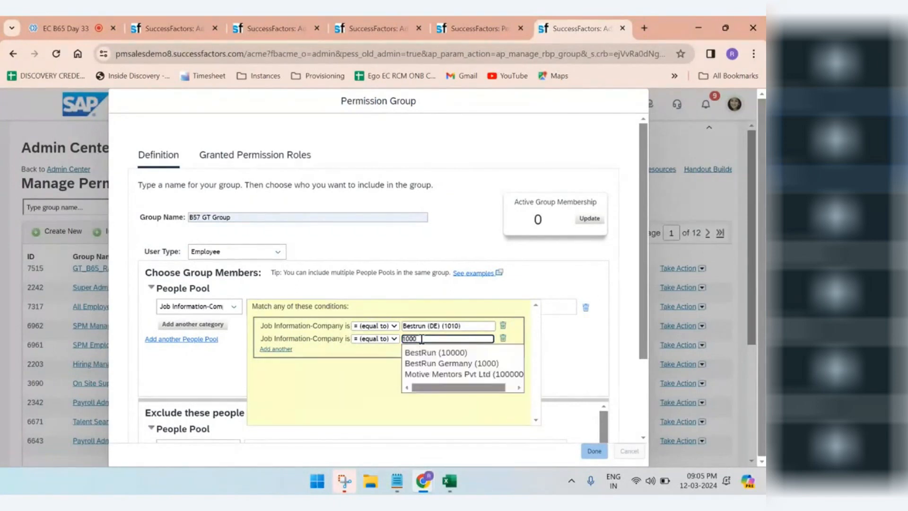
{"action": "left_click", "coordinate": [428, 351]}
Add a third Job Information-Company condition equal to BestRun Germany (1000) and apply the people pool conditions.
{"action": "left_click", "coordinate": [278, 349]}
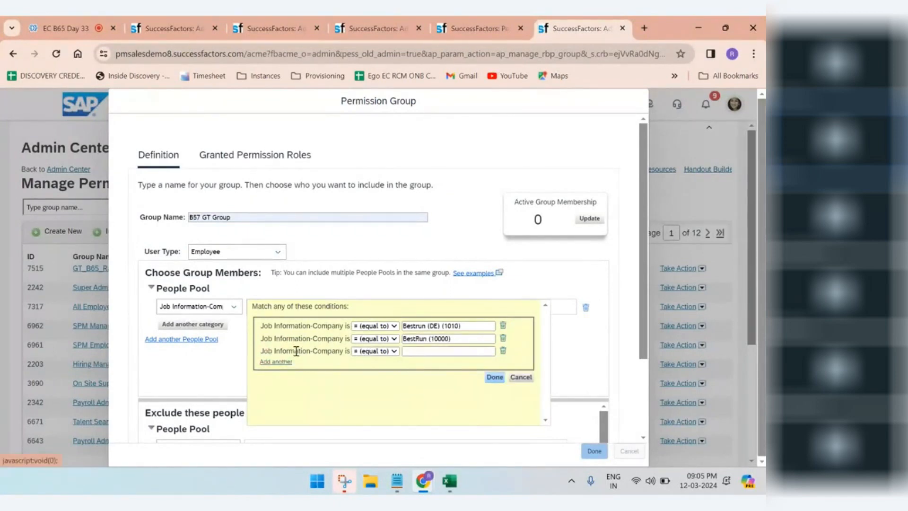
{"action": "left_click", "coordinate": [425, 351]}
{"action": "type", "text": "100"}
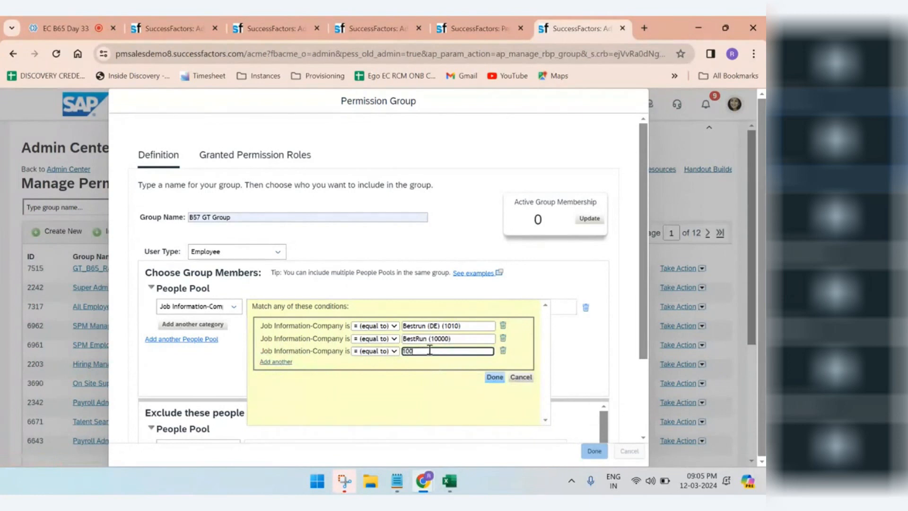
{"action": "type", "text": "0"}
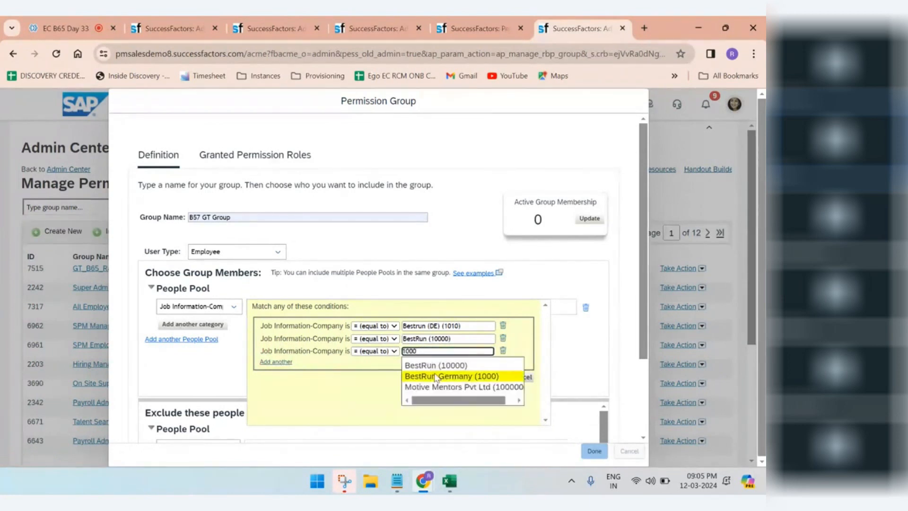
{"action": "left_click", "coordinate": [436, 375]}
{"action": "left_click", "coordinate": [495, 377]}
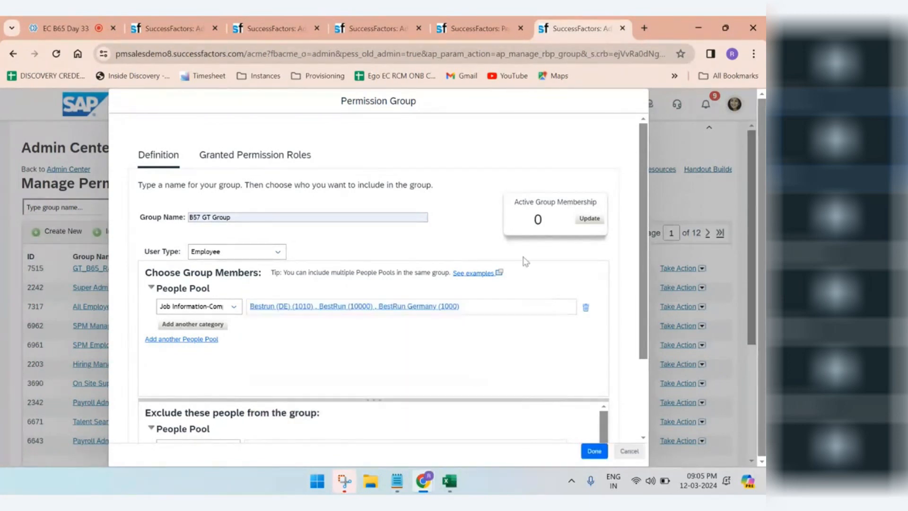
Update the group's active membership count, then save the group under the name B57 GT_ALL EMPLOYEES.
{"action": "left_click", "coordinate": [590, 218]}
{"action": "left_click", "coordinate": [277, 219]}
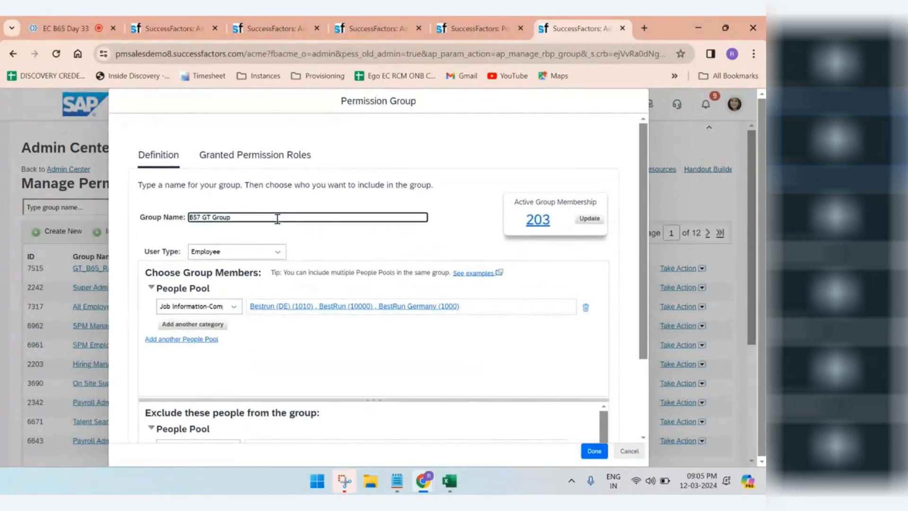
{"action": "key", "text": "BackSpace"}
{"action": "key", "text": "BackSpace"}
{"action": "key", "text": "BackSpace"}
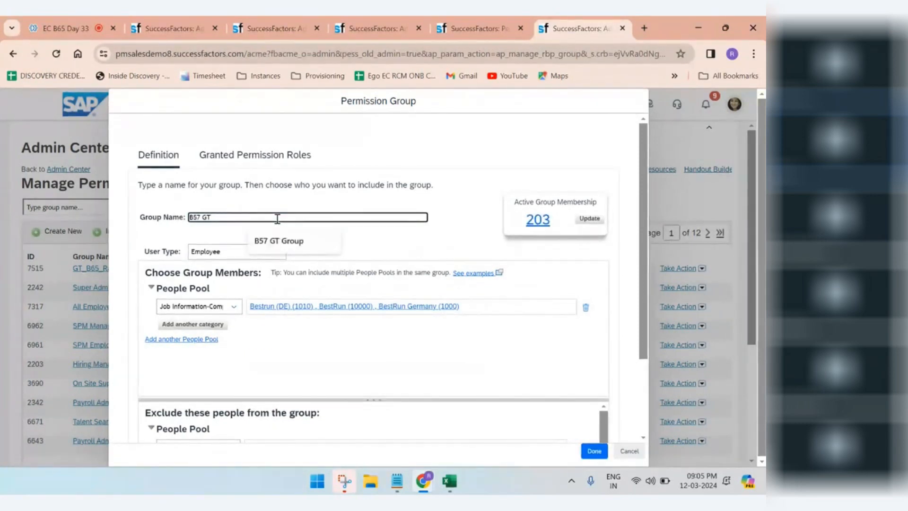
{"action": "type", "text": "aLL EMPLOYEES"}
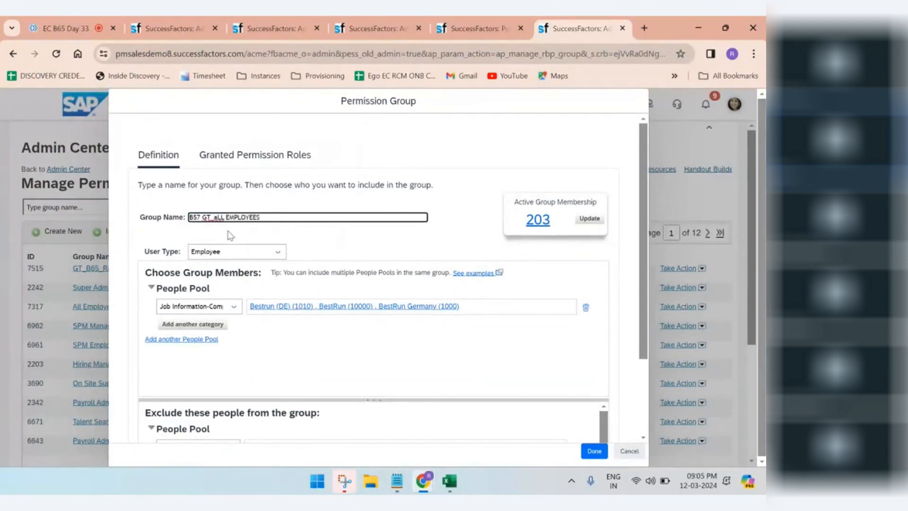
{"action": "left_click_drag", "start_coordinate": [218, 217], "coordinate": [216, 217]}
{"action": "type", "text": "A"}
{"action": "left_click", "coordinate": [395, 249]}
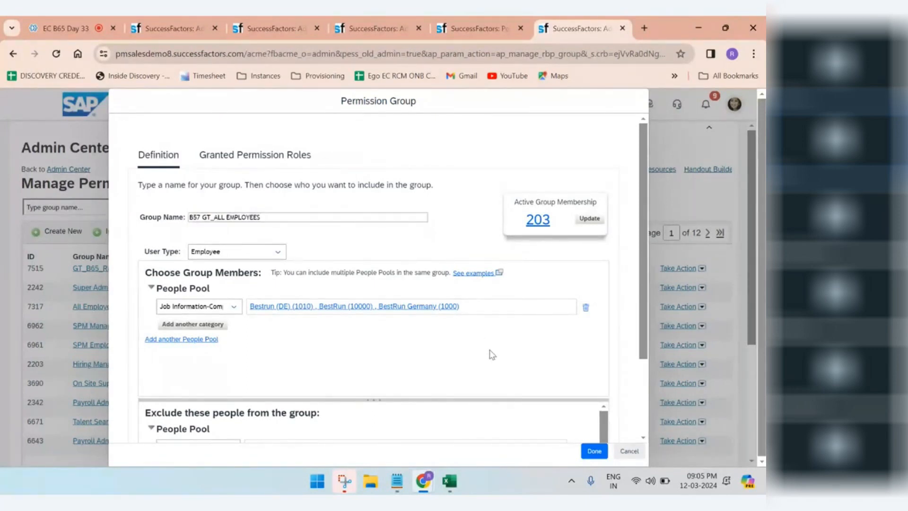
{"action": "scroll", "coordinate": [492, 355], "scroll_direction": "down", "scroll_amount": 2}
{"action": "left_click", "coordinate": [590, 451]}
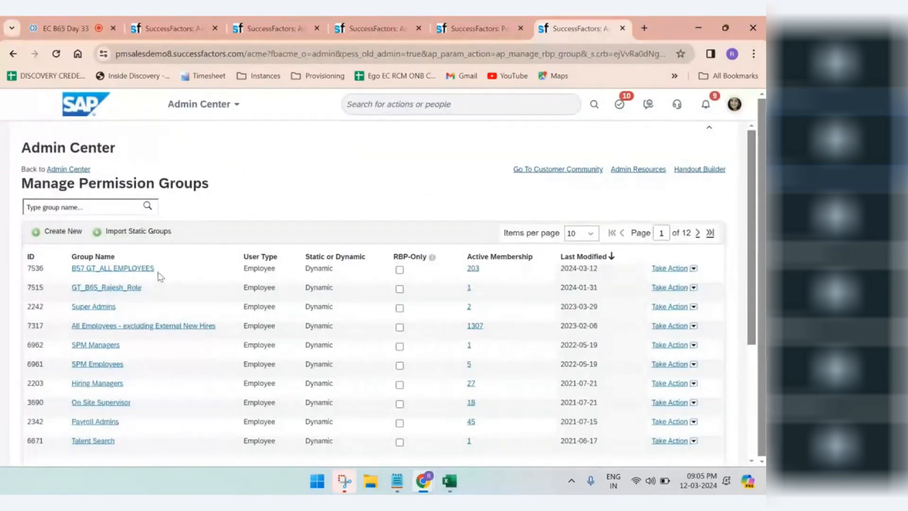
Copy the new group's name and select B57 GT_ALL EMPLOYEES as the permission group that receives the self-service role.
{"action": "left_click_drag", "start_coordinate": [156, 268], "coordinate": [75, 269]}
{"action": "key", "text": "ctrl+c"}
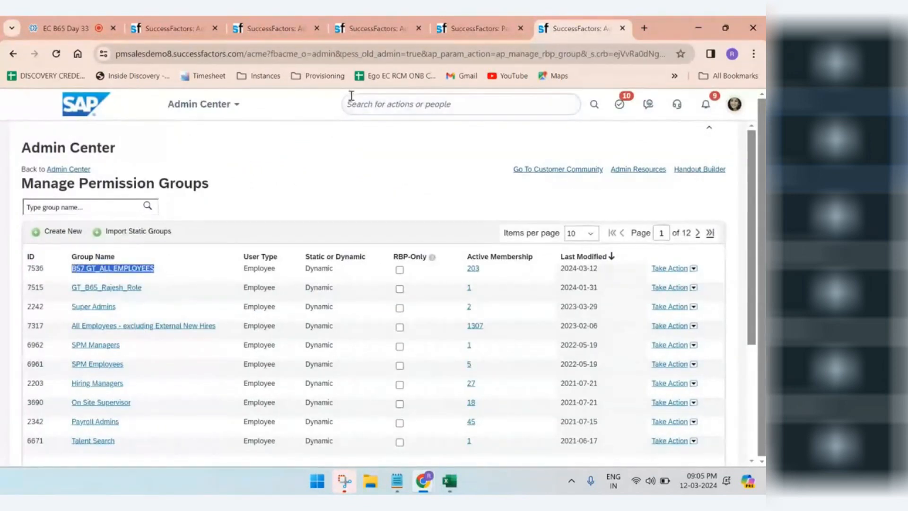
{"action": "left_click", "coordinate": [376, 28]}
{"action": "left_click", "coordinate": [275, 28]}
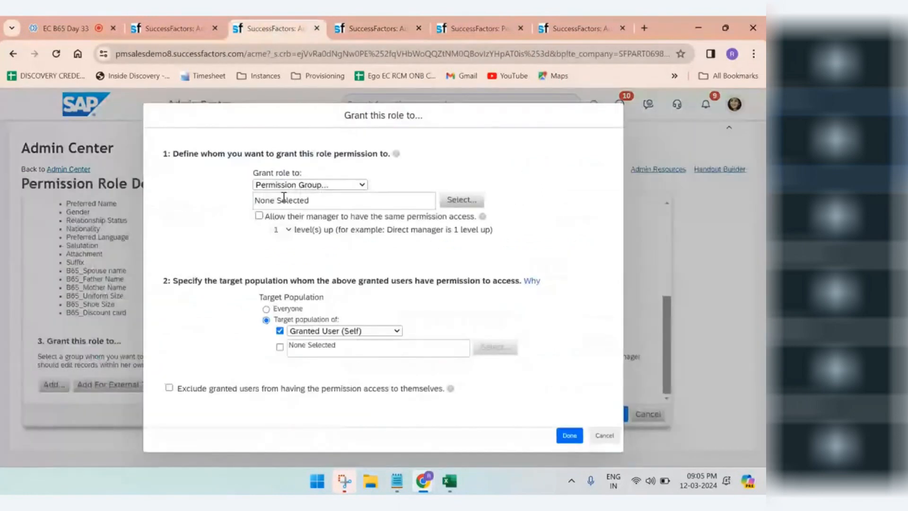
{"action": "left_click", "coordinate": [461, 199]}
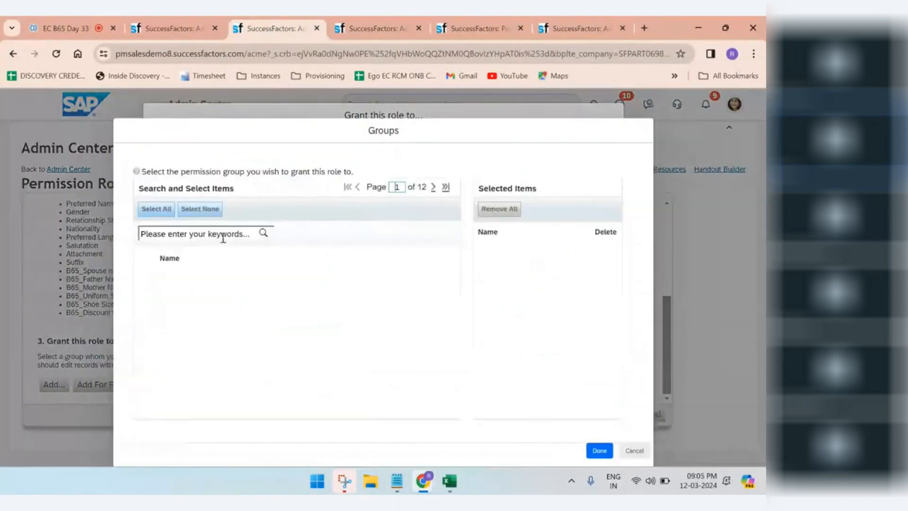
{"action": "left_click", "coordinate": [203, 233]}
{"action": "type", "text": "B57 GT_ALL EMPLOYEES"}
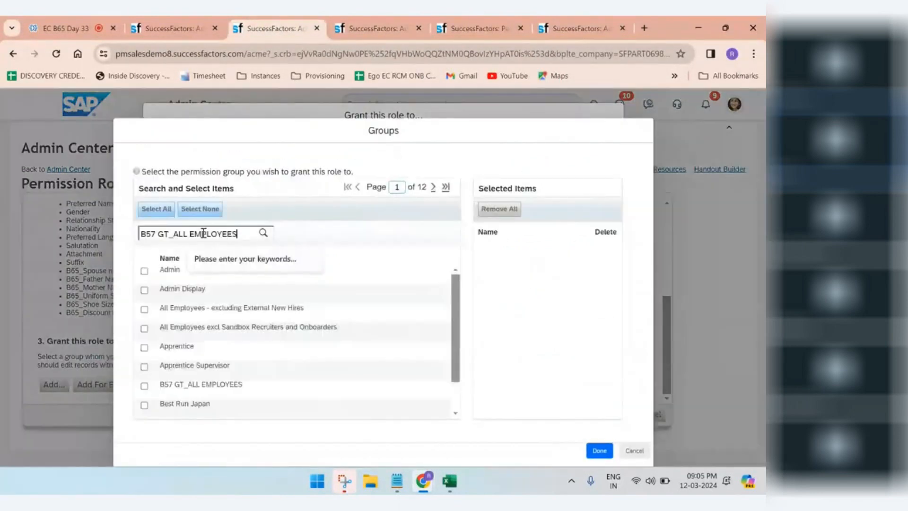
{"action": "left_click", "coordinate": [263, 233]}
{"action": "left_click", "coordinate": [145, 271]}
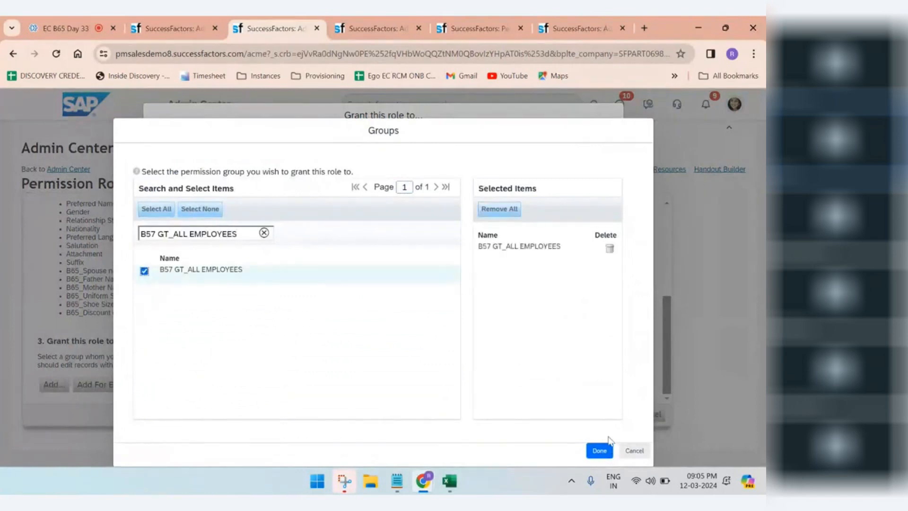
{"action": "left_click", "coordinate": [600, 450]}
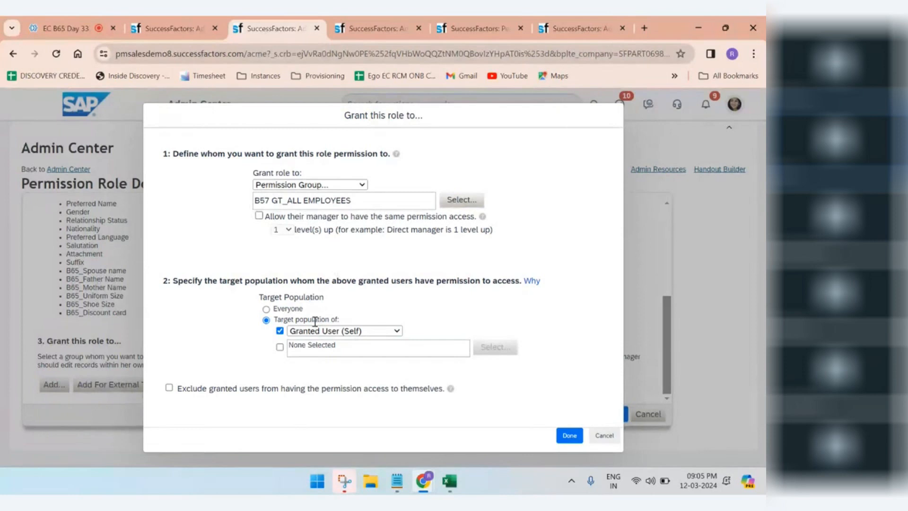
Keep Granted User (Self) as the target population, confirm the grant and save the role changes.
{"action": "left_click", "coordinate": [397, 332]}
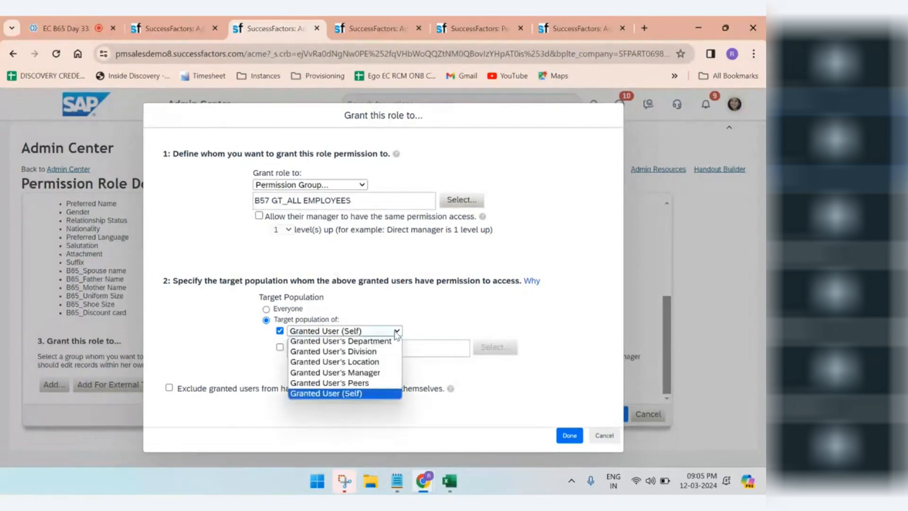
{"action": "left_click", "coordinate": [339, 394]}
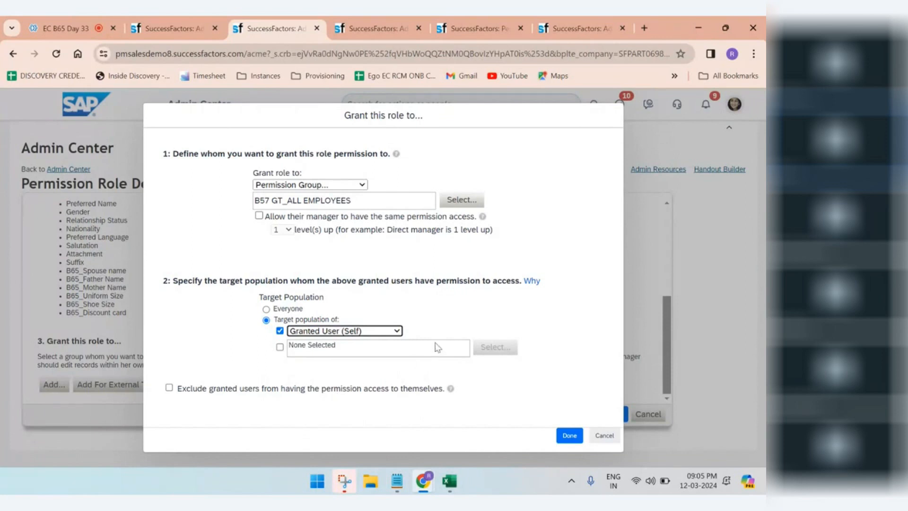
{"action": "left_click", "coordinate": [396, 332]}
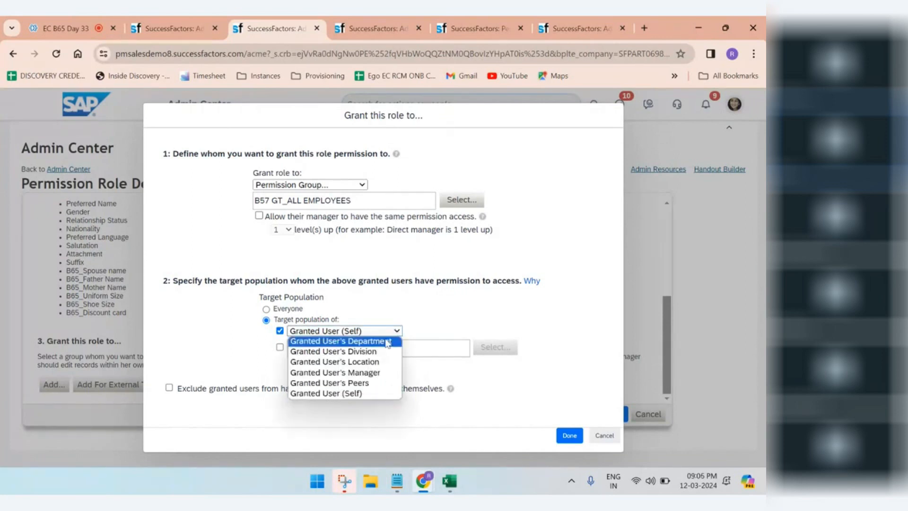
{"action": "left_click", "coordinate": [363, 394]}
{"action": "left_click", "coordinate": [570, 441]}
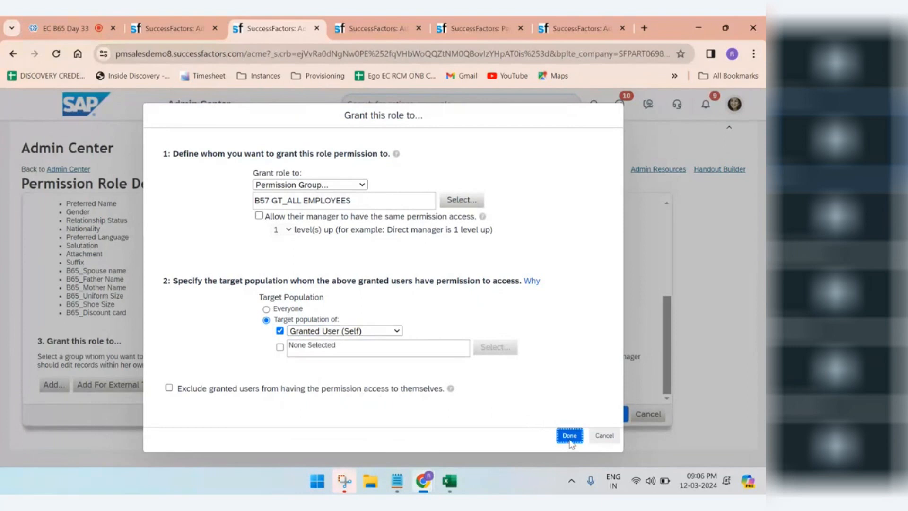
{"action": "scroll", "coordinate": [520, 413], "scroll_direction": "down", "scroll_amount": 10}
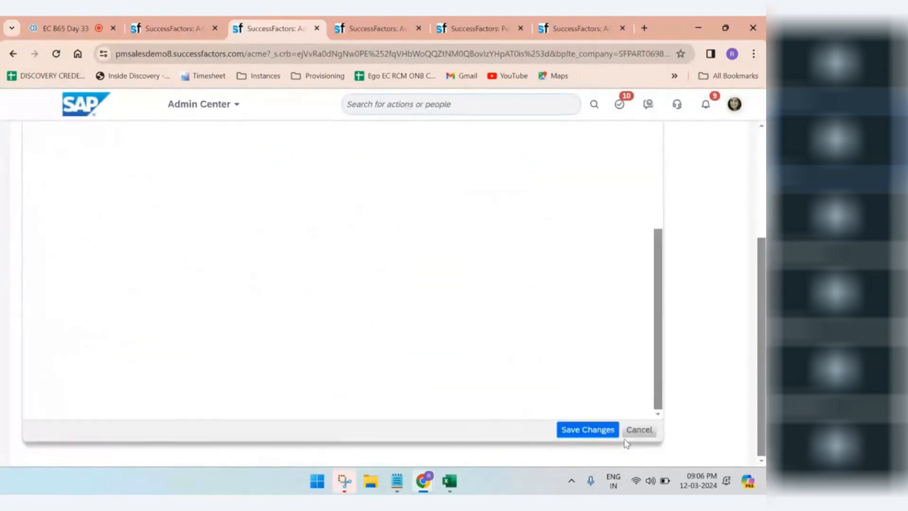
{"action": "left_click", "coordinate": [584, 430]}
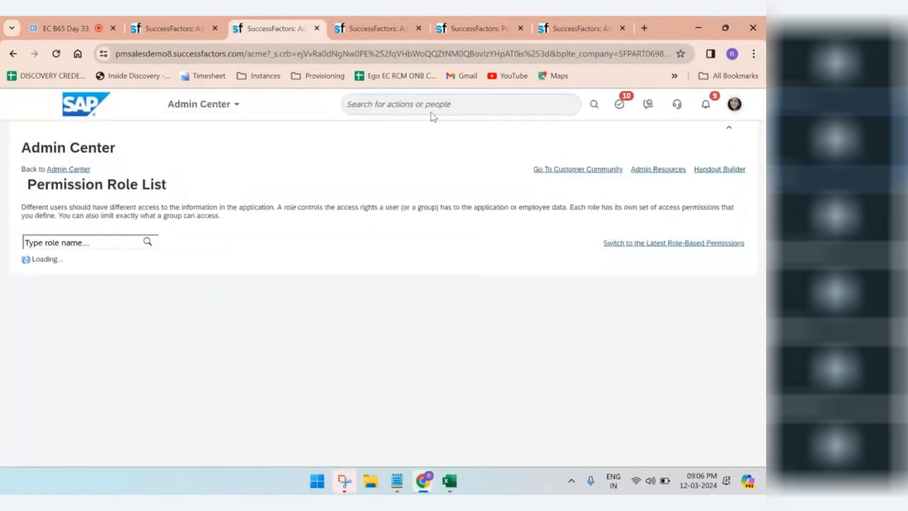
Duplicate the permission groups browser tab and proxy as the test employee by entering the employee's user name.
{"action": "left_click", "coordinate": [564, 28]}
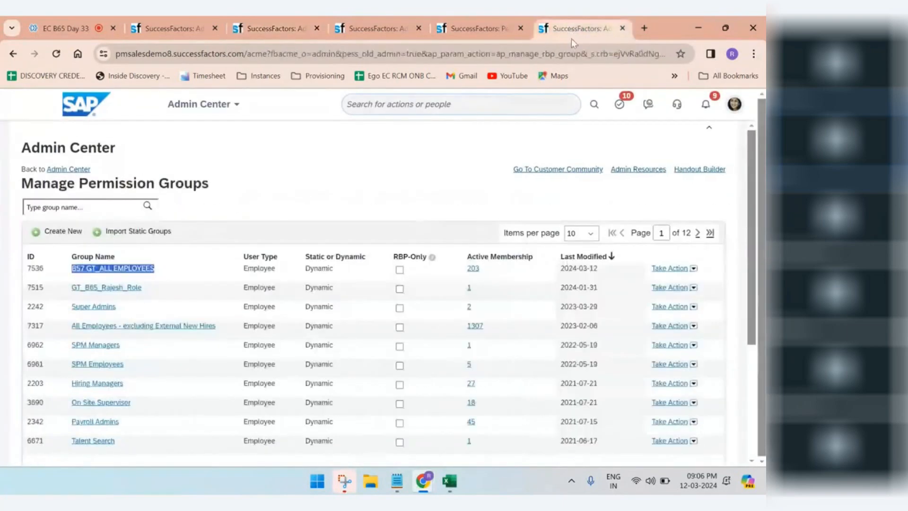
{"action": "right_click", "coordinate": [605, 31]}
{"action": "left_click", "coordinate": [636, 128]}
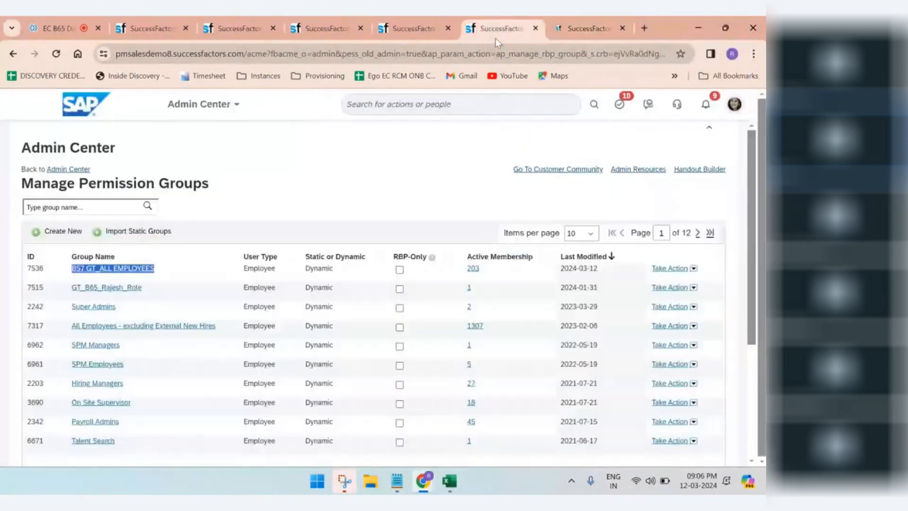
{"action": "left_click", "coordinate": [733, 118]}
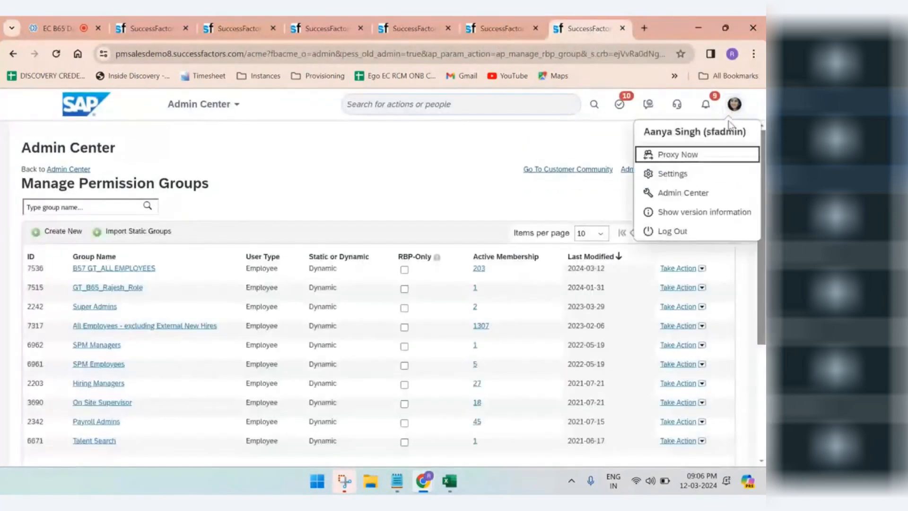
{"action": "left_click", "coordinate": [699, 157]}
{"action": "key", "text": "ctrl+v"}
{"action": "key", "text": "ctrl+a"}
{"action": "type", "text": "g"}
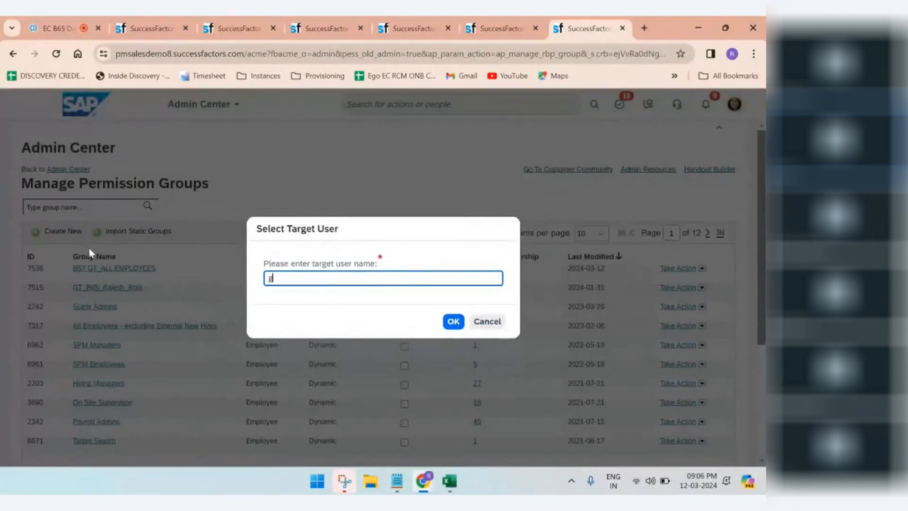
{"action": "type", "text": "E7"}
{"action": "left_click", "coordinate": [296, 298]}
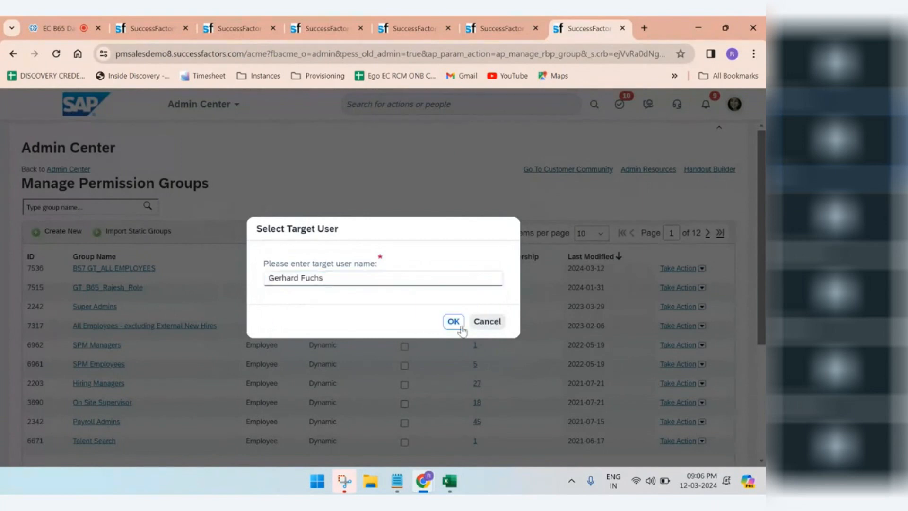
{"action": "left_click", "coordinate": [460, 326]}
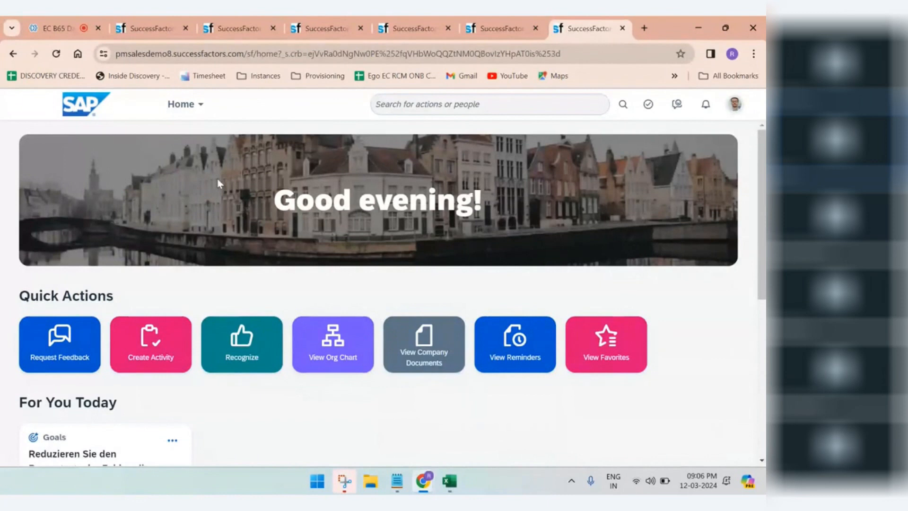
Check which modules the home menu and home page offer the proxied employee.
{"action": "left_click", "coordinate": [199, 109]}
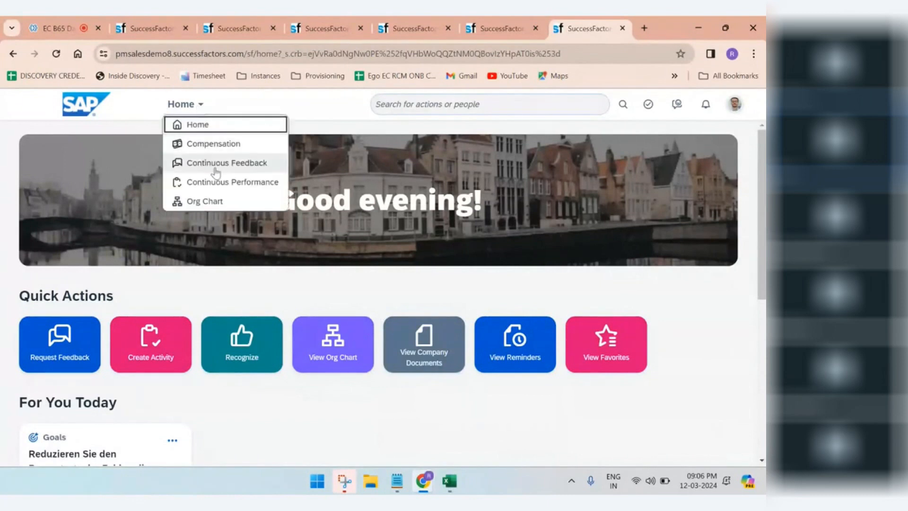
{"action": "scroll", "coordinate": [344, 373], "scroll_direction": "down", "scroll_amount": 2}
{"action": "scroll", "coordinate": [346, 374], "scroll_direction": "down", "scroll_amount": 4}
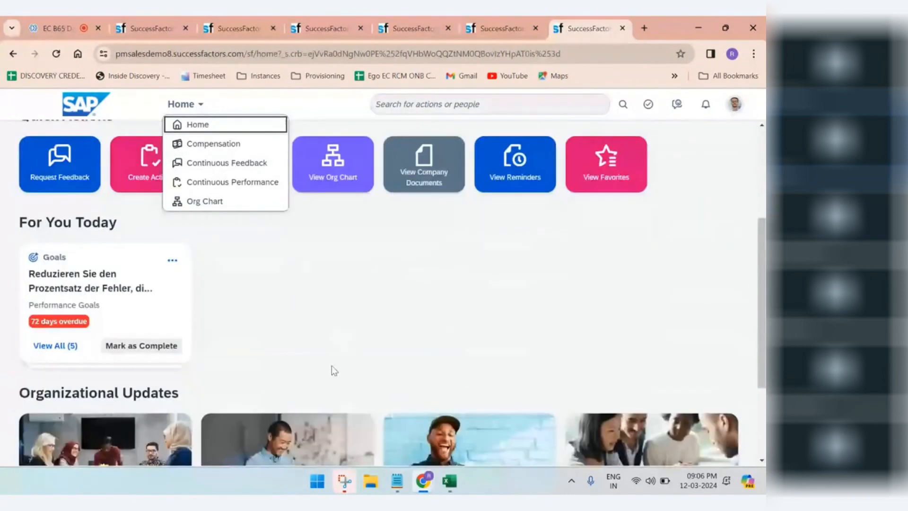
{"action": "scroll", "coordinate": [358, 364], "scroll_direction": "up", "scroll_amount": 4}
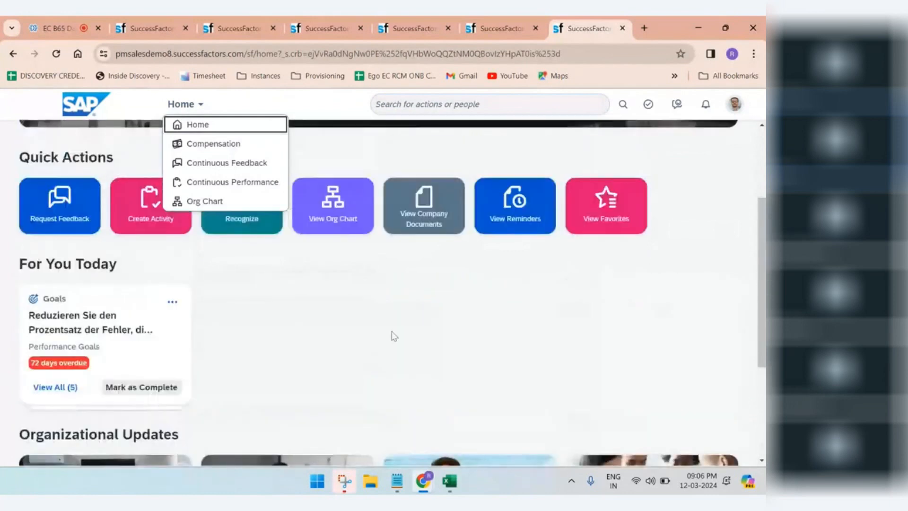
{"action": "left_click", "coordinate": [201, 106]}
{"action": "left_click", "coordinate": [201, 107]}
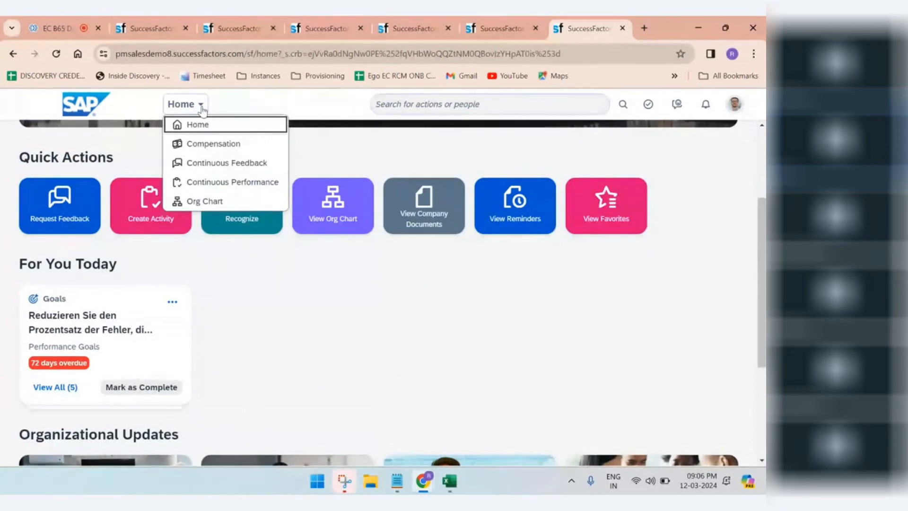
End the proxy session by becoming self again and return to the Permission Role List, dismissing the active-session warnings.
{"action": "left_click", "coordinate": [735, 105]}
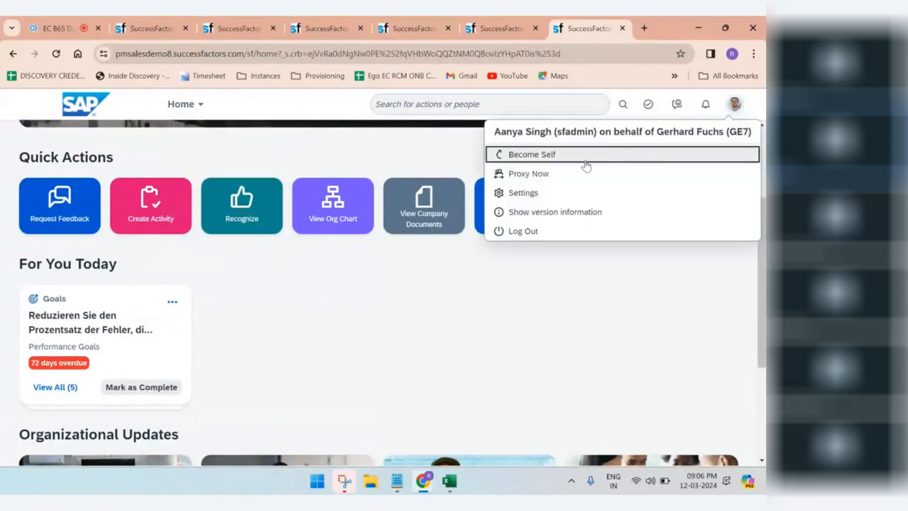
{"action": "left_click", "coordinate": [583, 160]}
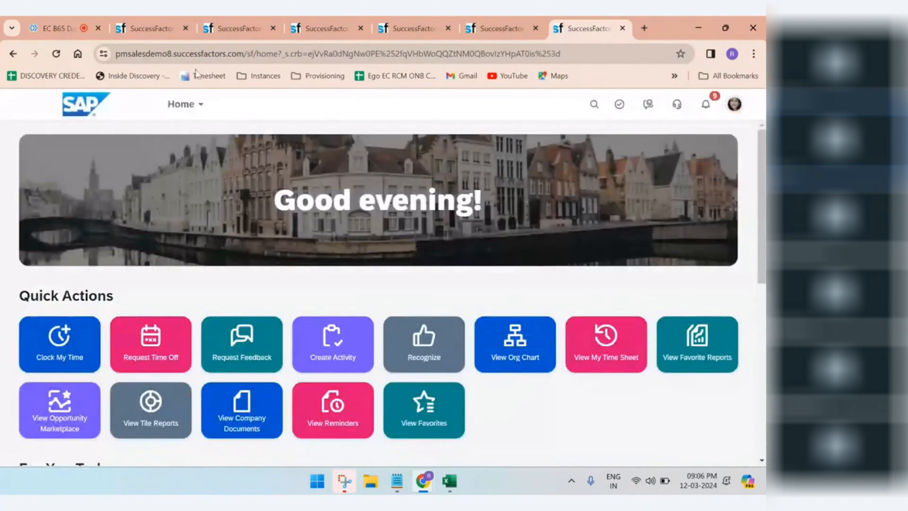
{"action": "left_click", "coordinate": [322, 28]}
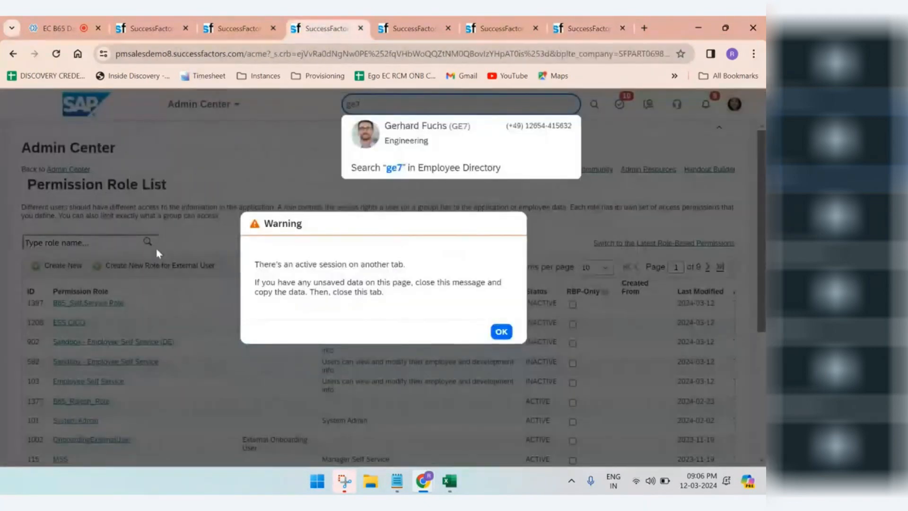
{"action": "left_click", "coordinate": [502, 332]}
{"action": "left_click", "coordinate": [239, 29]}
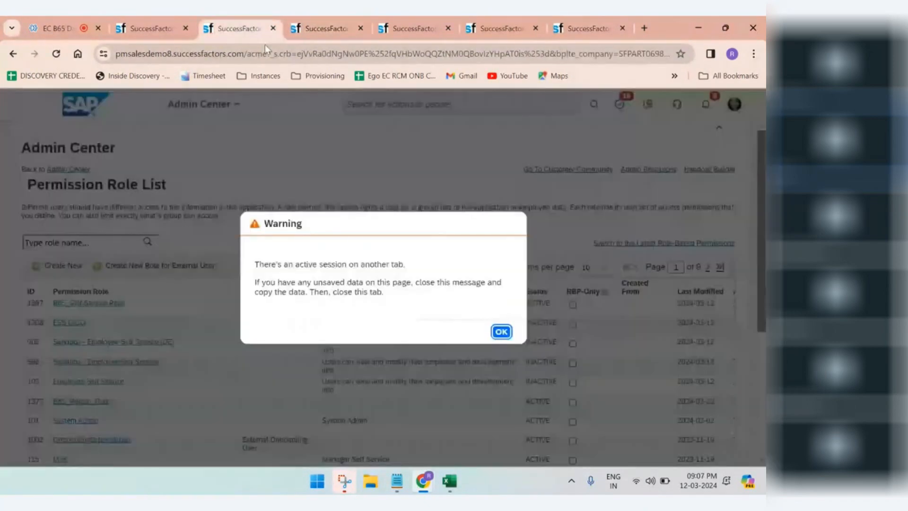
{"action": "left_click", "coordinate": [501, 331]}
{"action": "left_click", "coordinate": [412, 28]}
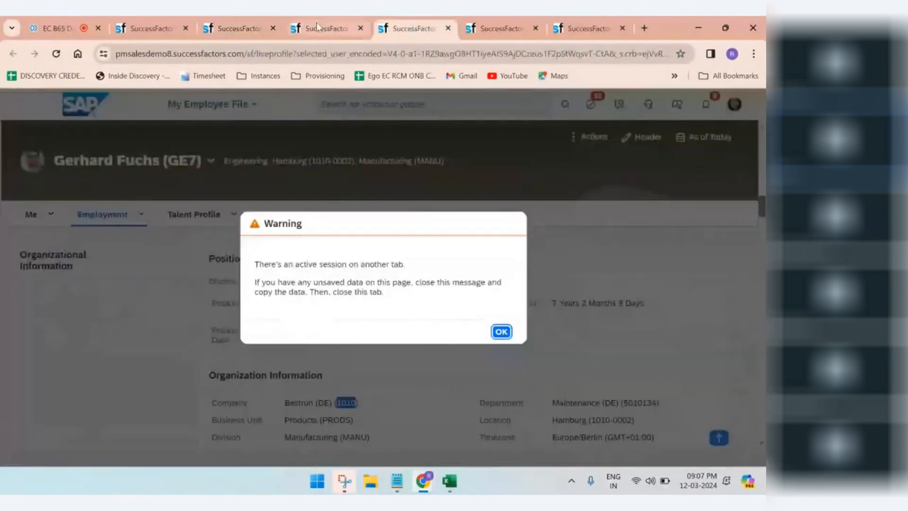
{"action": "left_click", "coordinate": [239, 29]}
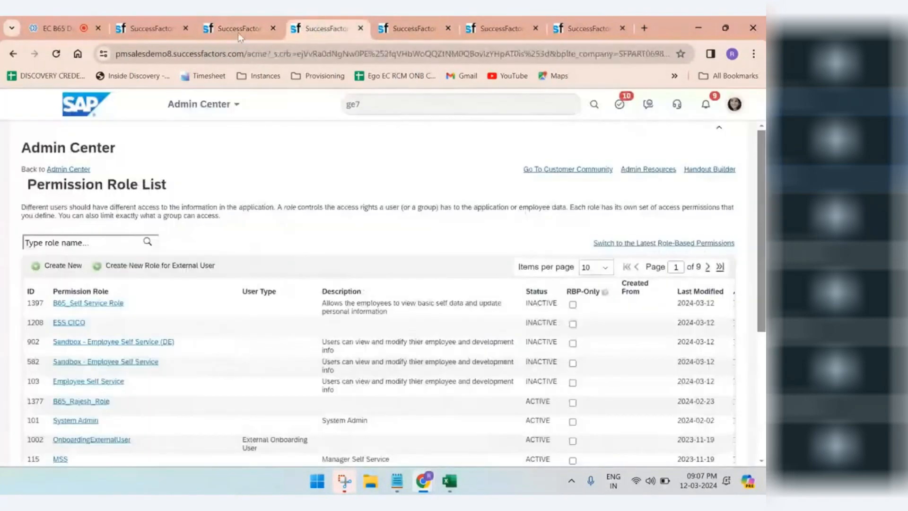
Open the permission settings of B65_Self Service Role and go through the sections listed under Employee Views.
{"action": "left_click", "coordinate": [111, 306]}
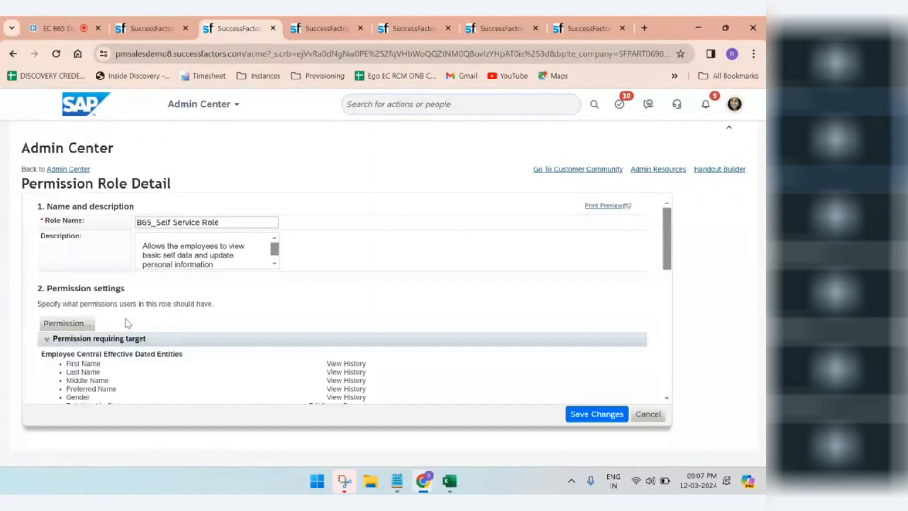
{"action": "left_click", "coordinate": [79, 325]}
{"action": "scroll", "coordinate": [245, 320], "scroll_direction": "down", "scroll_amount": 5}
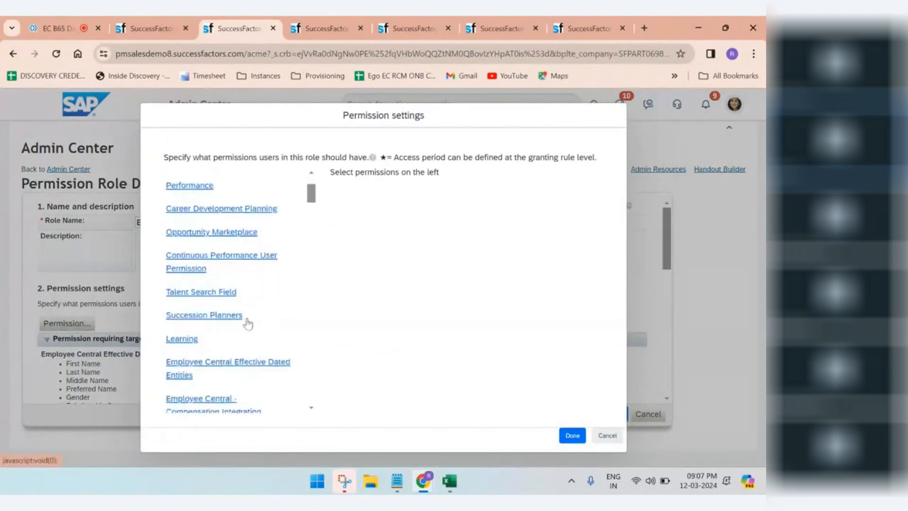
{"action": "left_click", "coordinate": [222, 342]}
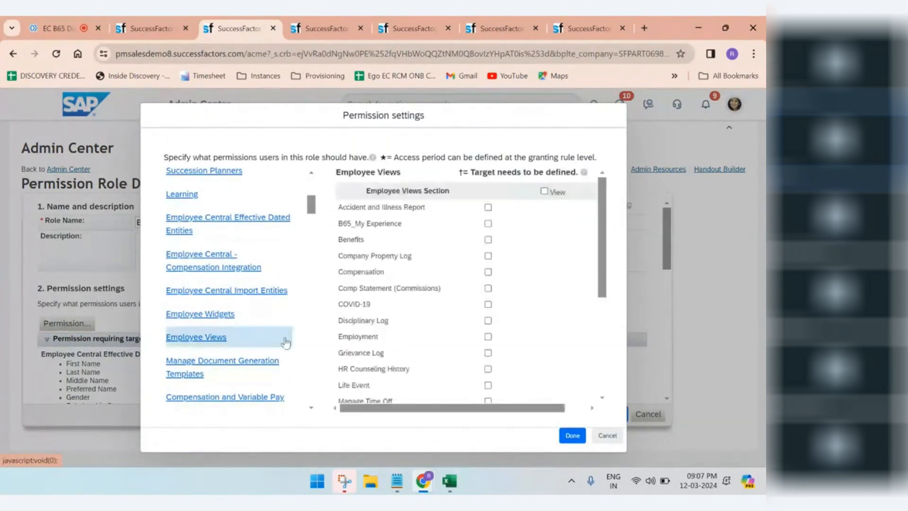
{"action": "scroll", "coordinate": [411, 308], "scroll_direction": "down", "scroll_amount": 4}
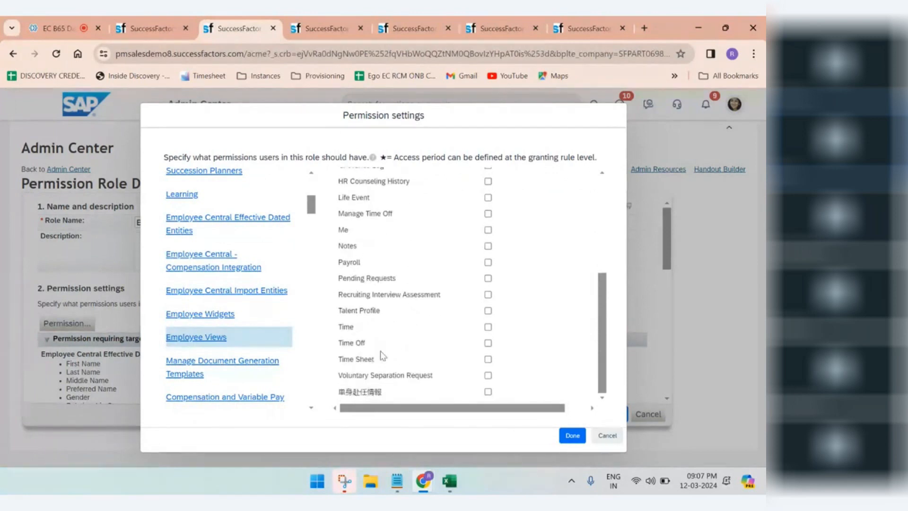
{"action": "scroll", "coordinate": [406, 340], "scroll_direction": "up", "scroll_amount": 4}
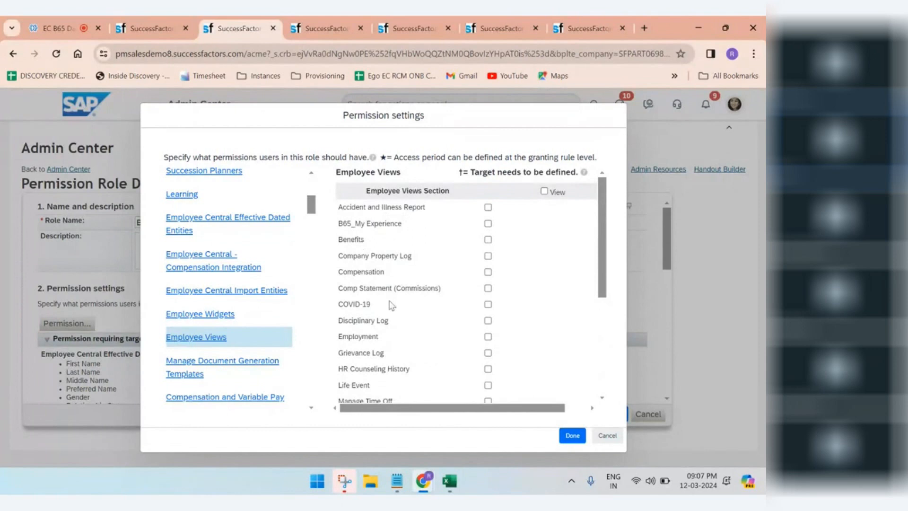
Grant Employee Views access to Employment, Manage Time Off, Time, Time Off and Time Sheet.
{"action": "scroll", "coordinate": [392, 312], "scroll_direction": "down", "scroll_amount": 2}
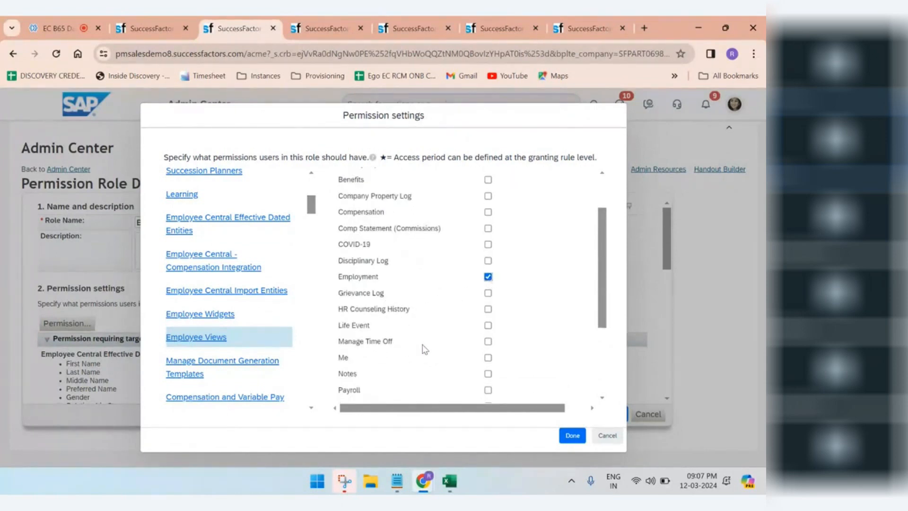
{"action": "scroll", "coordinate": [466, 369], "scroll_direction": "down", "scroll_amount": 3}
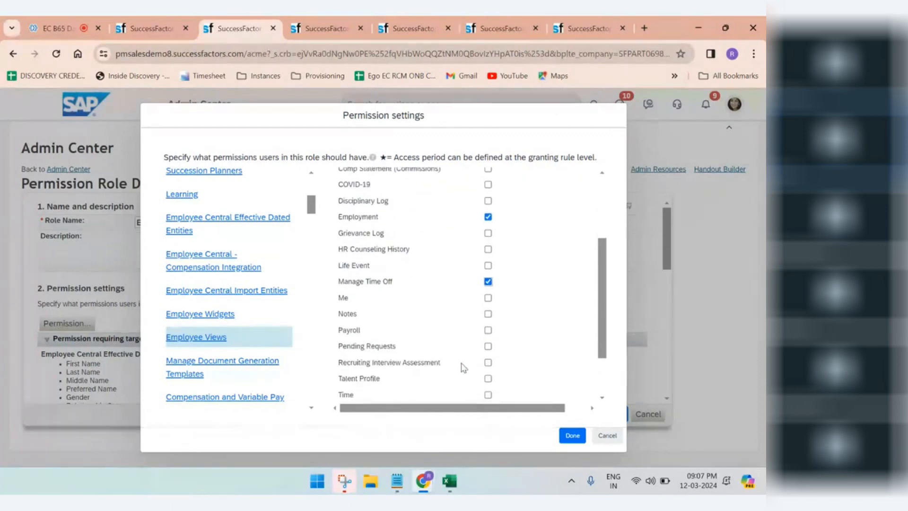
{"action": "scroll", "coordinate": [483, 375], "scroll_direction": "down", "scroll_amount": 3}
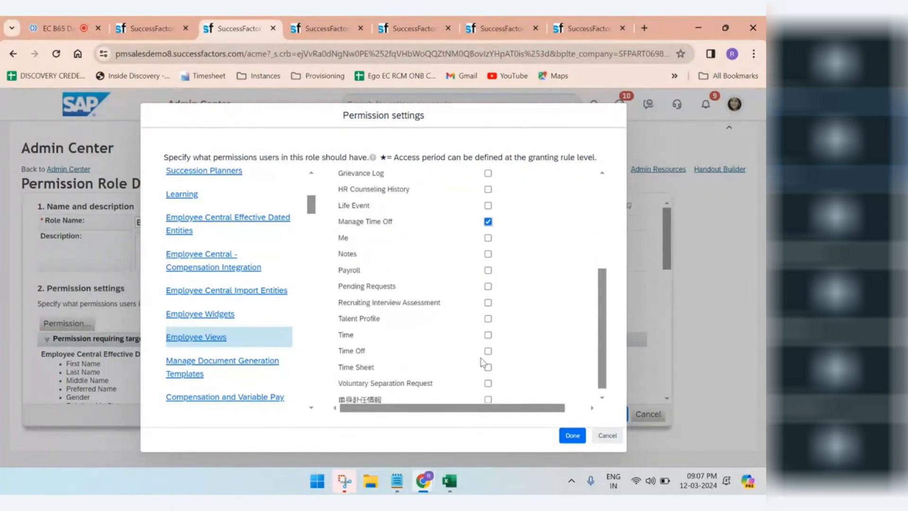
{"action": "left_click", "coordinate": [488, 343]}
{"action": "left_click", "coordinate": [488, 326]}
{"action": "left_click", "coordinate": [488, 361]}
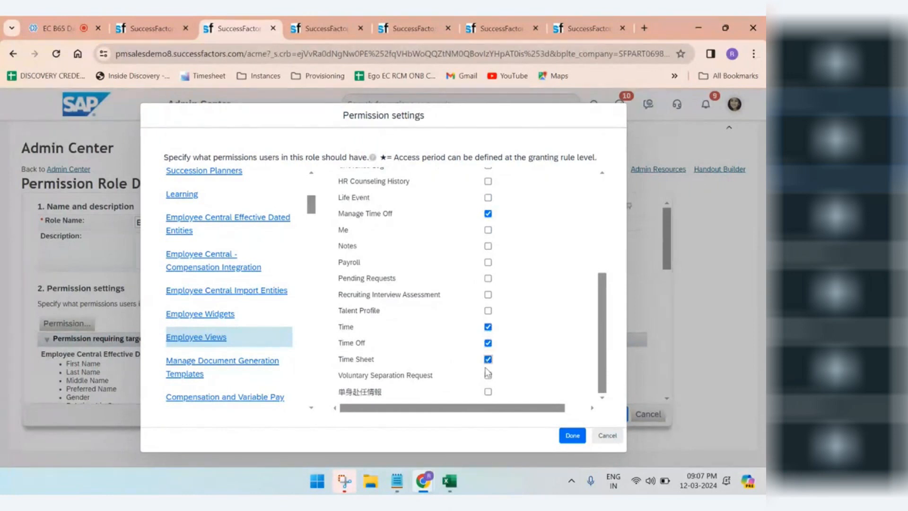
Grant Employee Views access to the Benefits and B65_My Experience sections as well.
{"action": "scroll", "coordinate": [441, 322], "scroll_direction": "up", "scroll_amount": 2}
{"action": "scroll", "coordinate": [407, 354], "scroll_direction": "down", "scroll_amount": 2}
{"action": "double_click", "coordinate": [380, 376]}
{"action": "scroll", "coordinate": [403, 324], "scroll_direction": "up", "scroll_amount": 3}
{"action": "scroll", "coordinate": [416, 267], "scroll_direction": "up", "scroll_amount": 2}
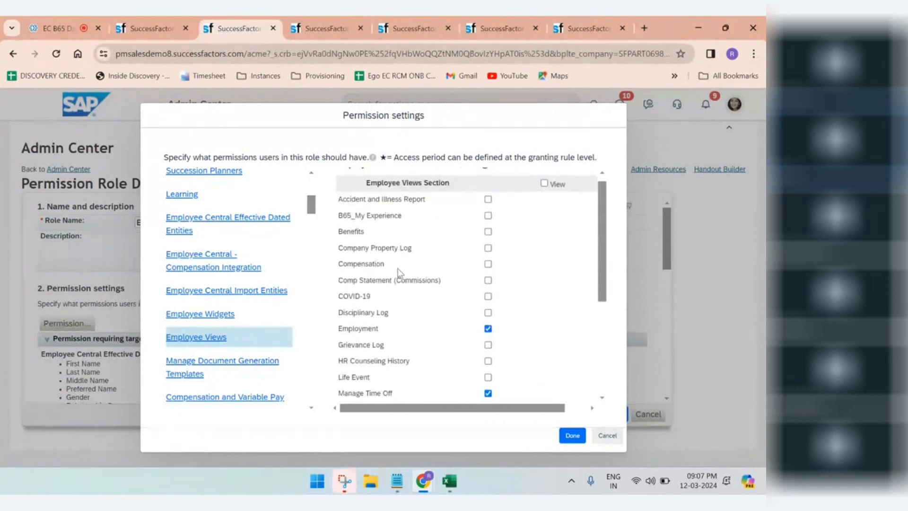
{"action": "left_click", "coordinate": [488, 232]}
{"action": "left_click", "coordinate": [488, 216]}
Under Employee Central Effective Dated Entities, grant View History for Personal Information Actions and Edit Link.
{"action": "left_click", "coordinate": [212, 315]}
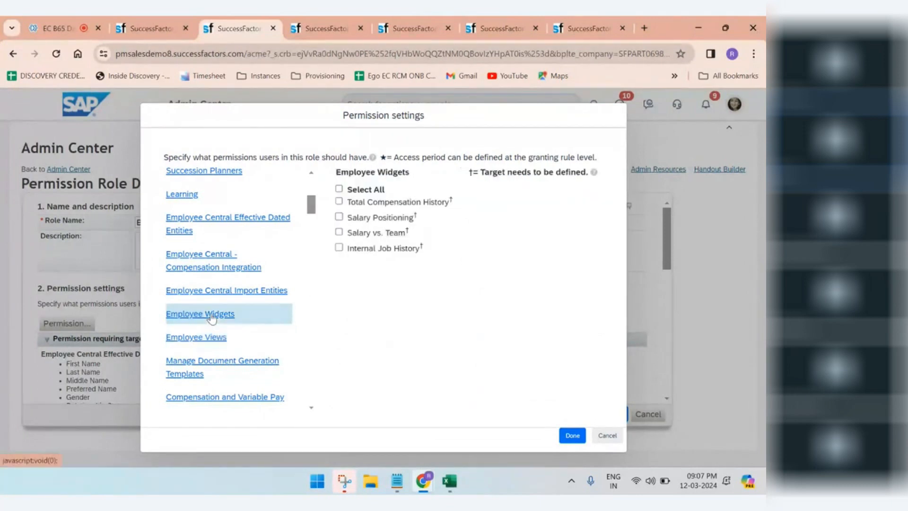
{"action": "left_click", "coordinate": [217, 293]}
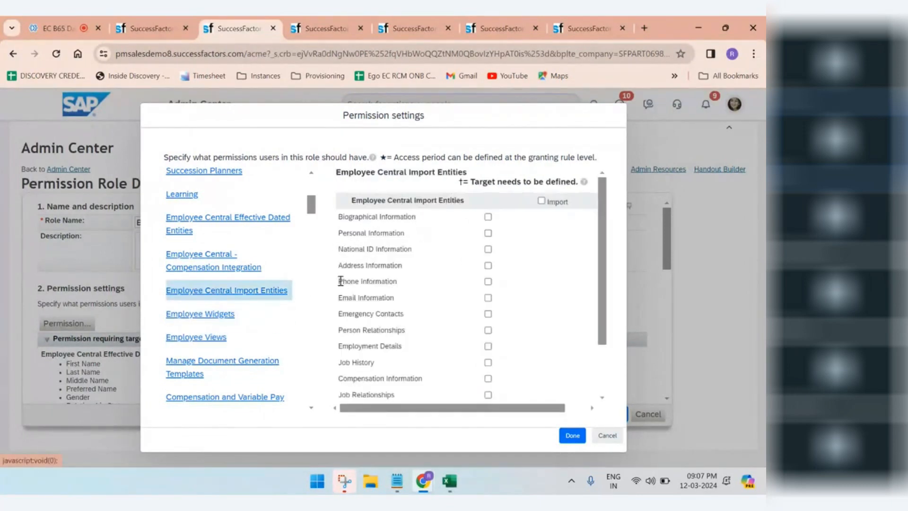
{"action": "left_click", "coordinate": [194, 267]}
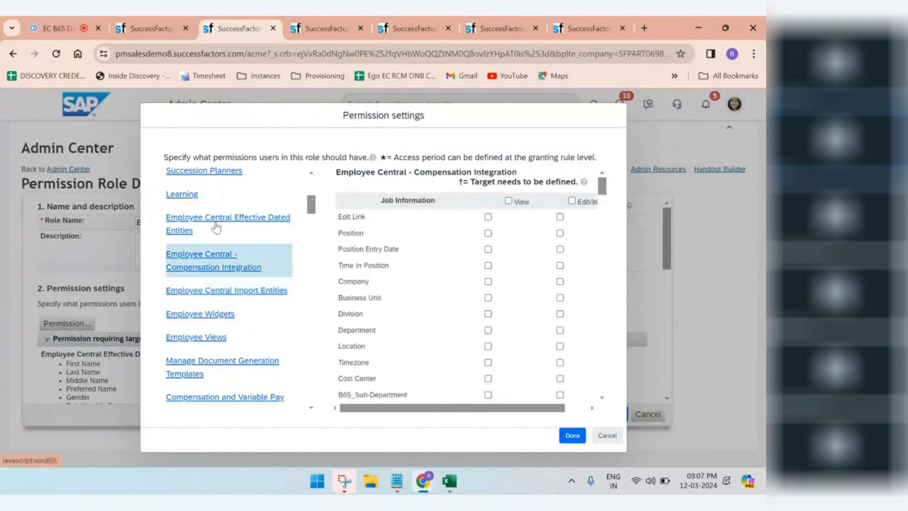
{"action": "scroll", "coordinate": [428, 263], "scroll_direction": "down", "scroll_amount": 1}
{"action": "scroll", "coordinate": [428, 262], "scroll_direction": "up", "scroll_amount": 1}
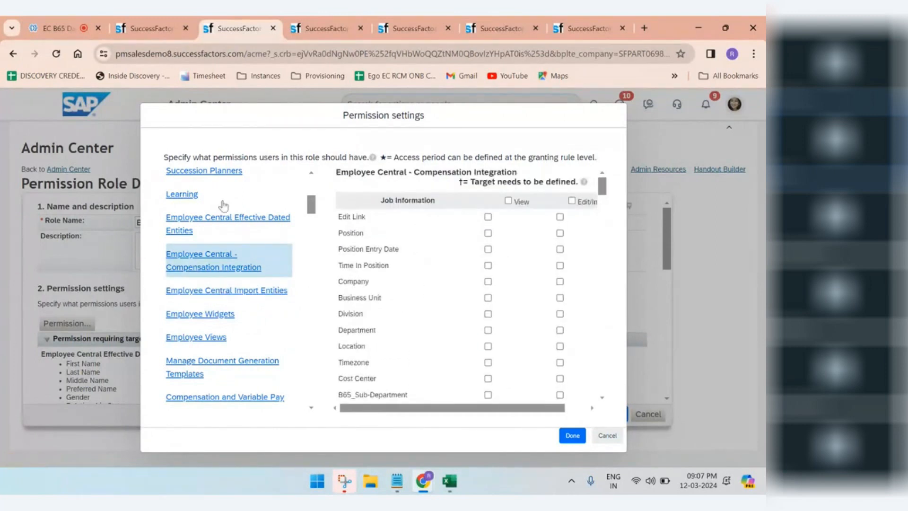
{"action": "left_click", "coordinate": [222, 224]}
{"action": "scroll", "coordinate": [442, 279], "scroll_direction": "down", "scroll_amount": 5}
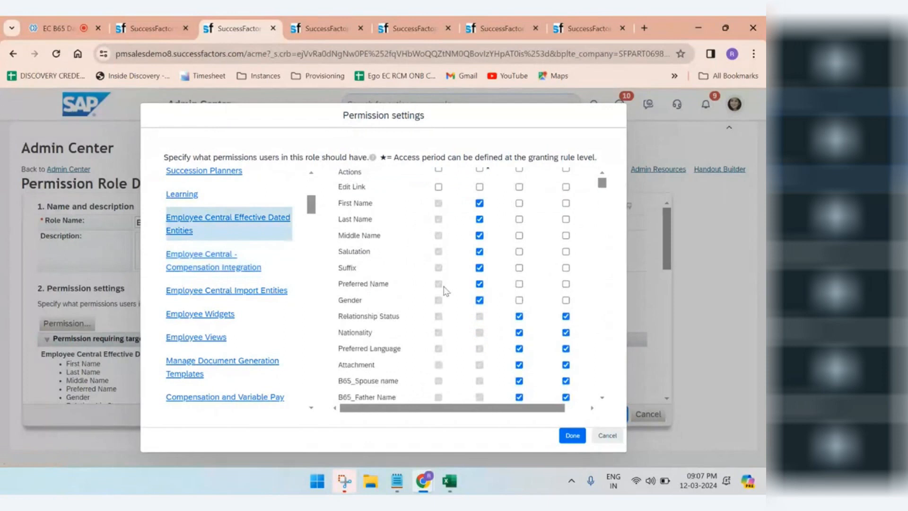
{"action": "scroll", "coordinate": [446, 291], "scroll_direction": "up", "scroll_amount": 5}
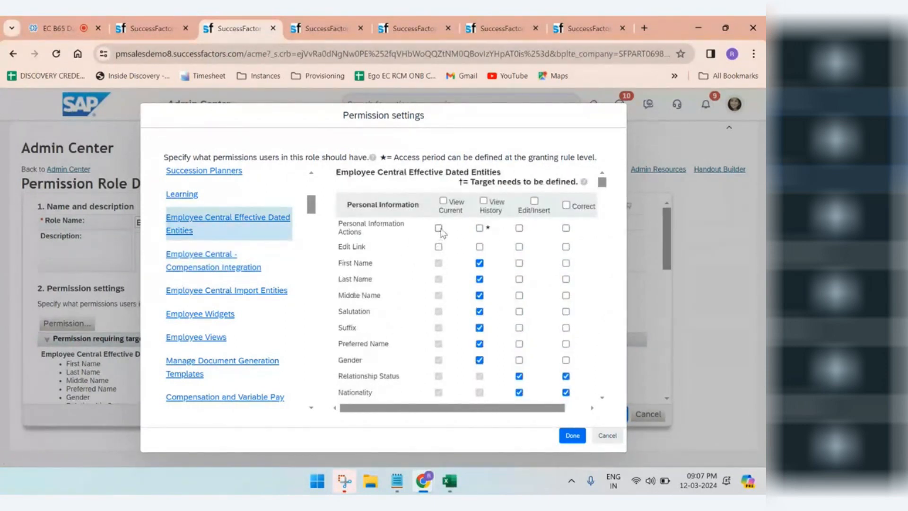
{"action": "left_click", "coordinate": [480, 228]}
{"action": "left_click", "coordinate": [480, 246]}
{"action": "mouse_move", "coordinate": [483, 410]}
{"action": "left_mouse_down"}
{"action": "mouse_move", "coordinate": [541, 405]}
{"action": "mouse_move", "coordinate": [472, 408]}
{"action": "left_mouse_up"}
Under Employee Data, grant view access to Date Of Birth, Date of Current Position and Date of Position.
{"action": "scroll", "coordinate": [218, 349], "scroll_direction": "down", "scroll_amount": 1}
{"action": "scroll", "coordinate": [218, 348], "scroll_direction": "down", "scroll_amount": 2}
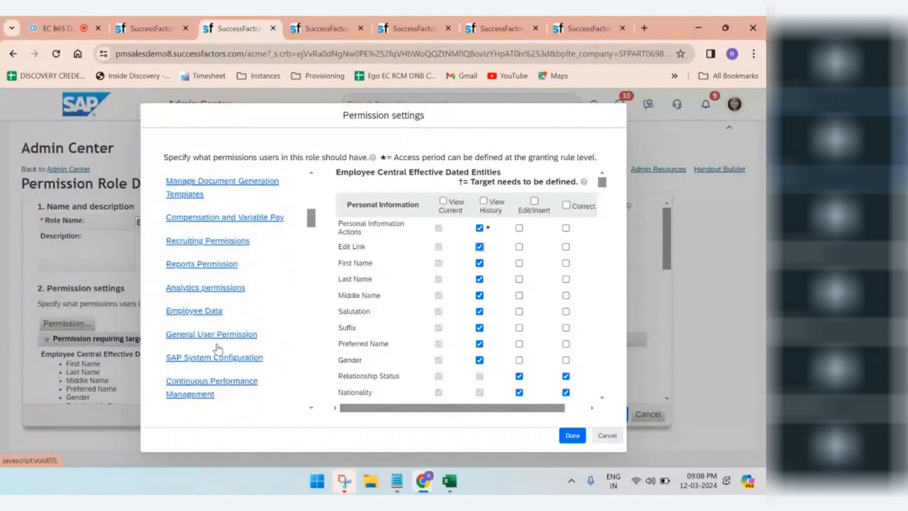
{"action": "left_click", "coordinate": [216, 312]}
{"action": "scroll", "coordinate": [466, 318], "scroll_direction": "down", "scroll_amount": 2}
{"action": "scroll", "coordinate": [467, 319], "scroll_direction": "down", "scroll_amount": 3}
{"action": "scroll", "coordinate": [468, 324], "scroll_direction": "up", "scroll_amount": 4}
{"action": "scroll", "coordinate": [468, 328], "scroll_direction": "down", "scroll_amount": 8}
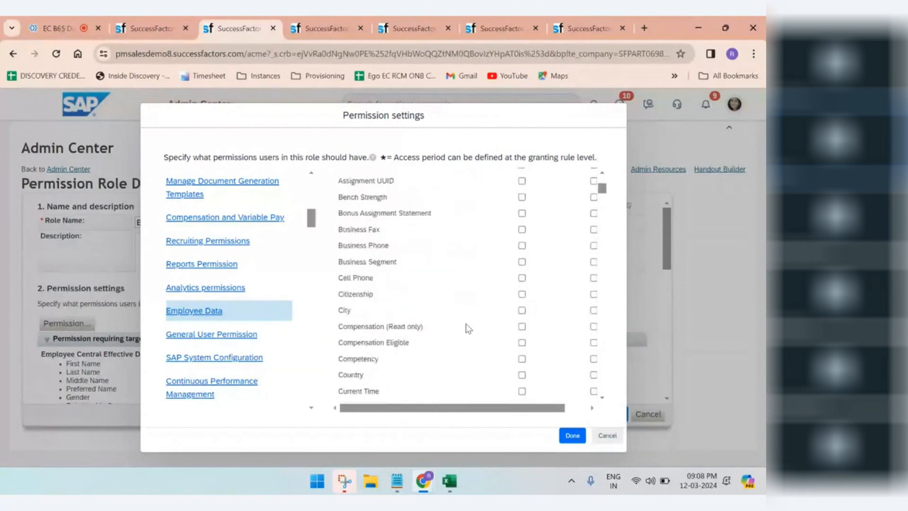
{"action": "scroll", "coordinate": [468, 329], "scroll_direction": "down", "scroll_amount": 2}
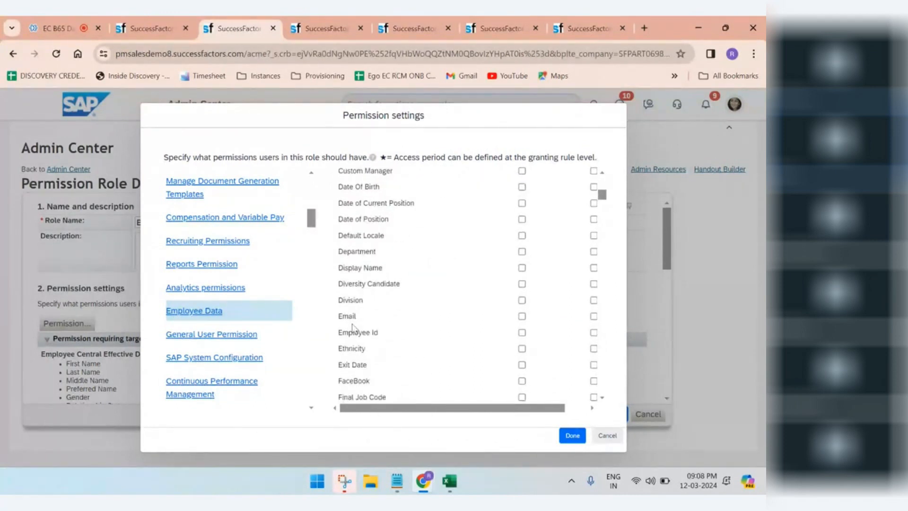
{"action": "scroll", "coordinate": [461, 275], "scroll_direction": "up", "scroll_amount": 1}
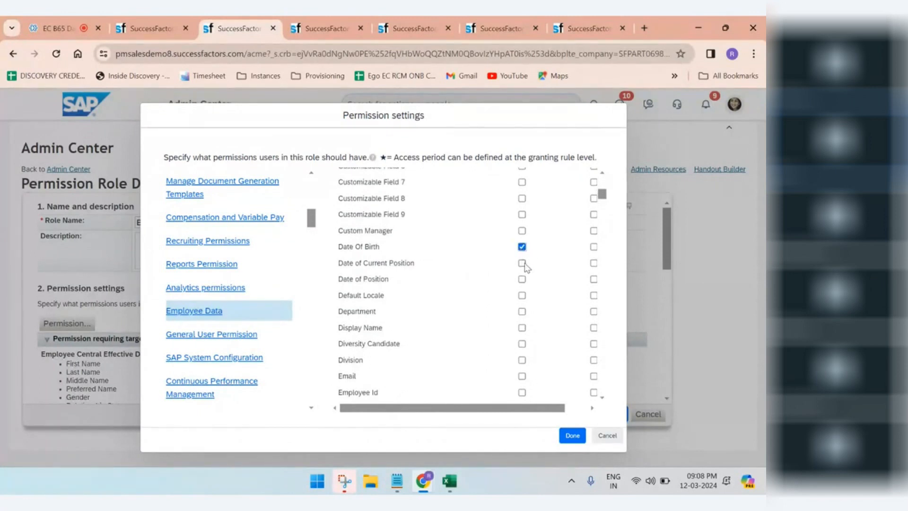
{"action": "left_click", "coordinate": [522, 264]}
{"action": "left_click", "coordinate": [522, 280]}
Grant Employee Data view access to Display Name, Division, Email and Employee Id.
{"action": "left_click", "coordinate": [521, 327]}
{"action": "scroll", "coordinate": [522, 353], "scroll_direction": "down", "scroll_amount": 1}
{"action": "left_click", "coordinate": [523, 301]}
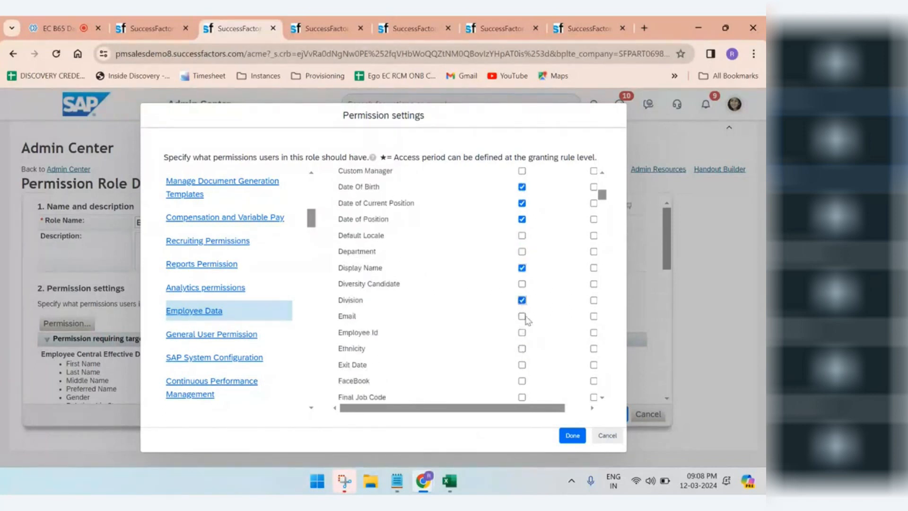
{"action": "left_click", "coordinate": [522, 315]}
{"action": "left_click", "coordinate": [522, 332]}
Grant Employee Data view access to Gender, Hire Date, Job Code, Job Role and Last Name, and go through the fields that follow.
{"action": "scroll", "coordinate": [520, 376], "scroll_direction": "down", "scroll_amount": 2}
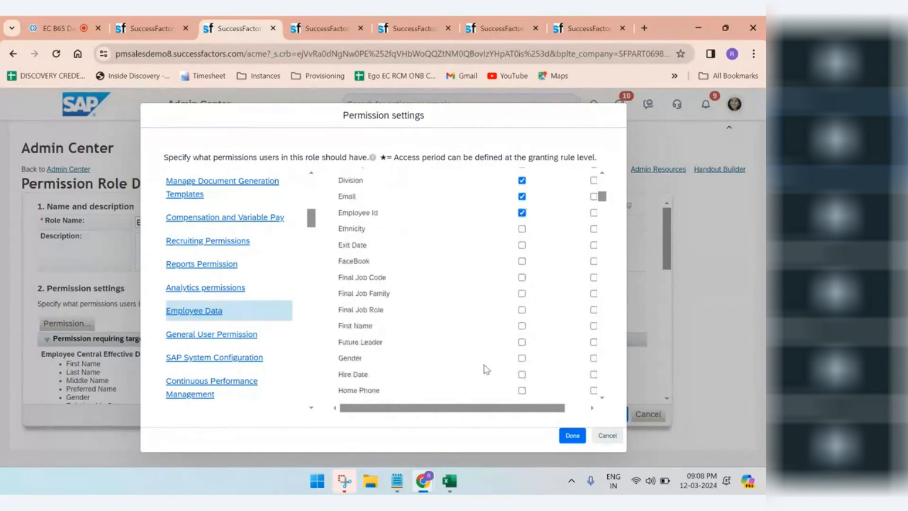
{"action": "scroll", "coordinate": [488, 352], "scroll_direction": "down", "scroll_amount": 1}
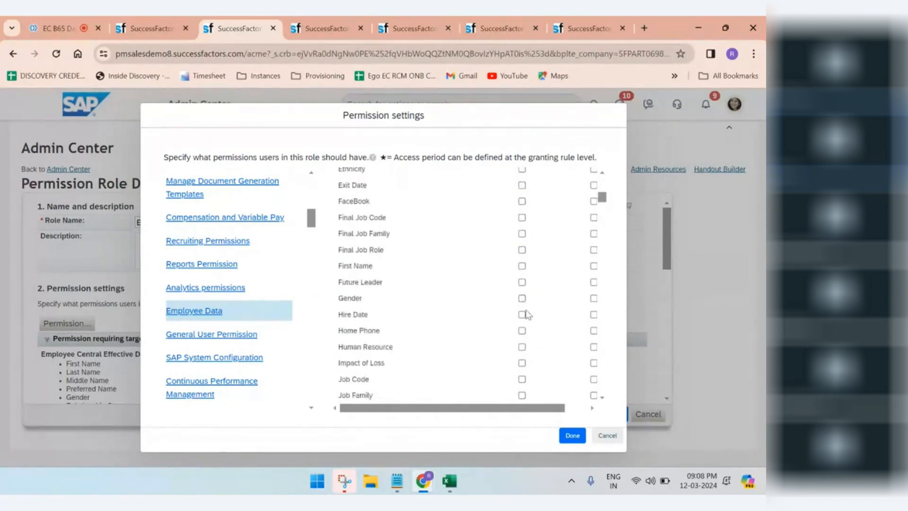
{"action": "left_click", "coordinate": [522, 315]}
{"action": "scroll", "coordinate": [510, 350], "scroll_direction": "down", "scroll_amount": 1}
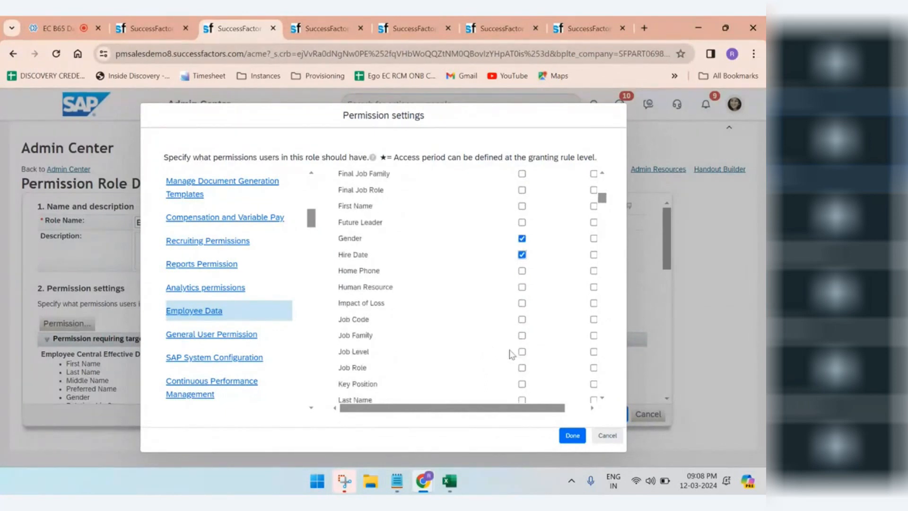
{"action": "left_click", "coordinate": [521, 320]}
{"action": "left_click", "coordinate": [523, 368]}
{"action": "scroll", "coordinate": [513, 369], "scroll_direction": "down", "scroll_amount": 1}
{"action": "left_click", "coordinate": [522, 340]}
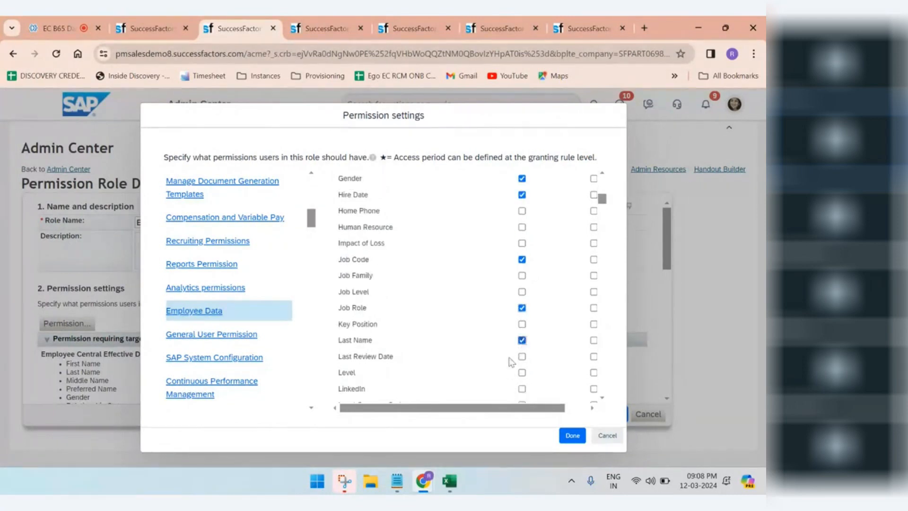
{"action": "scroll", "coordinate": [506, 362], "scroll_direction": "down", "scroll_amount": 1}
{"action": "scroll", "coordinate": [495, 340], "scroll_direction": "down", "scroll_amount": 3}
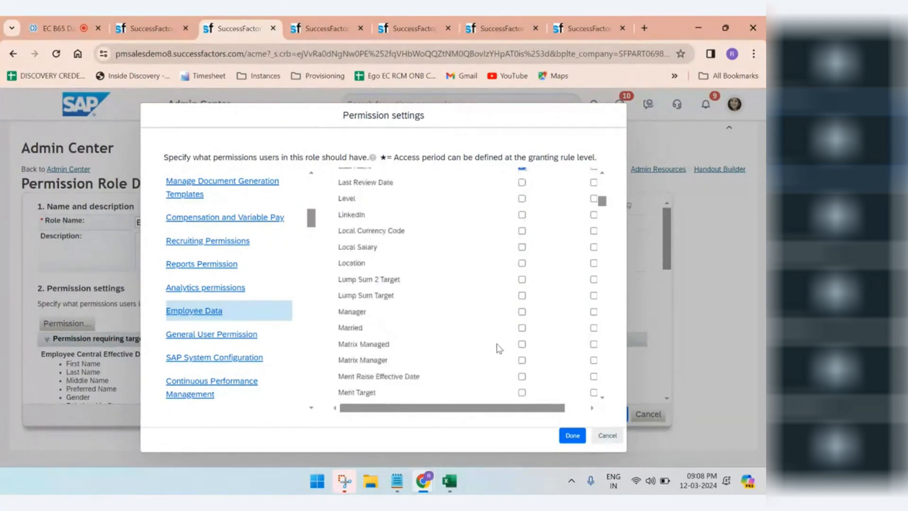
{"action": "scroll", "coordinate": [470, 312], "scroll_direction": "down", "scroll_amount": 2}
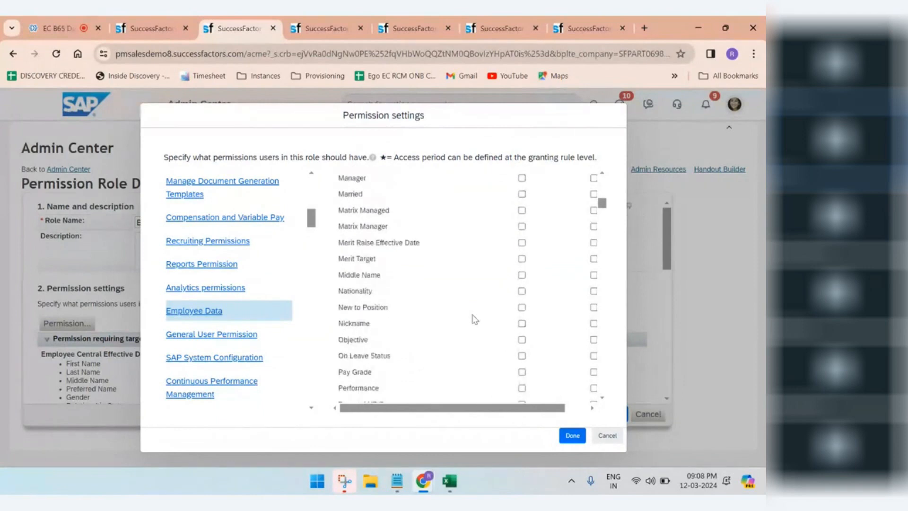
Under General User Permission, enable User Login and Live Profile Access.
{"action": "left_click", "coordinate": [221, 335]}
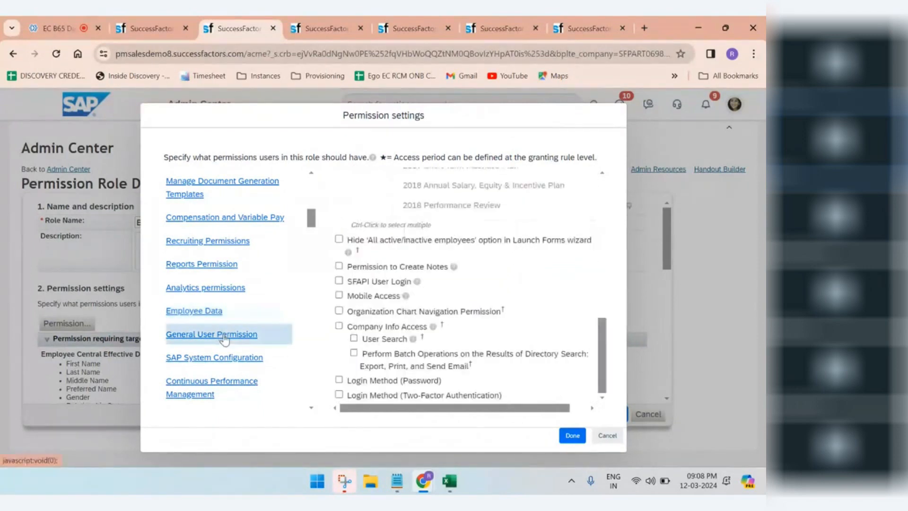
{"action": "scroll", "coordinate": [370, 308], "scroll_direction": "up", "scroll_amount": 5}
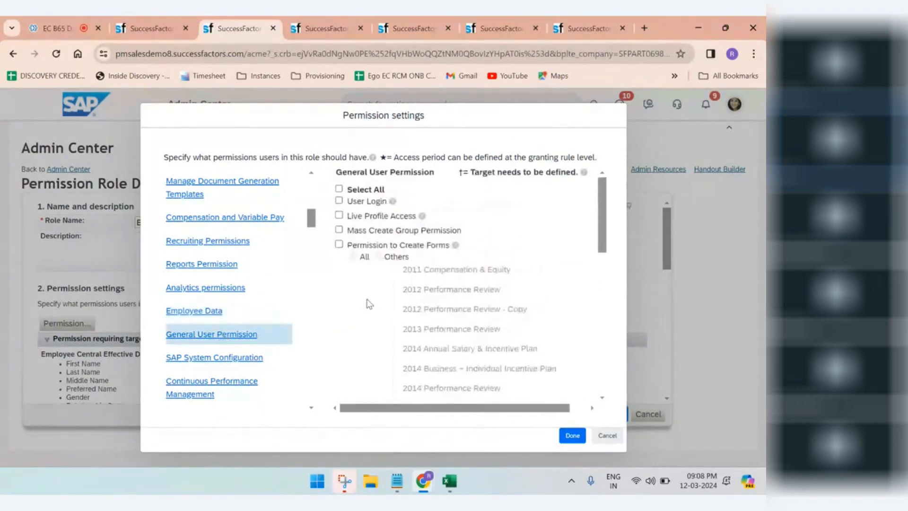
{"action": "left_click", "coordinate": [339, 201]}
{"action": "left_click", "coordinate": [340, 216]}
Enable Mobile Access, Company Info Access with User Search, and Login Method (Password) among the general user permissions.
{"action": "scroll", "coordinate": [365, 259], "scroll_direction": "down", "scroll_amount": 10}
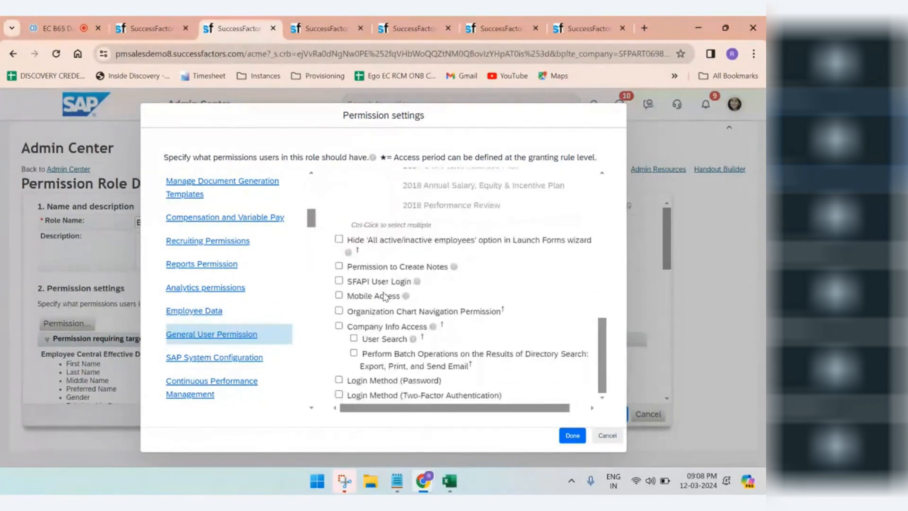
{"action": "left_click", "coordinate": [341, 296]}
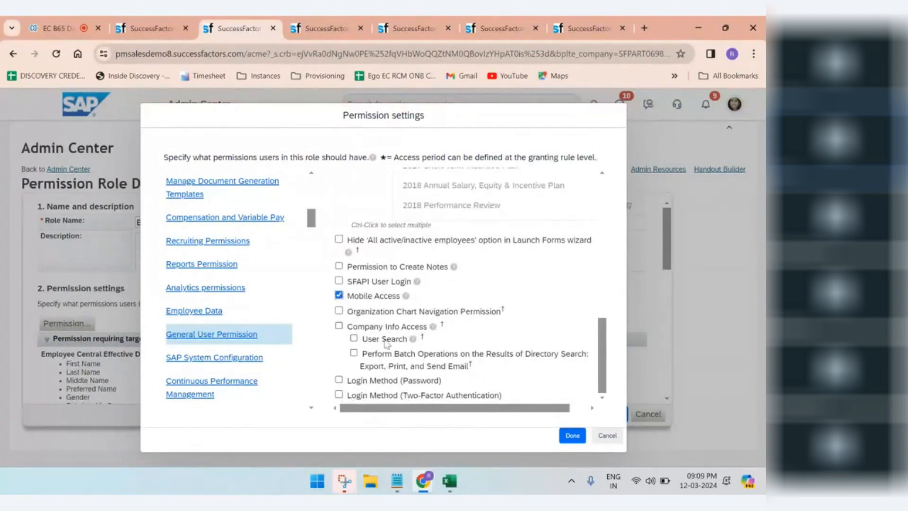
{"action": "left_click", "coordinate": [339, 325]}
{"action": "left_click", "coordinate": [354, 338]}
{"action": "left_click", "coordinate": [339, 380]}
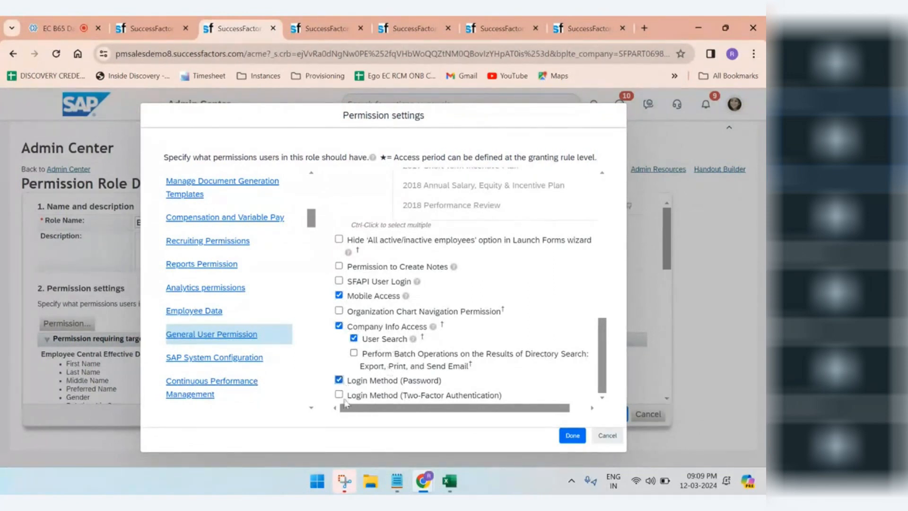
Review the remaining user permission categories, including SAP System Configuration, Capabilities Portfolio, Miscellaneous Permissions and Compliance Object Permissions.
{"action": "scroll", "coordinate": [393, 339], "scroll_direction": "up", "scroll_amount": 10}
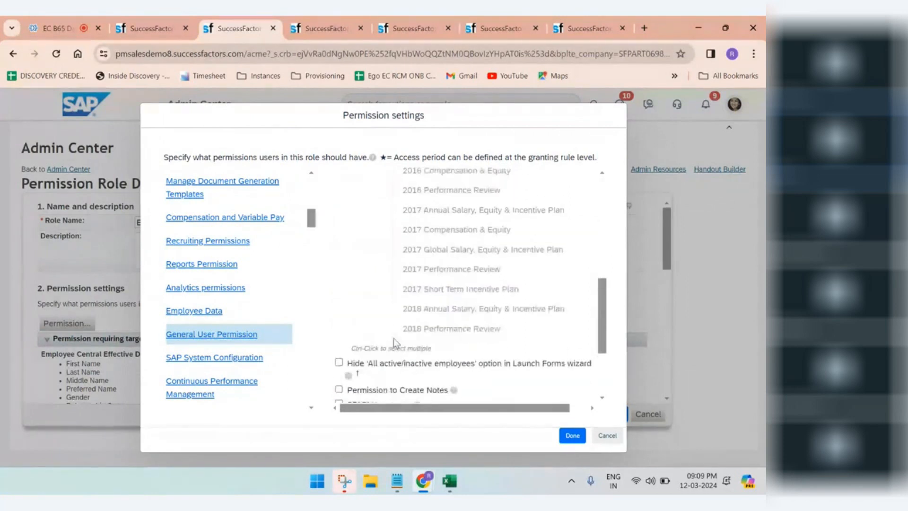
{"action": "scroll", "coordinate": [236, 359], "scroll_direction": "down", "scroll_amount": 1}
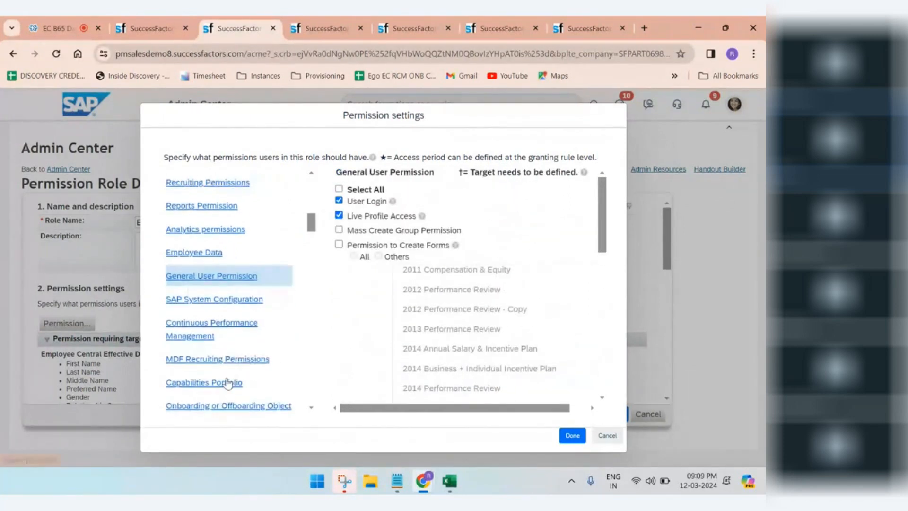
{"action": "left_click", "coordinate": [220, 299]}
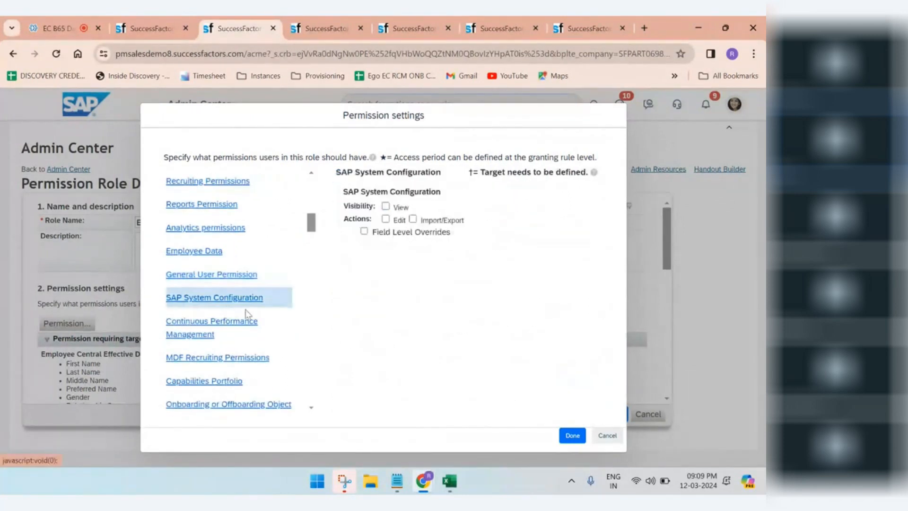
{"action": "left_click", "coordinate": [211, 331]}
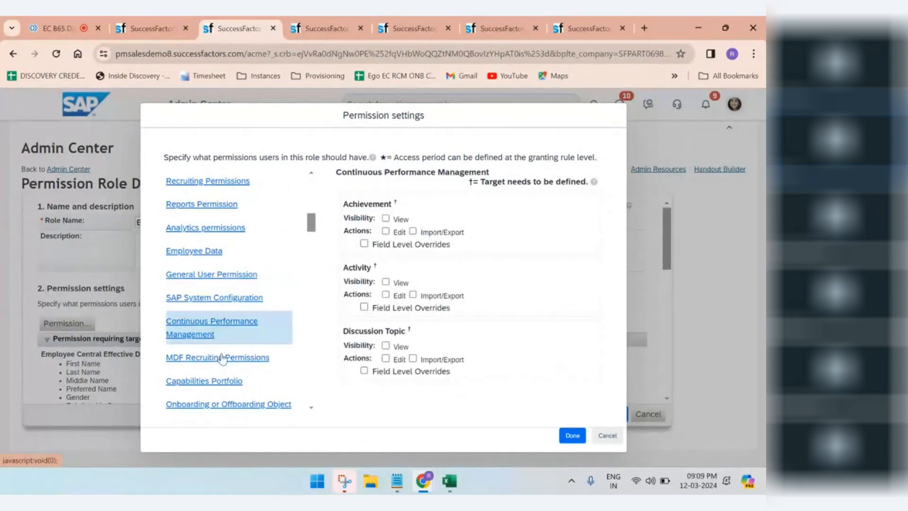
{"action": "left_click", "coordinate": [208, 381]}
{"action": "scroll", "coordinate": [212, 380], "scroll_direction": "down", "scroll_amount": 1}
{"action": "scroll", "coordinate": [204, 392], "scroll_direction": "down", "scroll_amount": 1}
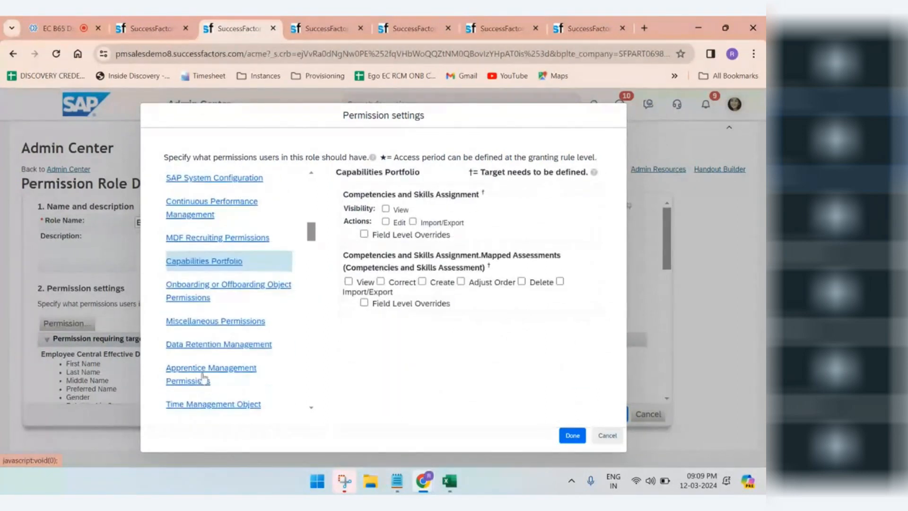
{"action": "left_click", "coordinate": [207, 326]}
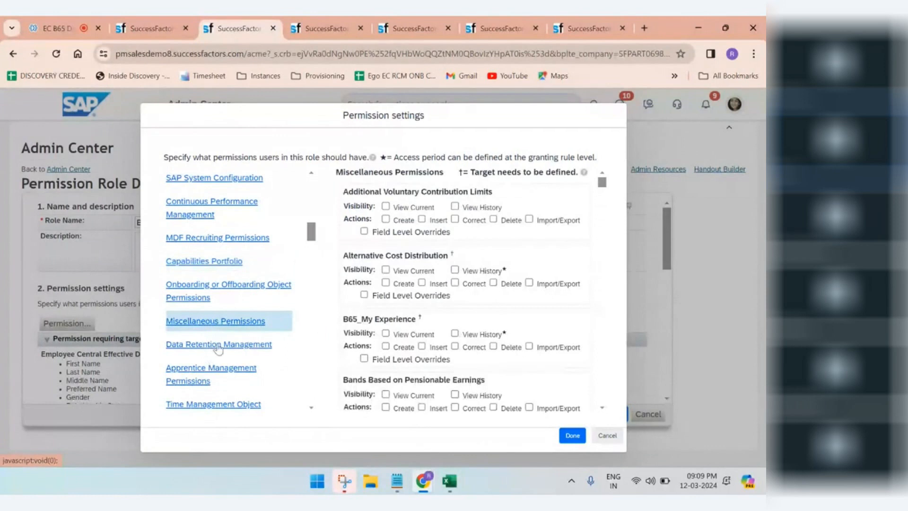
{"action": "left_click", "coordinate": [219, 345]}
{"action": "left_click", "coordinate": [229, 374]}
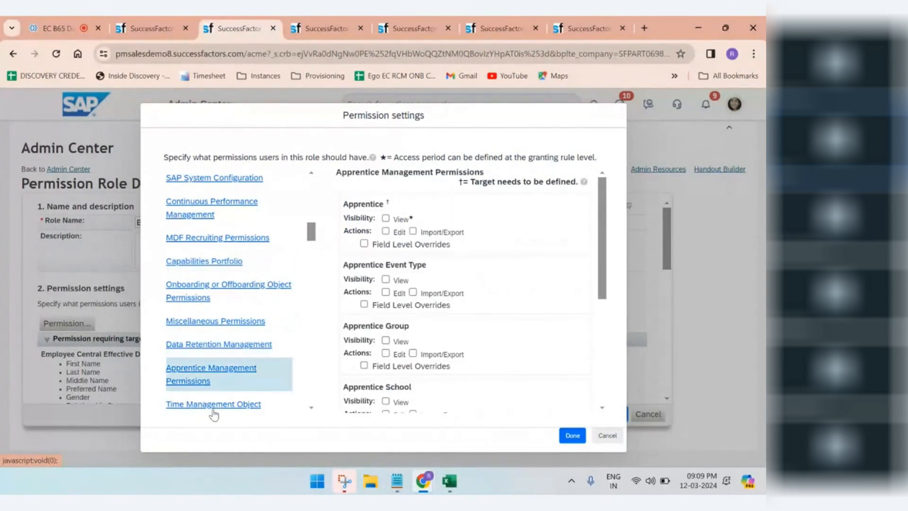
{"action": "left_click", "coordinate": [223, 405]}
{"action": "scroll", "coordinate": [231, 398], "scroll_direction": "down", "scroll_amount": 3}
{"action": "left_click", "coordinate": [220, 325]}
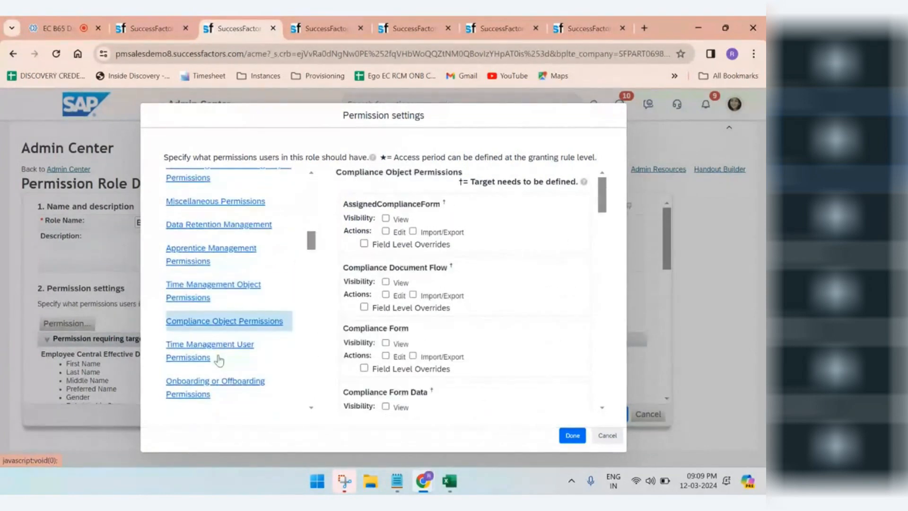
Look through the administrator permission categories, including Manage Goals and Manage Foundation Objects Types.
{"action": "scroll", "coordinate": [227, 322], "scroll_direction": "down", "scroll_amount": 5}
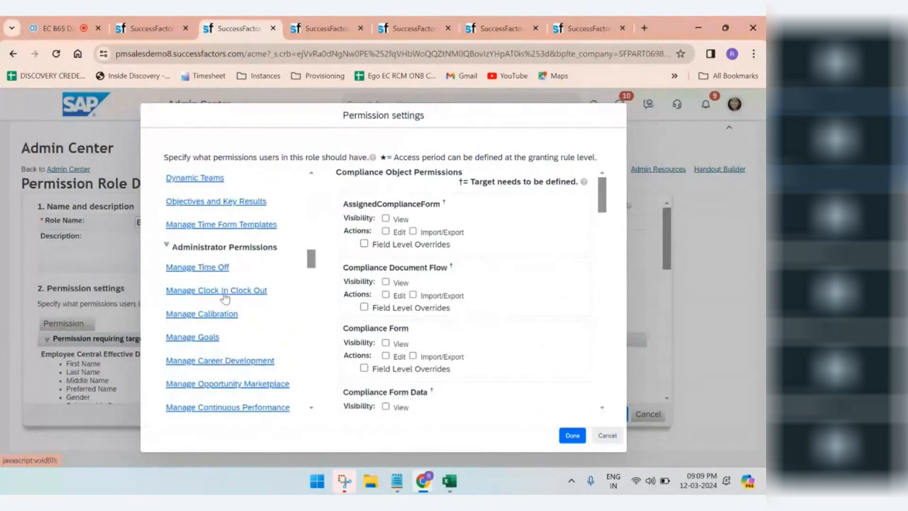
{"action": "scroll", "coordinate": [224, 359], "scroll_direction": "down", "scroll_amount": 1}
{"action": "left_click", "coordinate": [208, 283]}
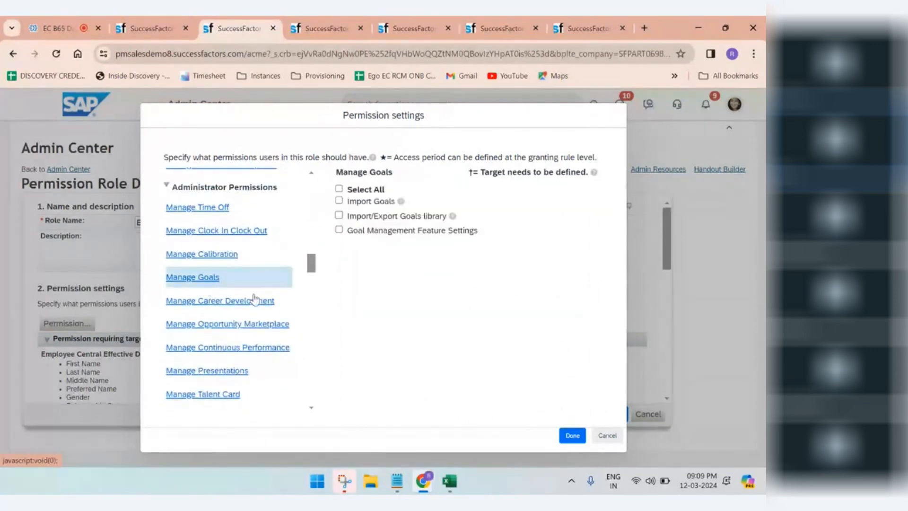
{"action": "scroll", "coordinate": [236, 336], "scroll_direction": "down", "scroll_amount": 2}
{"action": "scroll", "coordinate": [223, 340], "scroll_direction": "down", "scroll_amount": 1}
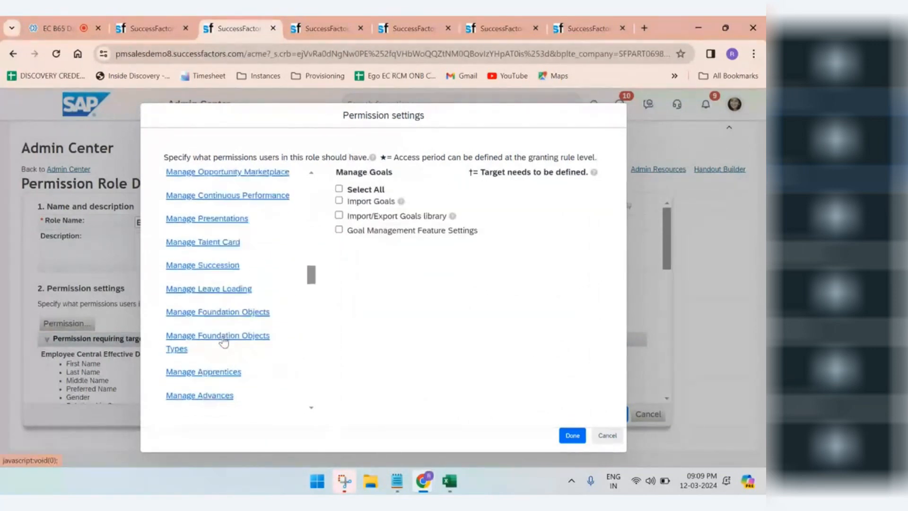
{"action": "left_click", "coordinate": [222, 311]}
{"action": "scroll", "coordinate": [225, 341], "scroll_direction": "down", "scroll_amount": 1}
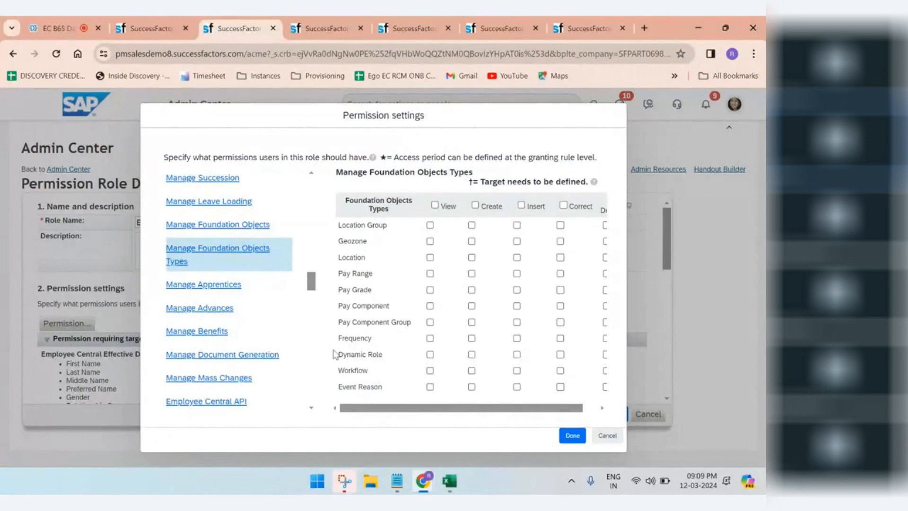
{"action": "scroll", "coordinate": [256, 360], "scroll_direction": "down", "scroll_amount": 5}
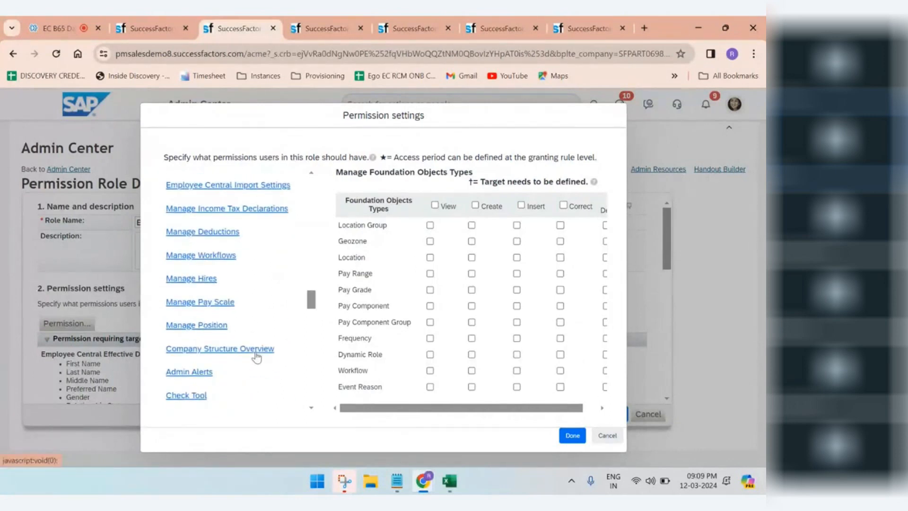
Accept the selected permission settings and save the changes to the B65_Self Service Role.
{"action": "scroll", "coordinate": [257, 362], "scroll_direction": "down", "scroll_amount": 3}
{"action": "left_click", "coordinate": [573, 434]}
{"action": "left_click", "coordinate": [588, 422]}
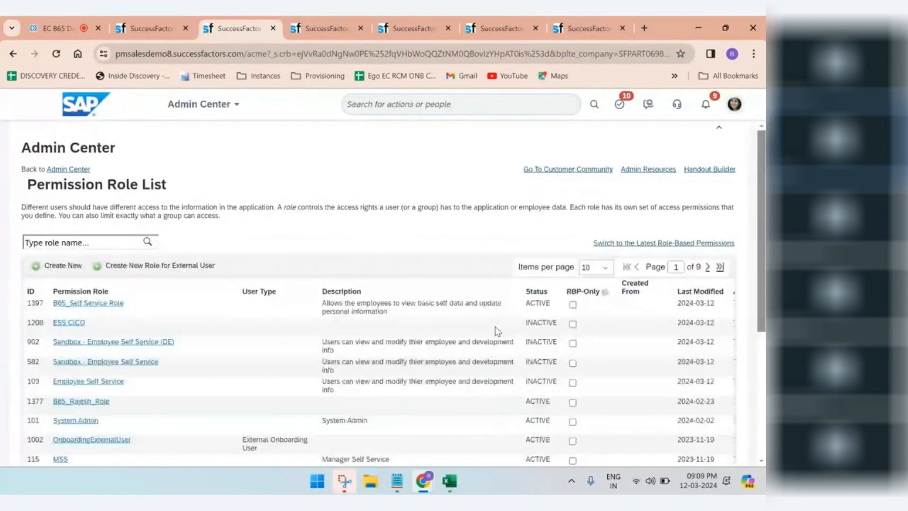
On the home page in the other browser tab, start a proxy session as the test employee by entering the target user name.
{"action": "left_click", "coordinate": [515, 26]}
{"action": "left_click", "coordinate": [592, 28]}
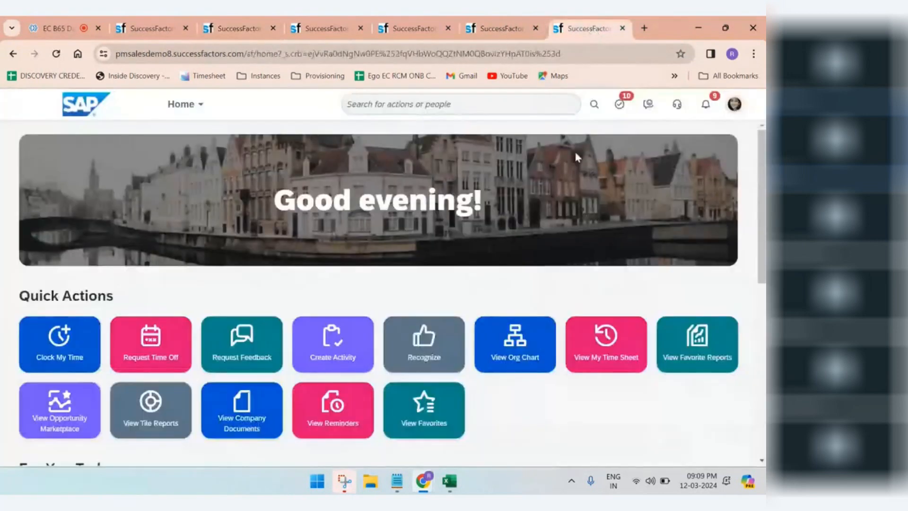
{"action": "left_click", "coordinate": [735, 104]}
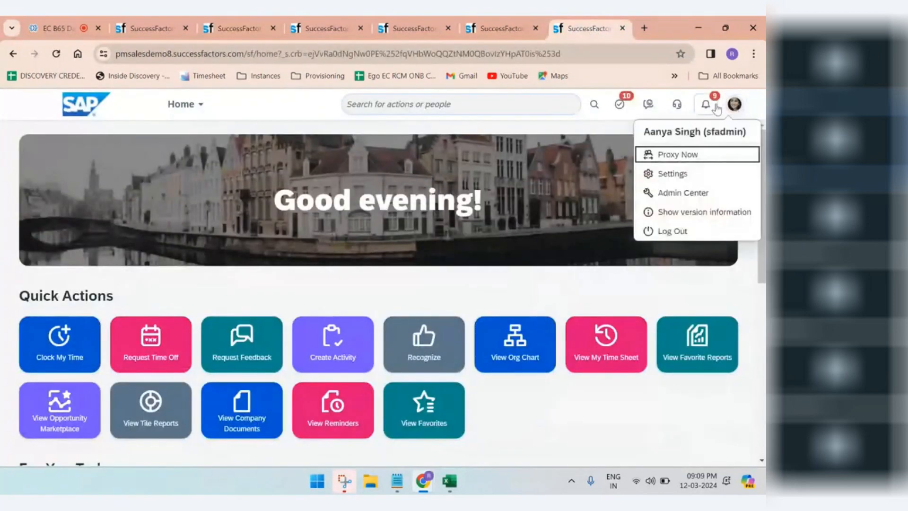
{"action": "left_click", "coordinate": [687, 159]}
{"action": "type", "text": "GE"}
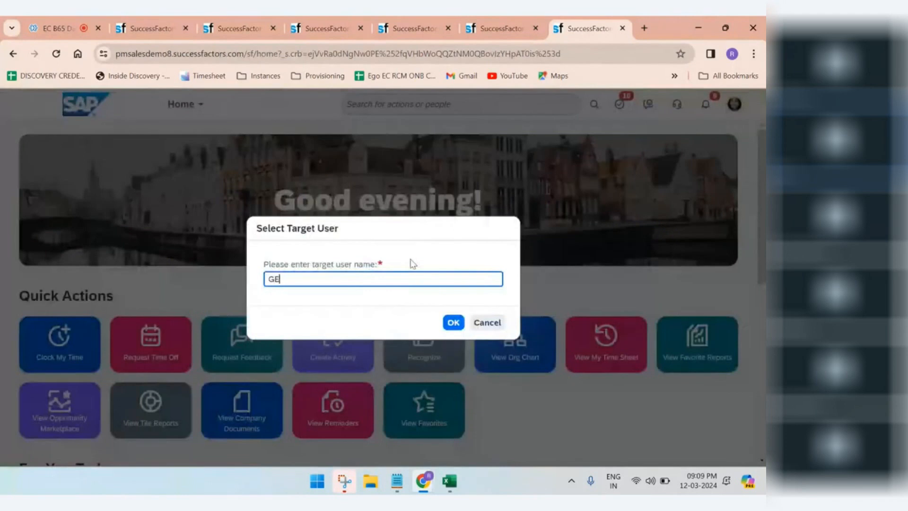
{"action": "type", "text": "7"}
{"action": "left_click", "coordinate": [347, 297]}
{"action": "left_click", "coordinate": [453, 322]}
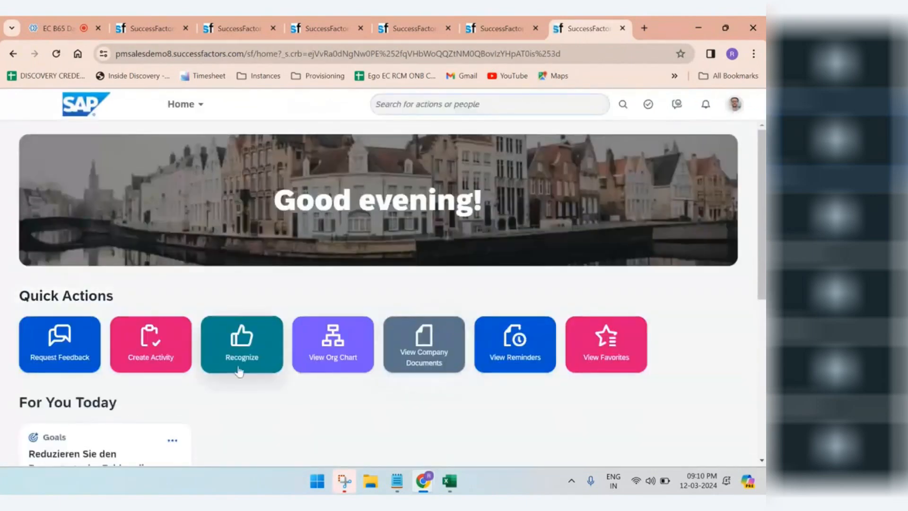
Open the proxied employee's My Employee File and examine the Personal Information and Contact Information sections.
{"action": "left_click", "coordinate": [197, 105]}
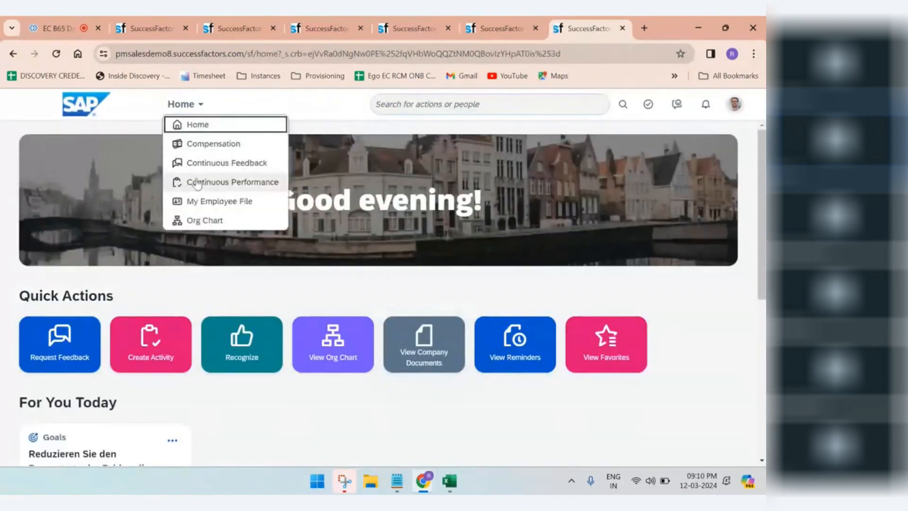
{"action": "left_click", "coordinate": [222, 207]}
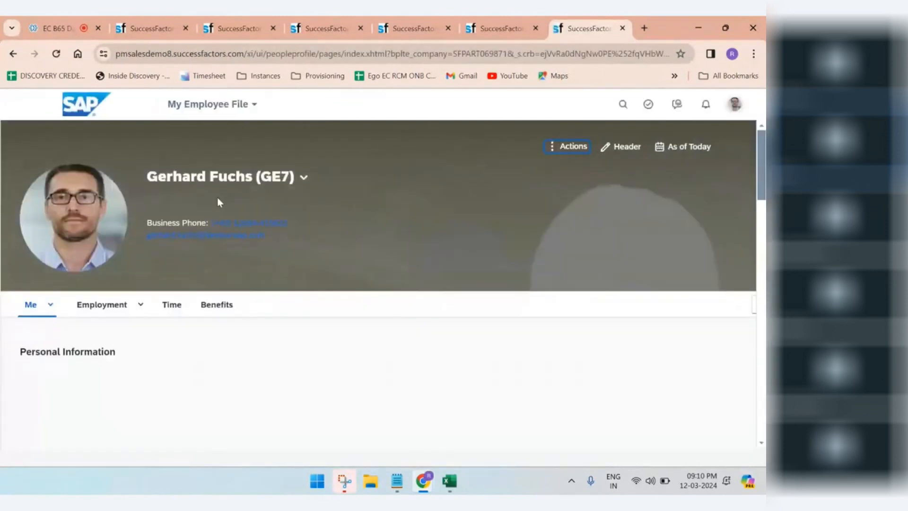
{"action": "scroll", "coordinate": [191, 371], "scroll_direction": "down", "scroll_amount": 1}
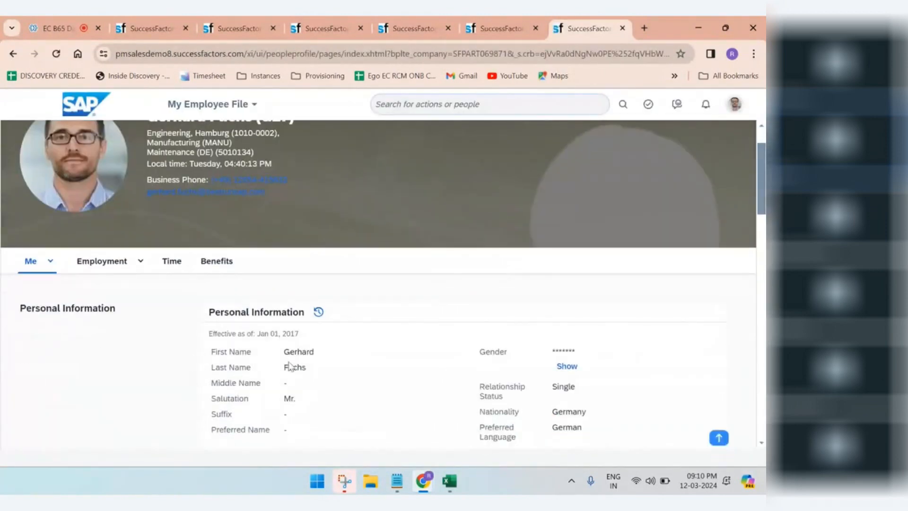
{"action": "left_click", "coordinate": [362, 327]}
{"action": "scroll", "coordinate": [361, 357], "scroll_direction": "down", "scroll_amount": 2}
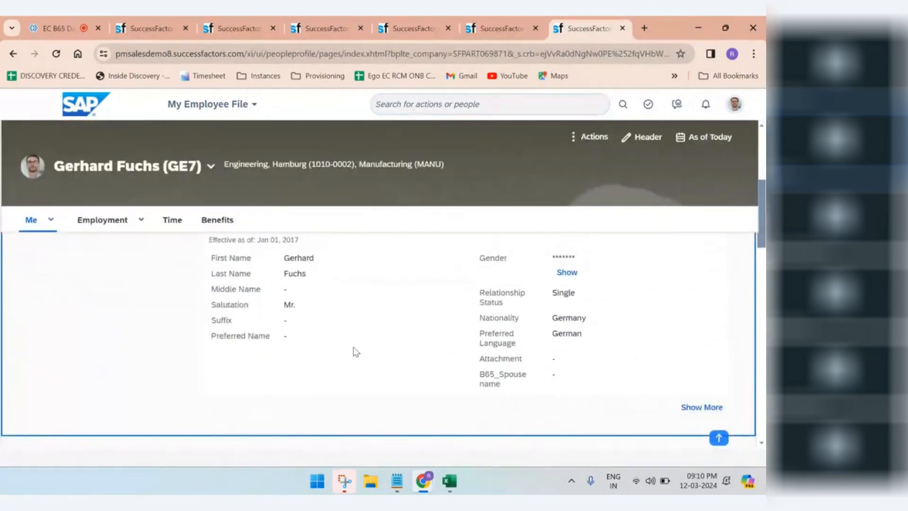
{"action": "scroll", "coordinate": [355, 350], "scroll_direction": "up", "scroll_amount": 1}
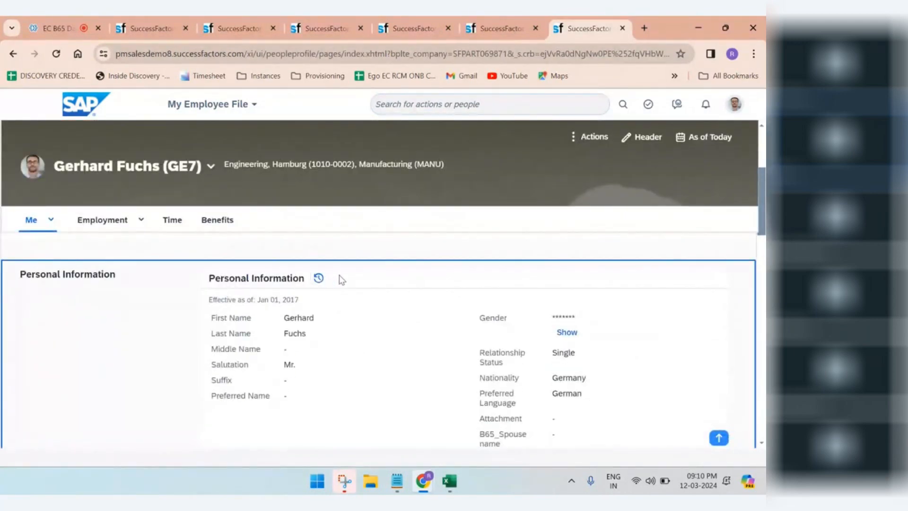
{"action": "scroll", "coordinate": [332, 352], "scroll_direction": "down", "scroll_amount": 5}
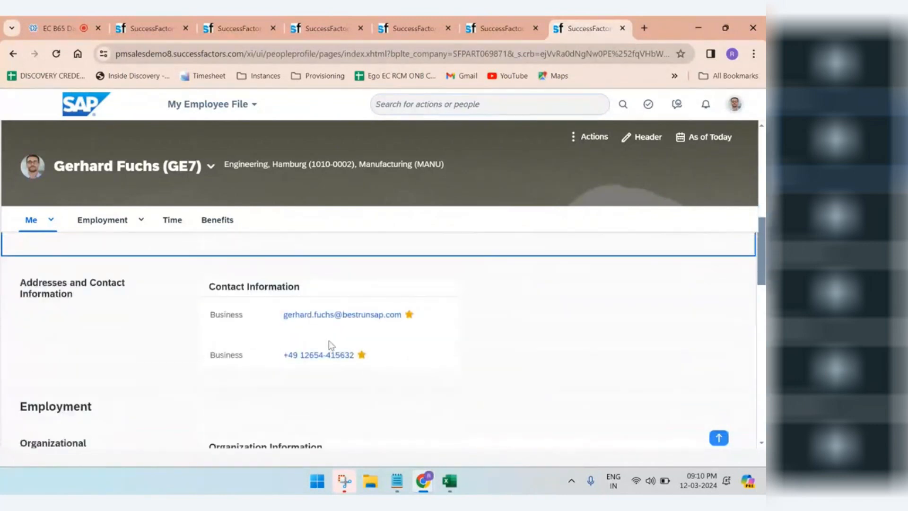
Examine the Organization Information, job details, Time and Benefits sections of the employee file.
{"action": "scroll", "coordinate": [327, 326], "scroll_direction": "down", "scroll_amount": 5}
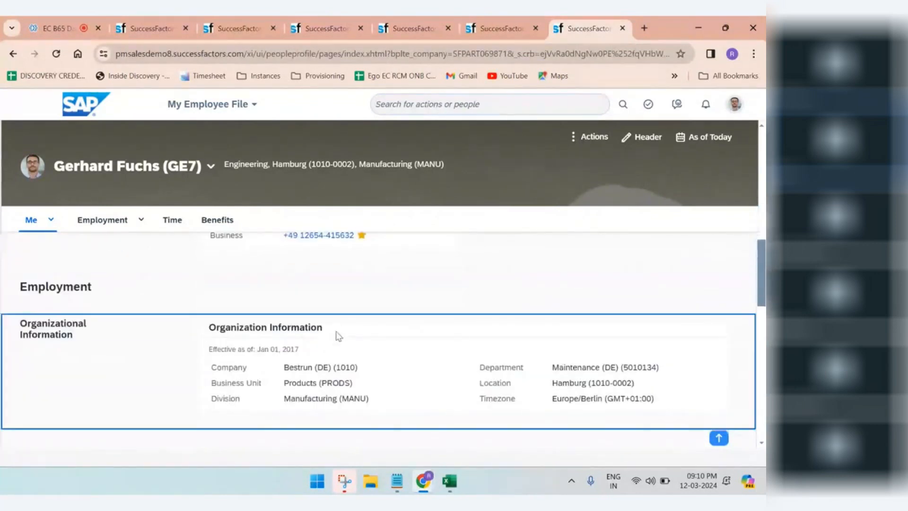
{"action": "scroll", "coordinate": [334, 355], "scroll_direction": "down", "scroll_amount": 5}
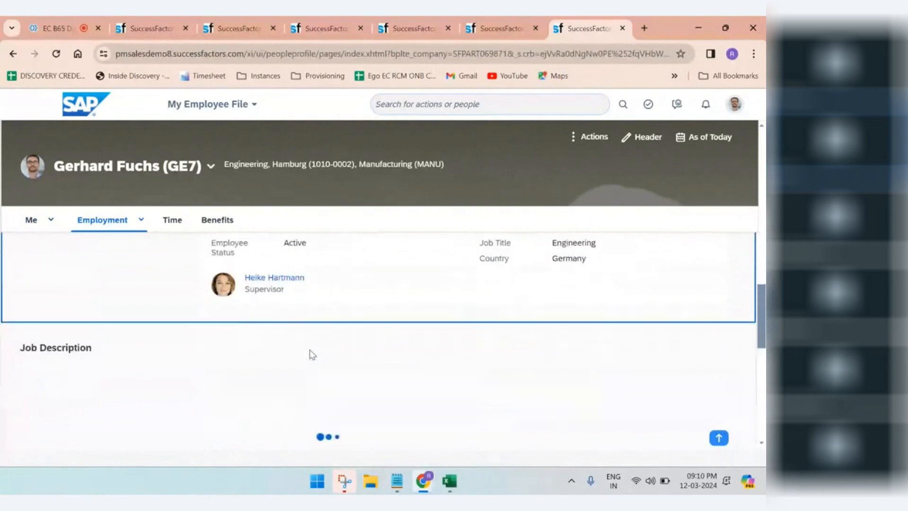
{"action": "scroll", "coordinate": [280, 322], "scroll_direction": "down", "scroll_amount": 5}
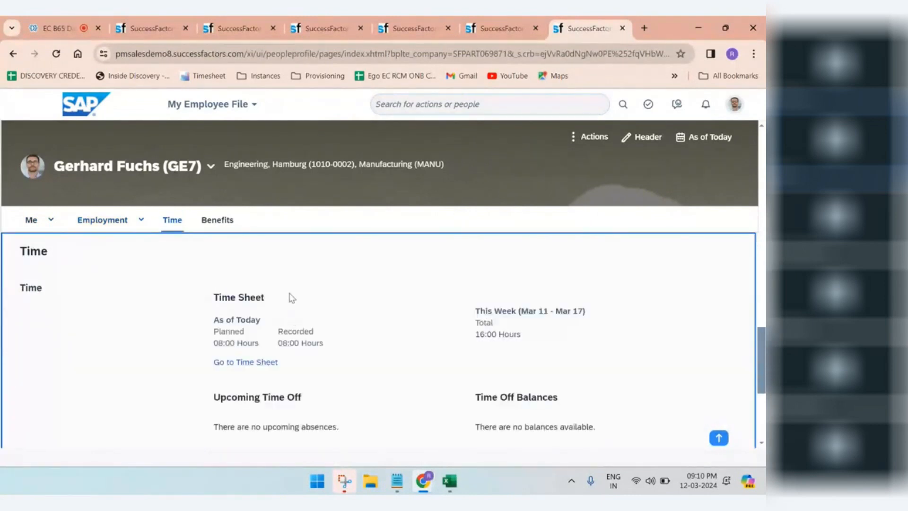
{"action": "scroll", "coordinate": [284, 361], "scroll_direction": "down", "scroll_amount": 1}
{"action": "scroll", "coordinate": [274, 351], "scroll_direction": "up", "scroll_amount": 3}
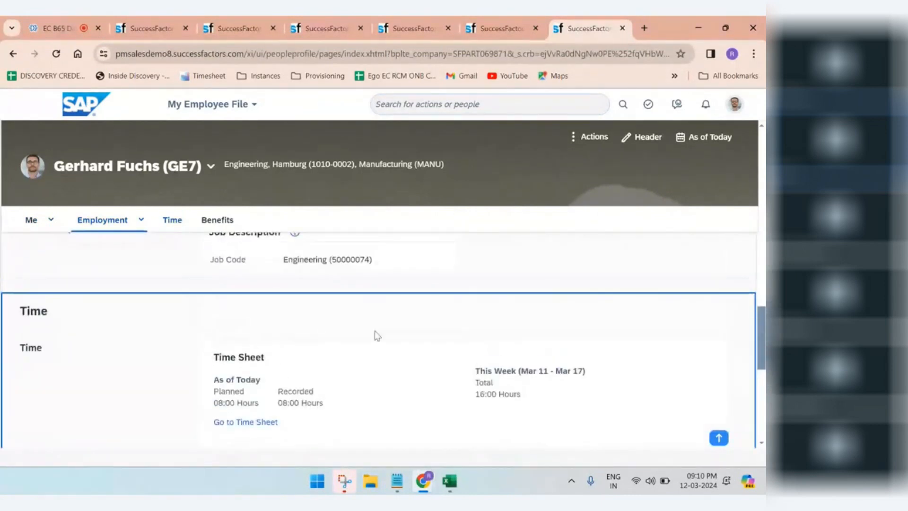
{"action": "scroll", "coordinate": [324, 371], "scroll_direction": "down", "scroll_amount": 3}
{"action": "scroll", "coordinate": [323, 371], "scroll_direction": "down", "scroll_amount": 3}
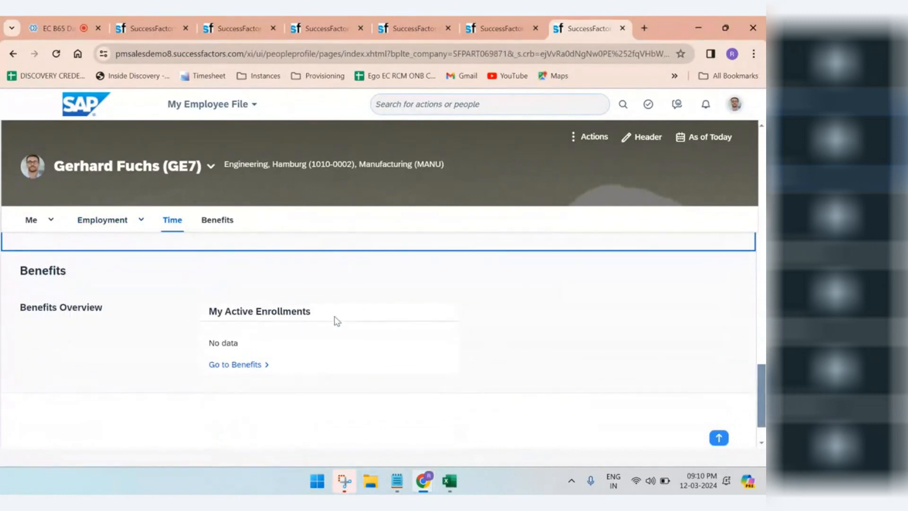
Return to the Me section of the employee file and check Personal Information and the profile header.
{"action": "left_click", "coordinate": [97, 222]}
{"action": "left_click", "coordinate": [31, 222]}
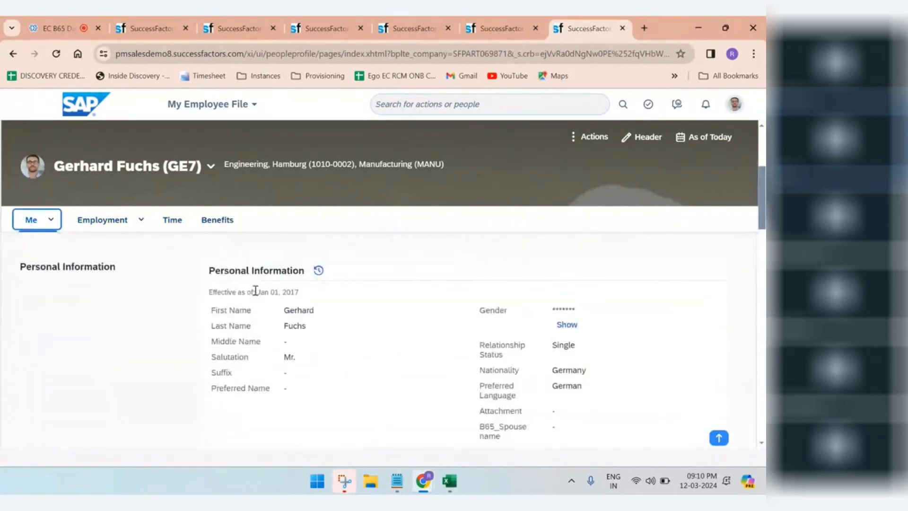
{"action": "scroll", "coordinate": [213, 308], "scroll_direction": "up", "scroll_amount": 2}
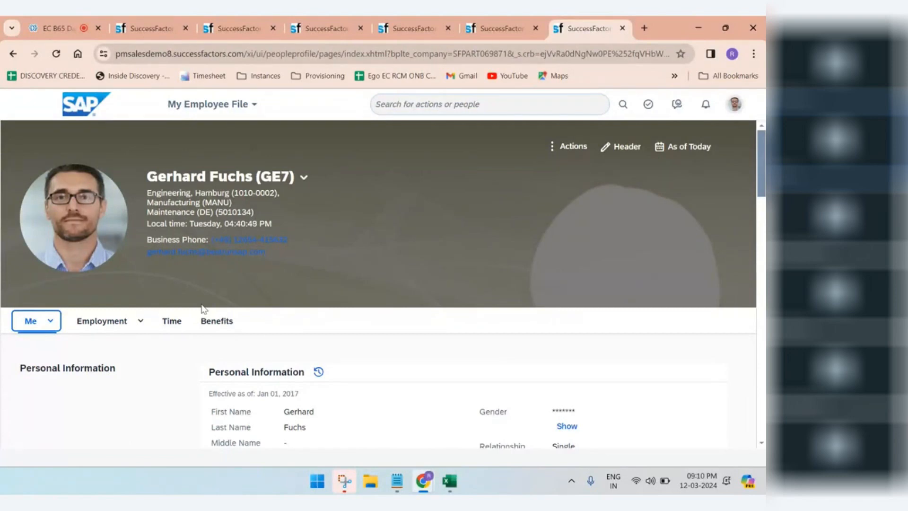
Switch to the browser tab with the Permission Role List and dismiss the active session warning.
{"action": "left_click", "coordinate": [318, 29]}
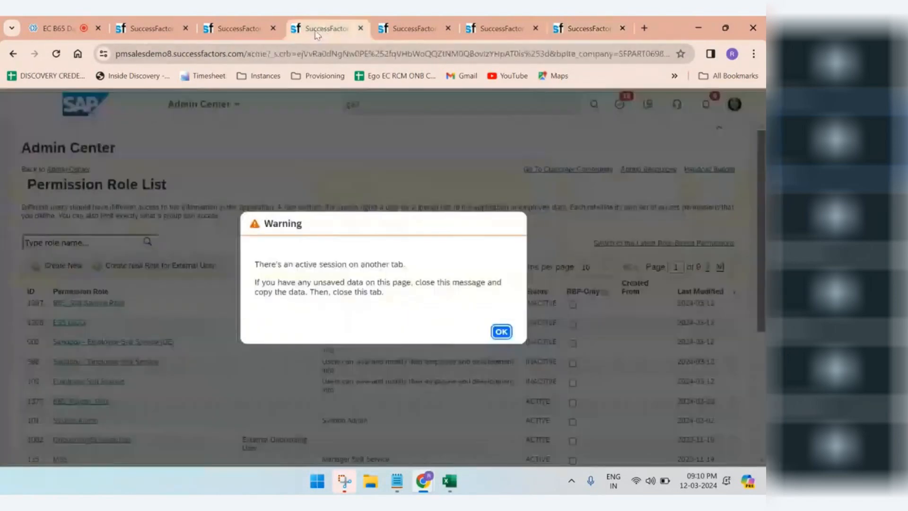
{"action": "left_click", "coordinate": [502, 332]}
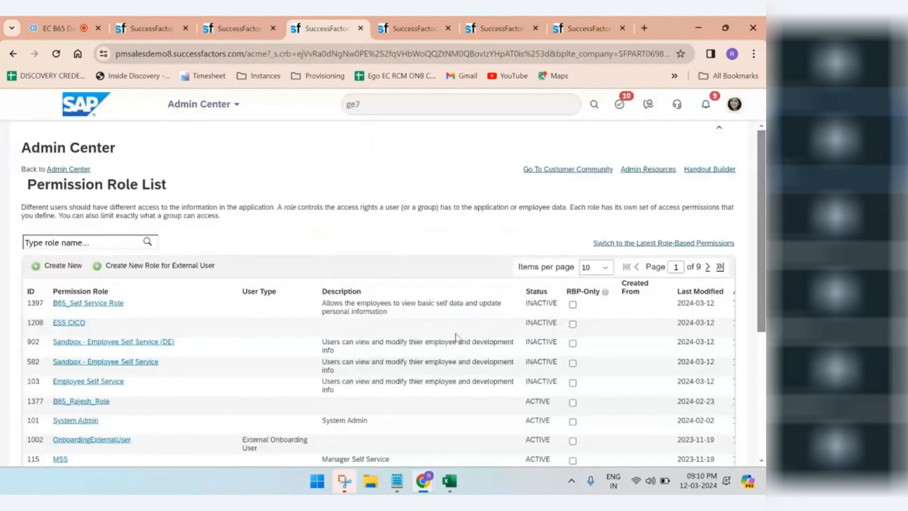